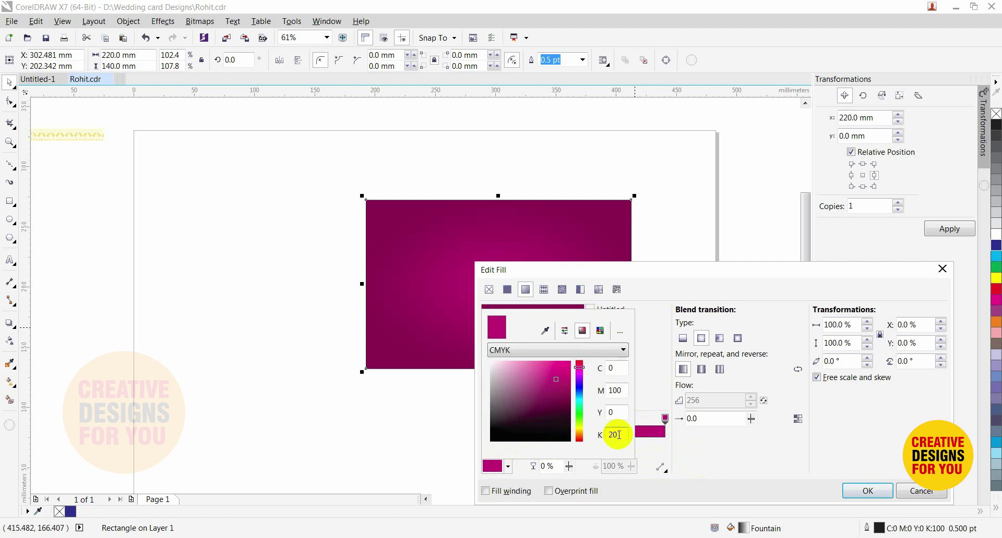
Set the bright centre colour of the rectangle's fountain fill to C0 M100 Y0 K0 and remove the rectangle's outline.
text(0)
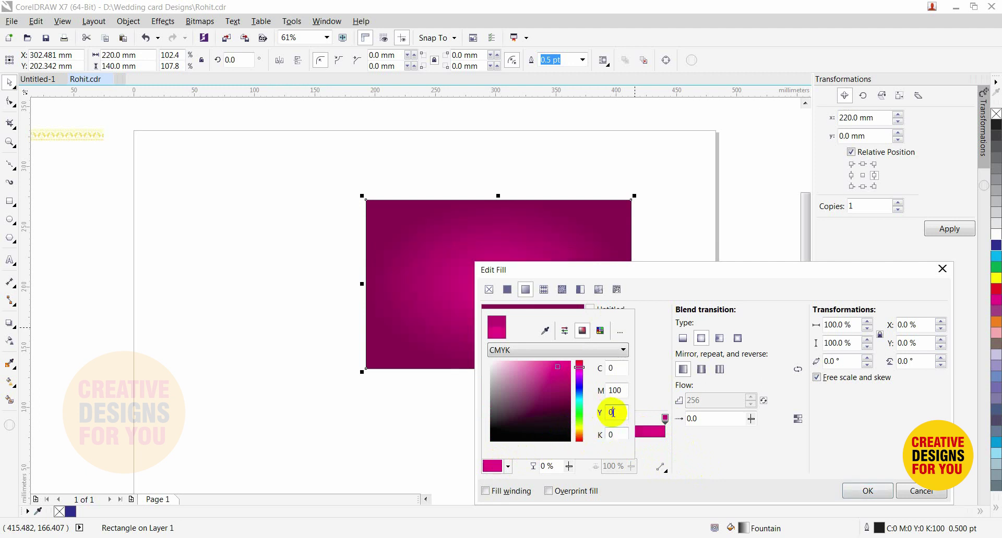
click(691, 484)
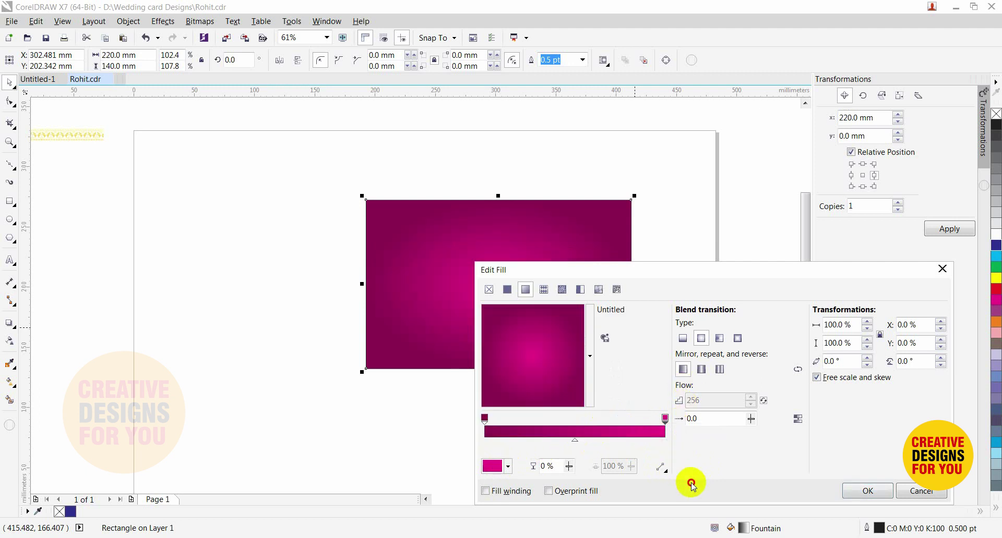
click(864, 493)
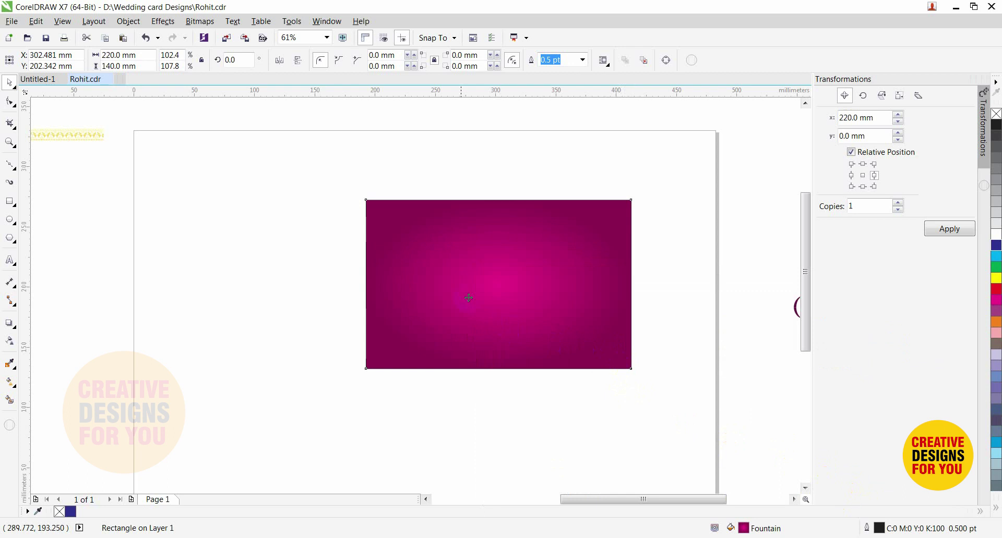
right_click(997, 115)
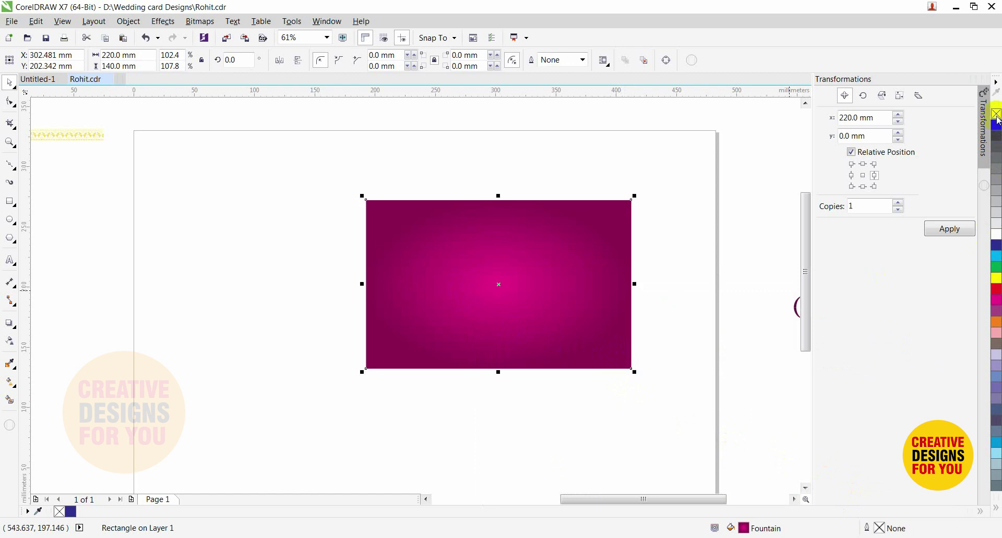
click(619, 154)
Create a copy of the magenta rectangle narrowed from its left side and set its width to 80 mm.
click(525, 251)
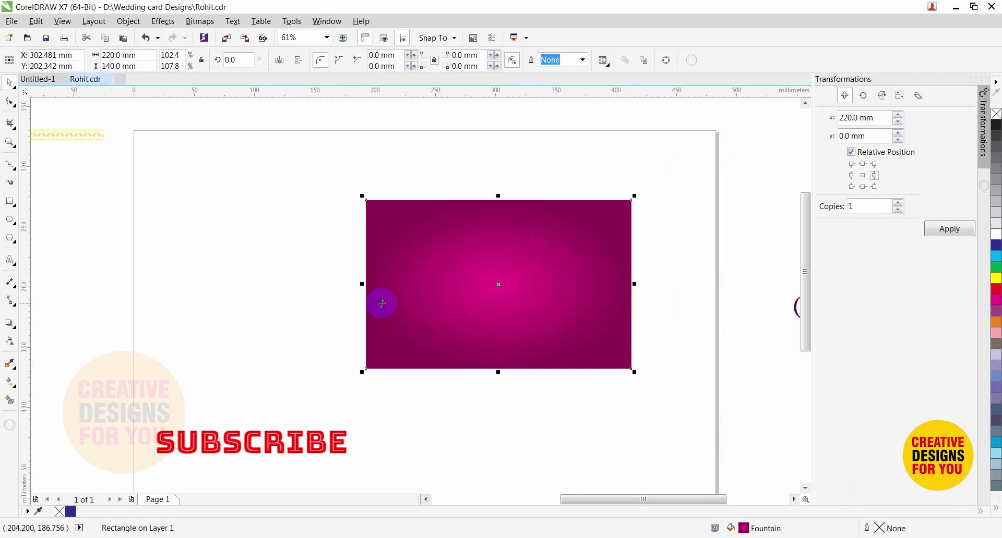
click(361, 286)
drag(360, 286, 493, 285)
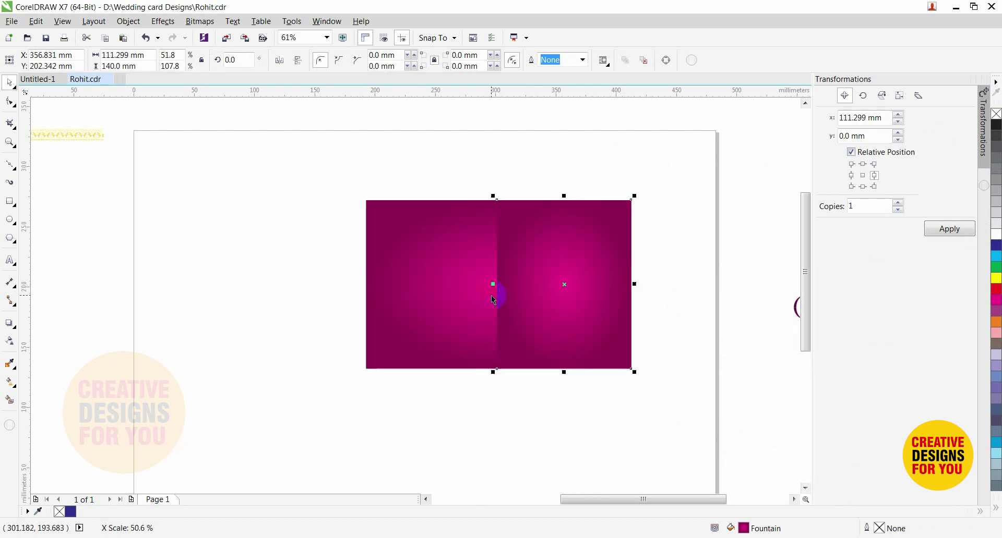
click(143, 56)
text(80)
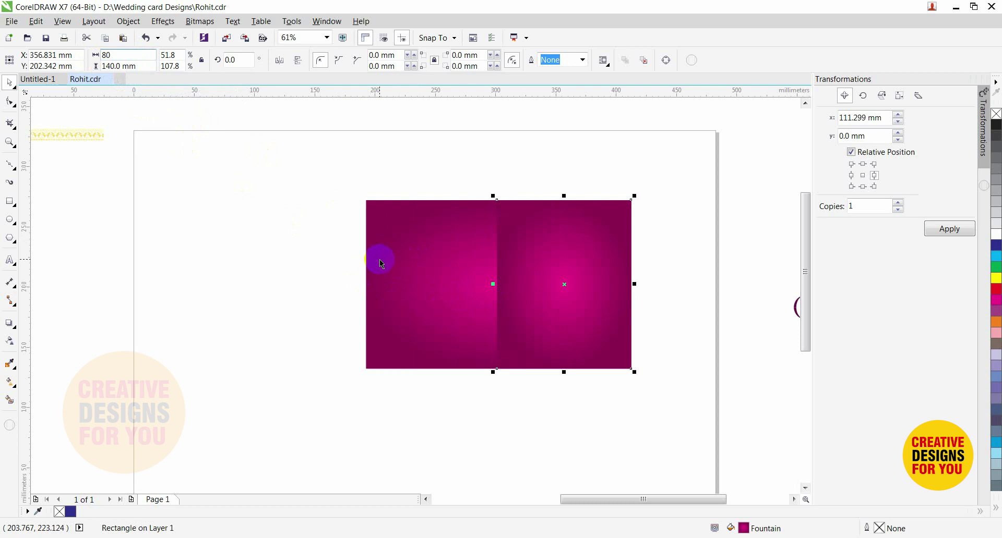
key(Return)
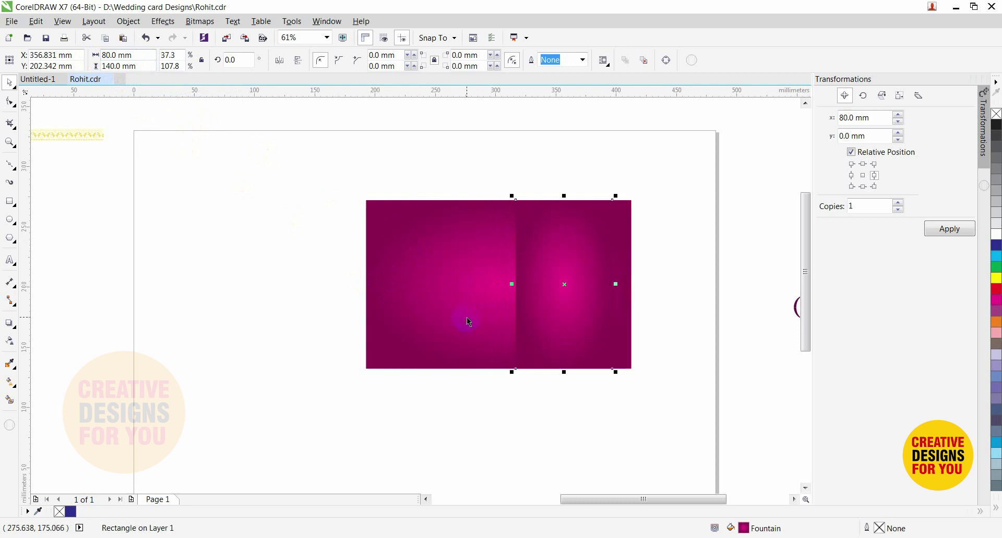
Align the narrow copy with the large rectangle's right edge, and move it directly above the large rectangle.
shift+click(466, 317)
click(545, 267)
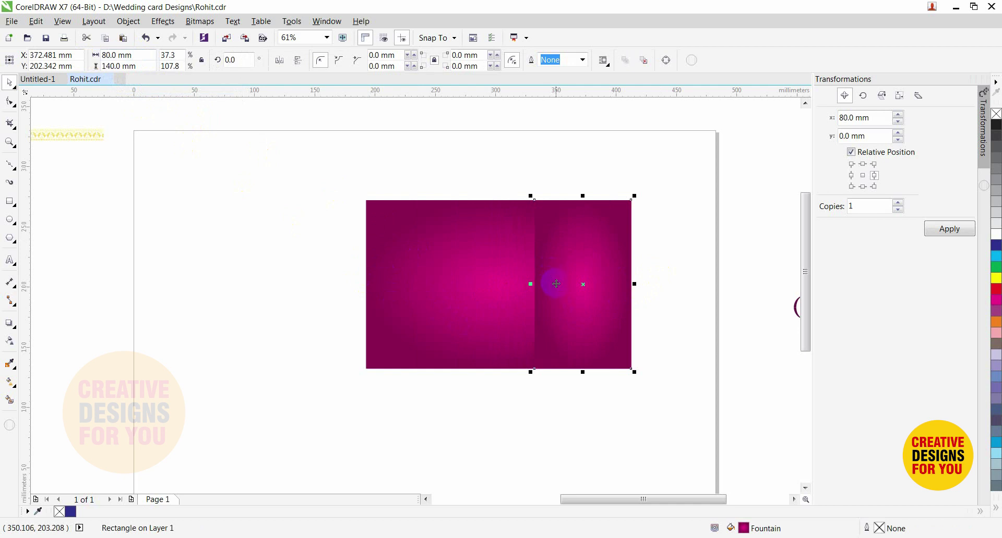
drag(556, 284, 567, 135)
click(673, 202)
Move the grey floral bitmap so that it overlaps the lower-left part of the large magenta rectangle.
scroll(474, 226, down, 2)
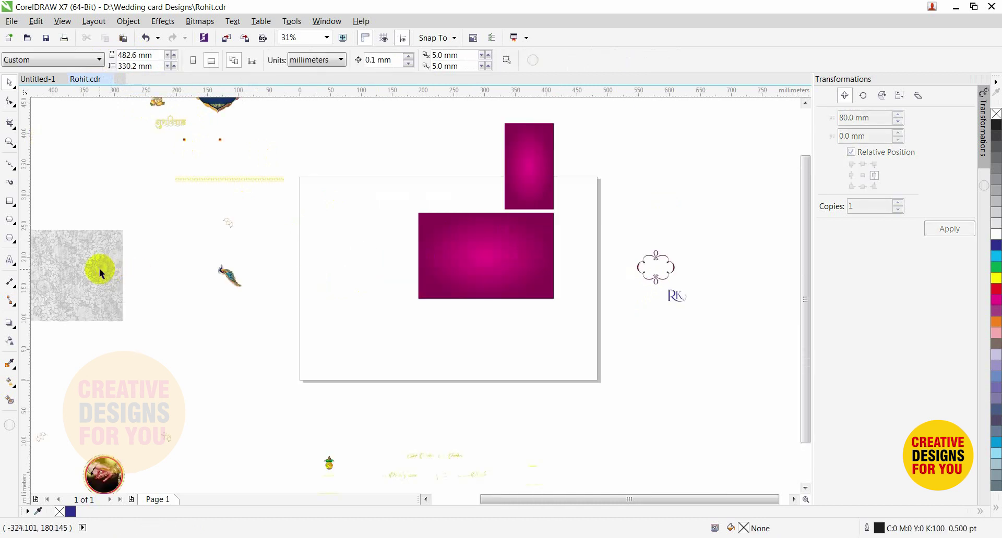
drag(100, 272, 432, 295)
scroll(592, 362, up, 3)
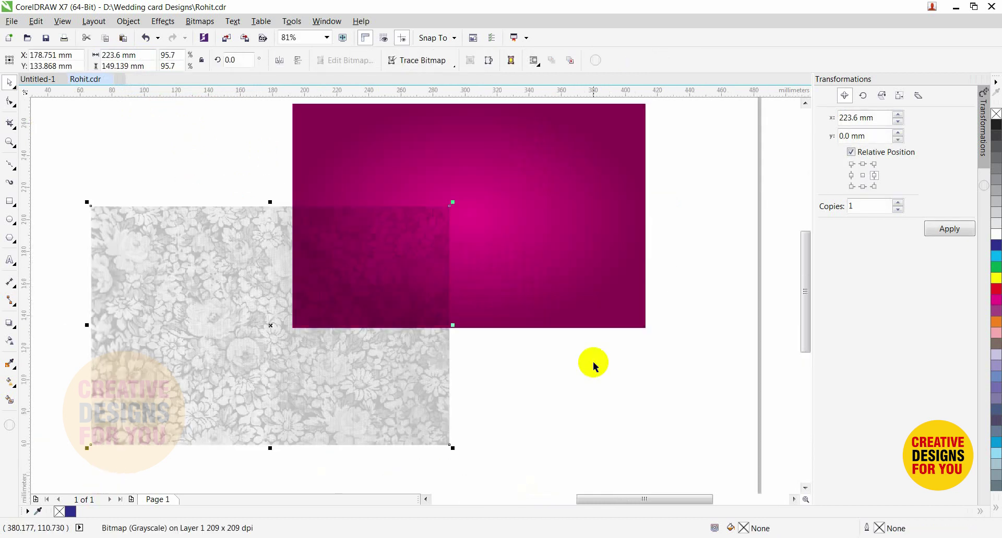
drag(394, 369, 406, 373)
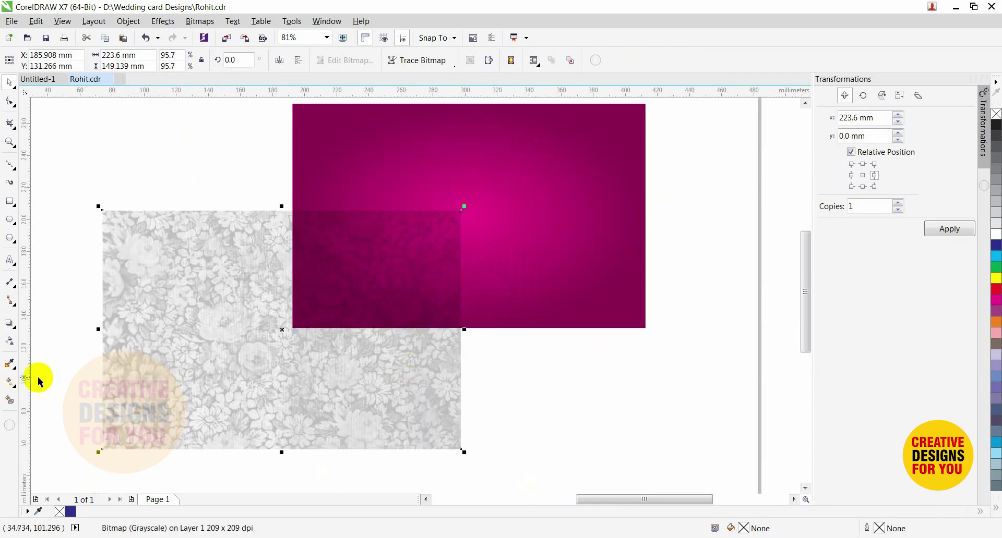
Try a uniform transparency of 50 on the grey floral bitmap.
click(16, 348)
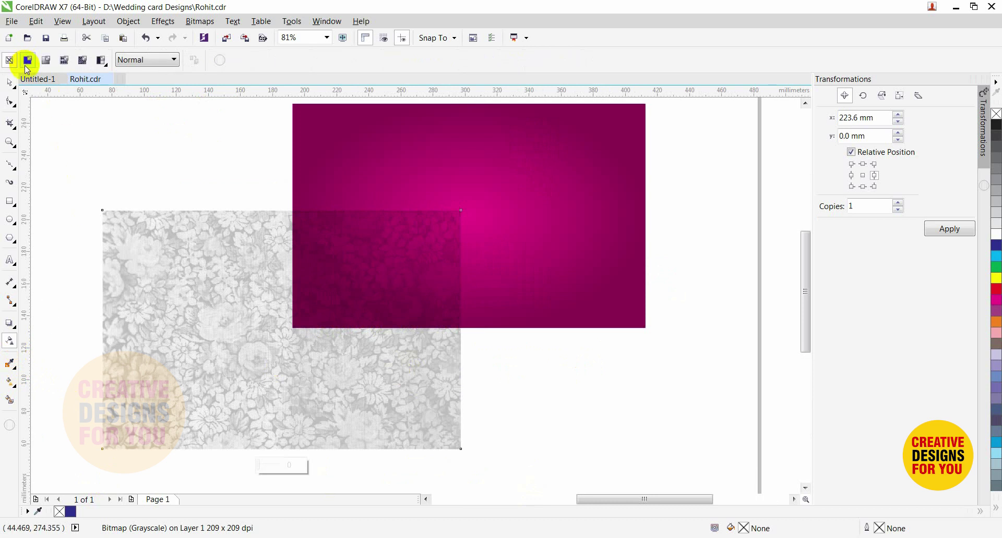
key(space)
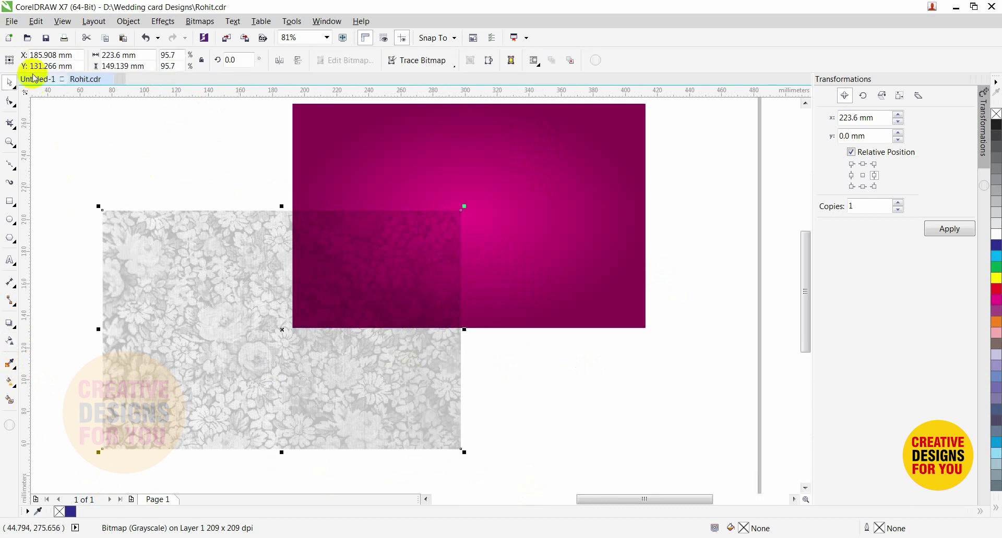
key(space)
click(28, 60)
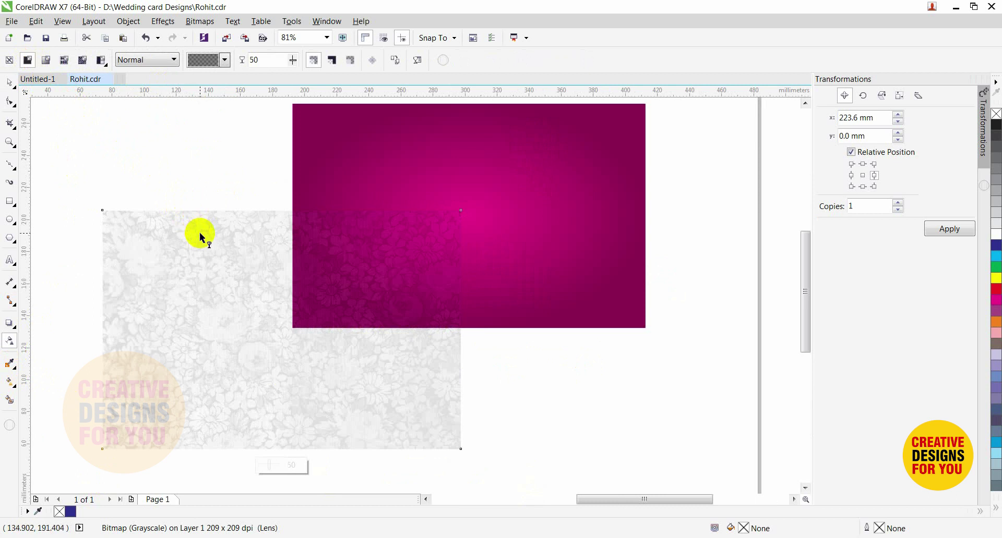
key(space)
key(space)
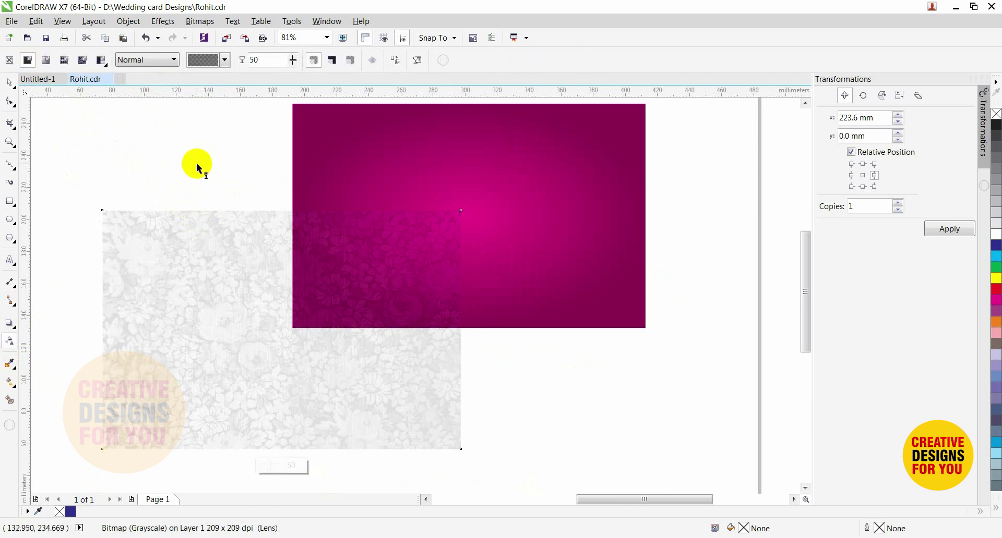
key(space)
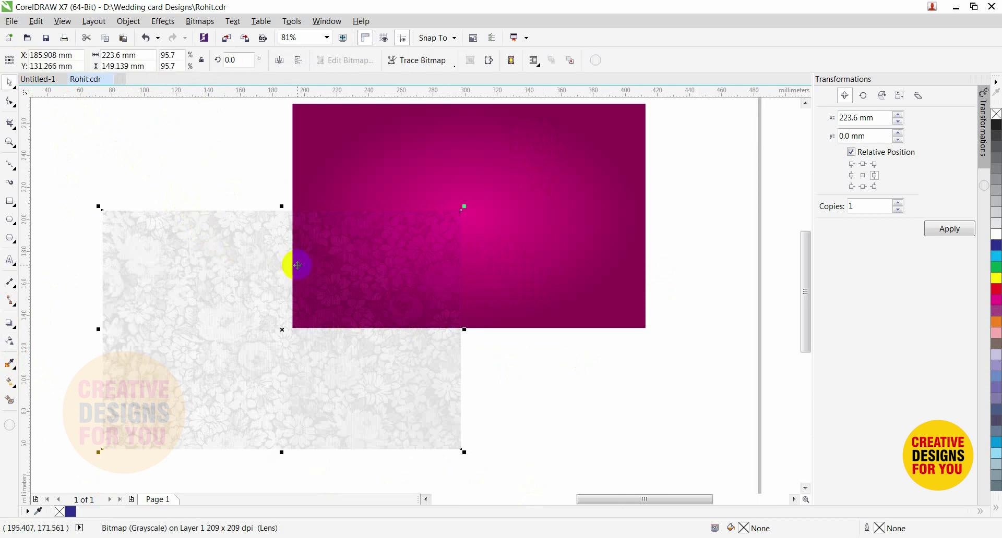
Move the grey floral bitmap so that it covers most of the large magenta rectangle.
drag(330, 391, 512, 312)
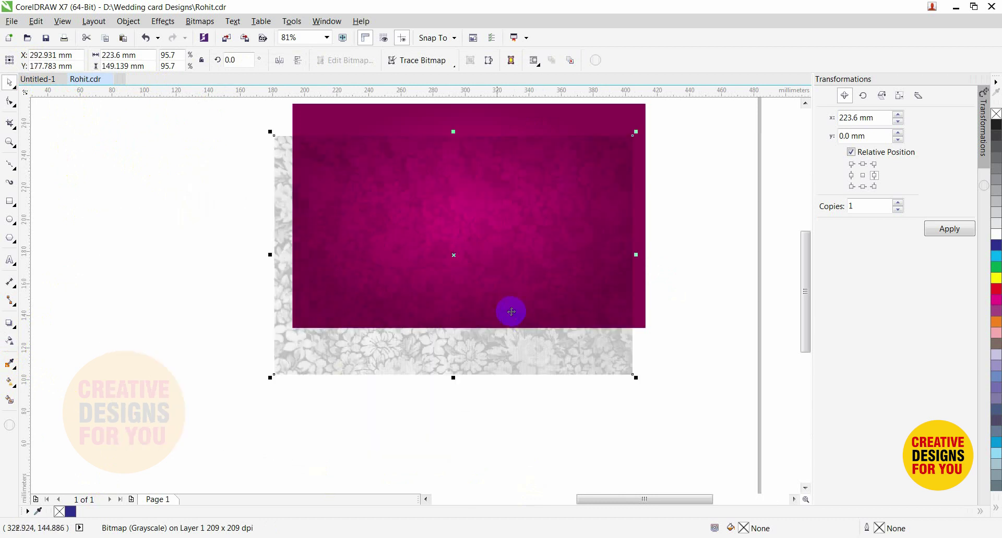
scroll(433, 249, down, 3)
scroll(608, 351, up, 4)
right_click(562, 435)
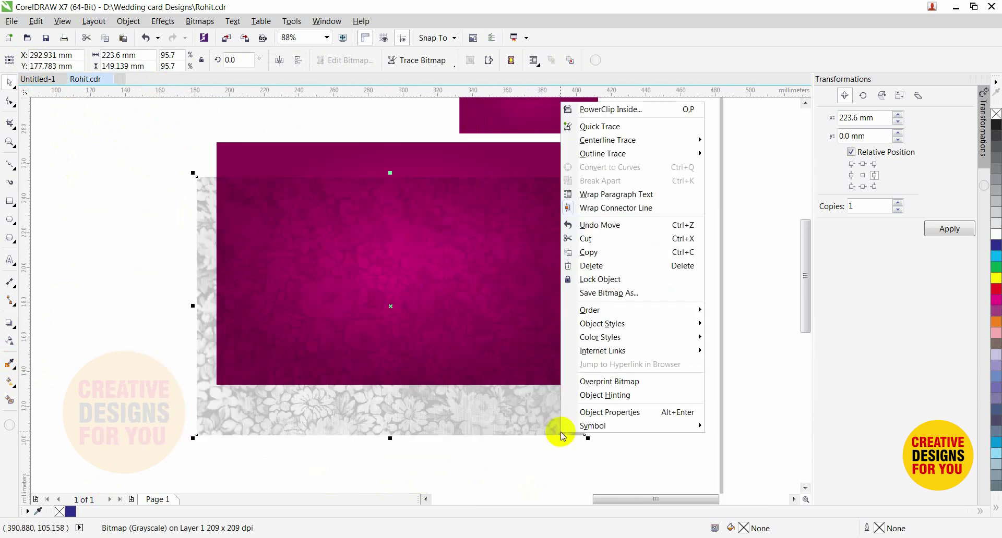
click(566, 454)
drag(527, 410, 534, 412)
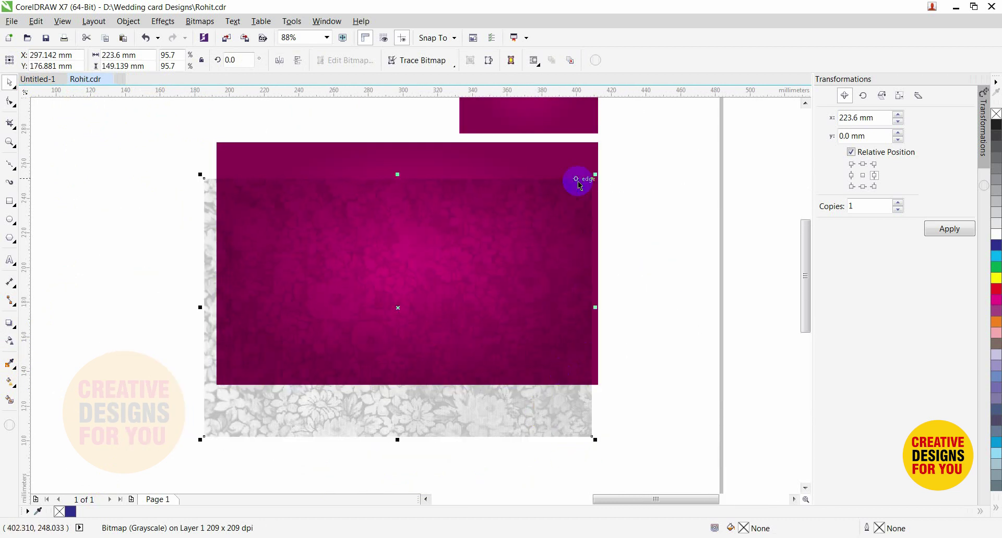
Centre the floral bitmap horizontally and vertically on the large magenta rectangle.
shift+click(565, 161)
key(e)
key(c)
click(646, 203)
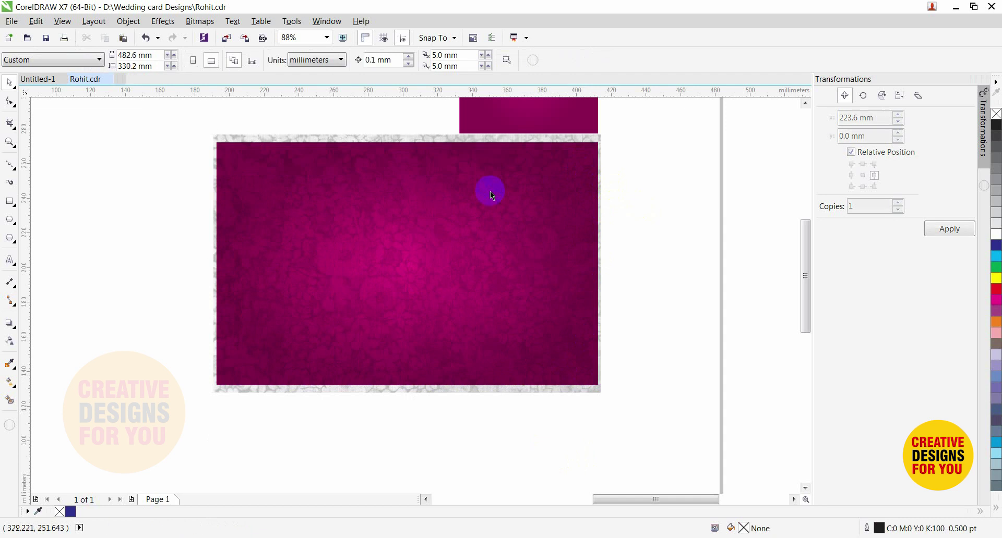
Send the floral bitmap backward in the stacking order until it lies behind the large magenta rectangle.
click(268, 145)
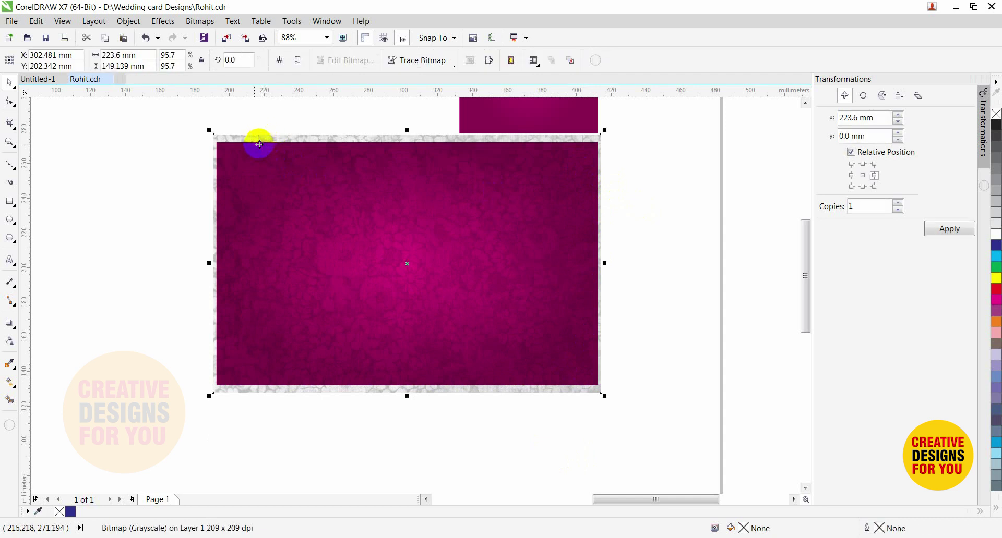
key(F2)
drag(167, 113, 668, 257)
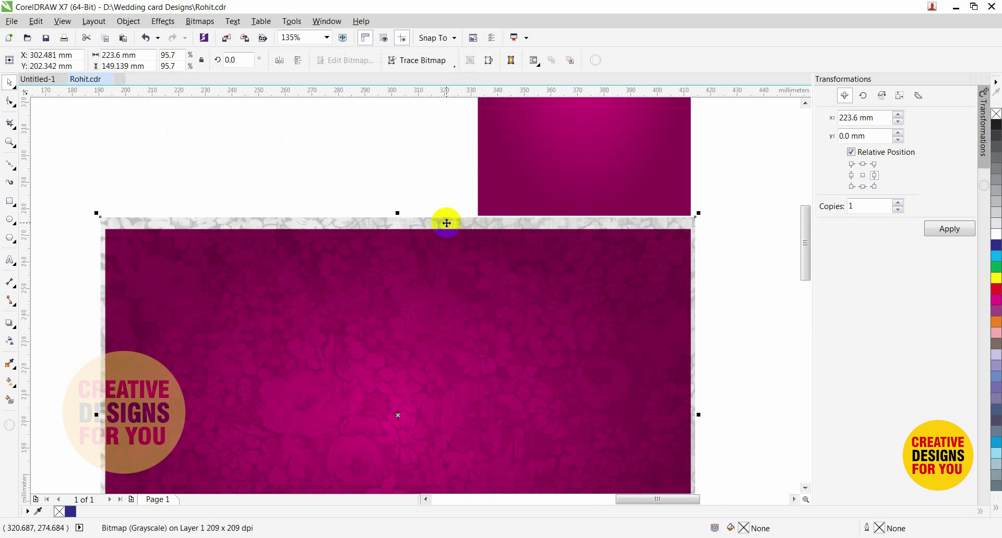
click(128, 21)
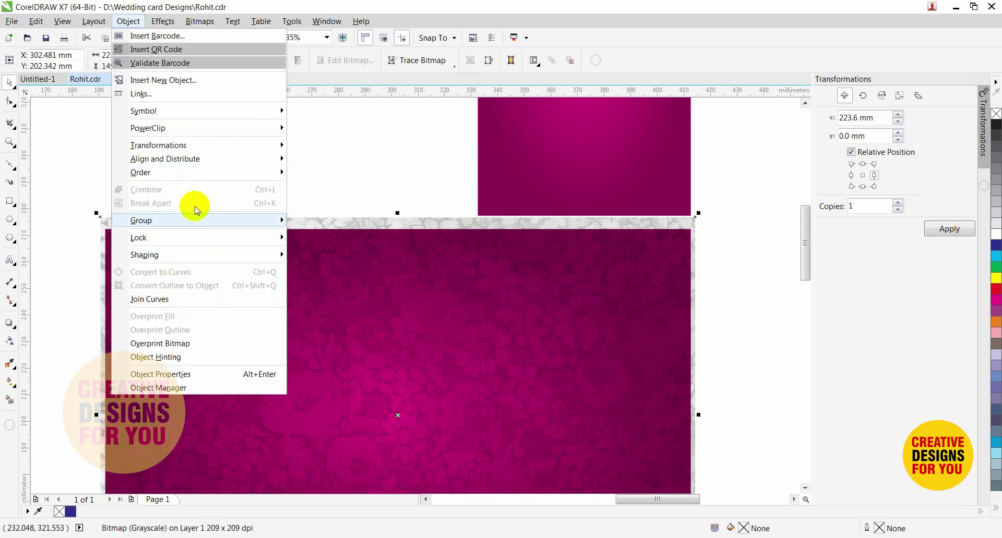
mouse_move(184, 175)
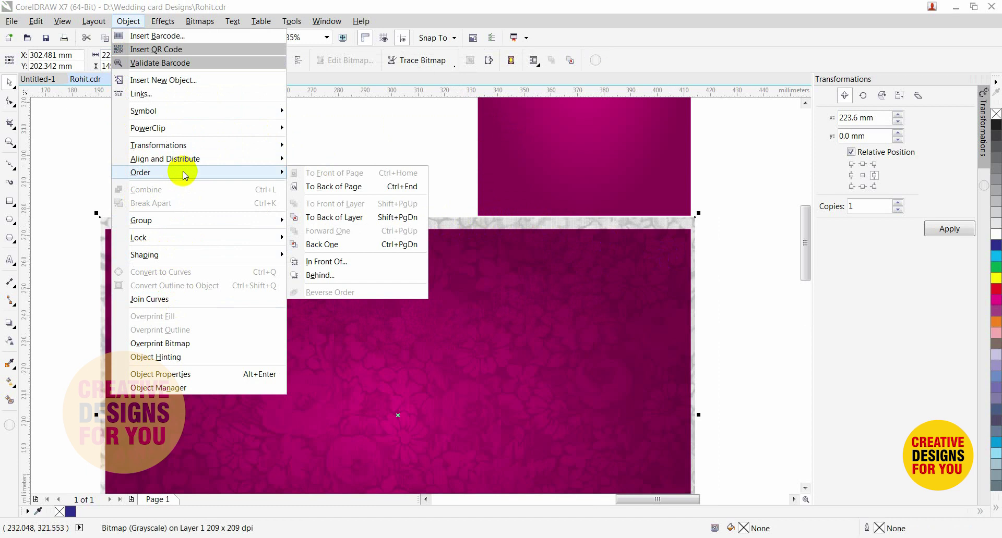
click(322, 245)
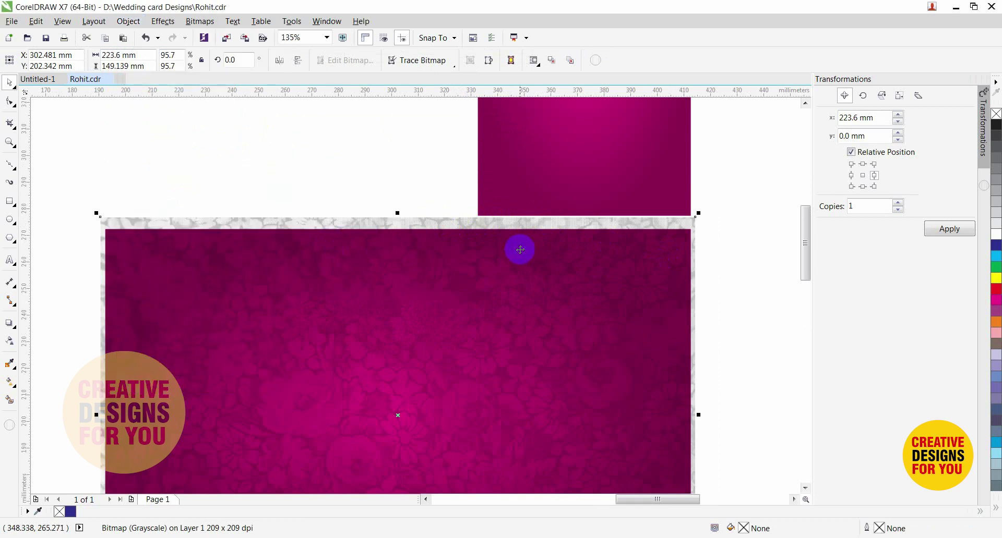
click(522, 230)
key(ctrl+Page_Down)
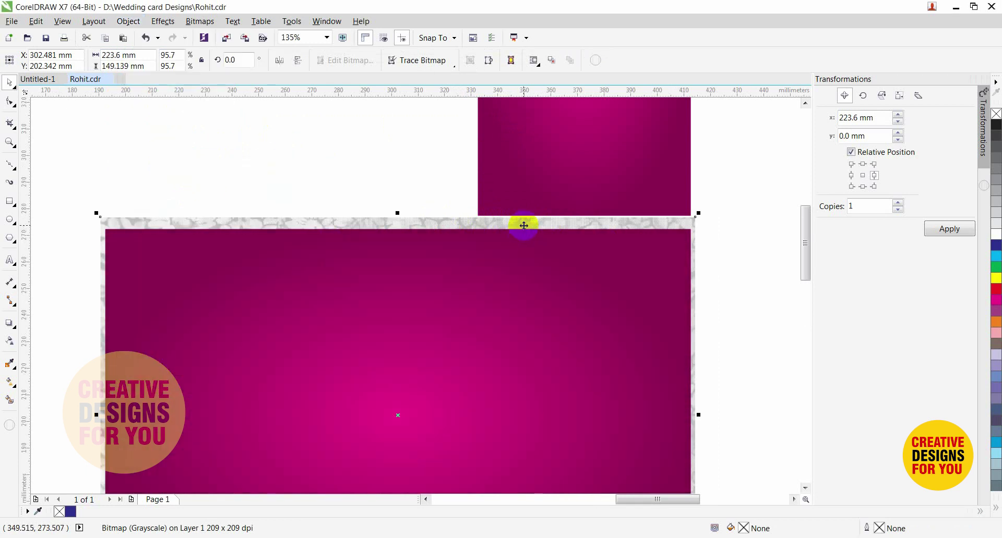
PowerClip the floral bitmap inside the large magenta rectangle.
right_click(524, 226)
key(Escape)
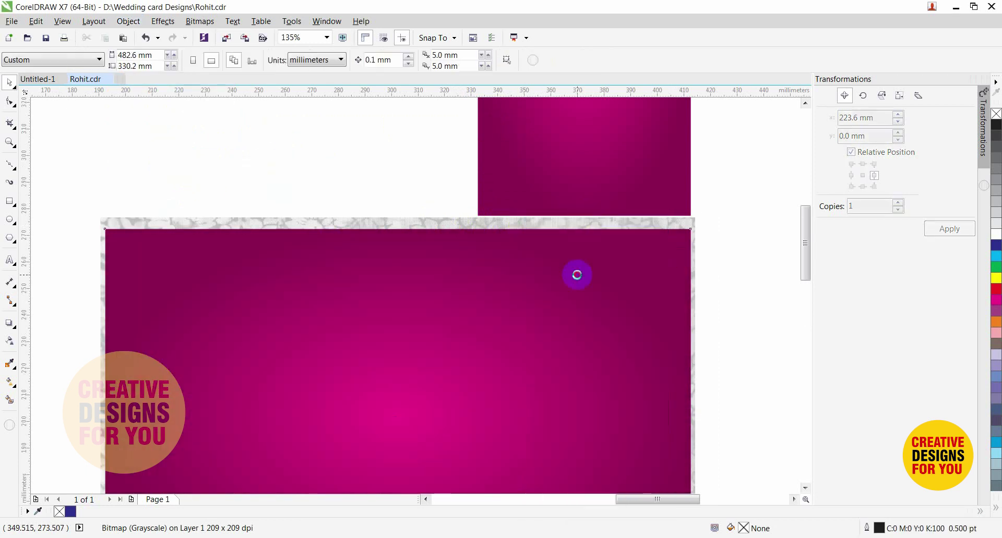
click(576, 275)
click(715, 268)
scroll(699, 265, down, 5)
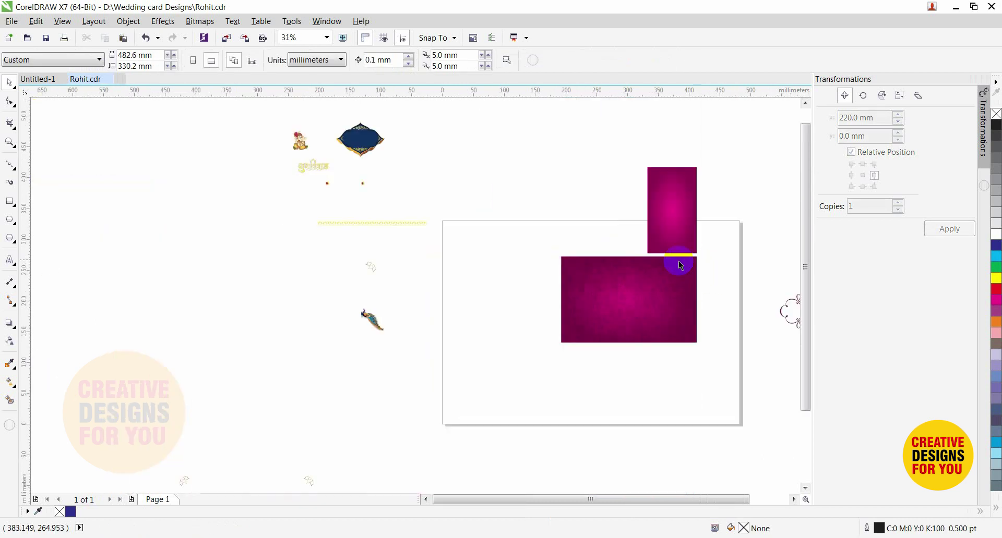
Place a vertical guideline through the large rectangle, in line with the narrow rectangle's left edge.
drag(511, 217, 715, 385)
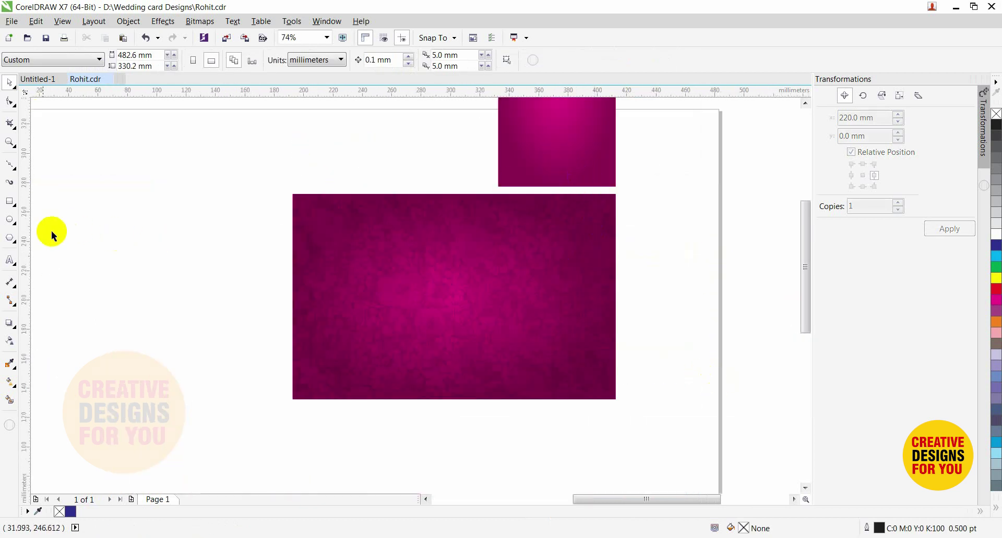
drag(25, 228, 500, 191)
click(528, 244)
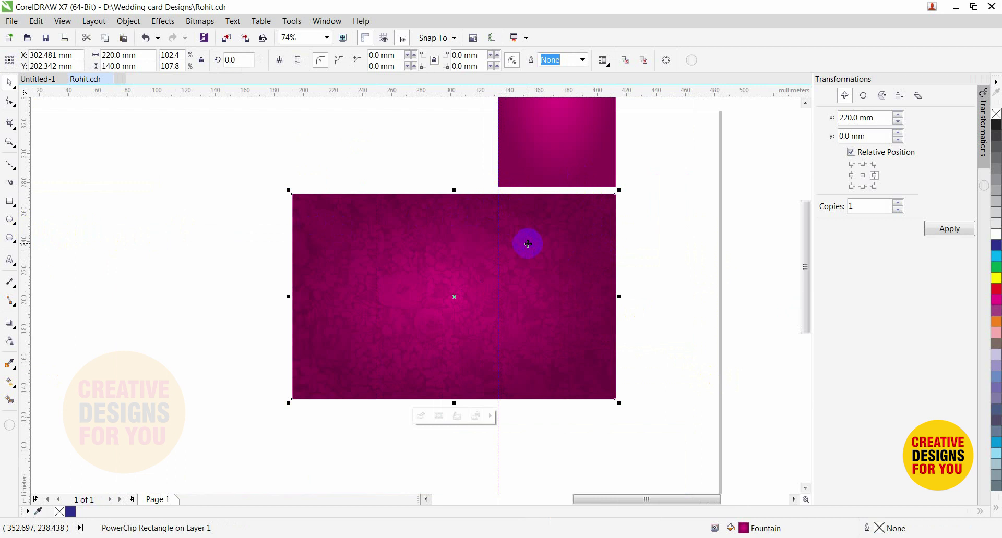
key(ctrl+z)
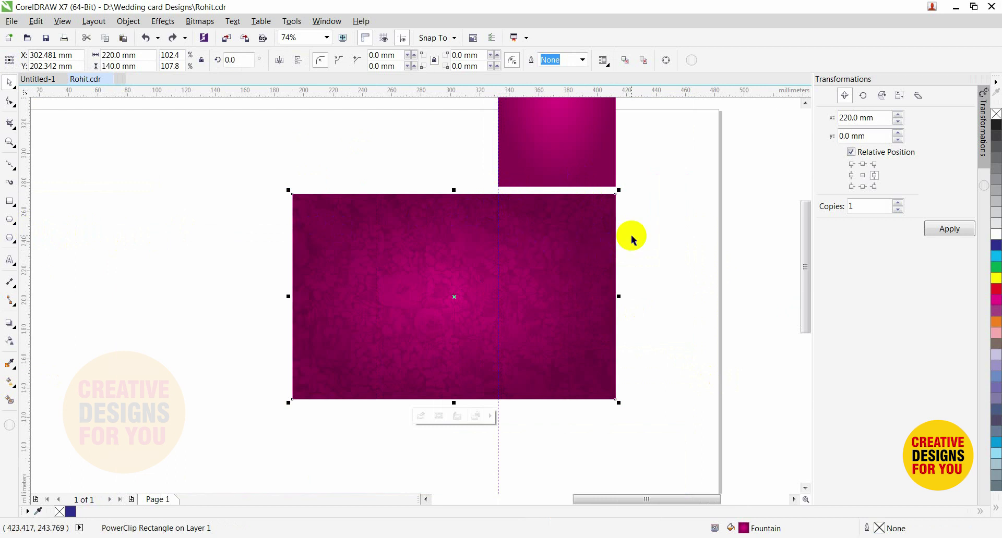
click(632, 239)
Move the upper half of the scroll ornament onto the card area beside the guideline and fill it yellow (Y 100).
scroll(785, 316, down, 2)
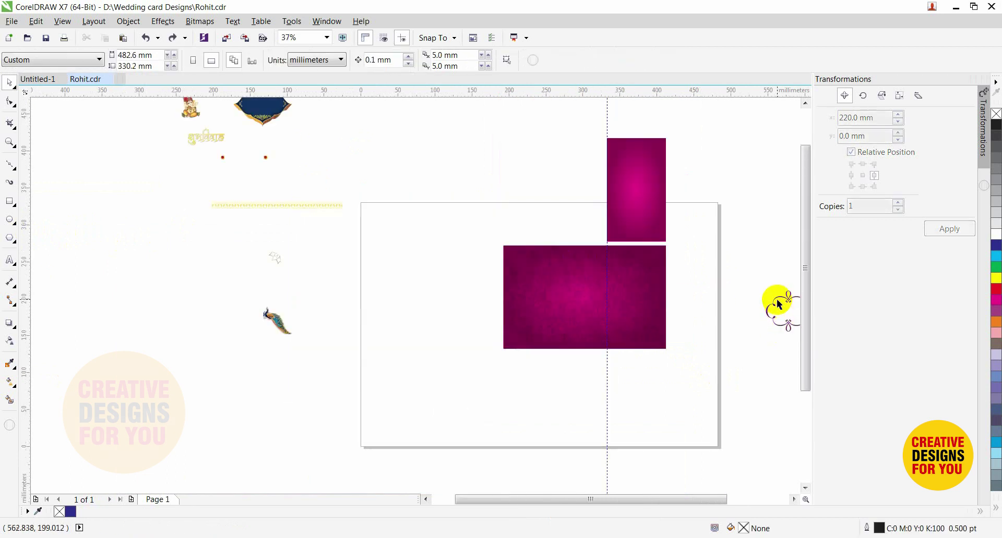
drag(775, 300, 616, 274)
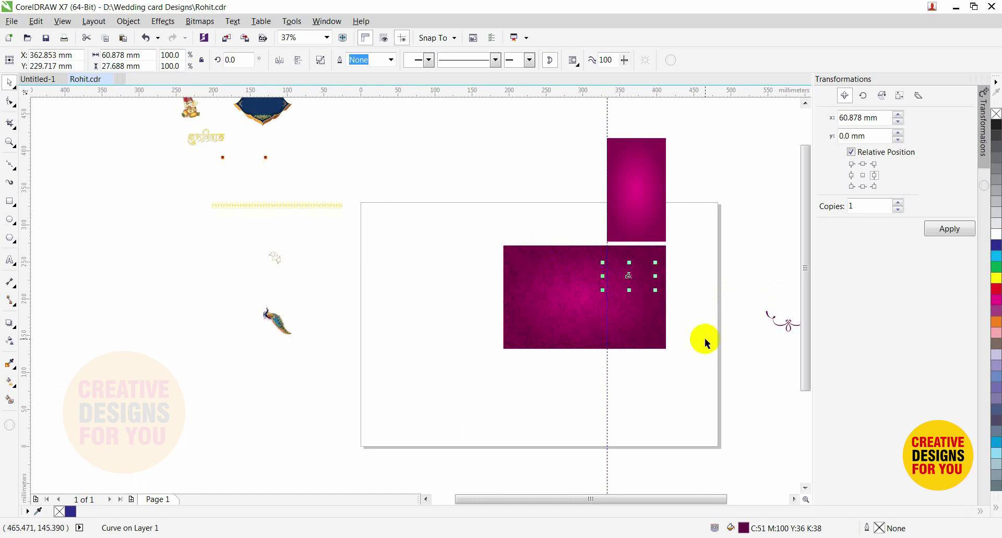
scroll(704, 338, up, 2)
click(996, 278)
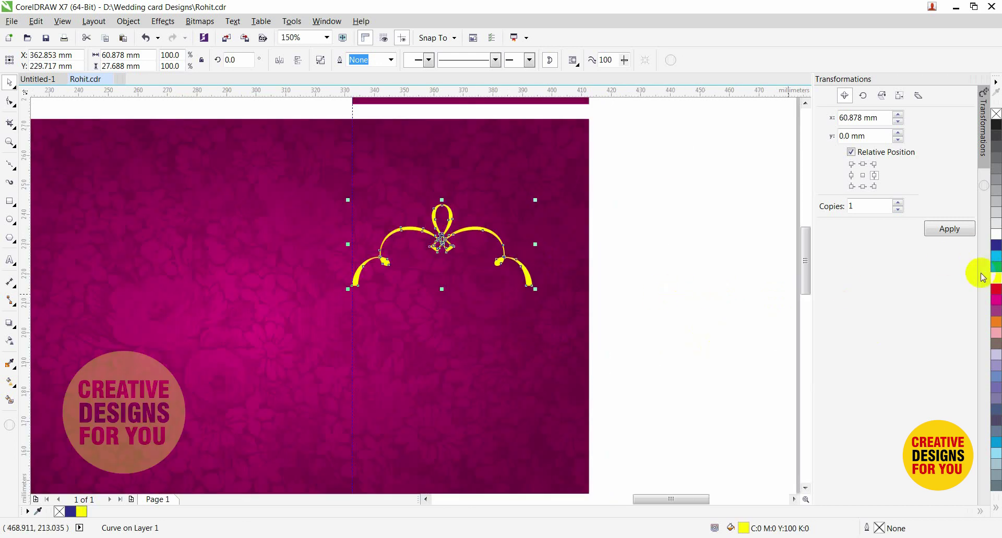
Mirror a copy of the yellow scroll ornament downward and weld the two halves into one closed frame.
click(705, 271)
click(528, 271)
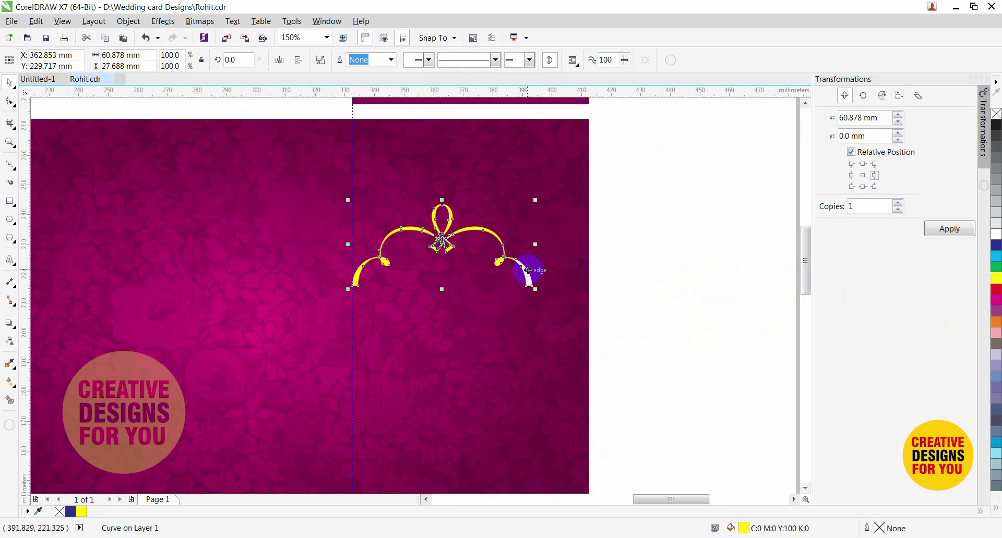
drag(442, 199, 442, 371)
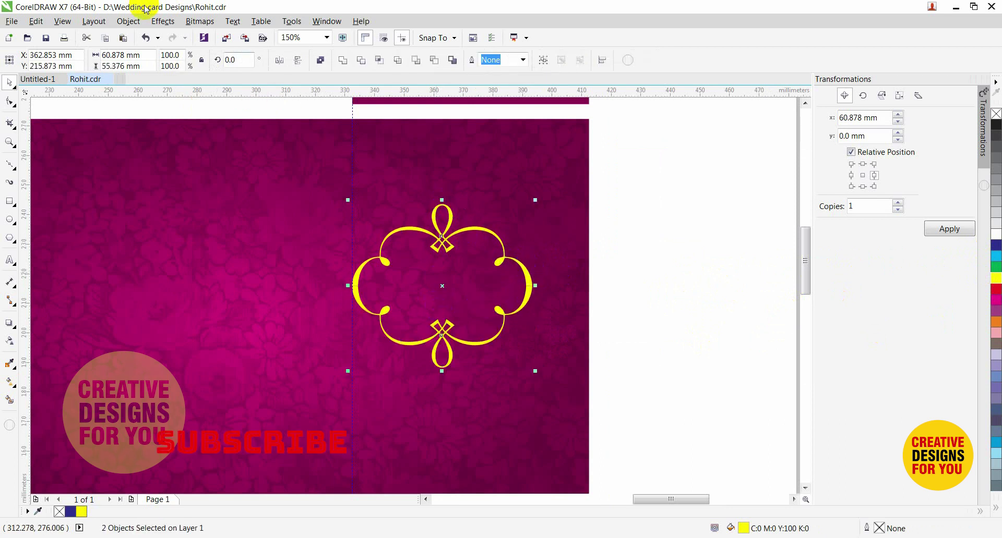
click(128, 21)
mouse_move(170, 255)
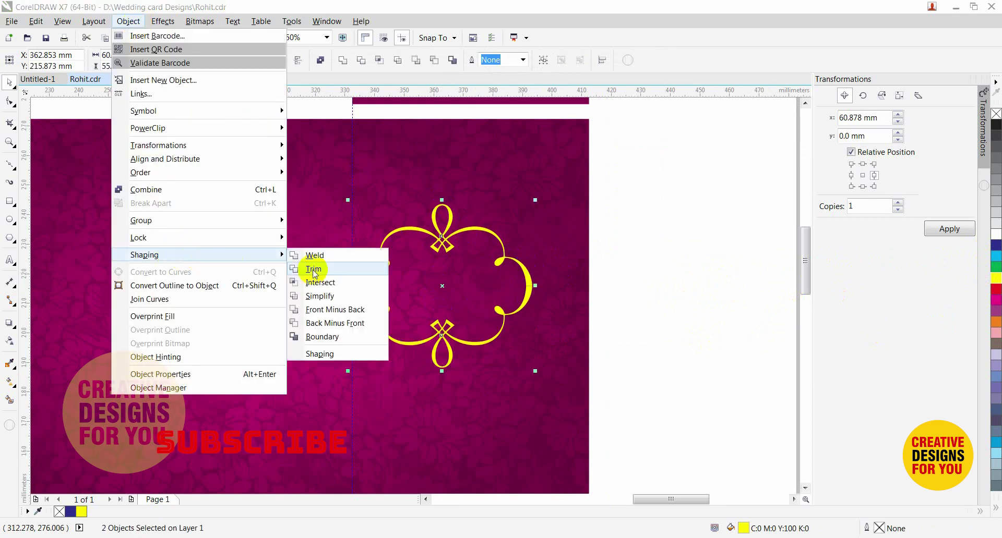
click(330, 256)
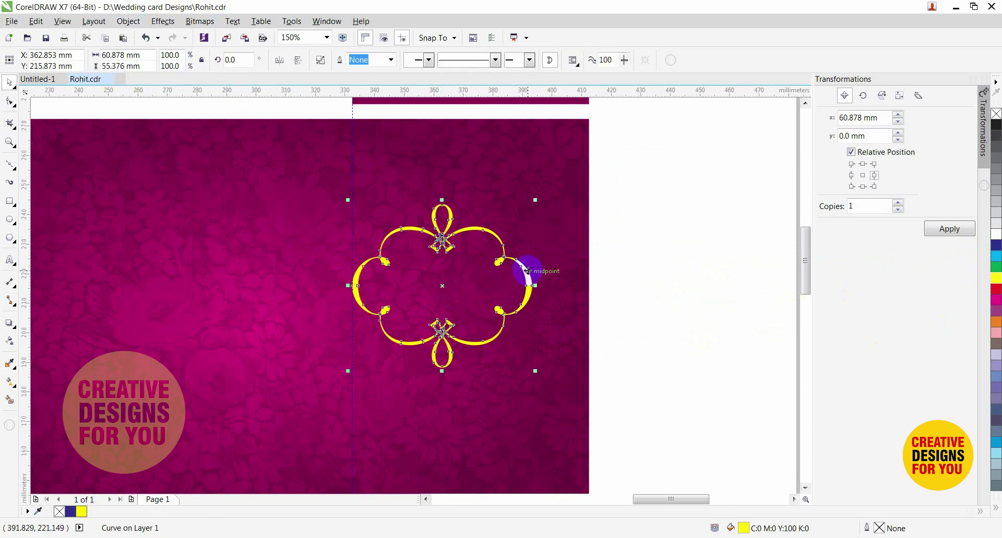
Move the welded frame to about X 375.6 mm, Y 198 mm on the card and break it apart into separate curves.
drag(523, 273, 567, 325)
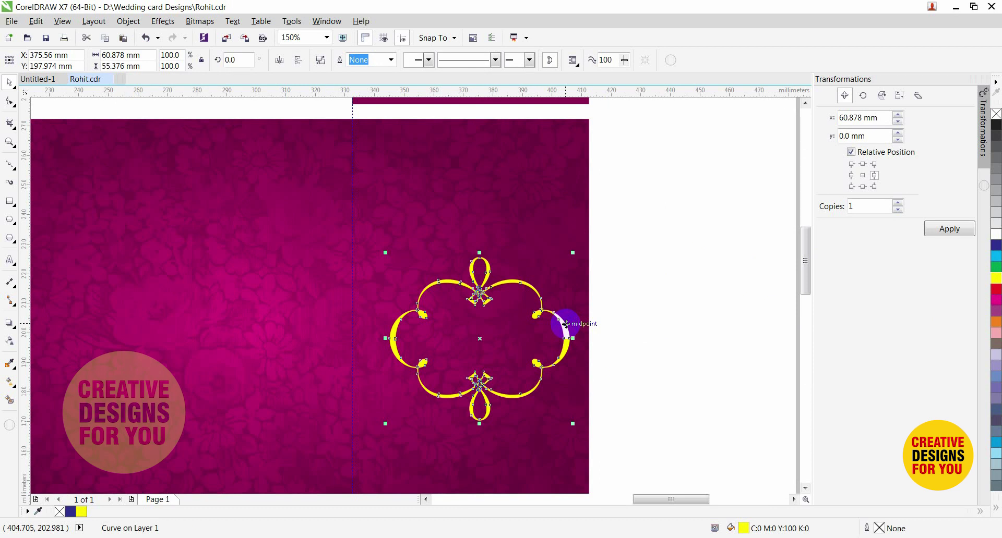
drag(566, 324, 566, 324)
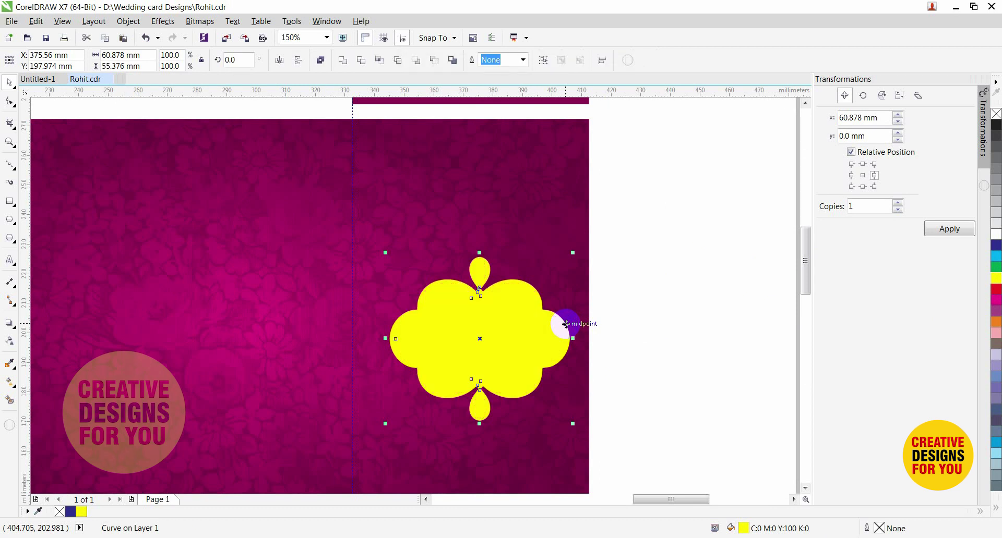
click(592, 282)
Using wireframe view, select all the frame's inner curves without the outer outline and combine them into one object.
key(alt+v)
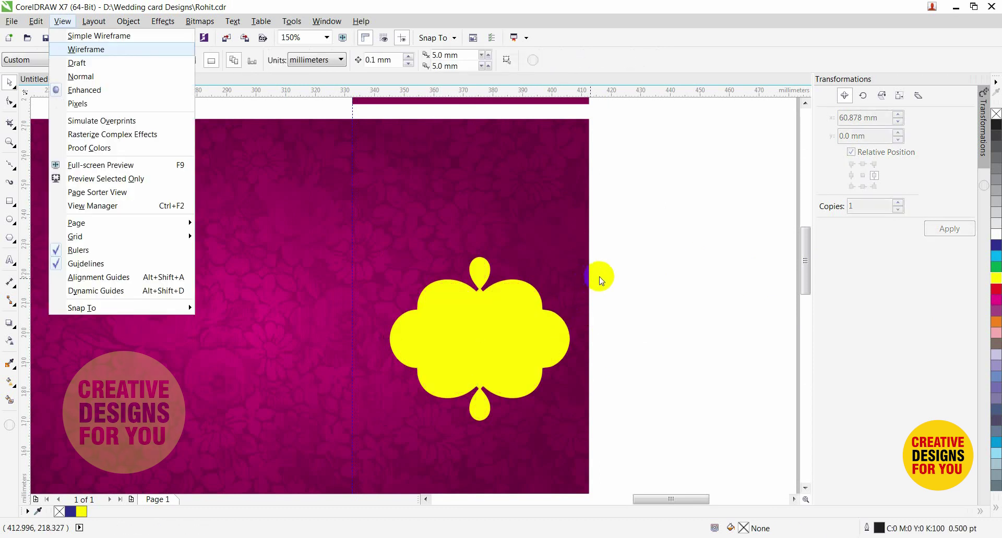
key(Return)
click(525, 286)
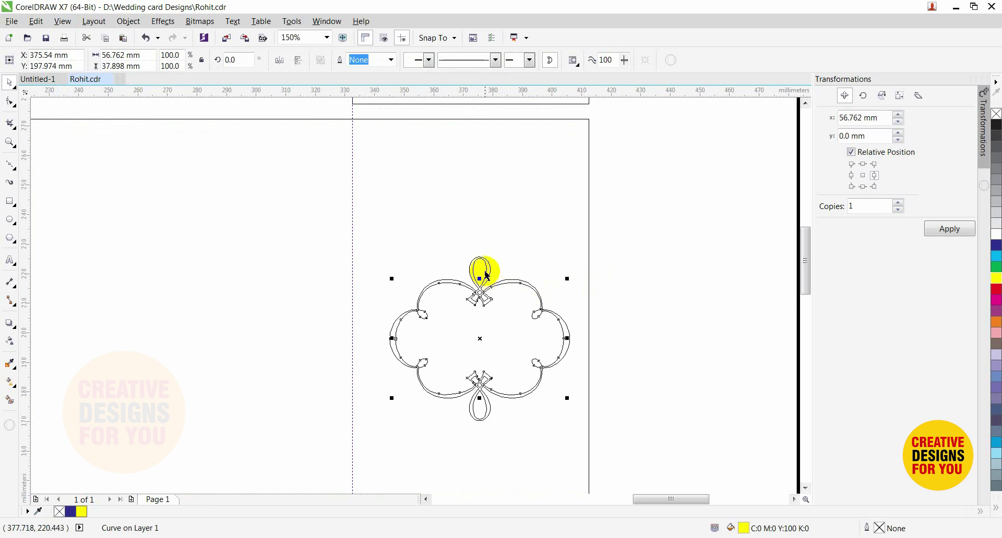
shift+click(481, 405)
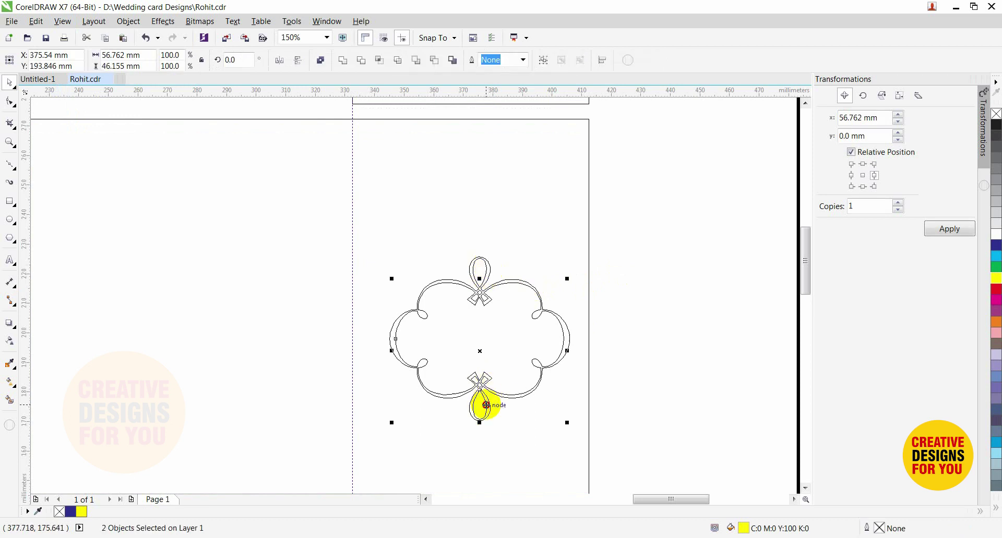
click(536, 289)
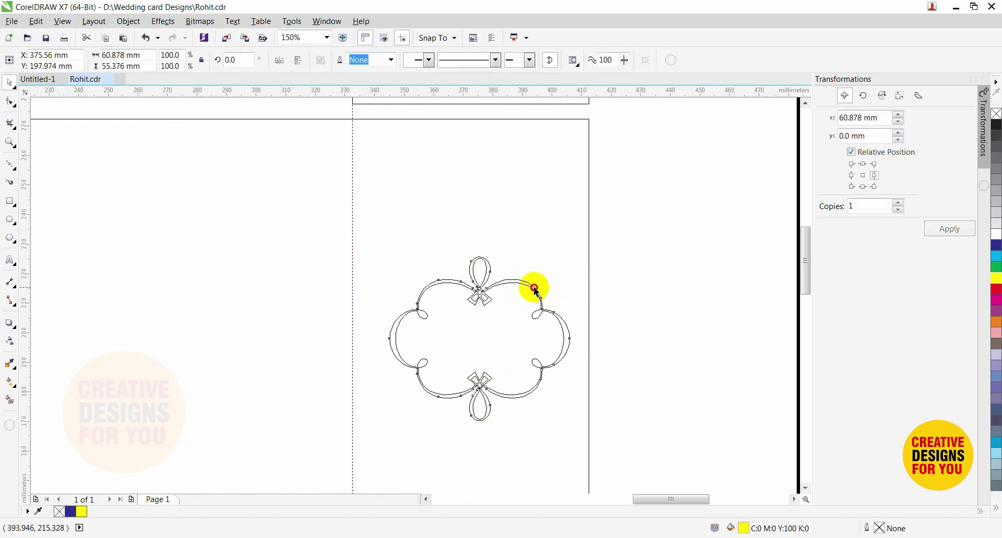
drag(537, 286, 648, 249)
key(ctrl+z)
drag(674, 195, 373, 437)
click(129, 21)
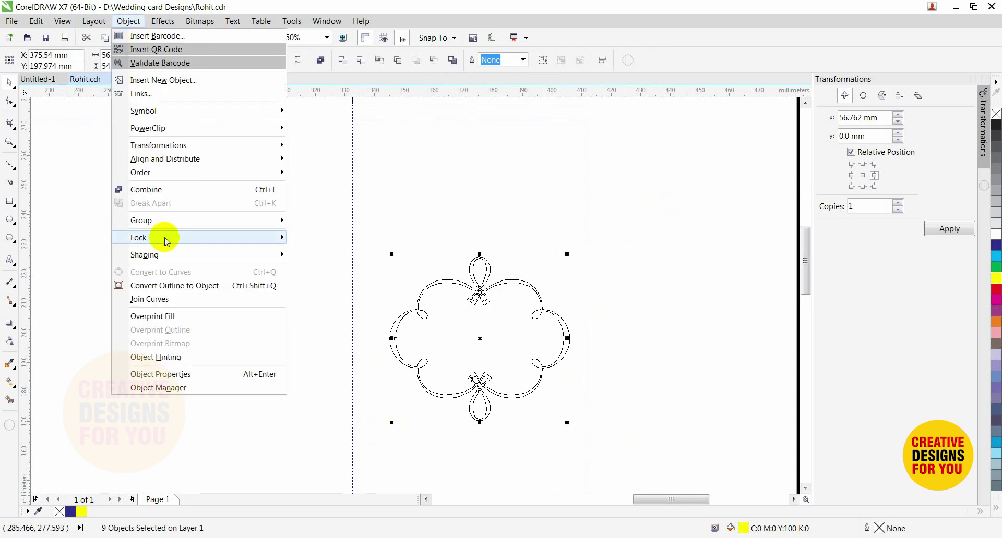
mouse_move(175, 257)
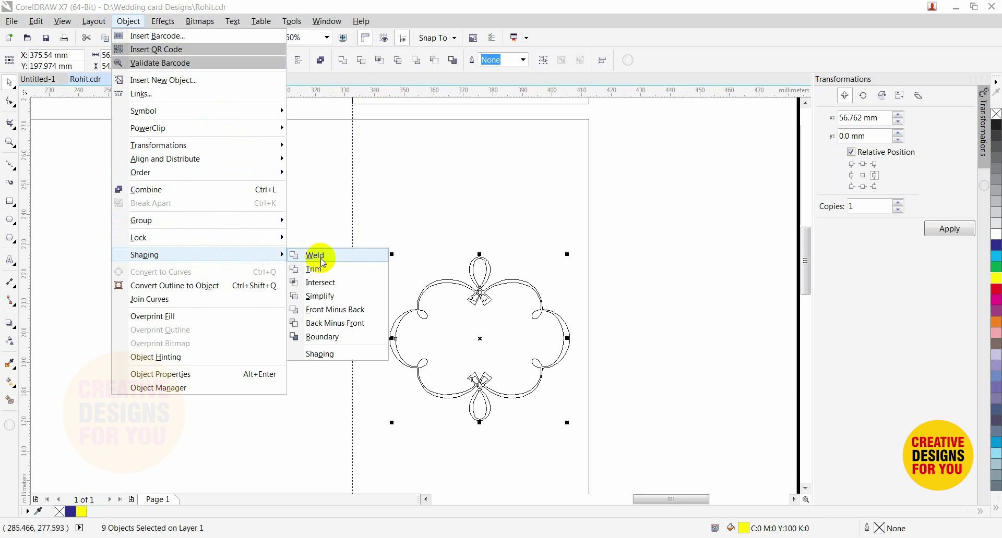
click(180, 191)
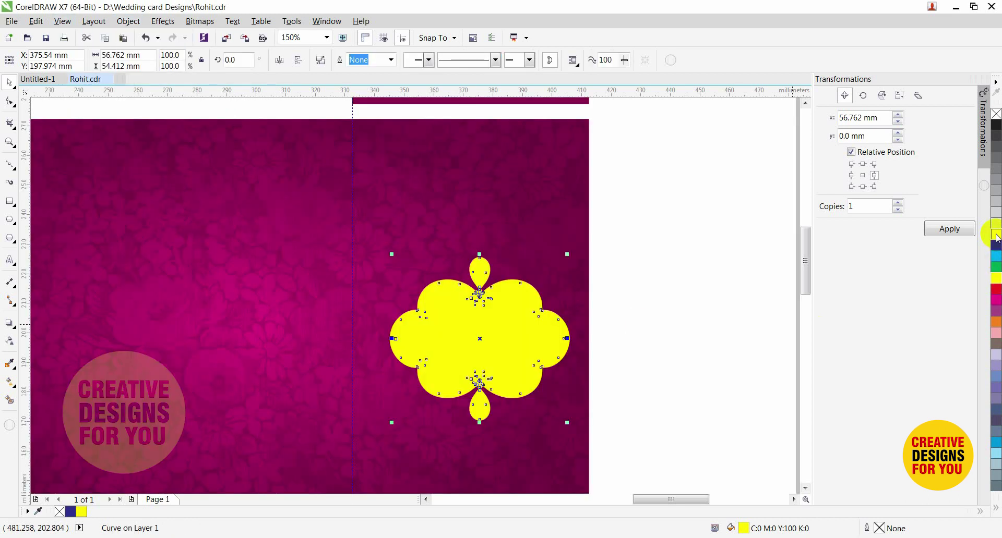
Fill the combined inner curves white and the outer frame outline dark maroon (C 38, M 100, Y 64, K 54).
click(997, 236)
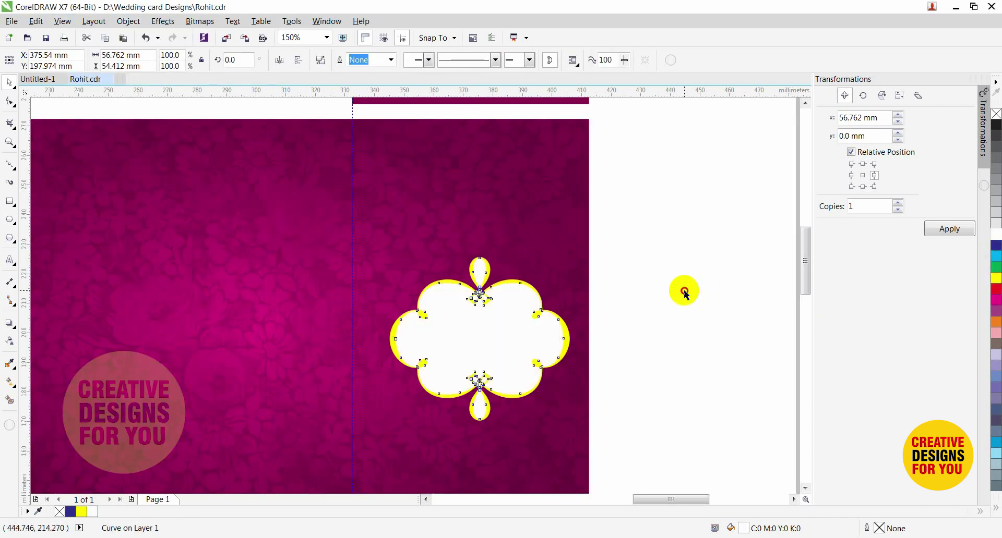
click(570, 324)
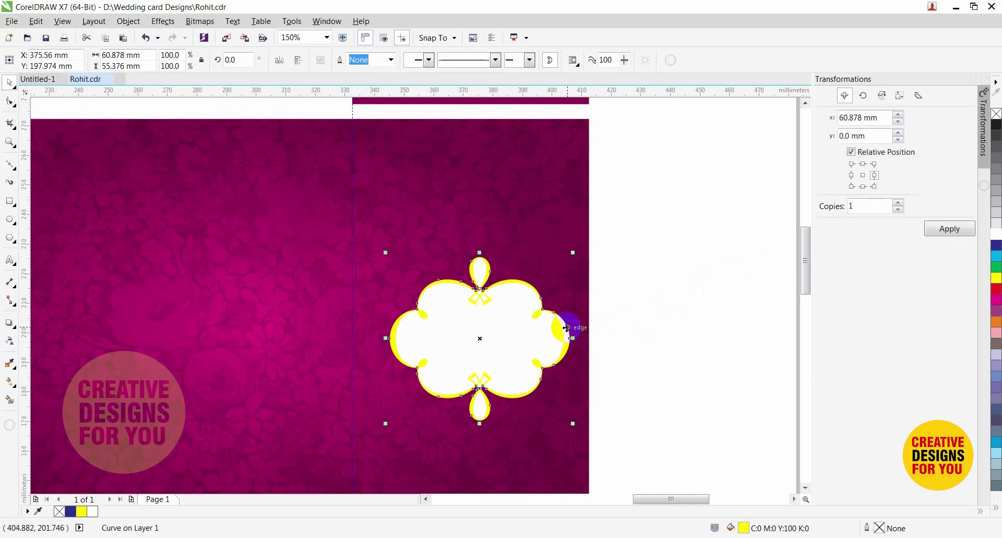
key(shift+F11)
drag(624, 448, 624, 331)
drag(576, 383, 605, 408)
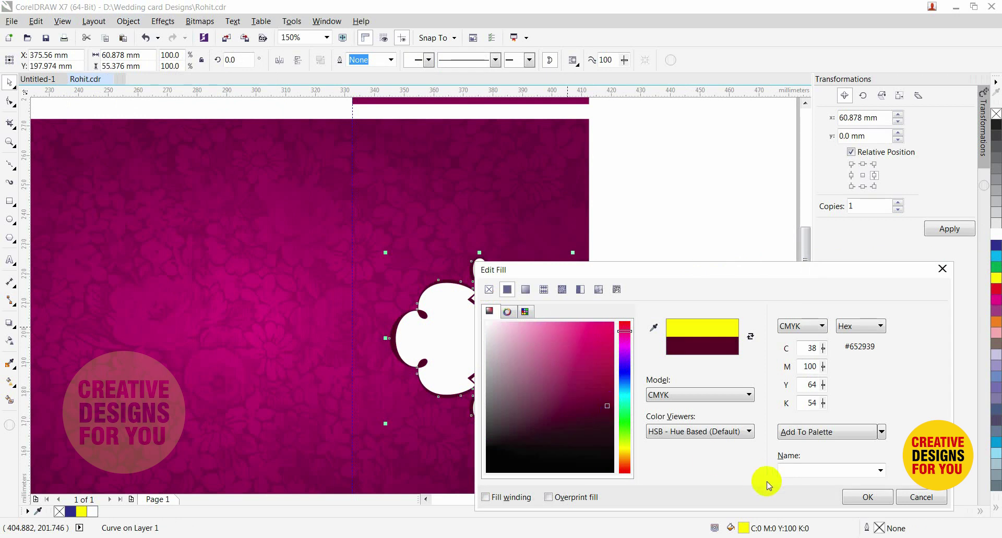
click(852, 498)
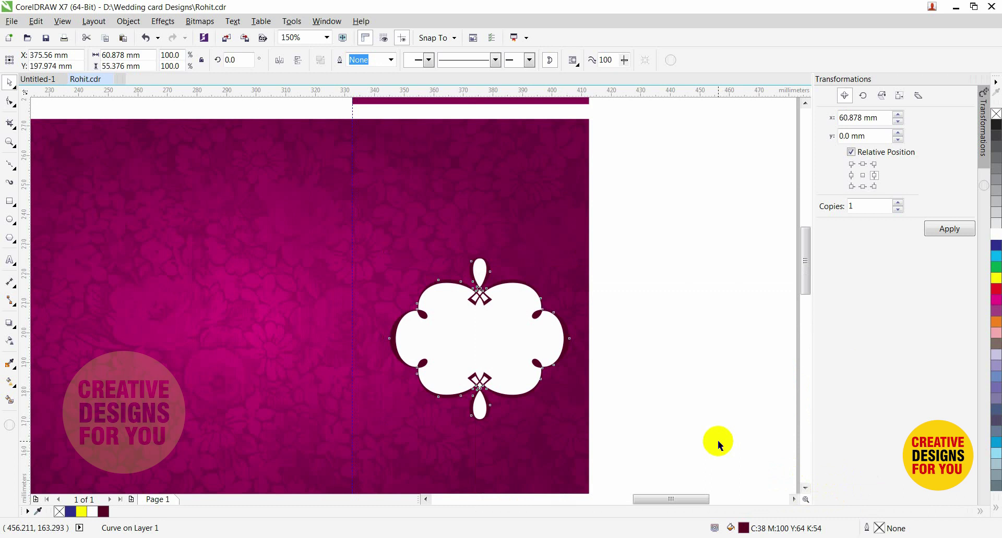
click(600, 334)
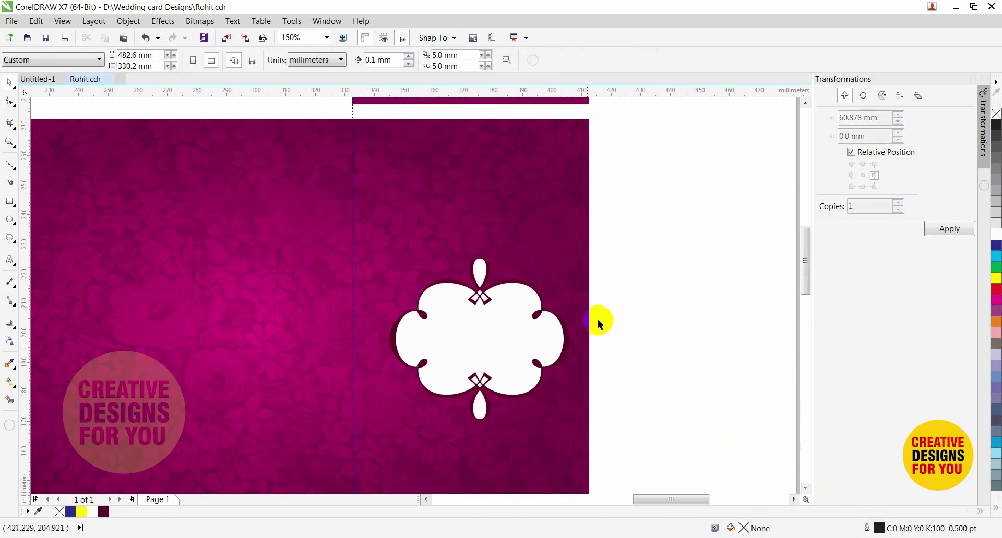
Add an outside contour to the maroon frame outline with 2 steps and an offset of about 2.33 mm.
click(568, 331)
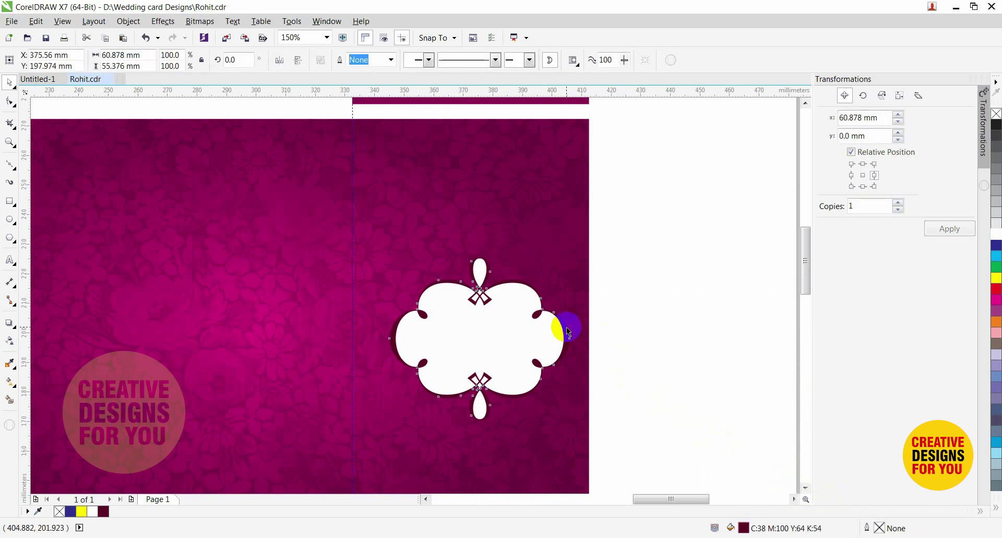
click(16, 328)
click(31, 322)
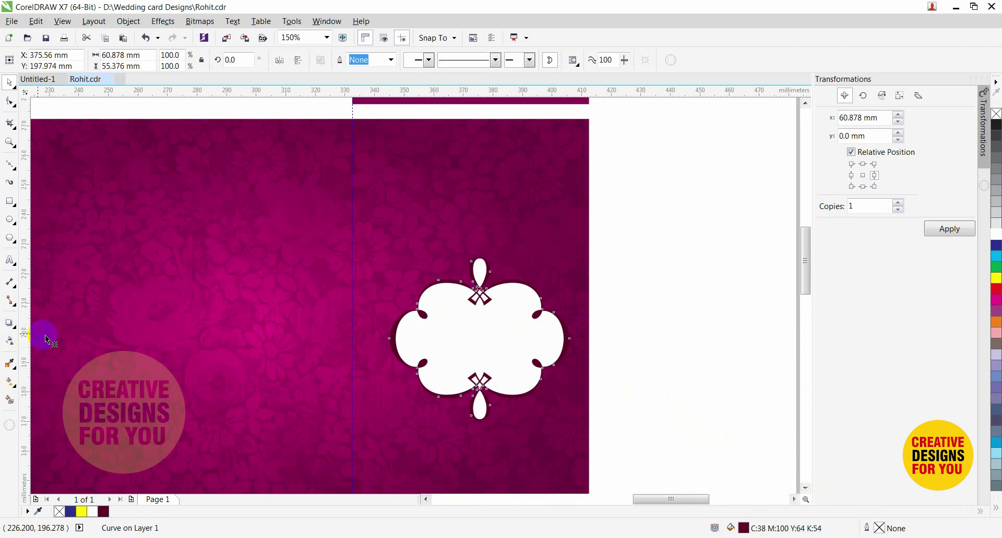
drag(393, 347, 384, 349)
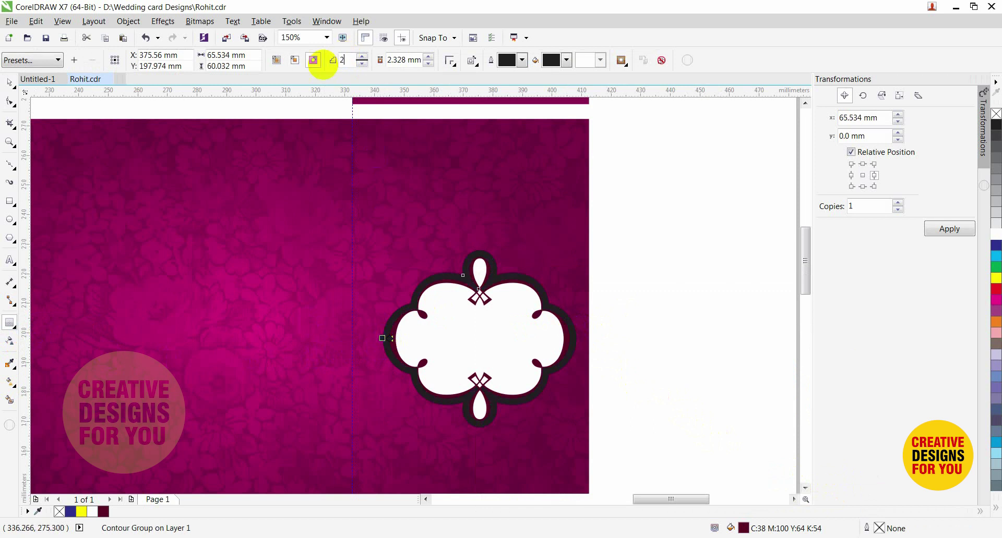
text(2)
key(Return)
key(space)
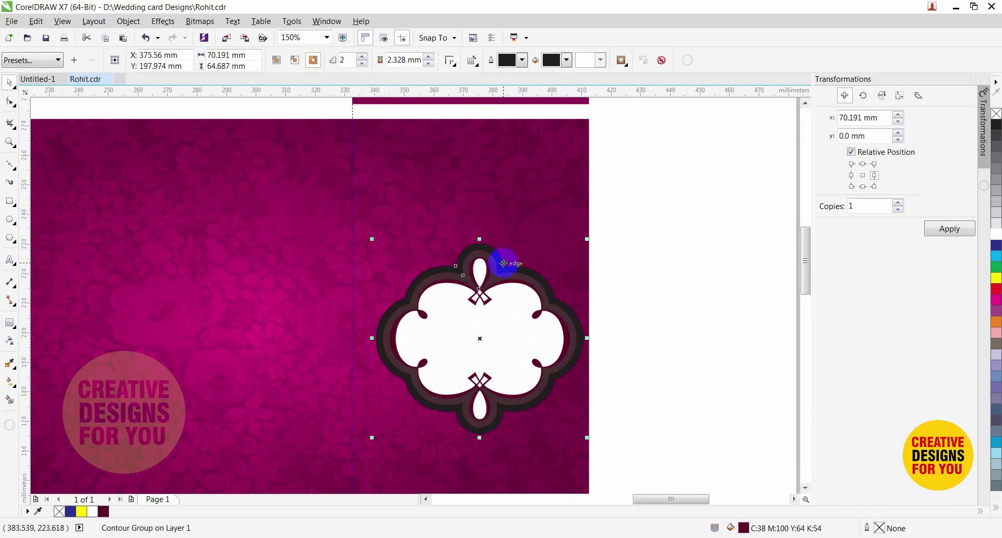
Break the contour group apart from the maroon frame and ungroup the resulting contour shapes.
click(129, 21)
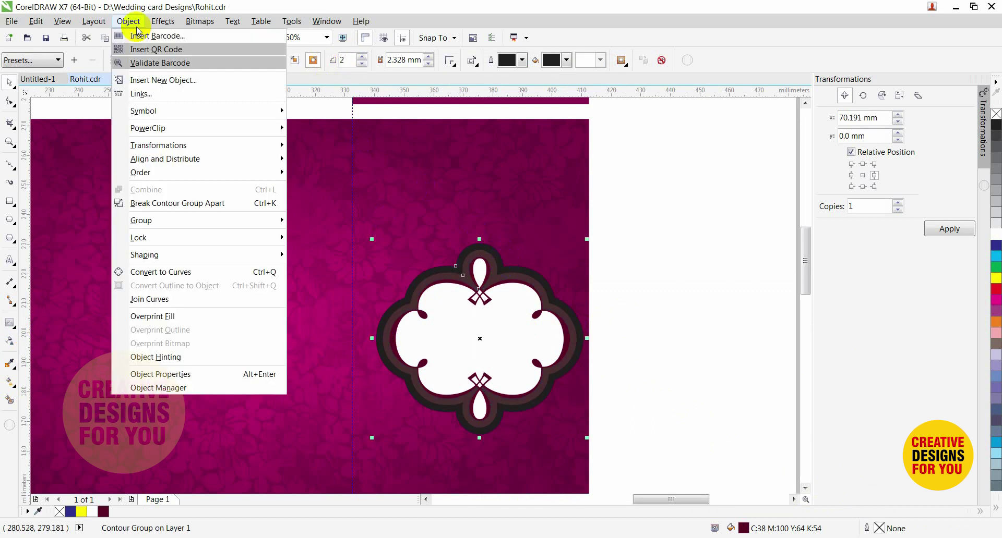
click(169, 204)
click(499, 226)
drag(515, 277, 529, 277)
key(ctrl+z)
right_click(529, 277)
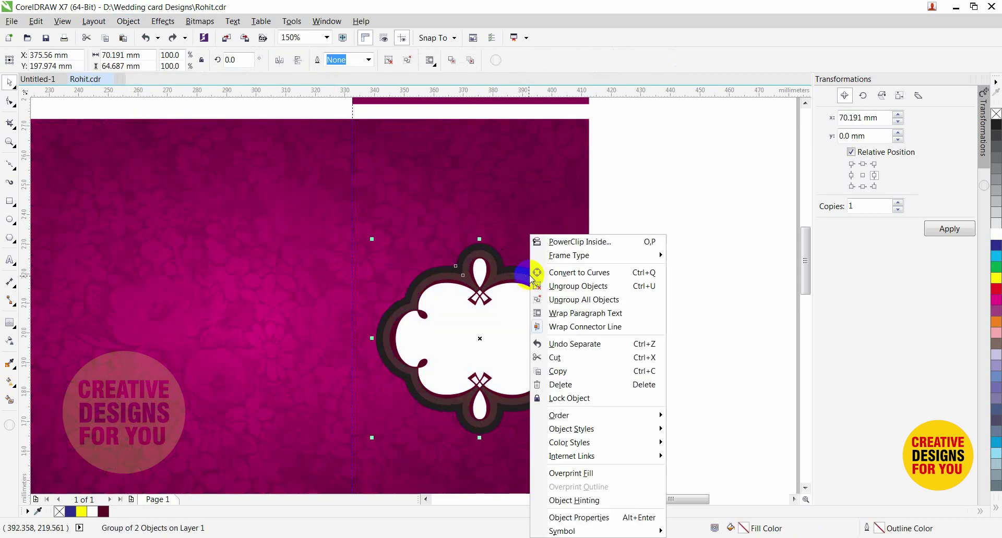
click(632, 289)
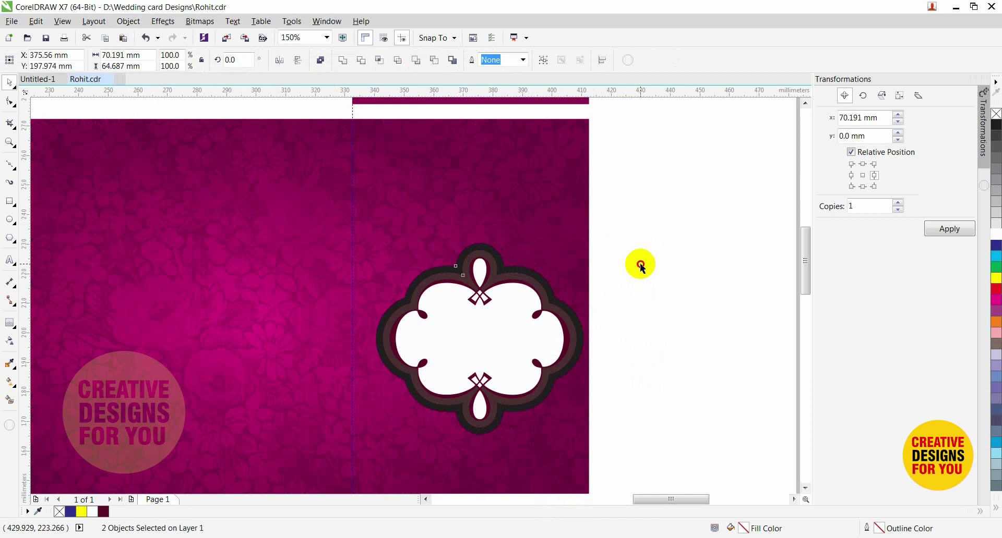
click(640, 263)
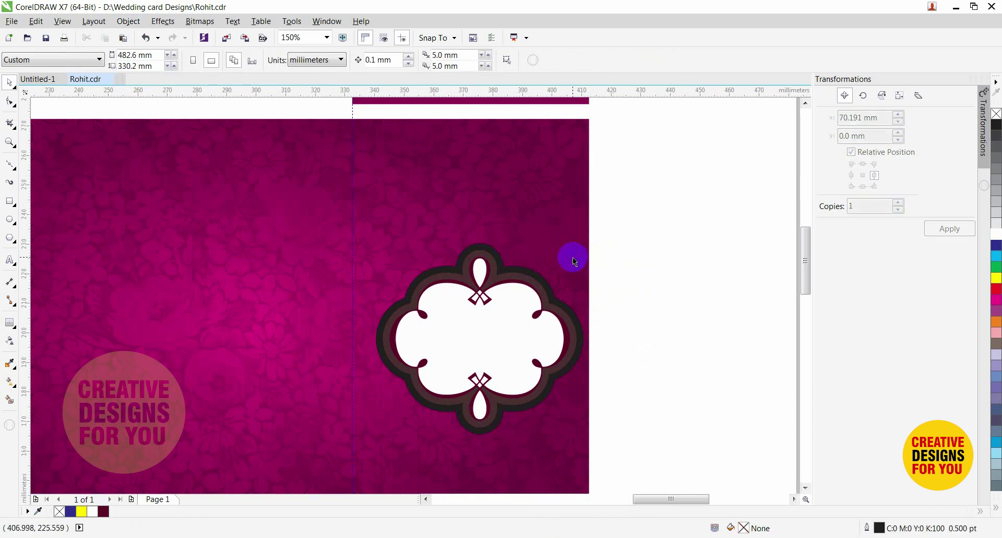
Group the four frame and contour pieces and scale the group down proportionally to 90%.
scroll(575, 262, down, 2)
drag(632, 233, 464, 360)
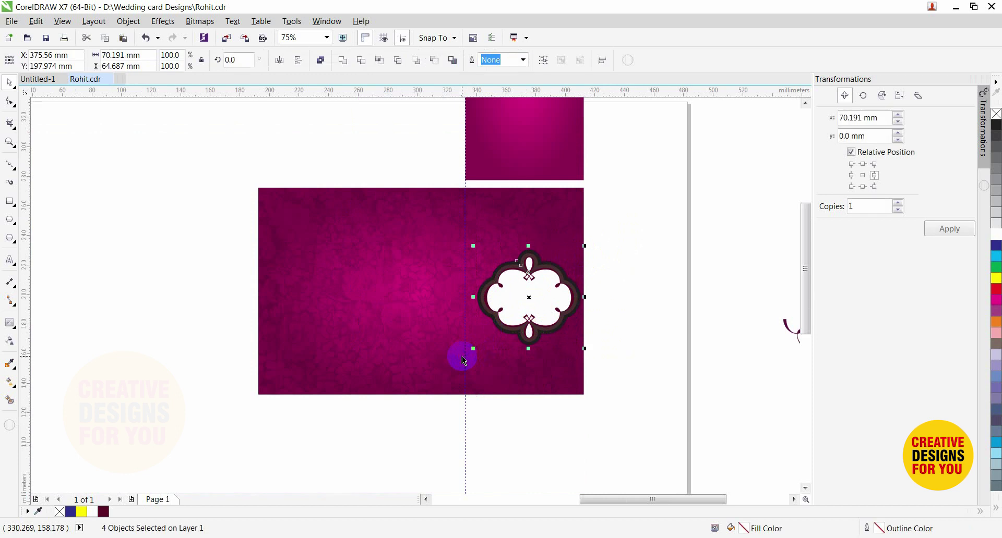
key(ctrl+g)
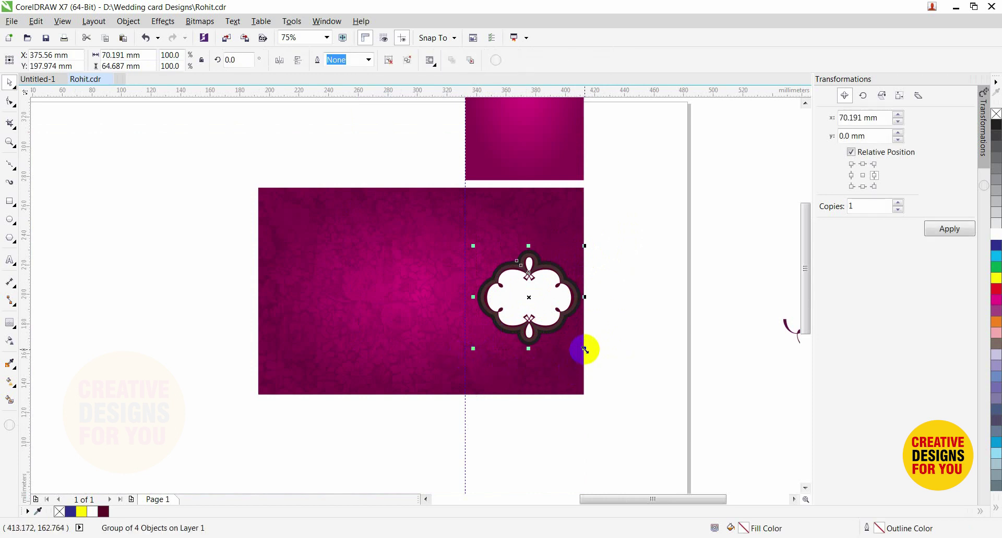
drag(586, 350, 571, 338)
Align the frame group vertically with the centre of the large magenta card background.
shift+click(557, 358)
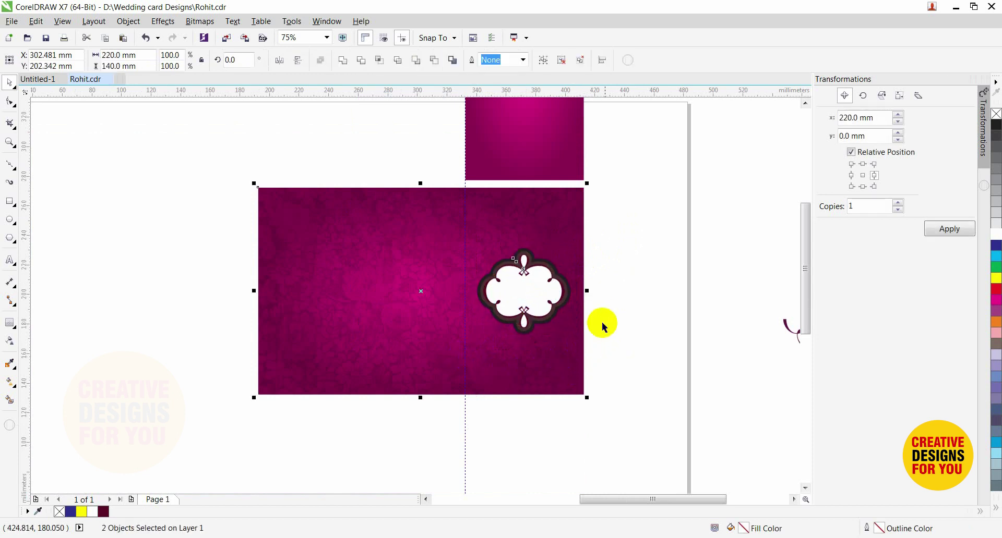
click(619, 307)
Fill the outermost contour shape inside the frame group with cyan (C 100).
scroll(540, 228, up, 3)
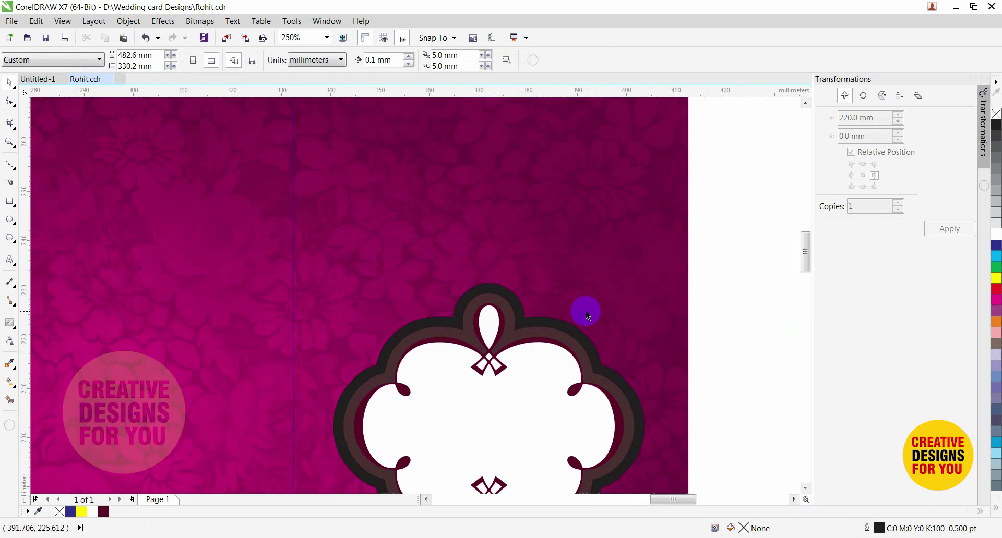
ctrl+click(489, 272)
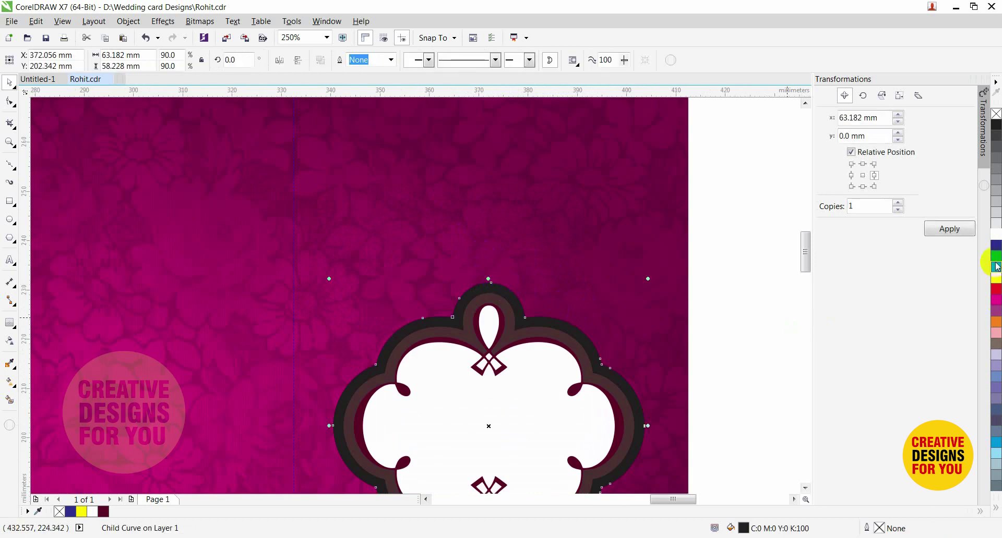
click(996, 257)
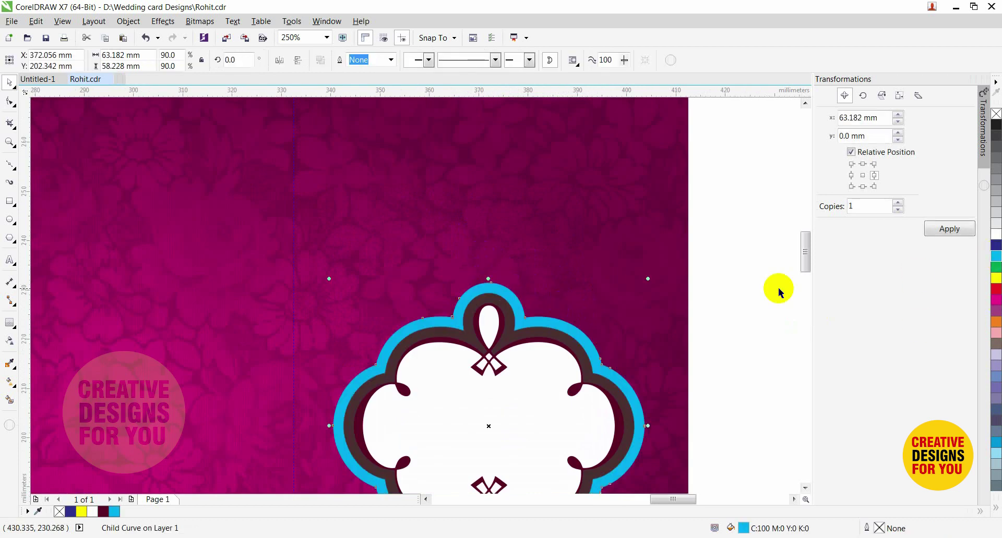
click(744, 281)
click(572, 334)
scroll(598, 355, down, 2)
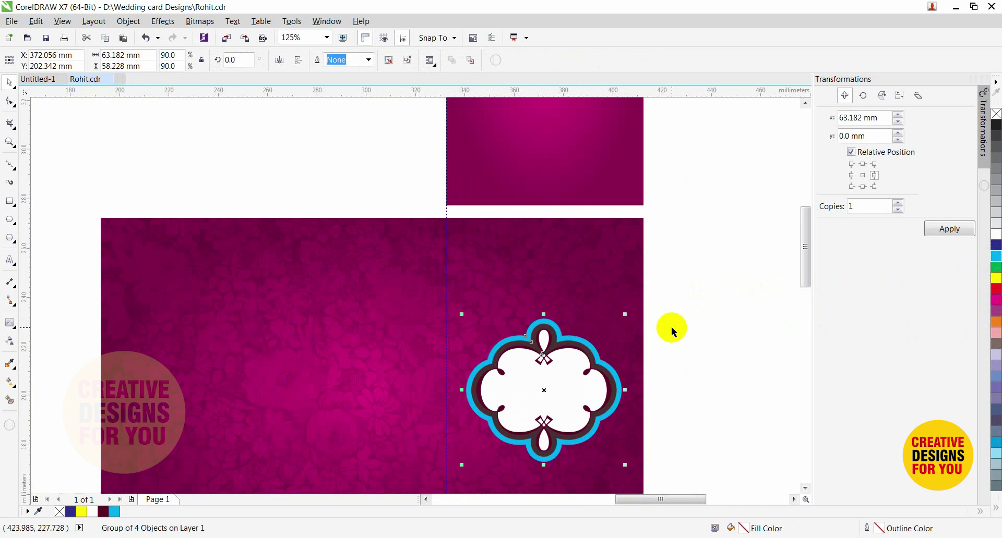
scroll(671, 327, down, 1)
click(684, 315)
Convert a duplicate of the large card background to curves and move its left corner nodes to narrow it to about 41 mm.
key(F2)
drag(729, 458, 729, 458)
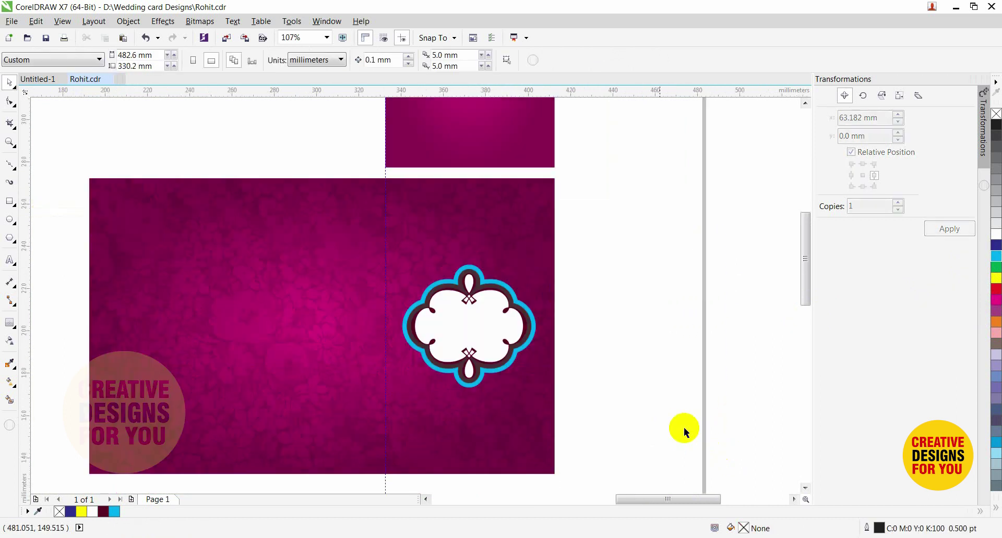
click(497, 231)
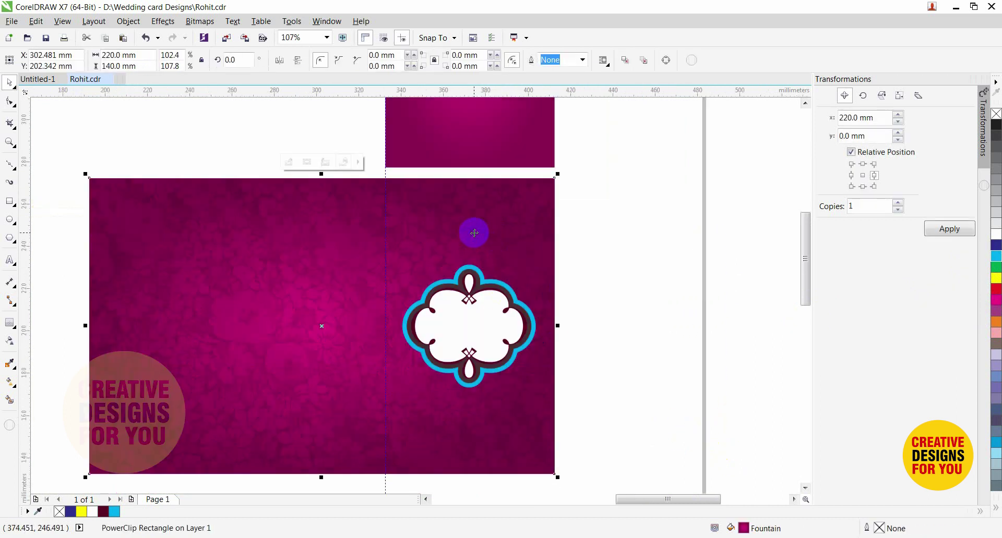
key(ctrl+q)
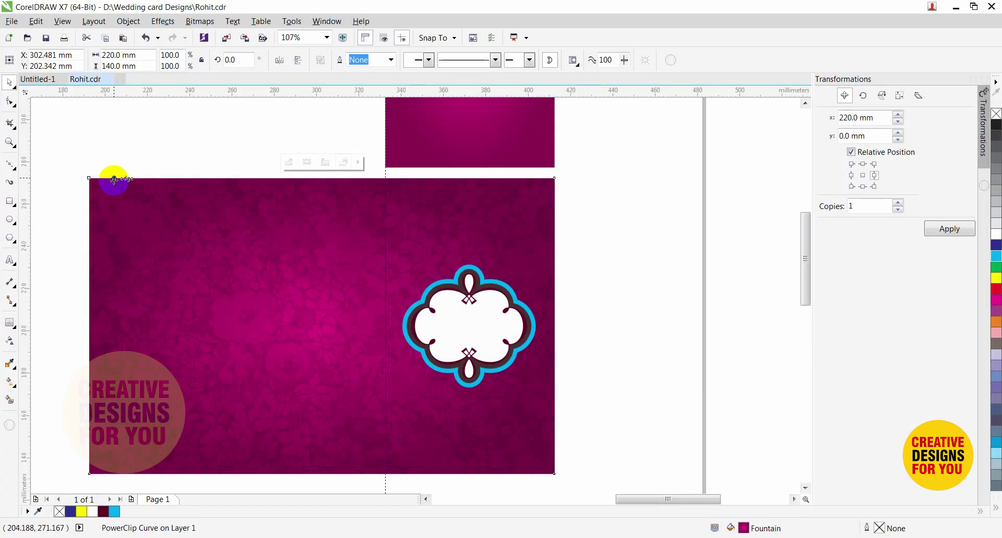
key(F10)
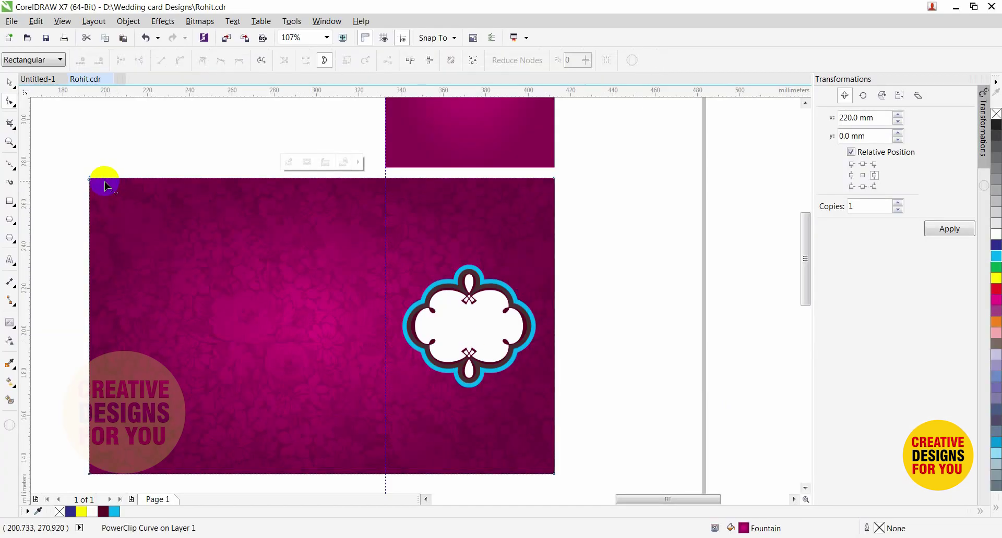
drag(71, 152, 155, 503)
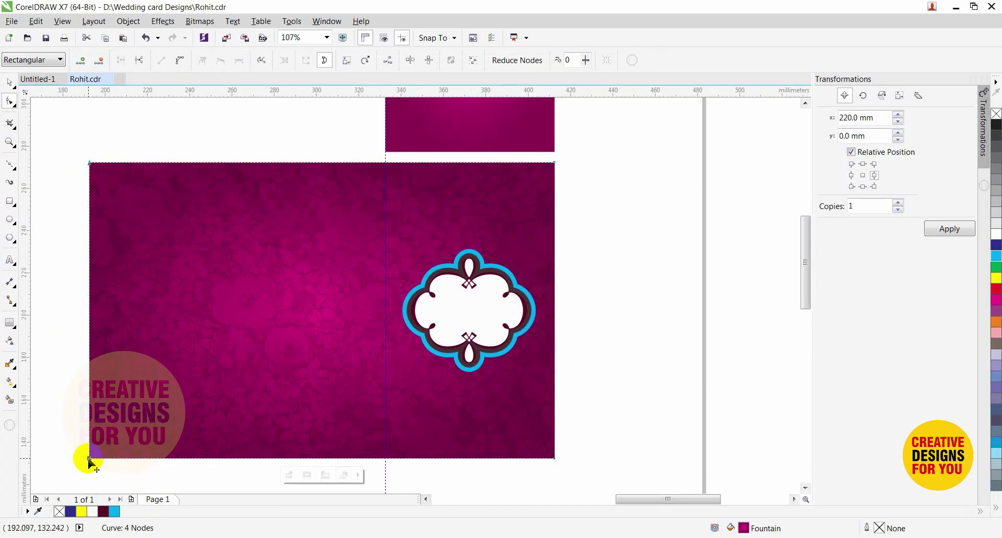
drag(89, 460, 467, 444)
key(space)
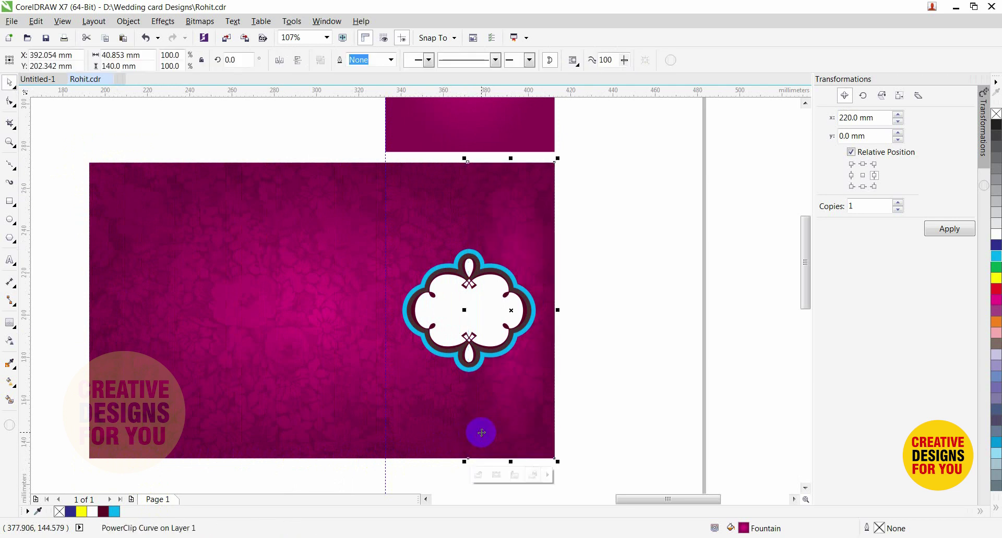
Add a midpoint node to the narrowed copy's left edge and move its upper and lower corner nodes about 20 mm left to form an angular edge.
key(space)
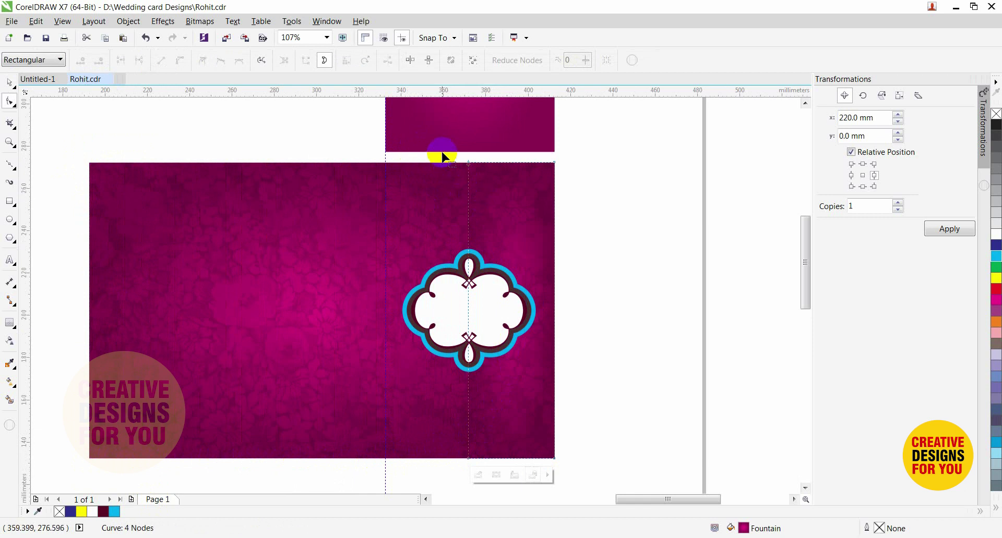
drag(443, 157, 502, 194)
drag(420, 154, 510, 240)
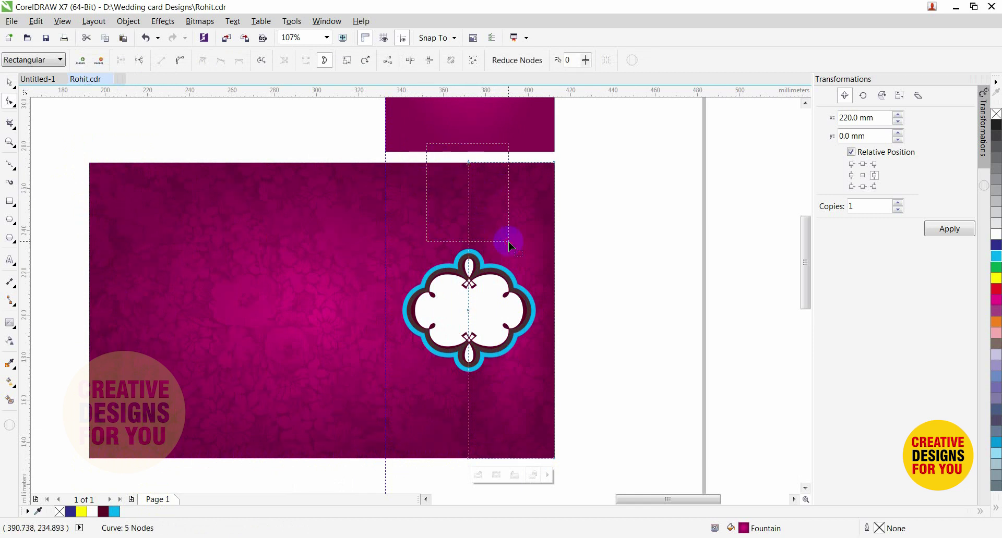
drag(396, 410, 426, 458)
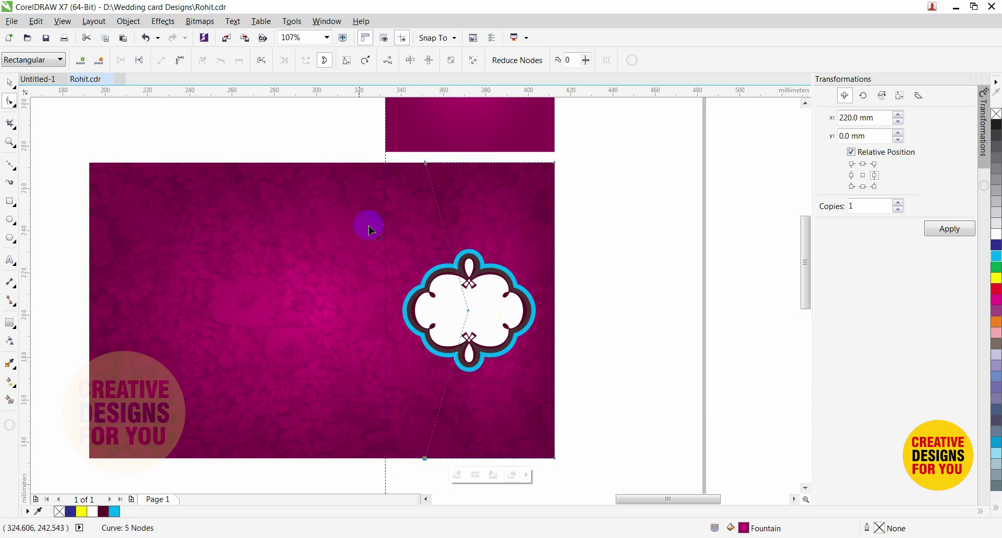
Shift the three nodes of the copy's angular edge about 6.7 mm right, making the shape about 54.7 mm wide.
drag(318, 135, 461, 493)
click(425, 435)
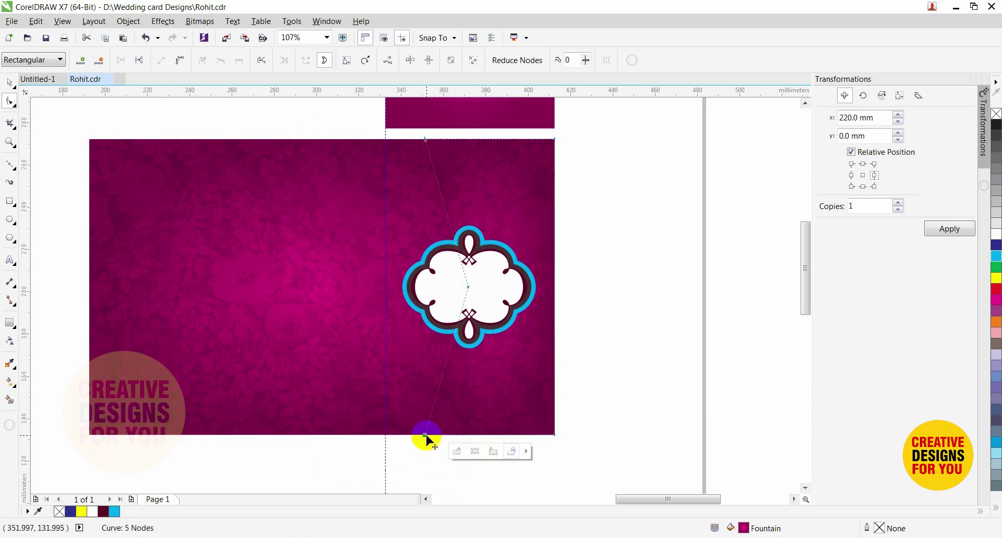
click(424, 437)
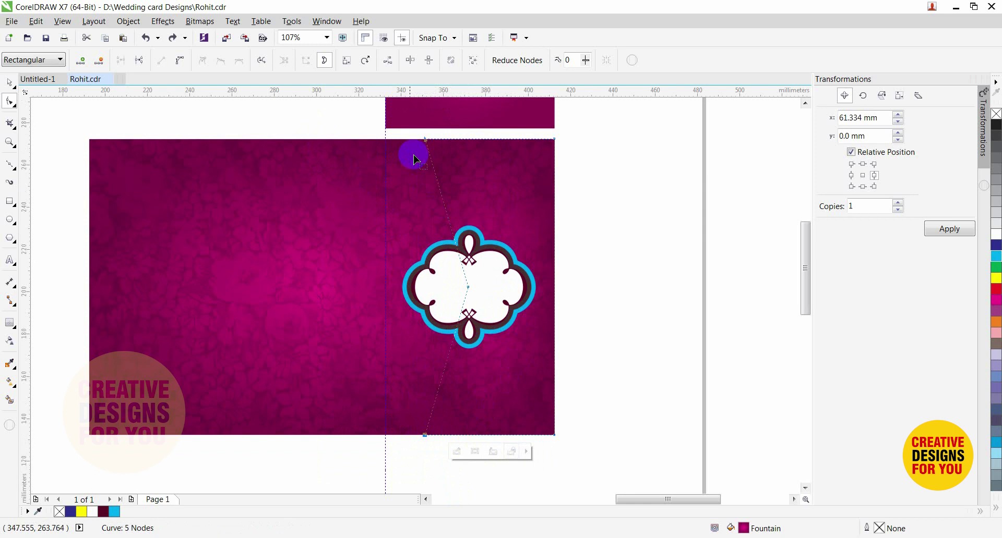
drag(329, 118, 485, 410)
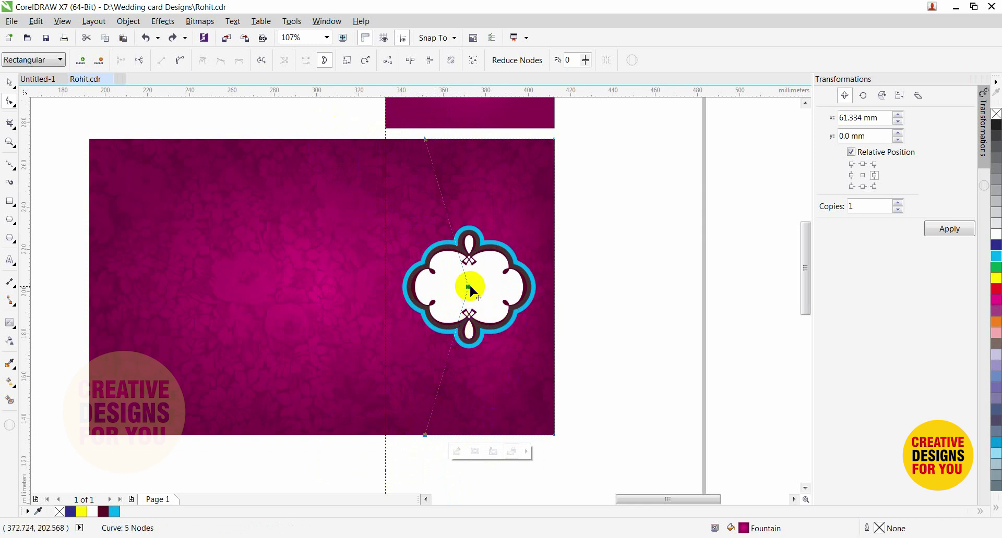
drag(469, 290, 484, 288)
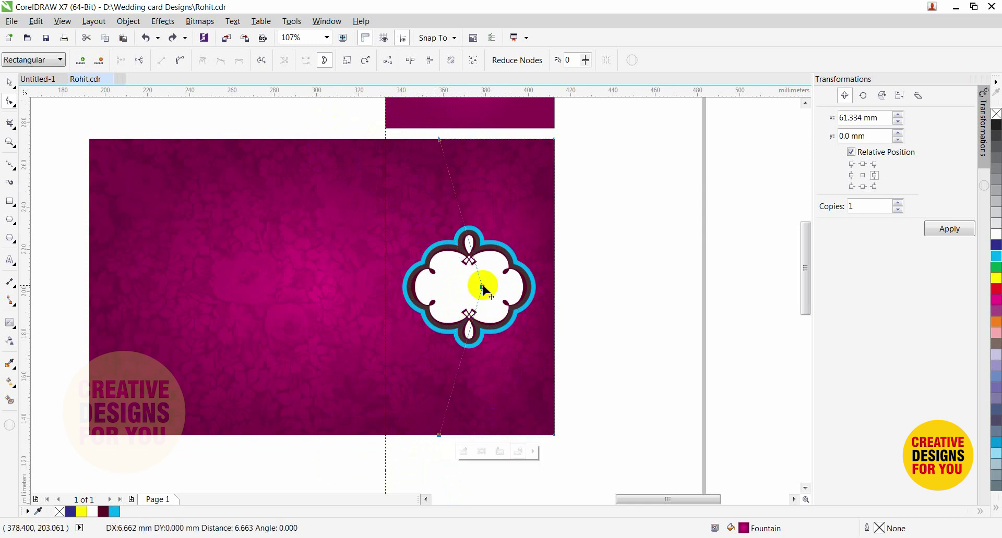
key(space)
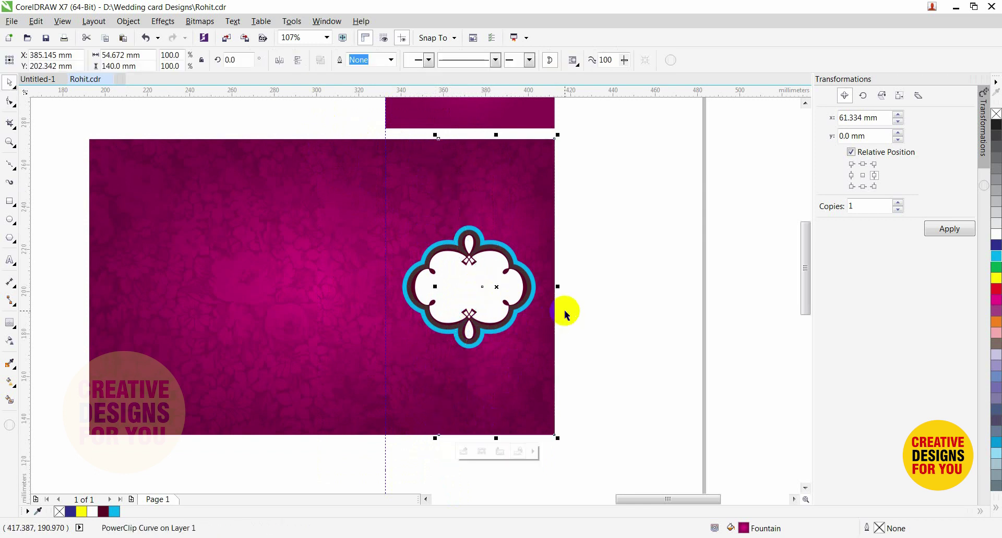
key(F11)
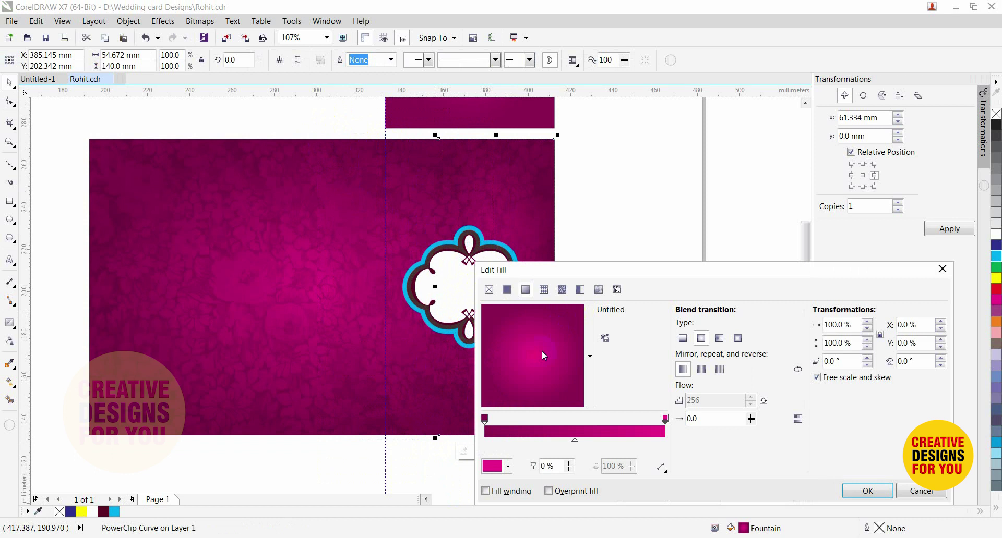
click(496, 464)
key(Escape)
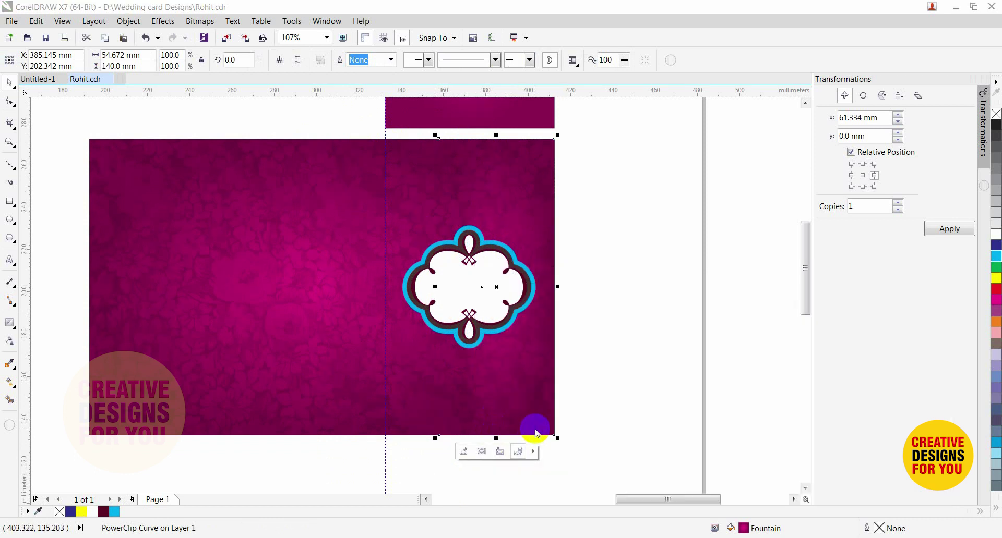
Set the outer colour of the angular shape's radial gradient to C 0, M 40, Y 100, K 50.
key(F11)
click(497, 466)
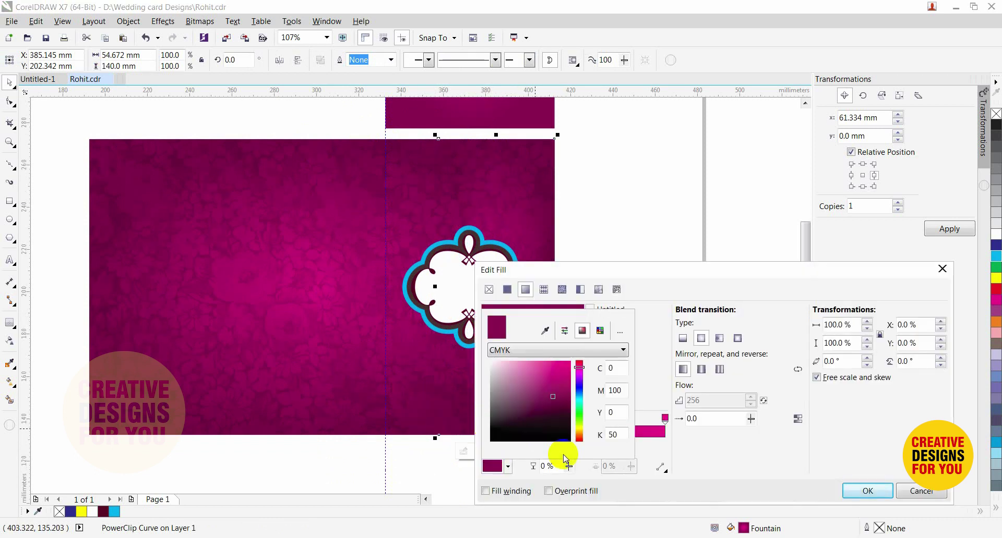
drag(624, 390, 602, 396)
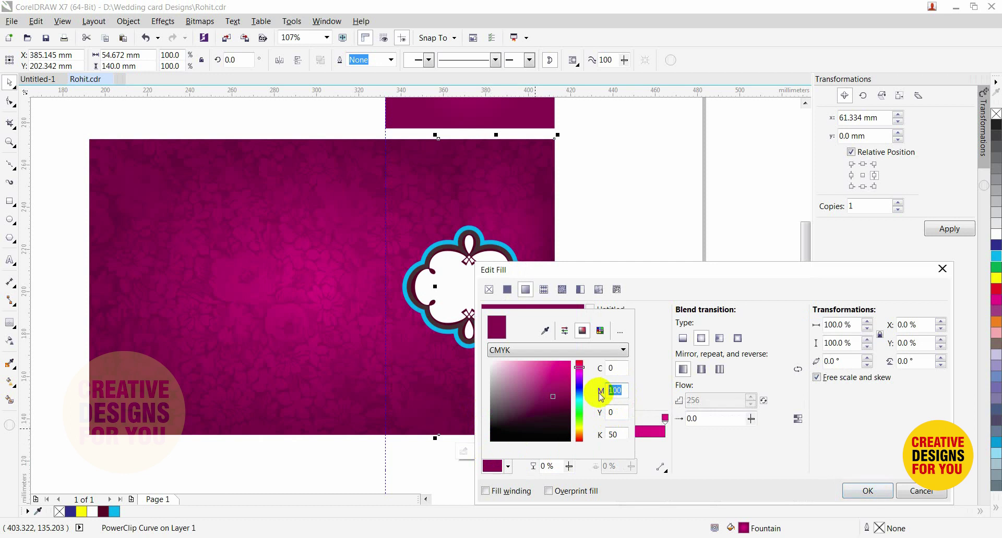
text(40)
key(Tab)
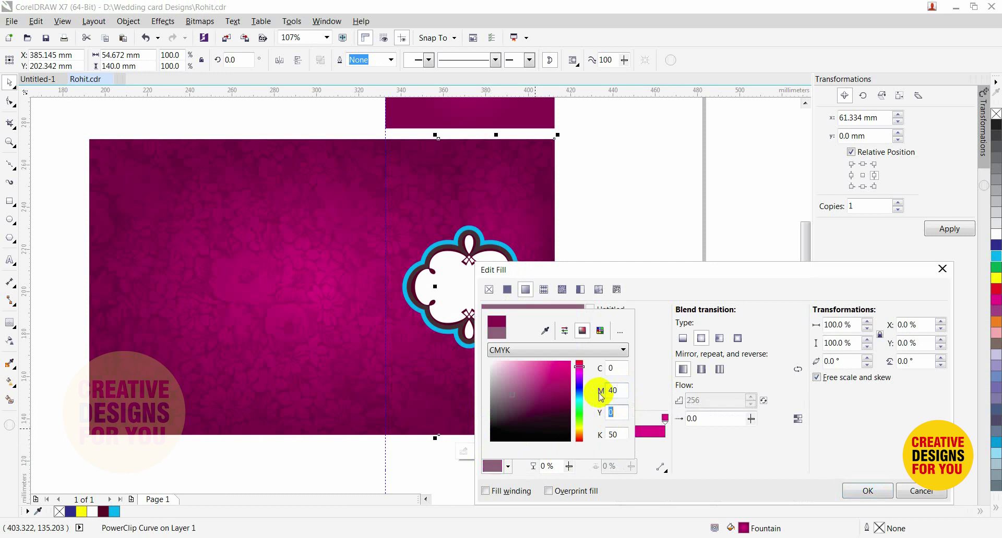
key(shift+Tab)
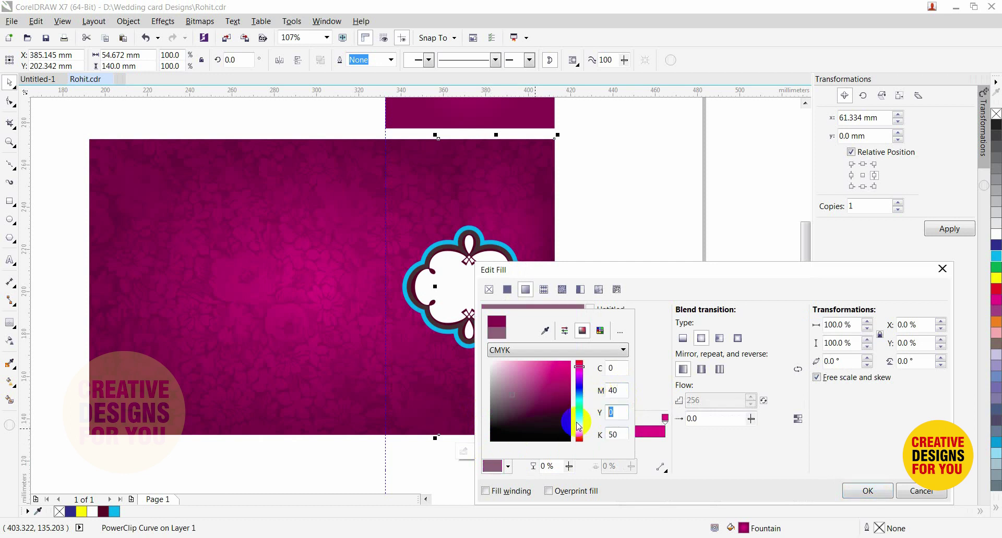
key(Tab)
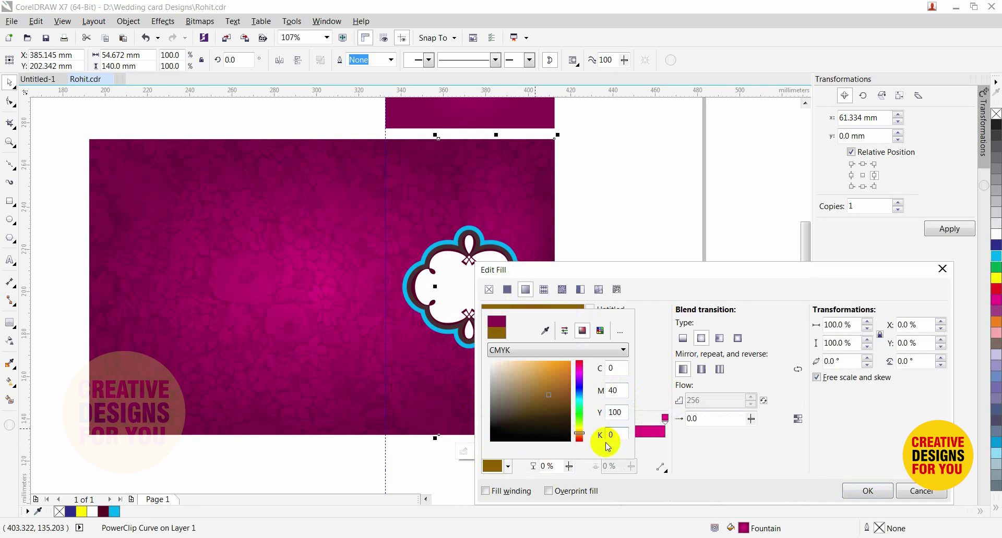
click(692, 491)
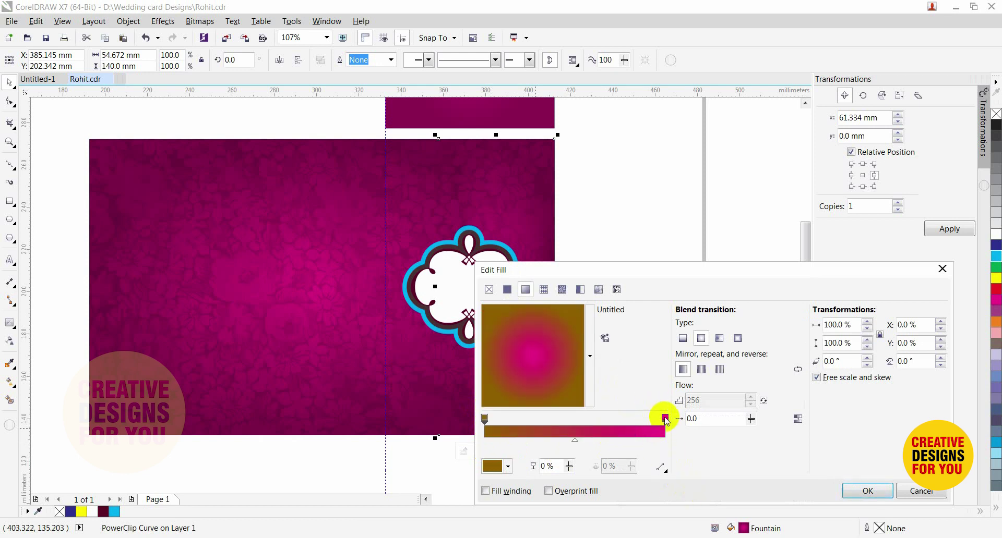
Set the centre colour of the angular shape's radial gradient to yellow with C 0, M 10, Y 100, K 0.
click(666, 418)
click(508, 467)
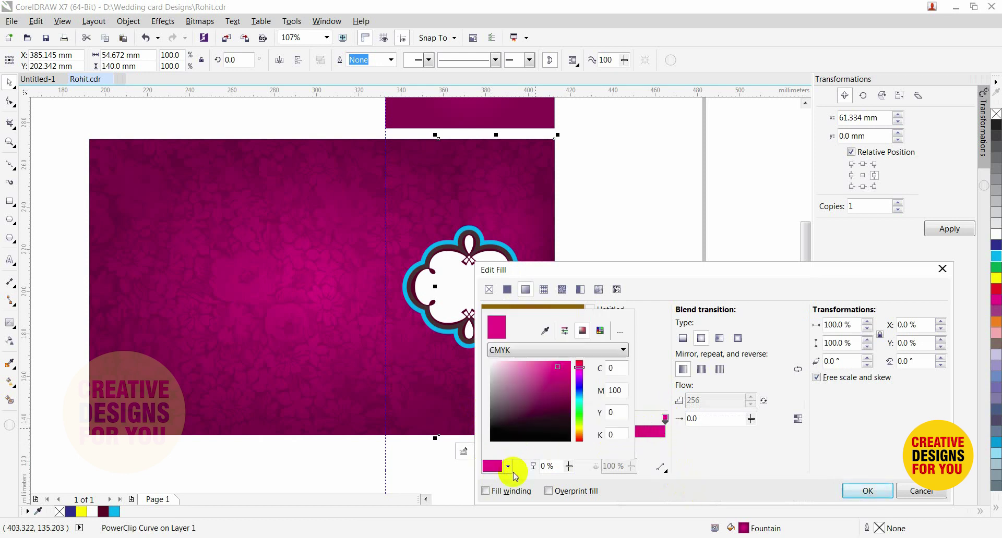
double_click(619, 391)
text(10)
key(Tab)
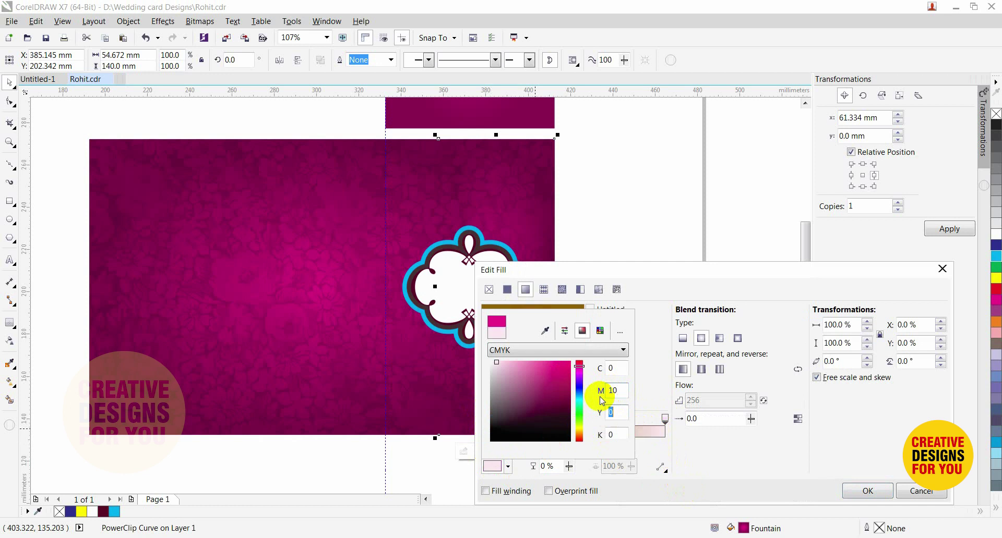
text(100)
key(Tab)
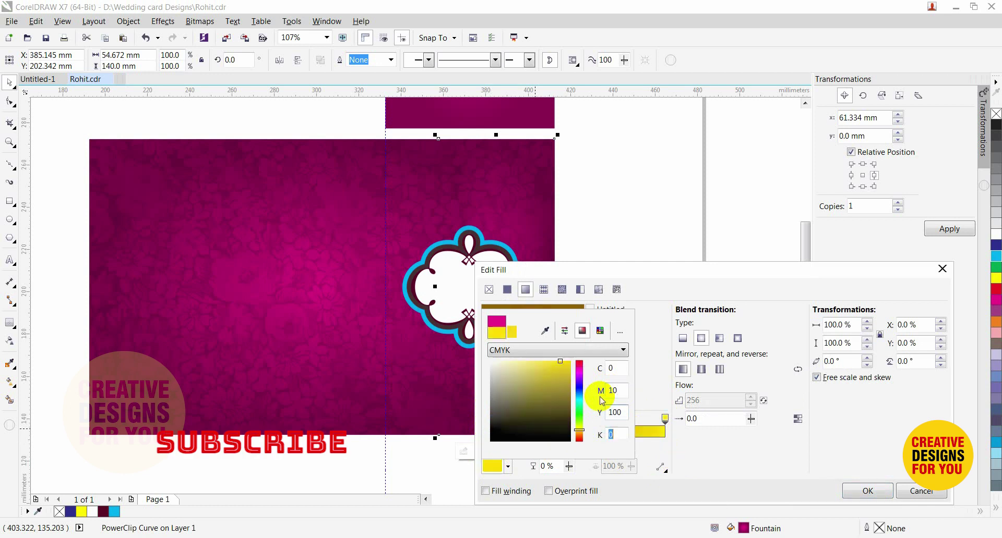
click(718, 468)
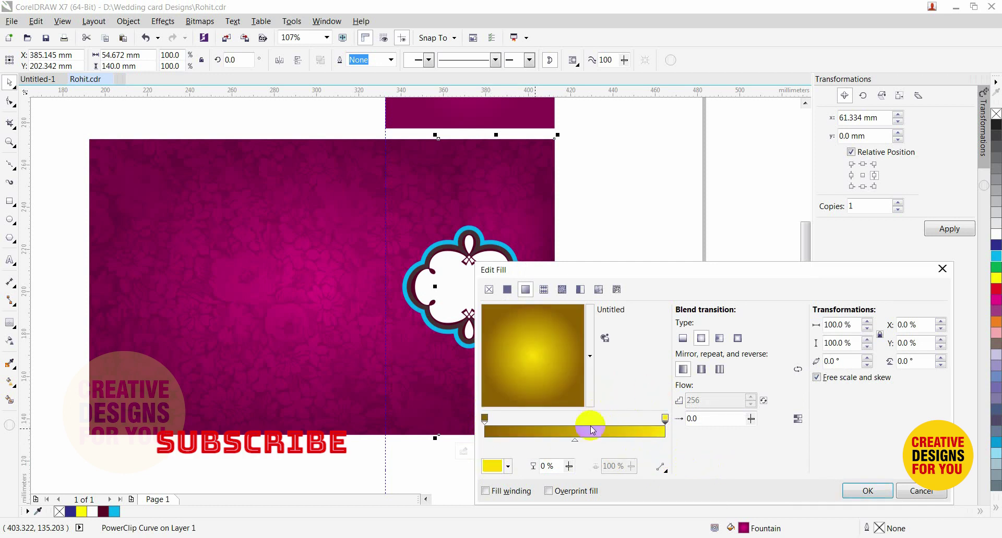
Lighten the gradient's outer colour to orange by setting K to 0, and apply the fill to the angular shape.
click(484, 418)
click(493, 470)
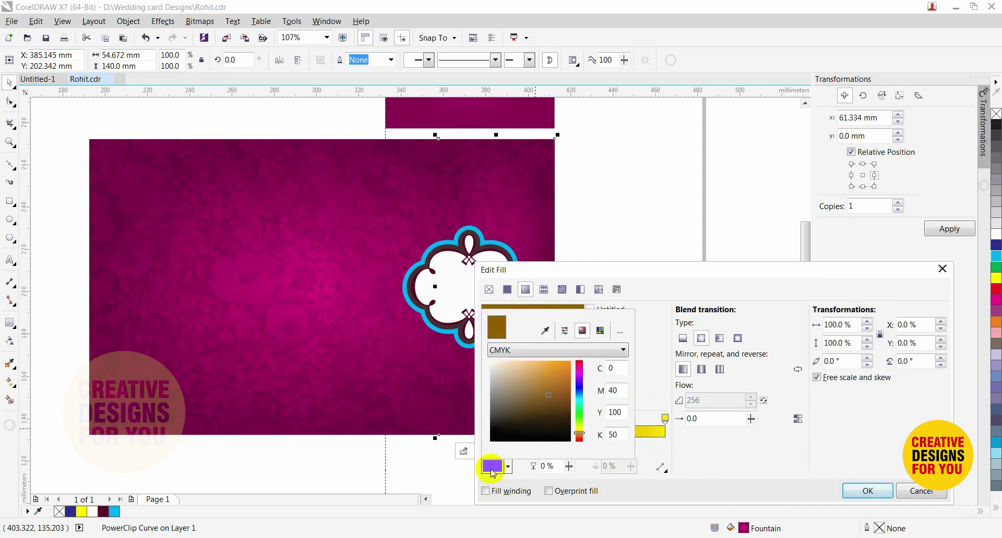
double_click(617, 433)
text(0)
click(616, 412)
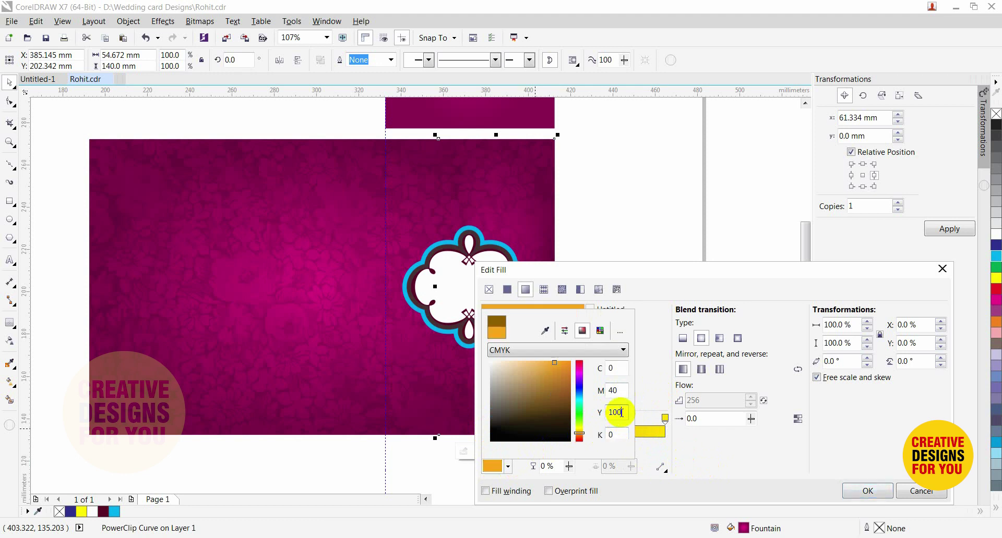
click(861, 495)
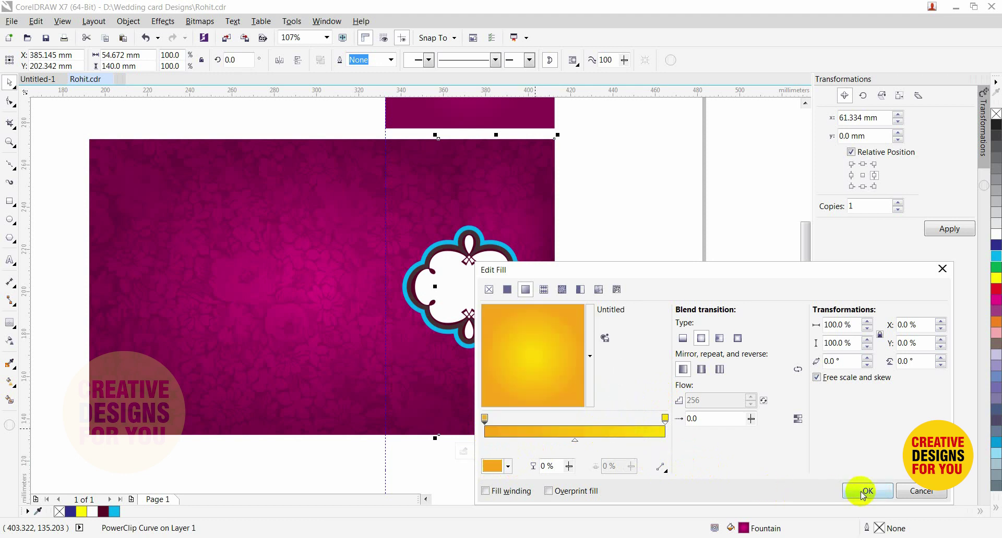
click(866, 491)
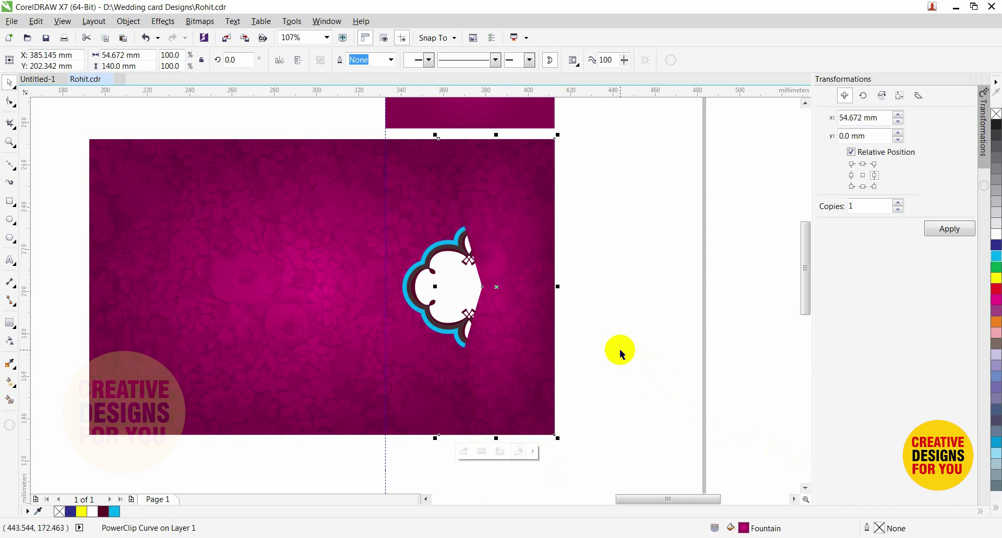
Fill the angular floral shape on the card's right side with yellow.
click(620, 350)
click(494, 417)
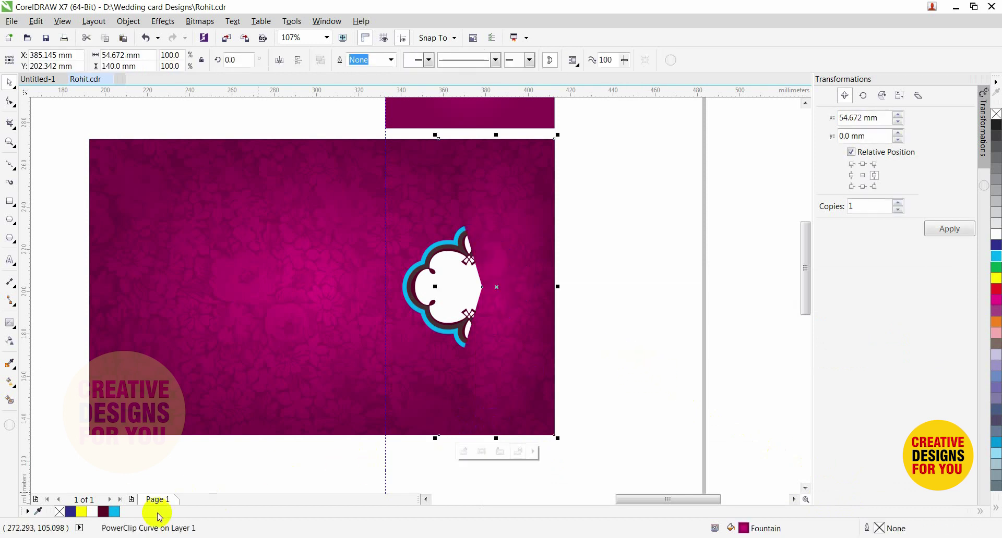
click(81, 511)
click(600, 375)
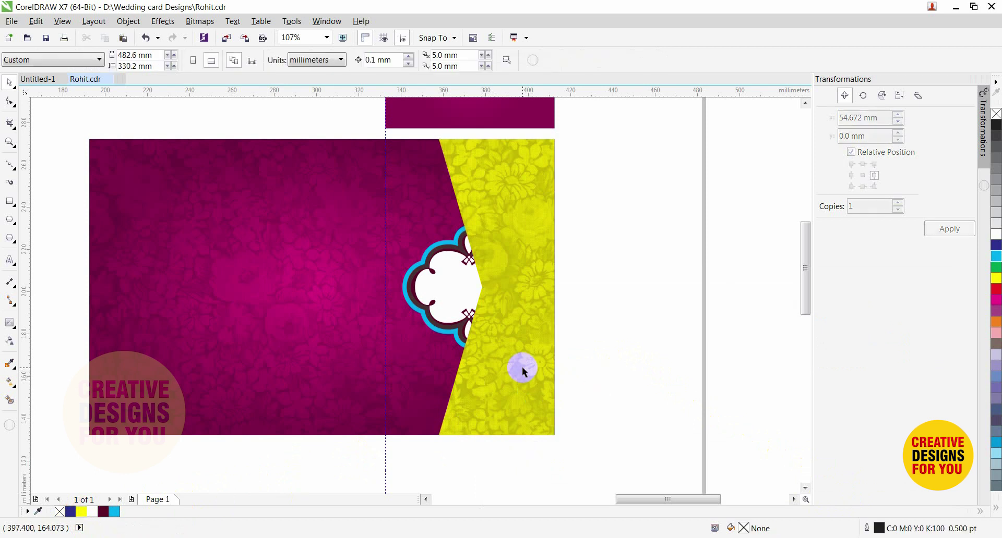
Set the centre colour of the angular shape's radial gradient to yellow with C 0, M 10, Y 100, K 0.
click(522, 368)
key(F11)
click(672, 423)
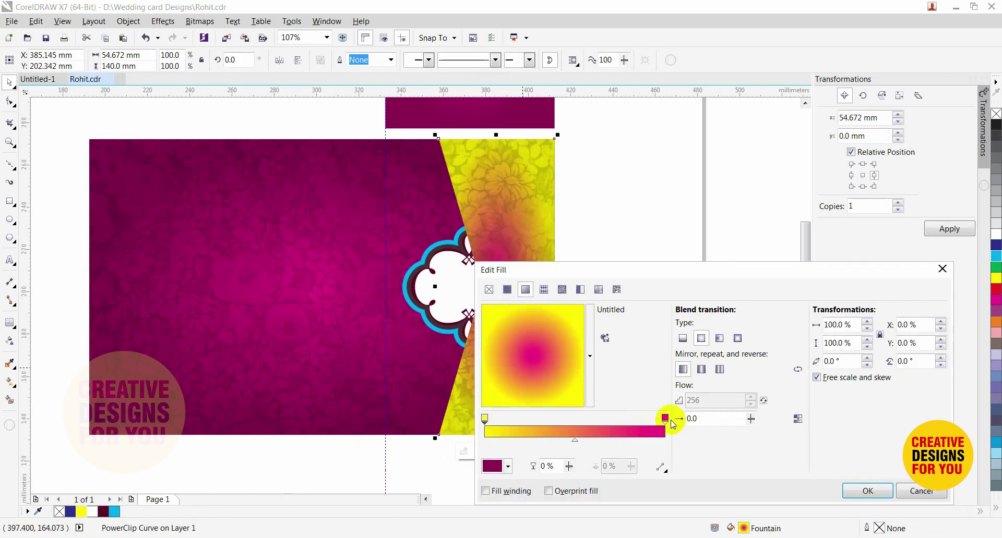
click(492, 466)
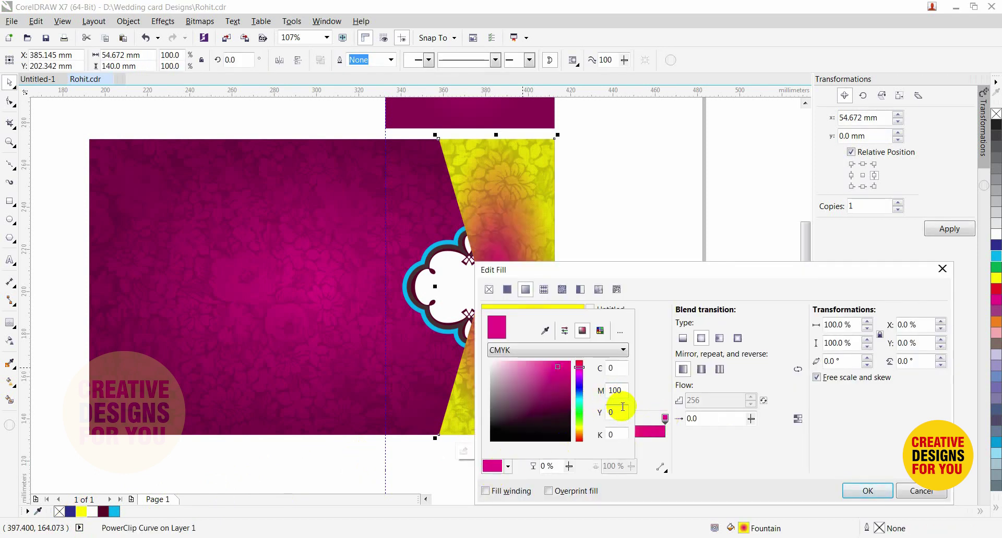
mouse_move(616, 414)
mouse_down()
mouse_move(599, 418)
mouse_move(599, 440)
mouse_move(604, 418)
mouse_up()
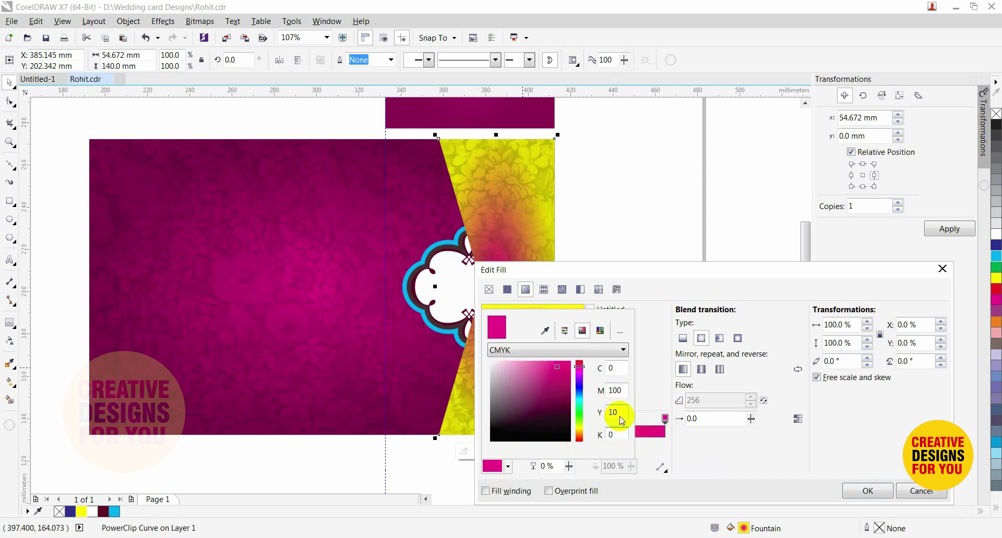
double_click(619, 392)
text(0)
key(Tab)
text(100)
key(Tab)
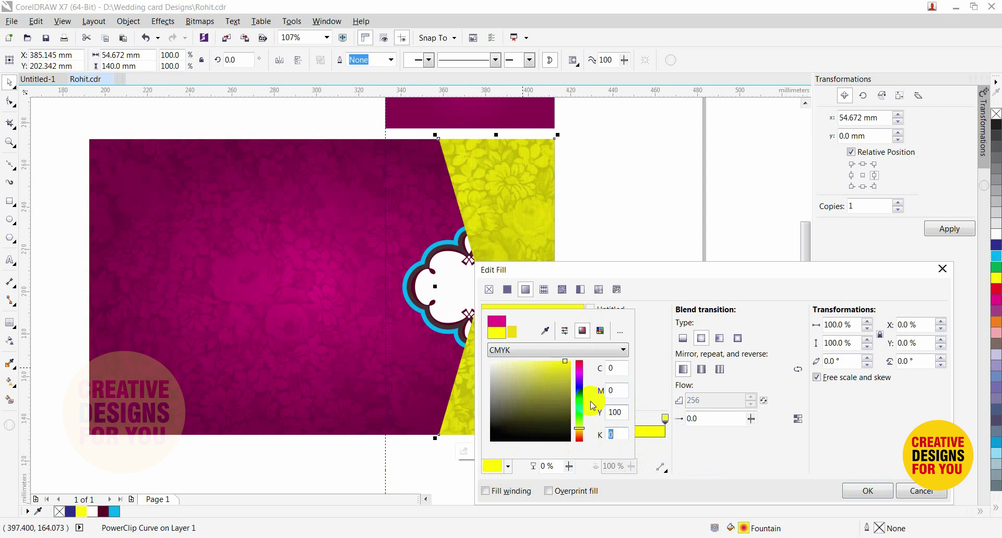
double_click(616, 392)
text(10)
click(661, 468)
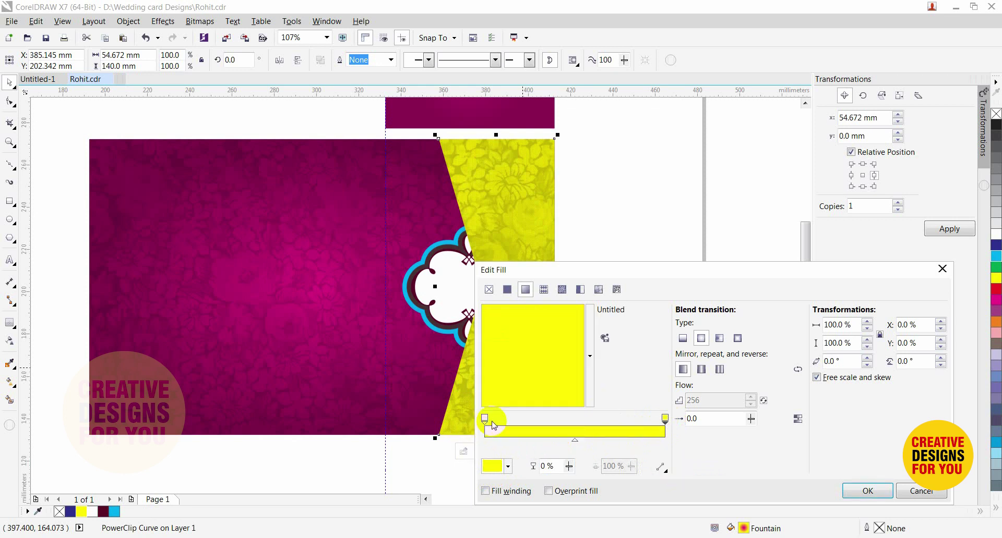
Set the gradient's outer colour to orange with C 0, M 40, Y 100, K 0, and apply the fill to the angular shape.
click(493, 466)
double_click(611, 391)
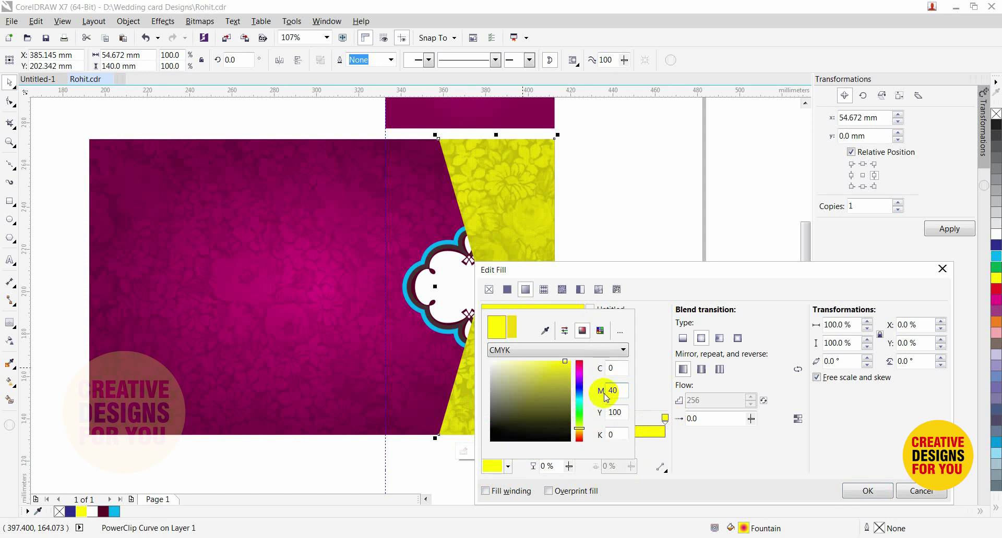
click(614, 434)
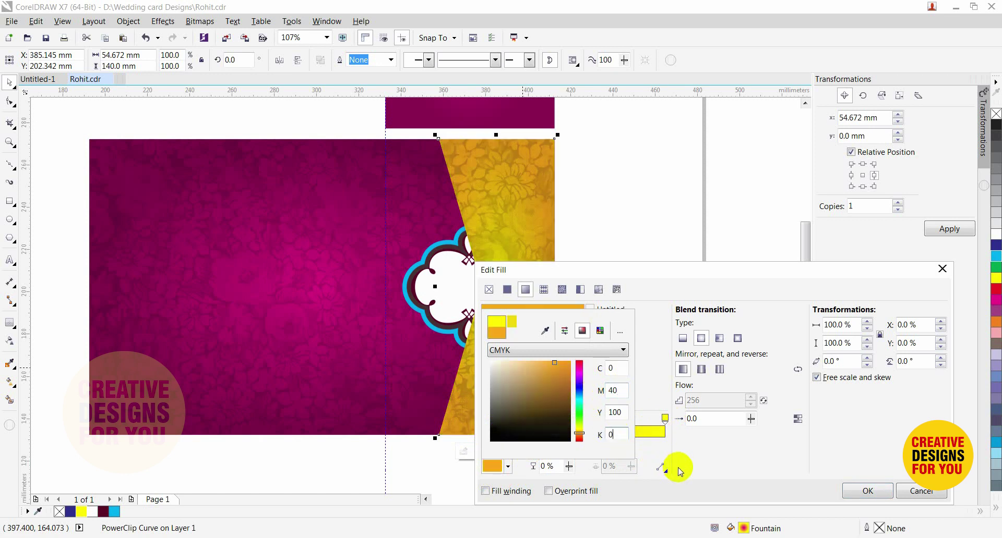
click(867, 491)
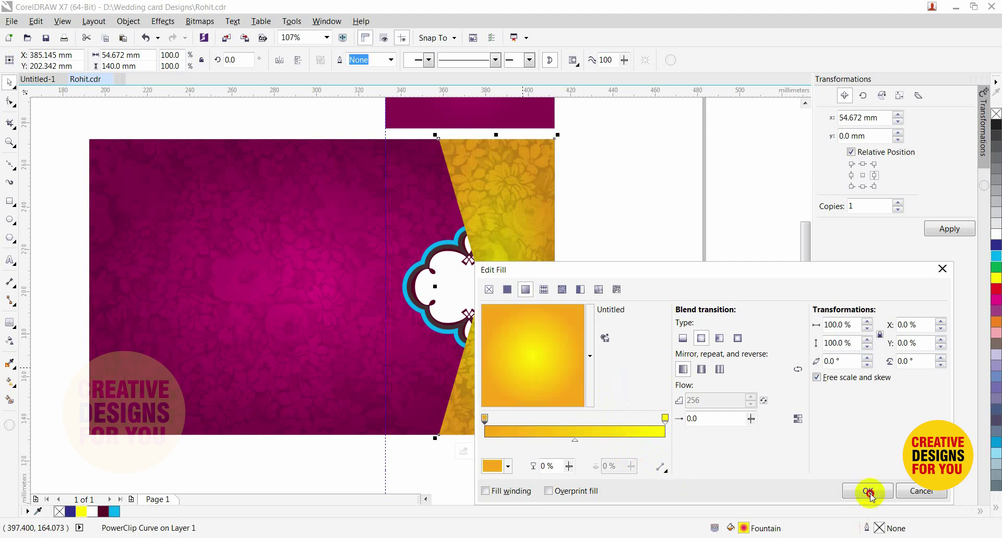
click(865, 493)
Bring the ornamental frame in front of the angular floral shape and ungroup it.
mouse_move(668, 187)
mouse_down()
mouse_move(411, 367)
mouse_move(365, 386)
mouse_up()
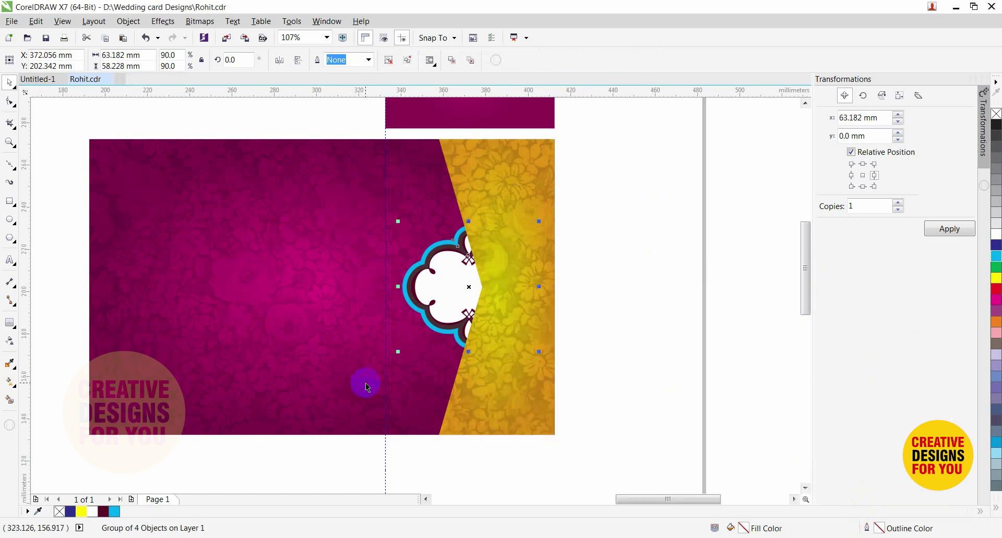
click(606, 219)
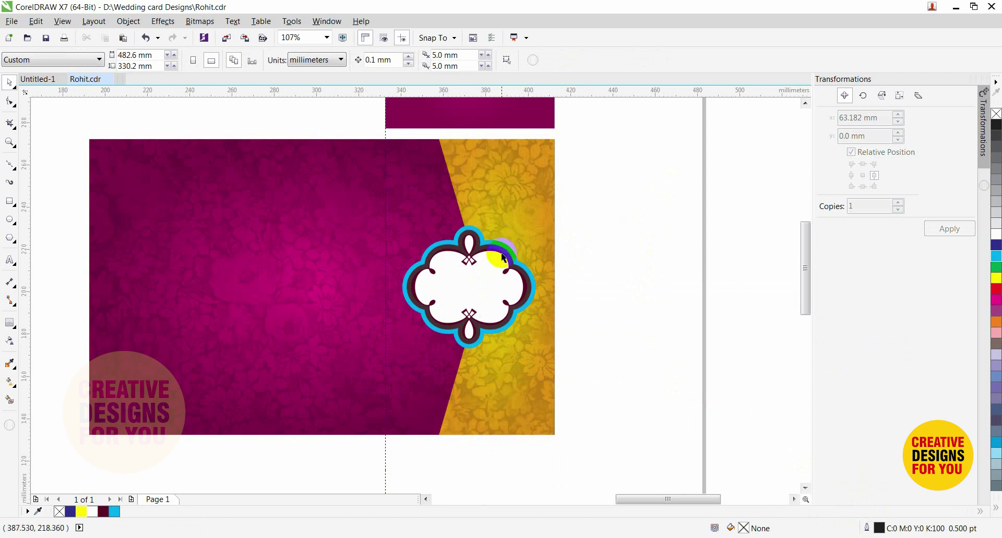
drag(502, 254, 511, 246)
key(ctrl+u)
click(608, 249)
Weld the frame's dark inner contour shape to the angular floral shape, keeping the merged panel in its place.
click(500, 246)
key(ctrl+z)
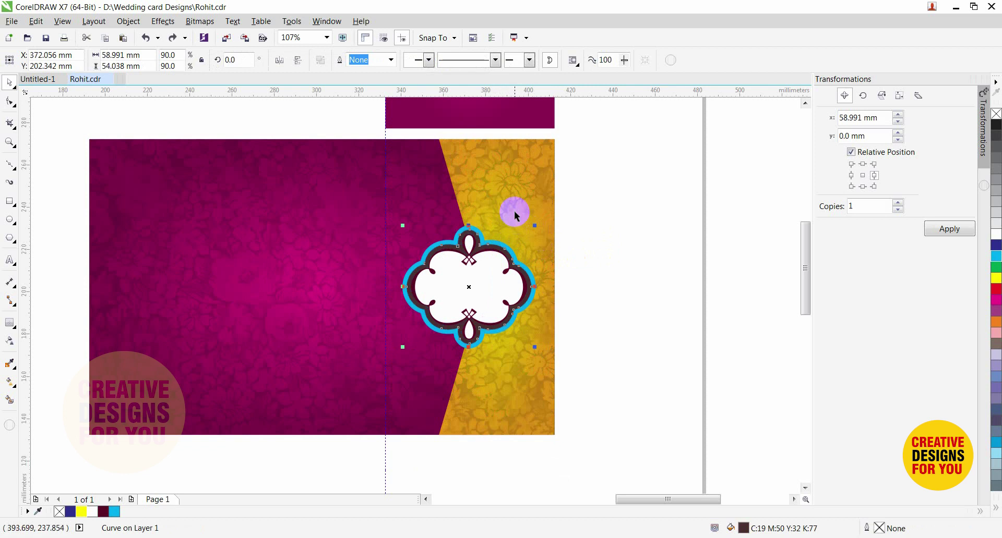
shift+click(515, 213)
click(128, 21)
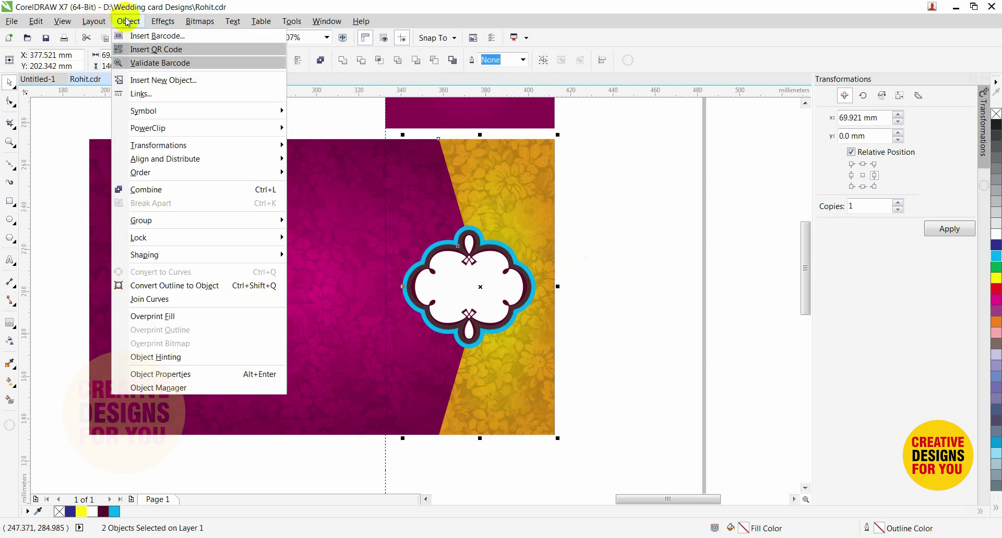
mouse_move(159, 260)
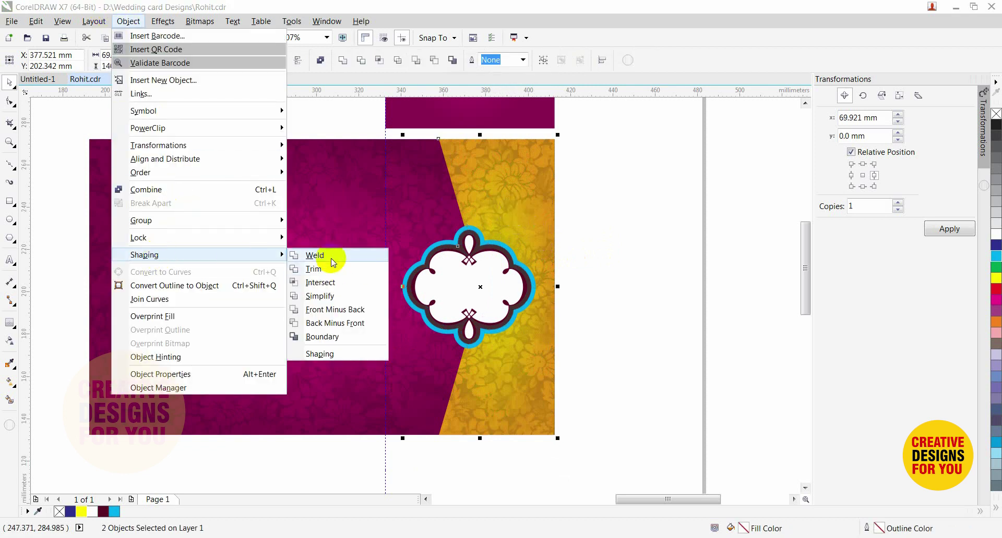
click(360, 258)
drag(504, 231, 524, 231)
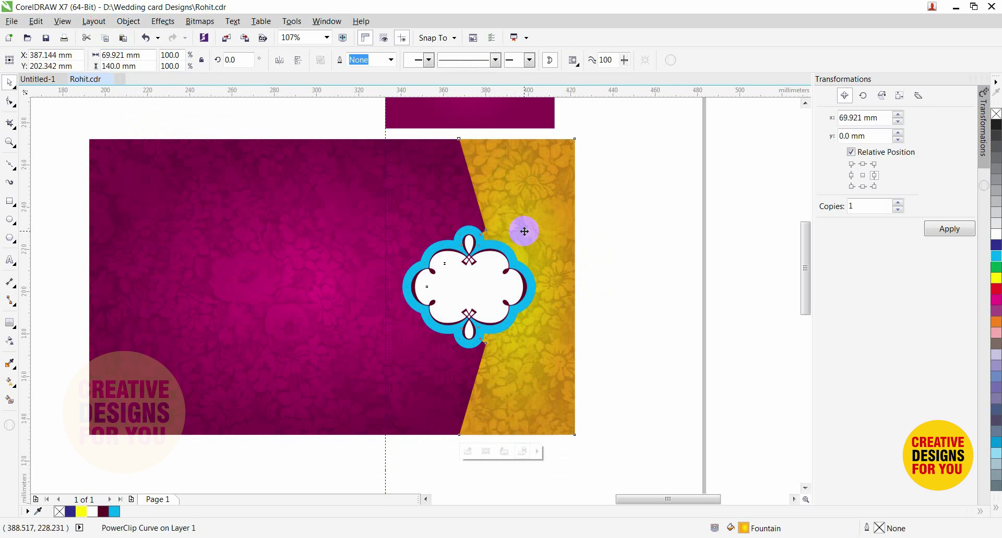
key(ctrl+z)
Bring the merged floral panel in front of the ornament, white centre and cyan contour.
key(shift+Page_Up)
drag(642, 210, 374, 392)
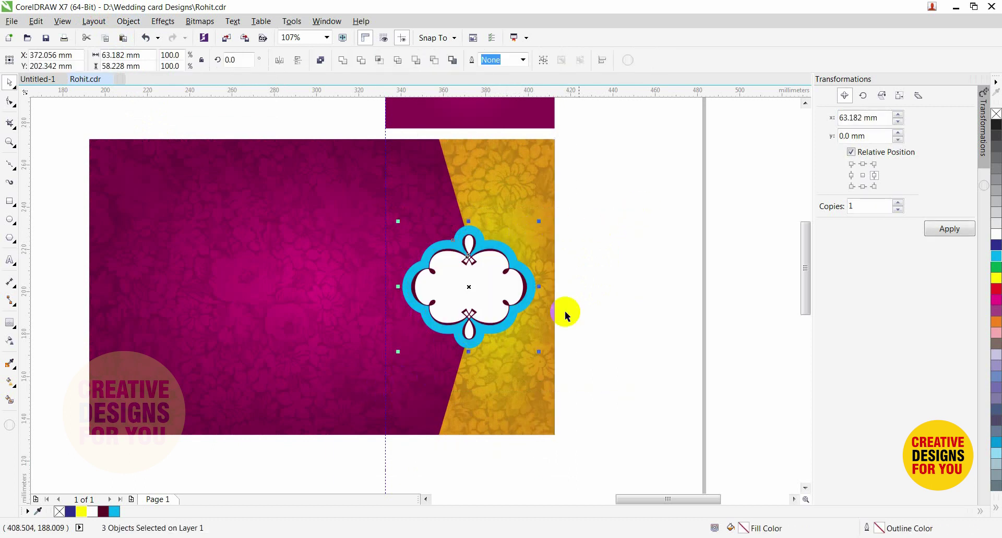
click(532, 269)
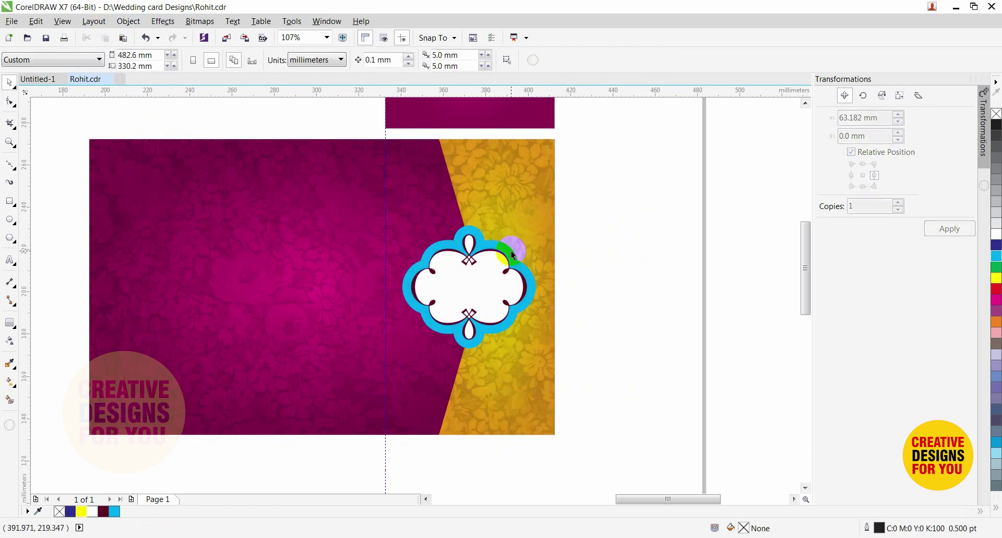
click(512, 241)
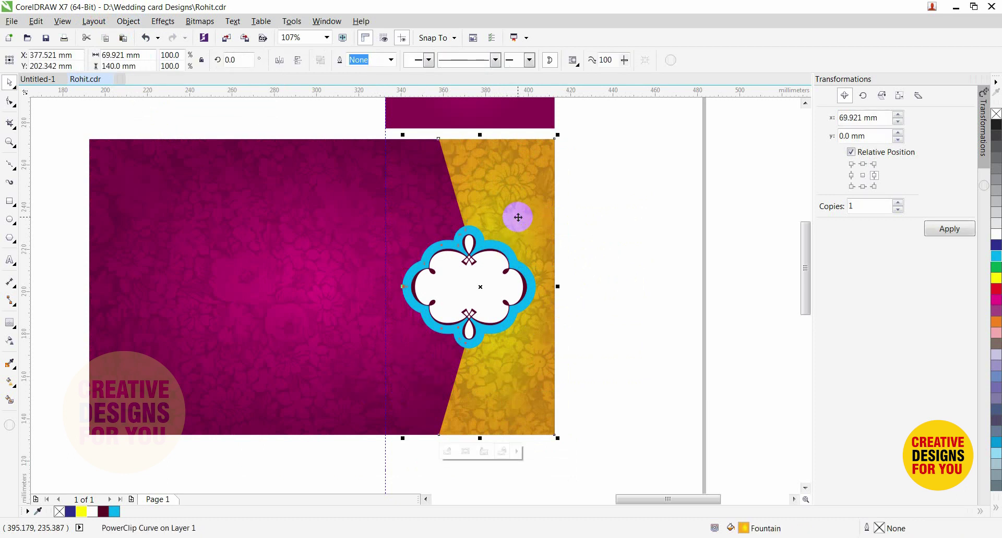
click(588, 216)
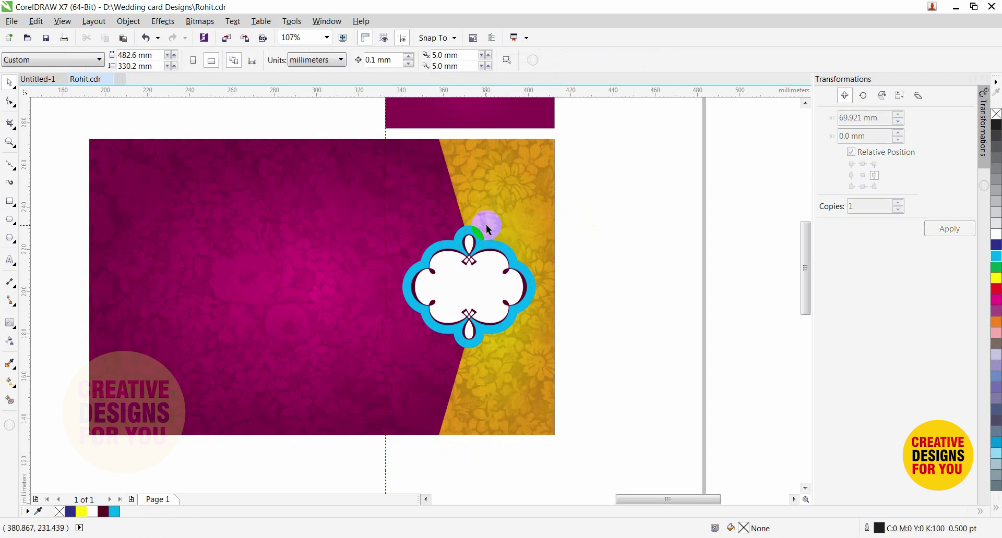
click(507, 207)
click(615, 208)
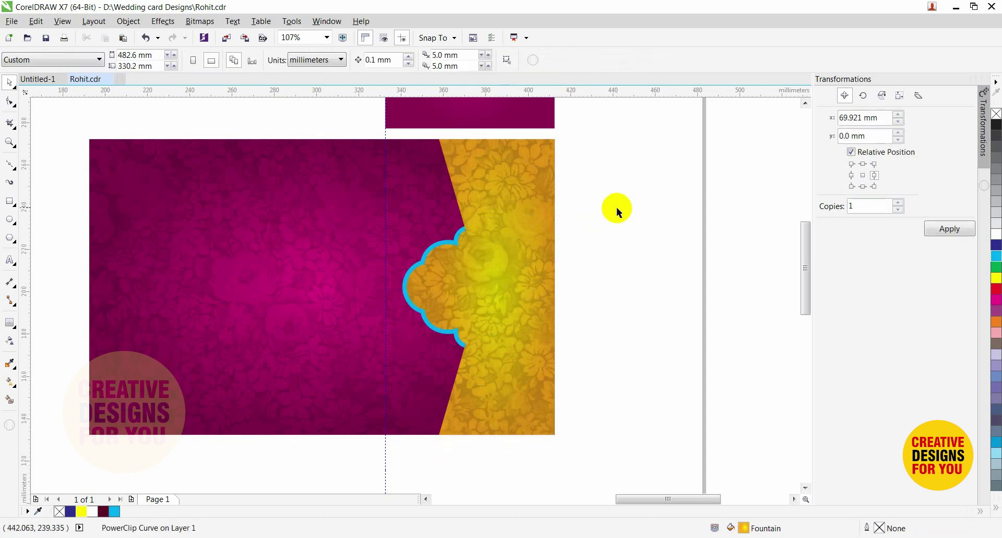
click(497, 199)
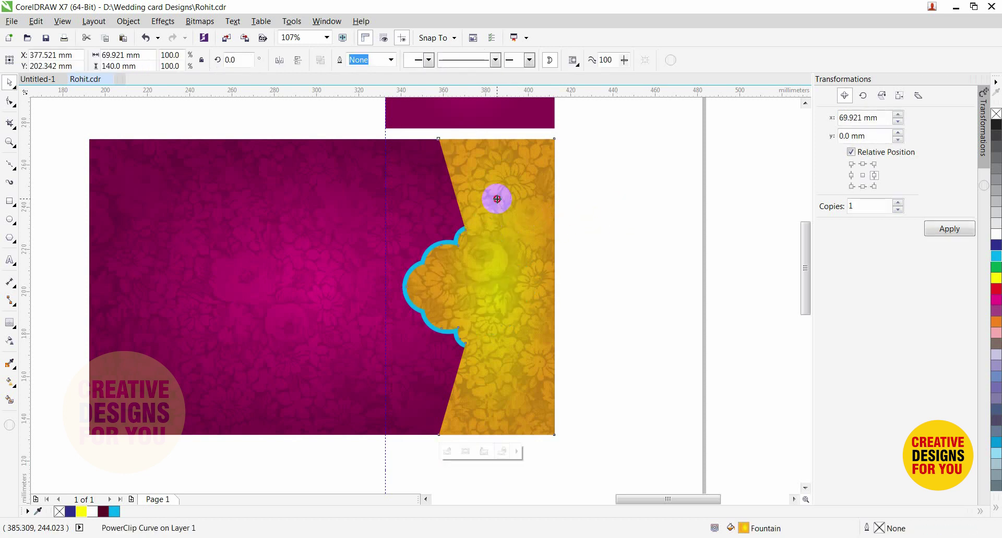
drag(497, 199, 492, 199)
key(ctrl+z)
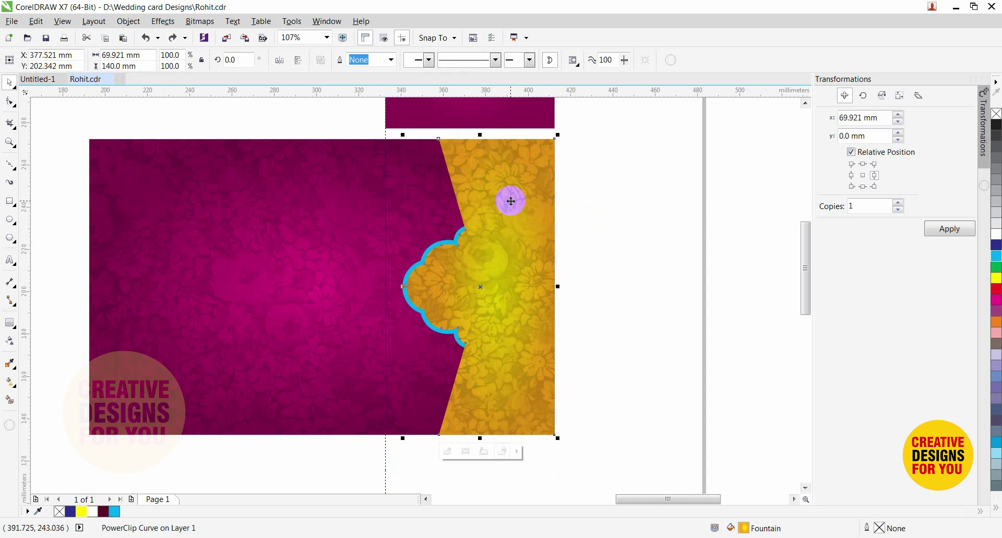
key(F10)
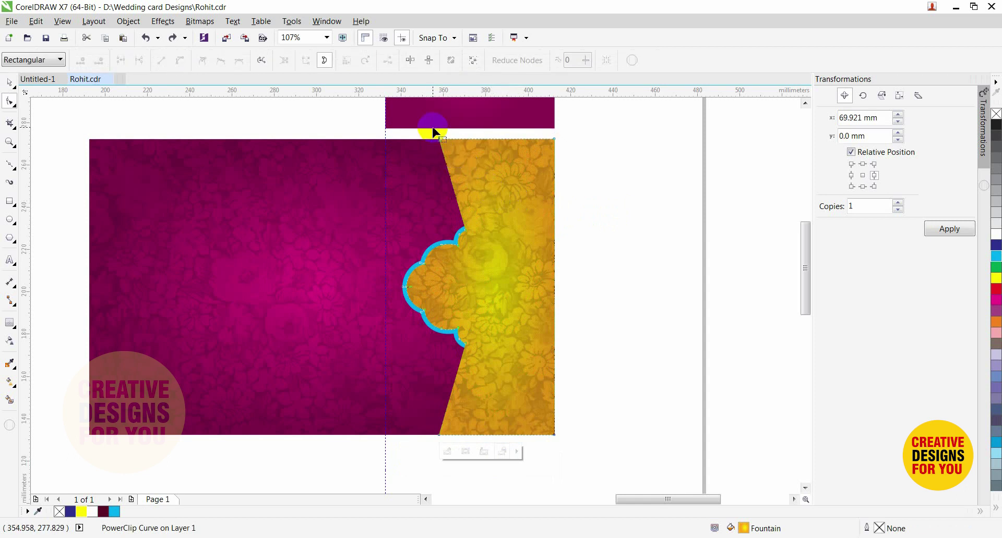
drag(439, 140, 428, 142)
key(ctrl+z)
key(space)
click(584, 165)
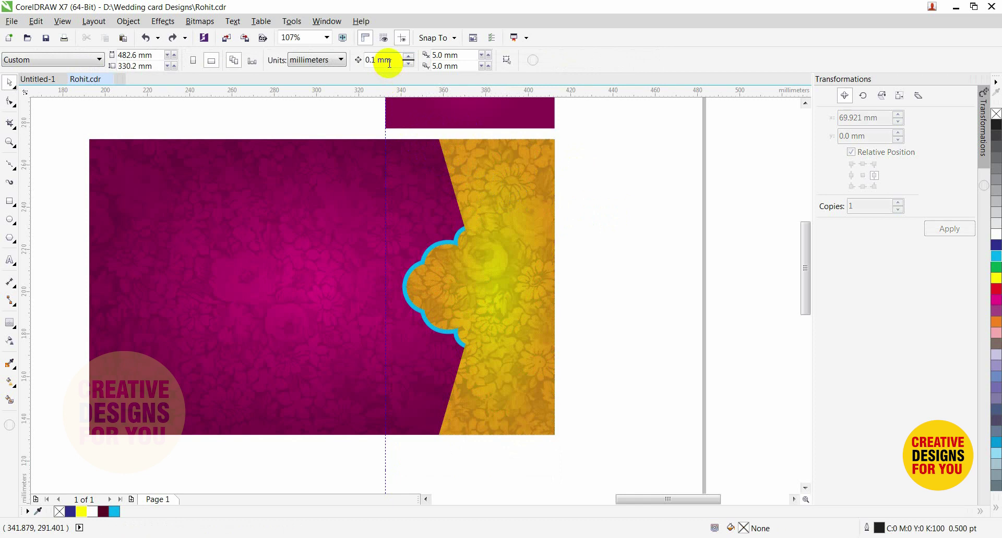
Set the nudge distance to 1 mm and nudge the panel's upper-left corner node to the left to widen its upper edge.
drag(389, 61, 331, 61)
text(1)
key(Return)
click(452, 174)
key(F10)
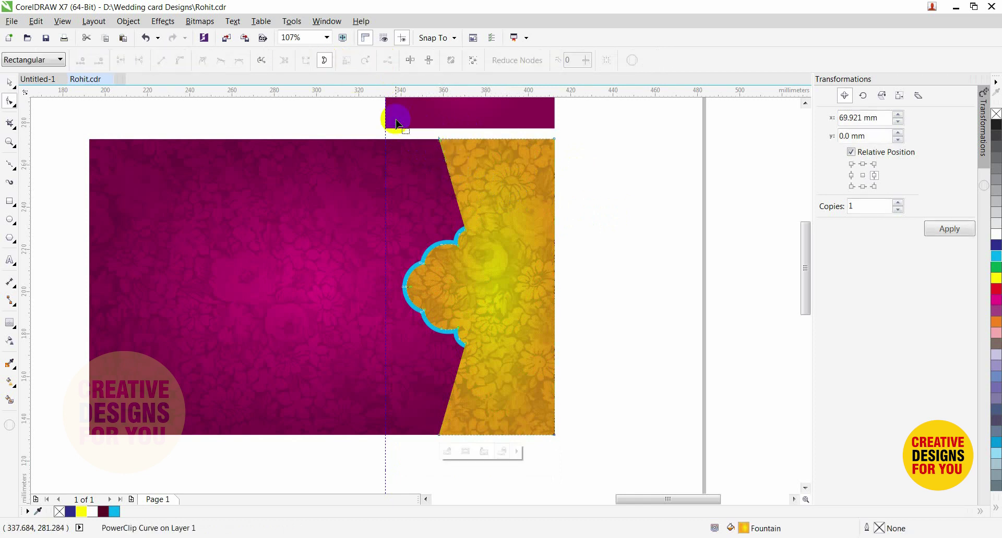
drag(396, 123, 459, 161)
key(Left)
key(Left)
key(Left)
key(Left)
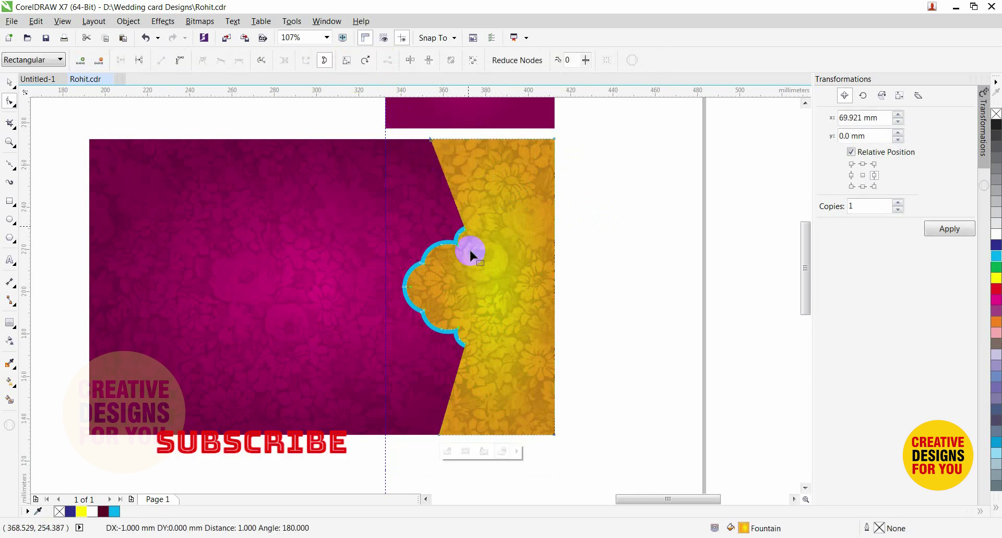
Nudge the panel's lower-left corner node to the left until it lines up vertically with the upper one.
drag(384, 394, 466, 445)
key(Left)
key(Left)
key(Left)
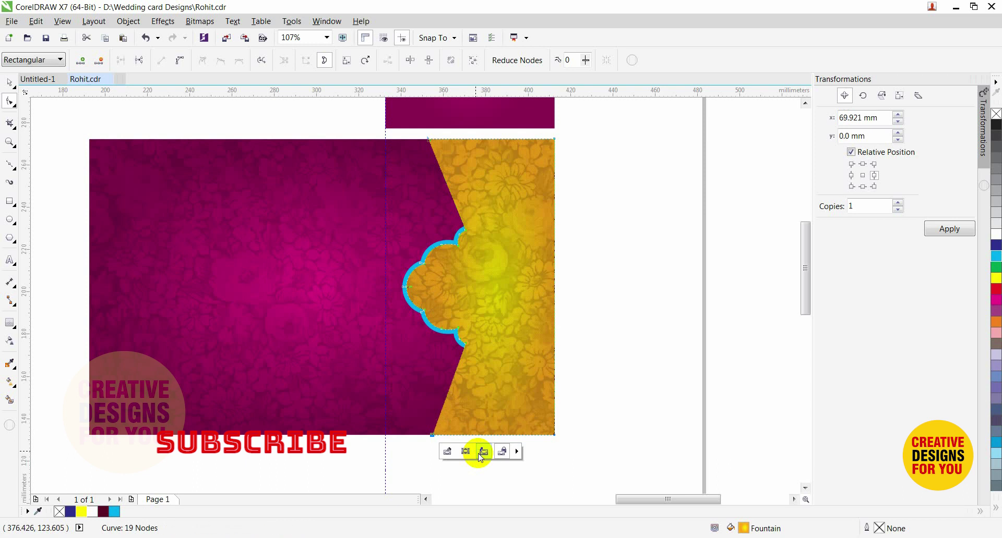
key(space)
Extract the floral texture from the panel's PowerClip and delete it.
right_click(505, 402)
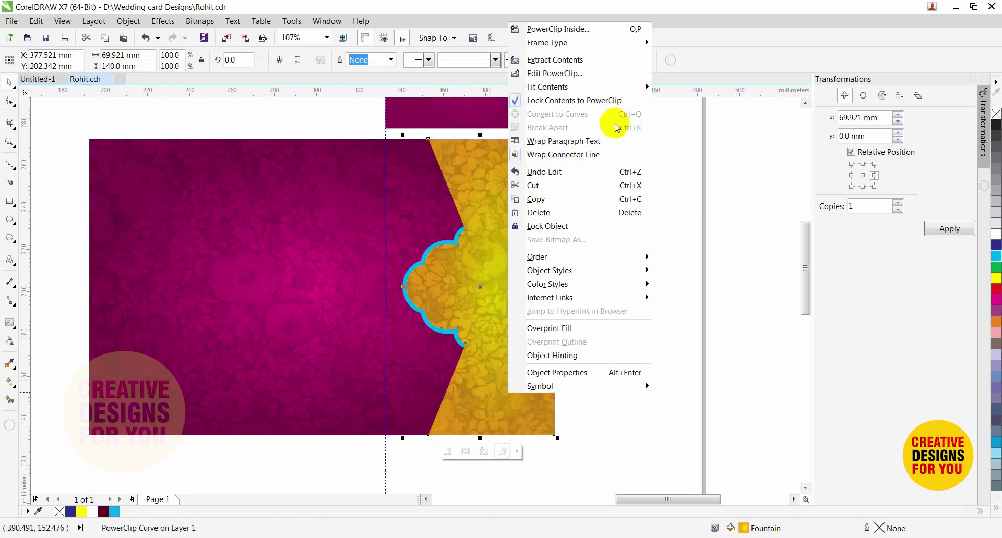
click(573, 64)
click(607, 192)
click(547, 141)
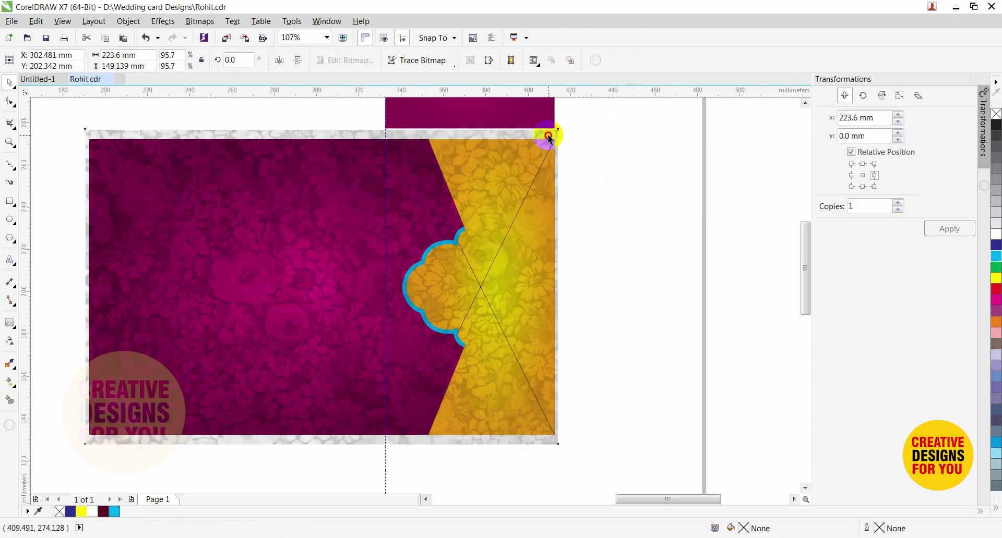
key(Delete)
Remove the PowerClip frame type from the emptied panel and fill the plain curve with cyan.
click(534, 173)
right_click(535, 168)
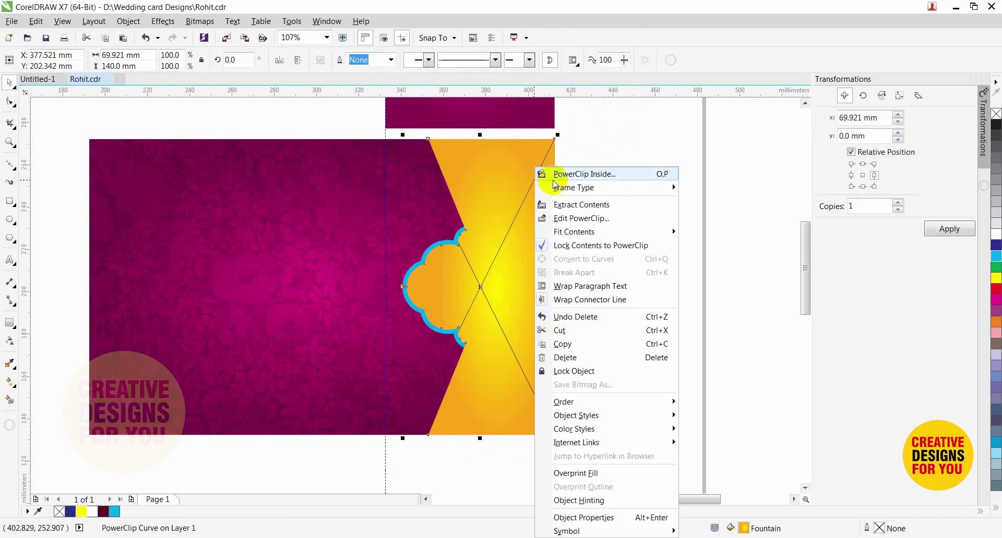
mouse_move(591, 193)
click(702, 219)
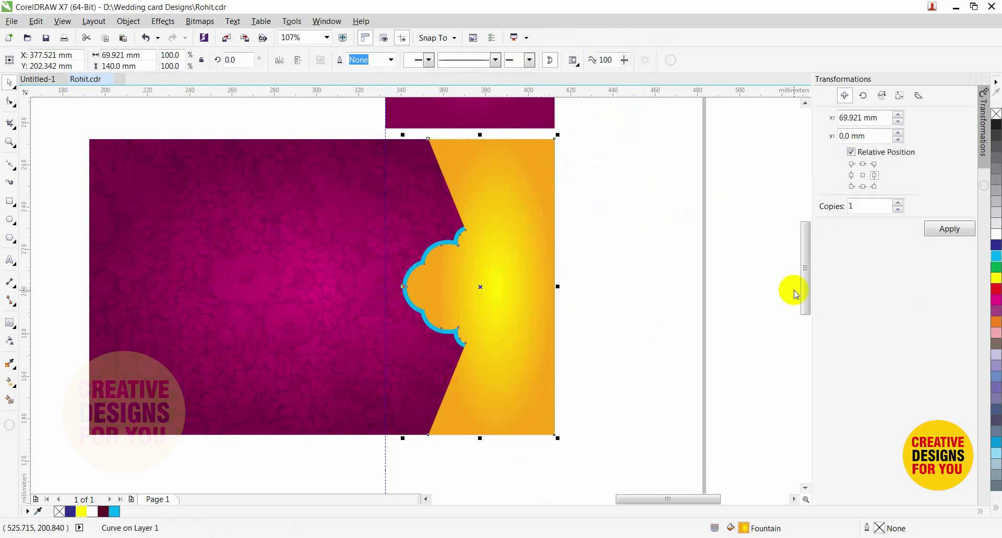
click(996, 261)
click(658, 267)
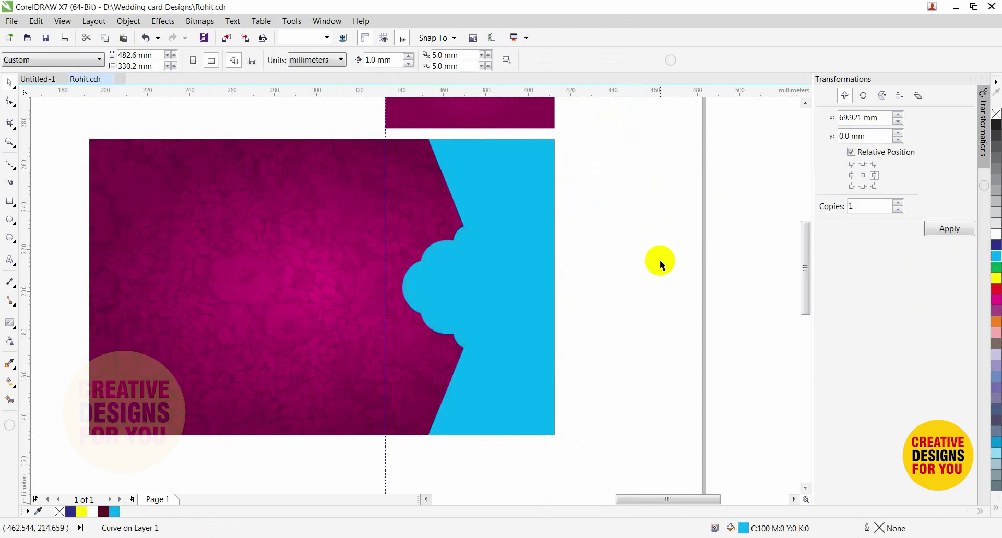
Weld the frame's outer cyan contour to the cyan angular panel.
drag(372, 194, 496, 269)
click(548, 272)
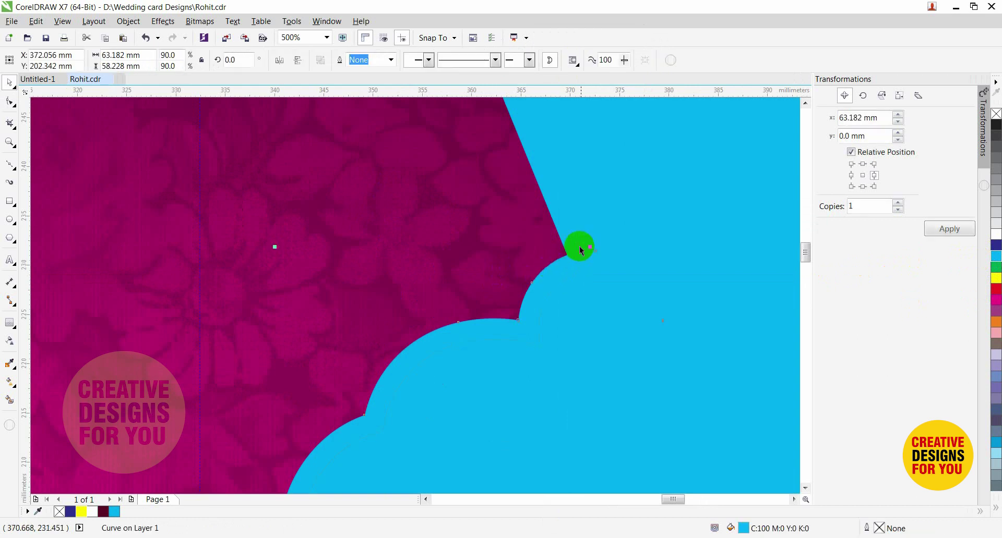
shift+click(563, 195)
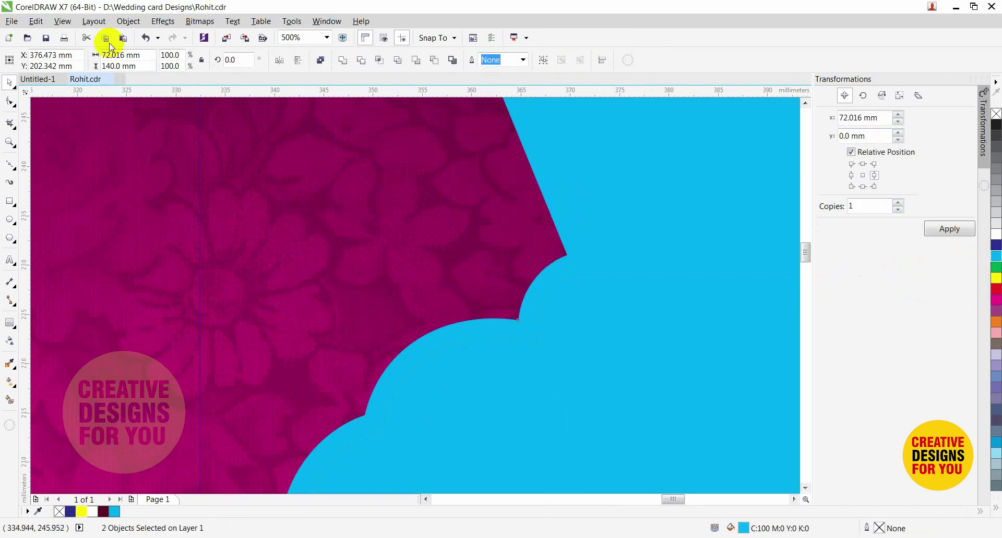
click(128, 21)
mouse_move(201, 254)
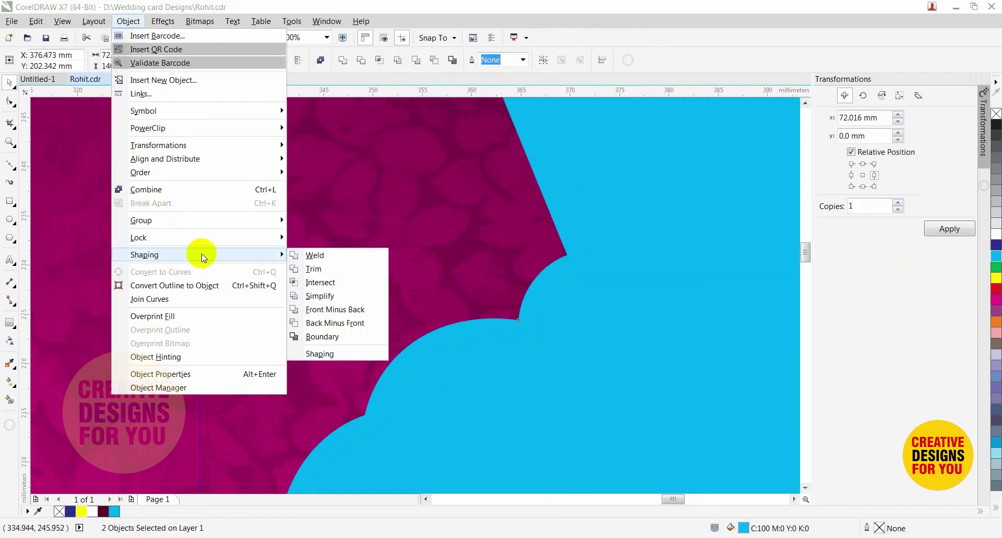
click(316, 255)
scroll(493, 249, down, 4)
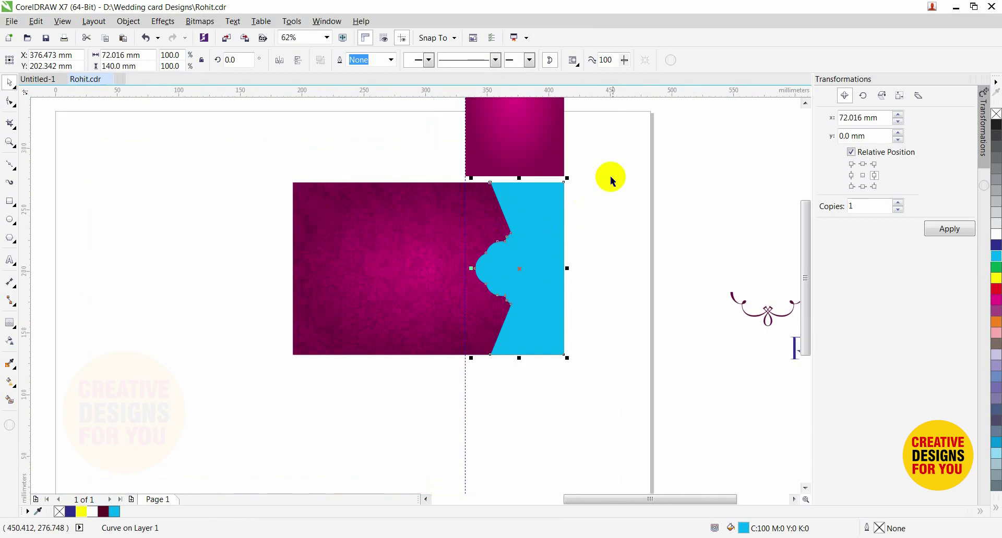
Bring the gold floral panel in front of the cyan shape, with the white ornamental frame on top of both.
drag(447, 355, 434, 372)
key(shift+Page_Up)
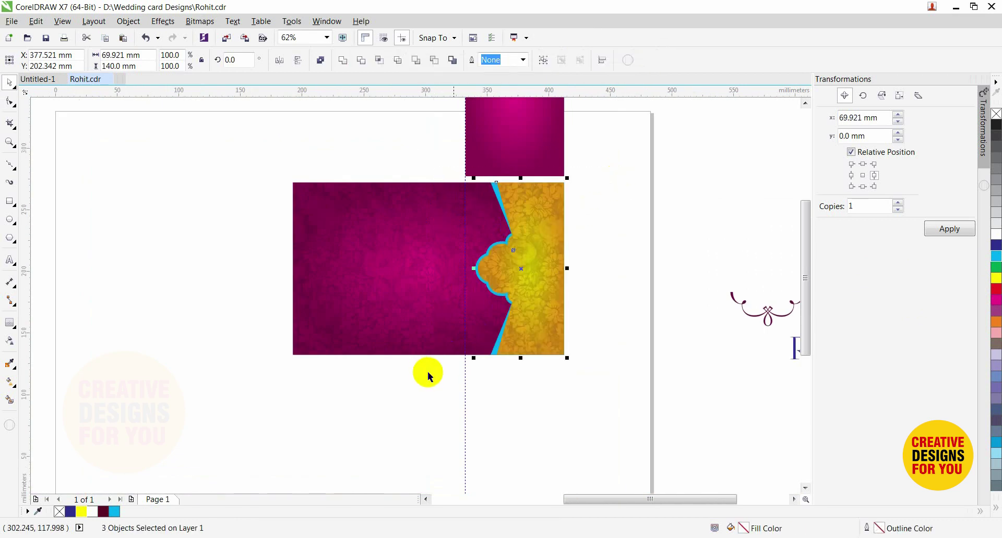
click(605, 241)
drag(613, 214, 442, 312)
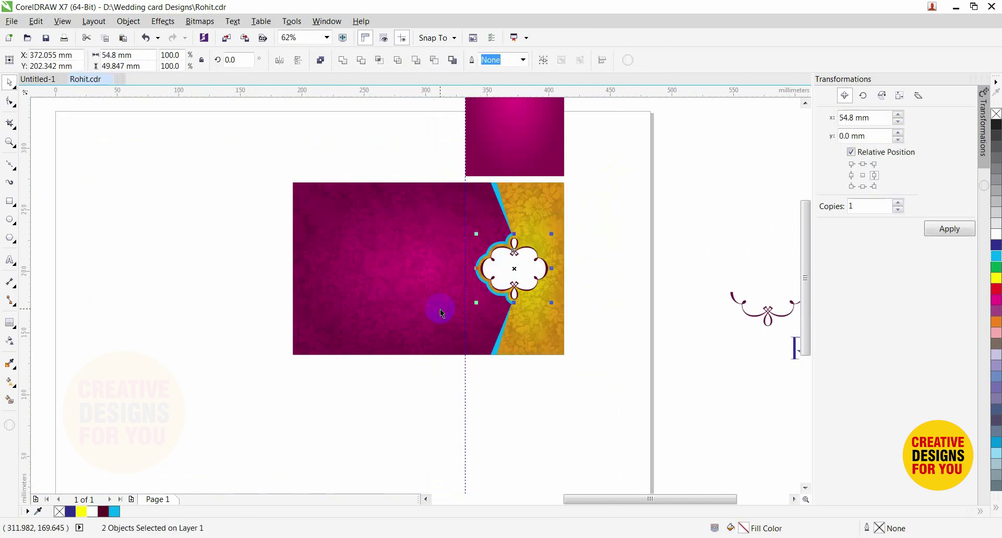
Group the ornamental frame's maroon outline with its white fill.
click(624, 261)
key(F2)
drag(315, 175, 647, 377)
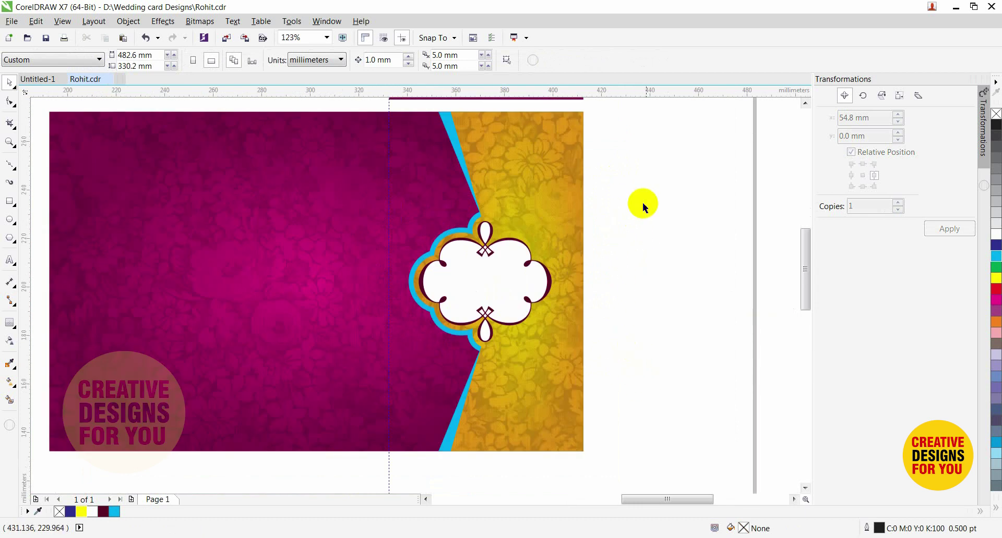
drag(647, 201, 401, 359)
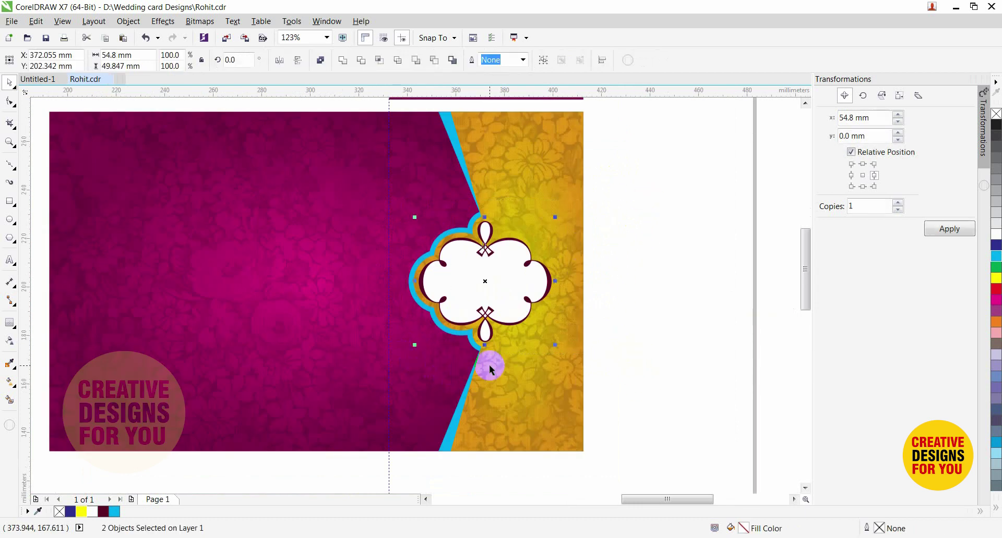
key(ctrl+g)
Add a soft drop shadow to the frame group with opacity 91, feathering 15 and an offset of 0.329, -0.437 mm.
key(z)
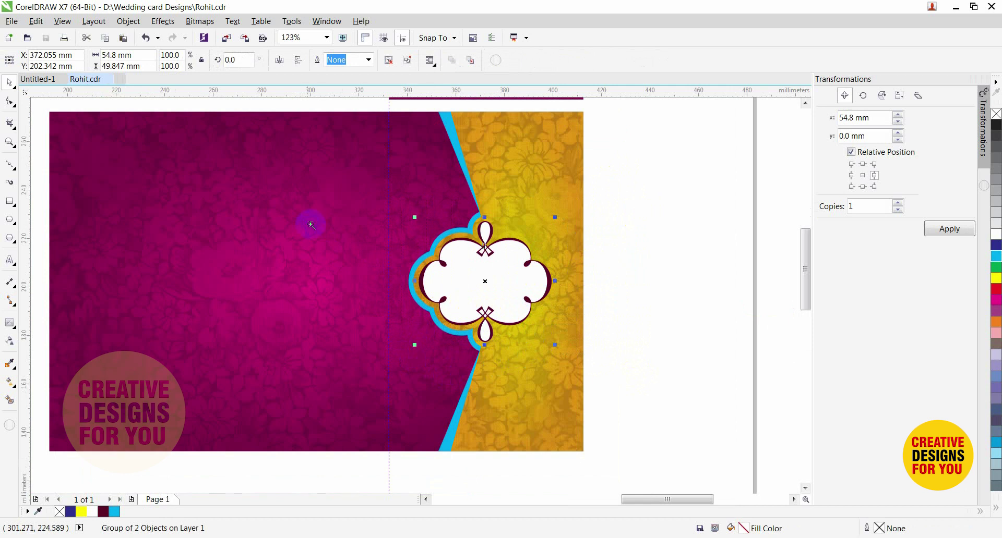
drag(306, 193, 608, 372)
click(24, 302)
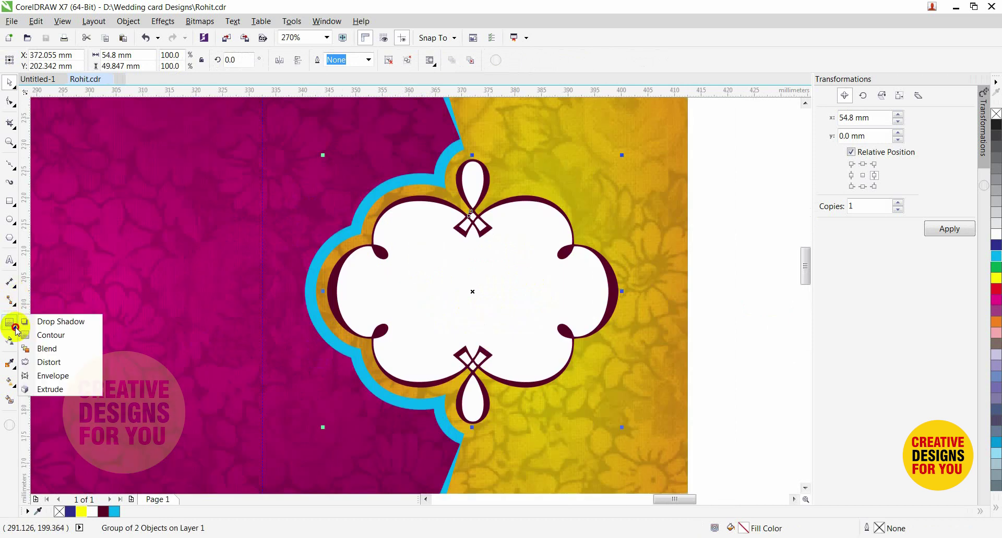
click(29, 322)
drag(473, 280, 576, 429)
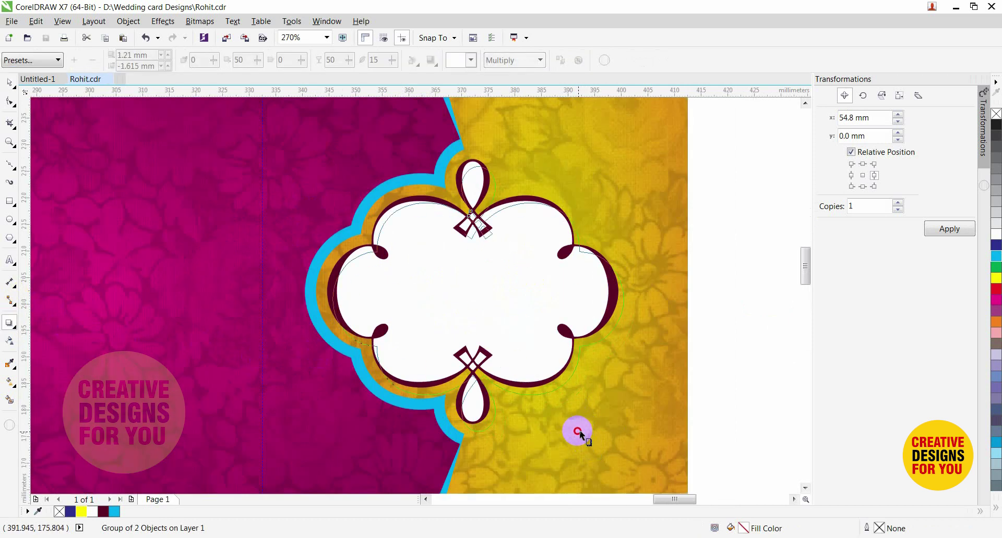
drag(524, 360, 562, 407)
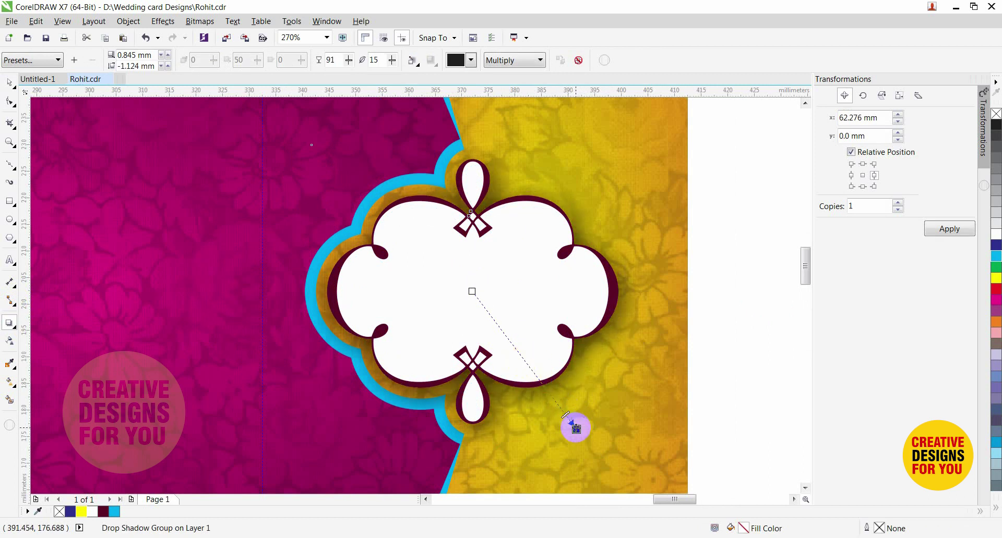
drag(576, 431, 570, 423)
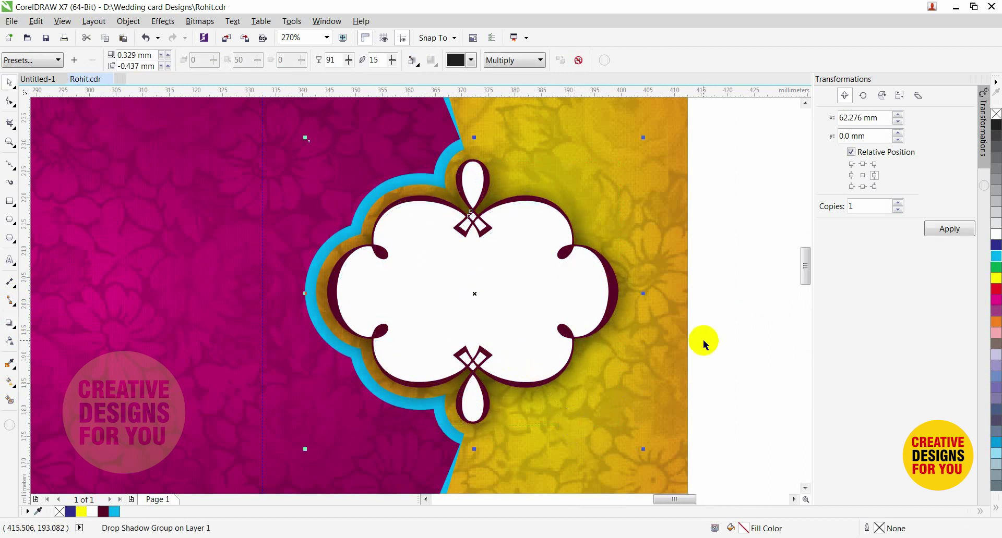
scroll(702, 342, down, 4)
scroll(787, 346, down, 2)
scroll(753, 384, up, 5)
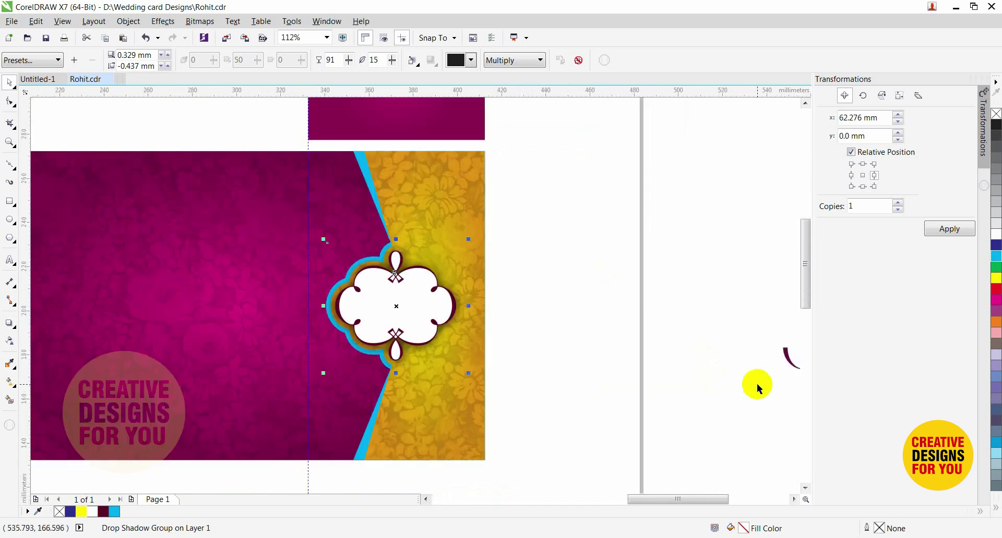
key(space)
Move the blue two-letter monogram from beside the page into the middle of the white ornamental frame.
scroll(758, 388, down, 2)
click(515, 250)
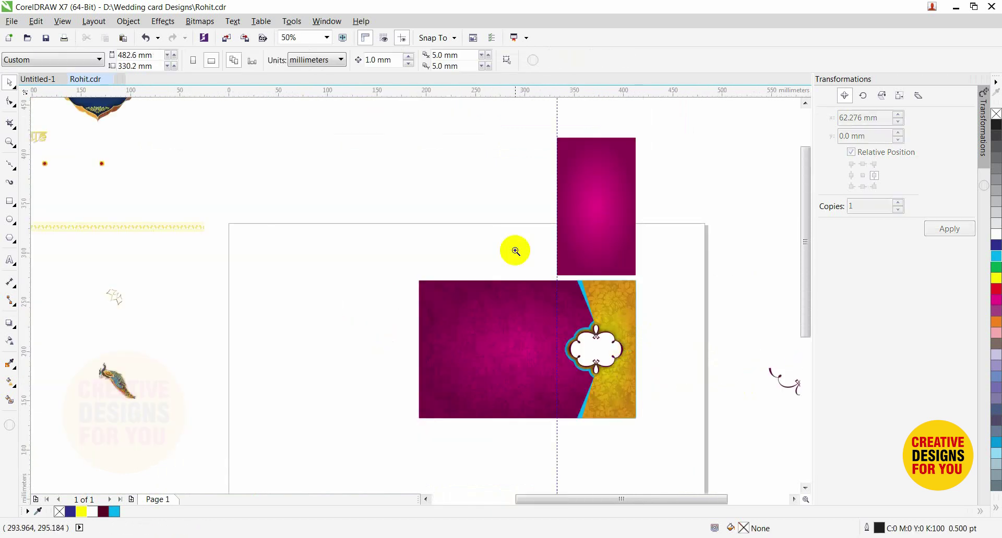
scroll(708, 365, up, 2)
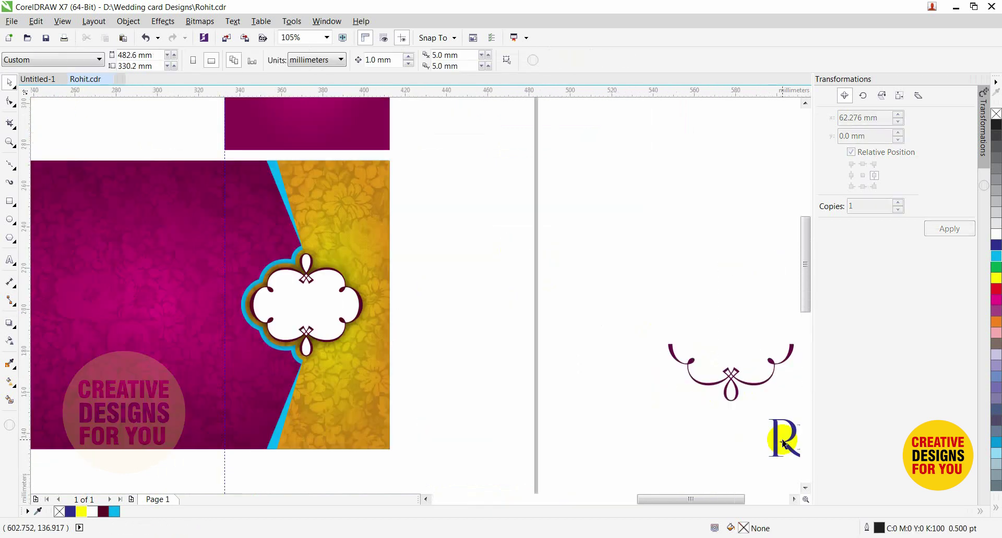
scroll(761, 409, down, 2)
click(775, 409)
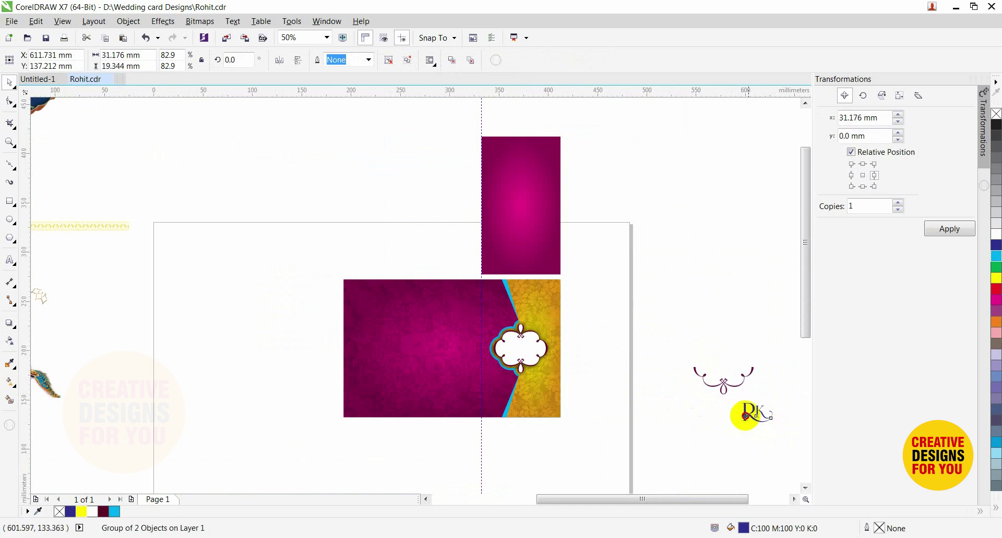
drag(745, 416, 519, 354)
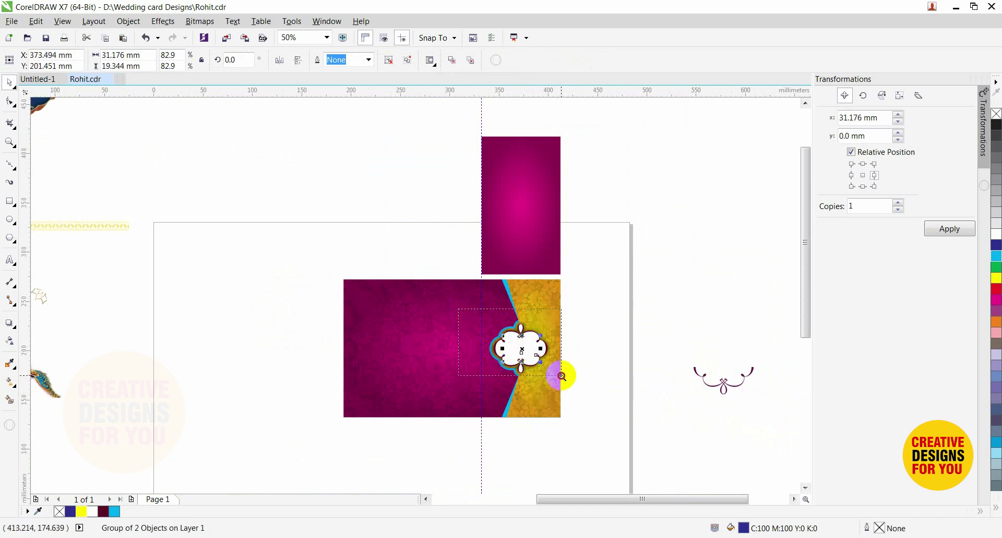
scroll(558, 375, up, 5)
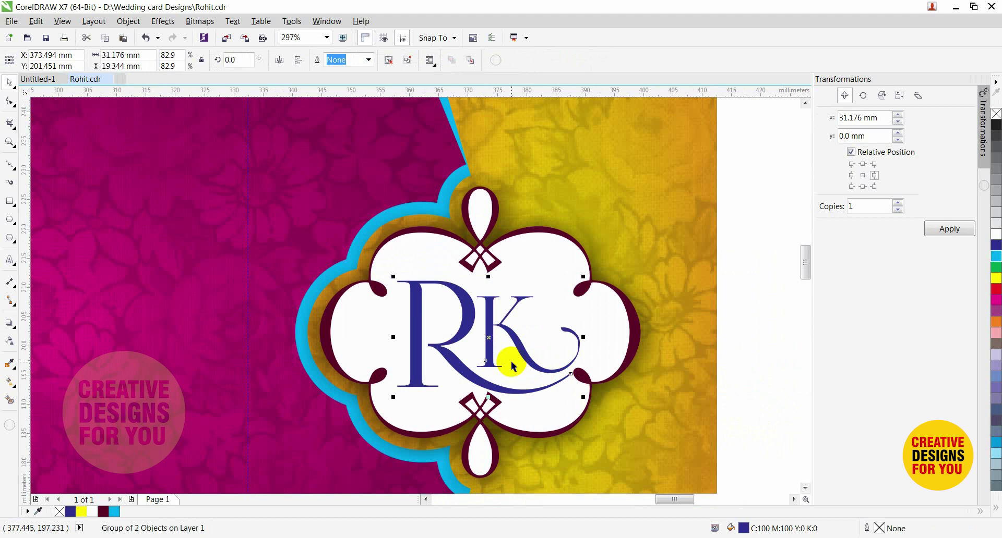
drag(515, 354, 512, 348)
Recolour both monogram letters with the frame outline's maroon, C:38 M:100 Y:64 K:54.
click(651, 341)
ctrl+click(637, 332)
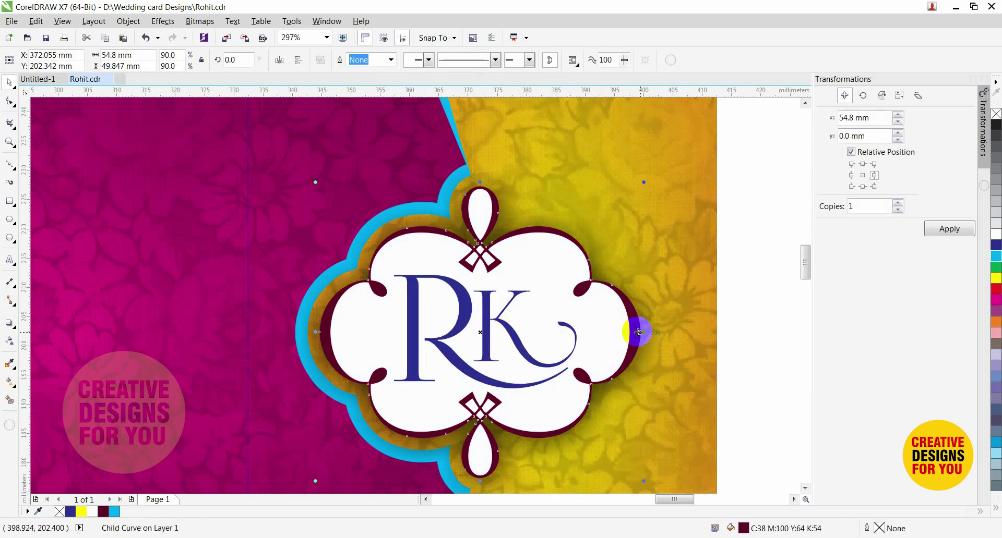
drag(637, 332, 476, 319)
click(498, 349)
click(515, 342)
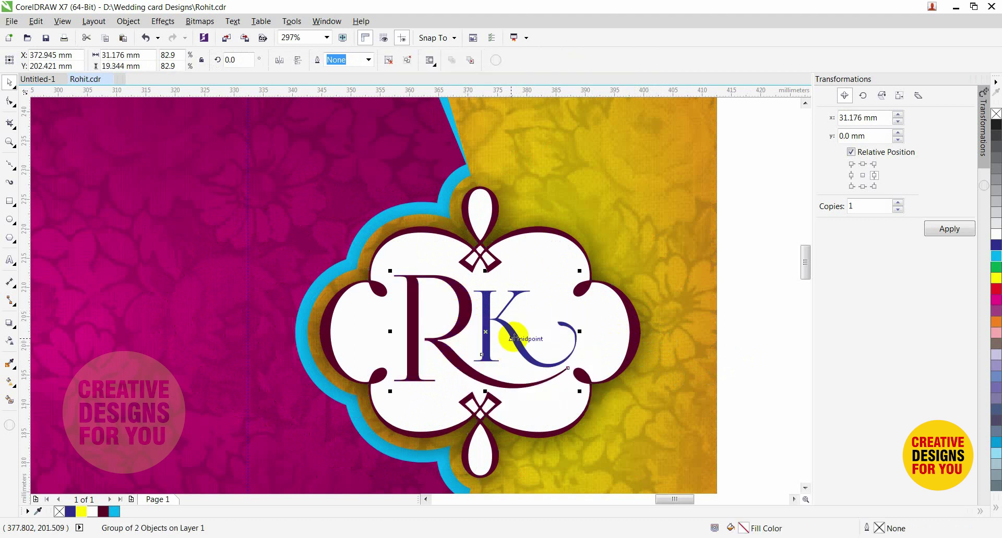
key(ctrl+r)
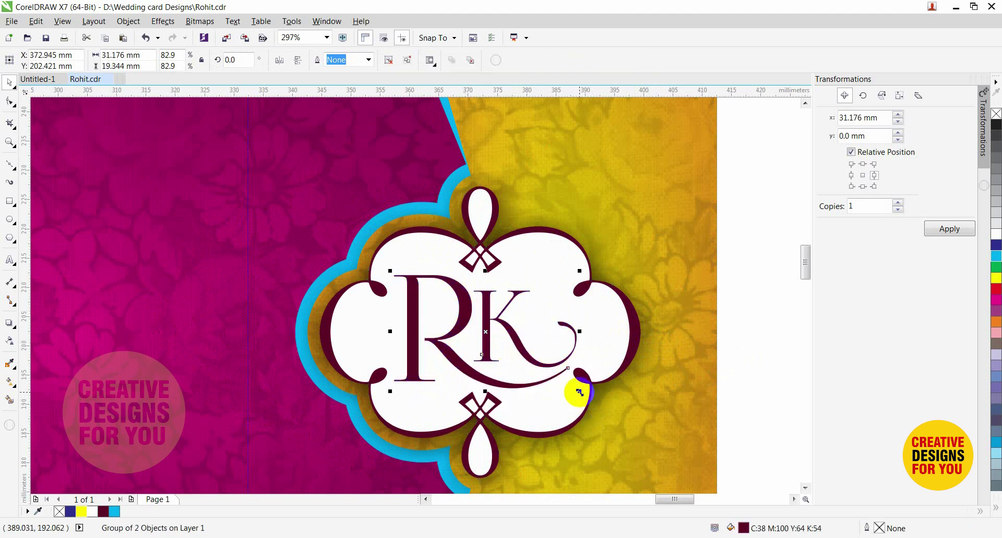
Scale the monogram down proportionally to about 28.25 mm wide inside the frame.
drag(579, 391, 573, 387)
scroll(587, 388, down, 2)
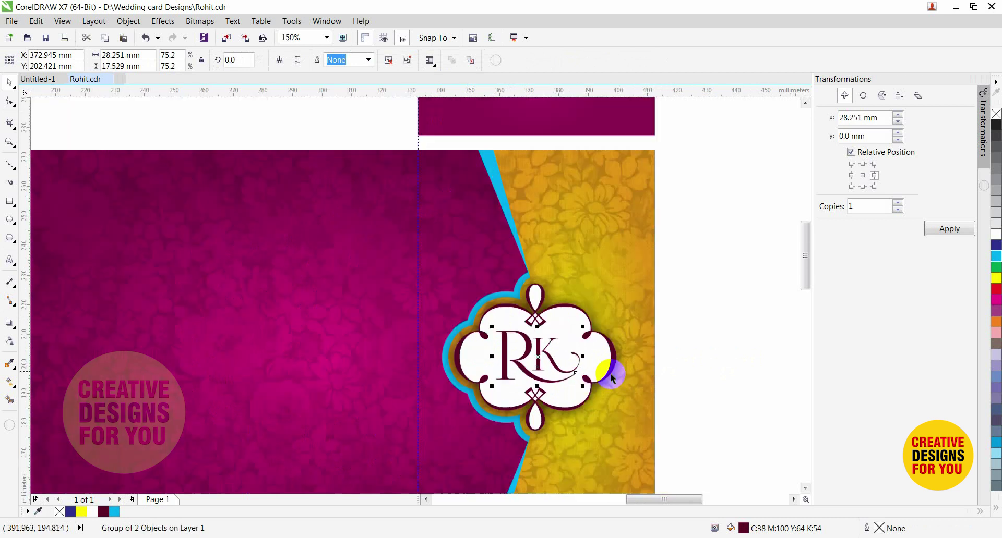
click(705, 318)
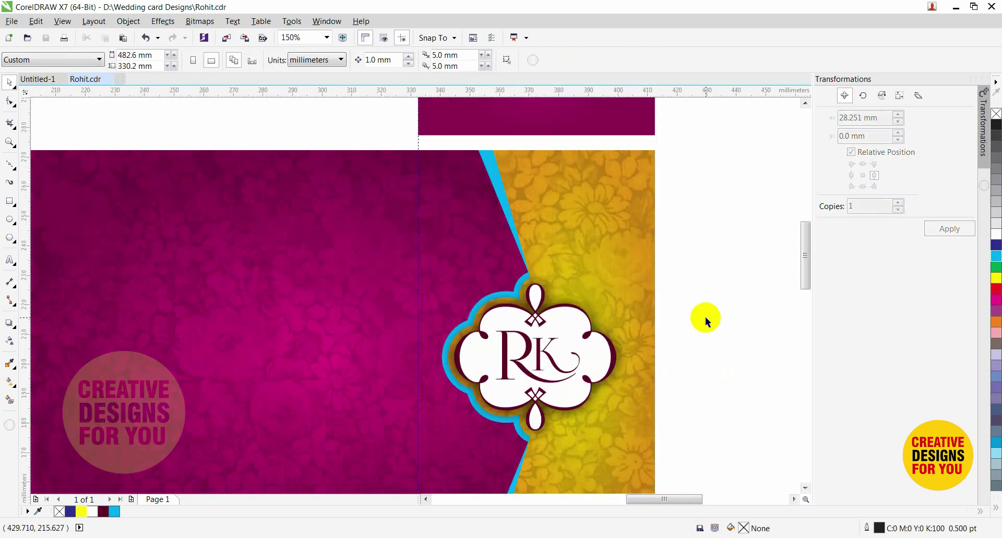
Place the peacock image on the upper right shoulder of the frame and scale it to about 37.9 mm wide.
scroll(690, 307, down, 4)
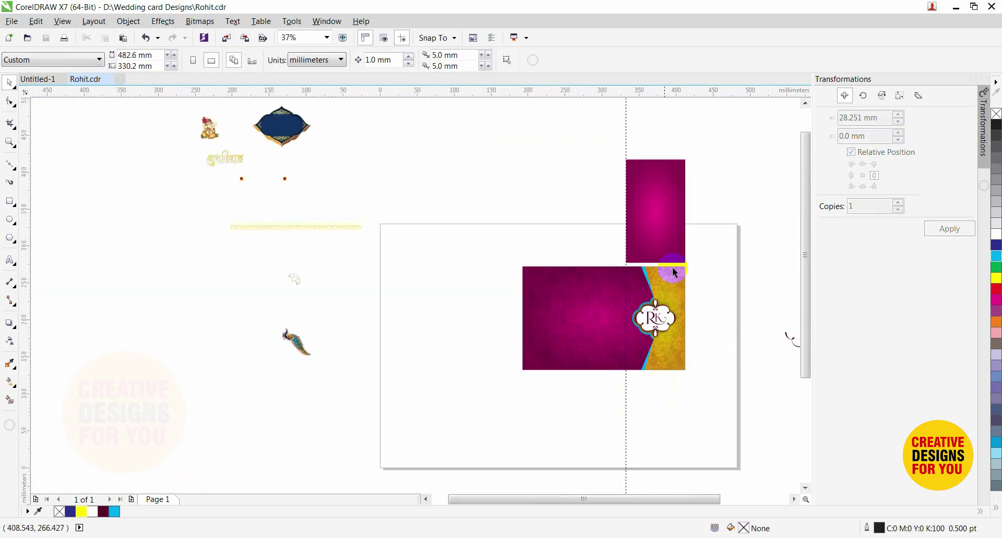
drag(296, 342, 692, 325)
scroll(692, 326, up, 5)
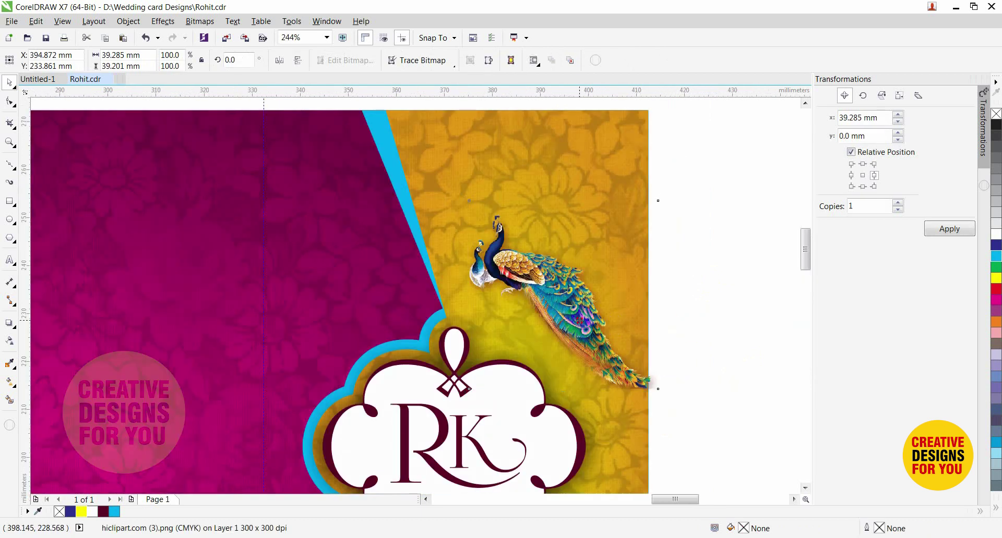
drag(579, 320, 529, 366)
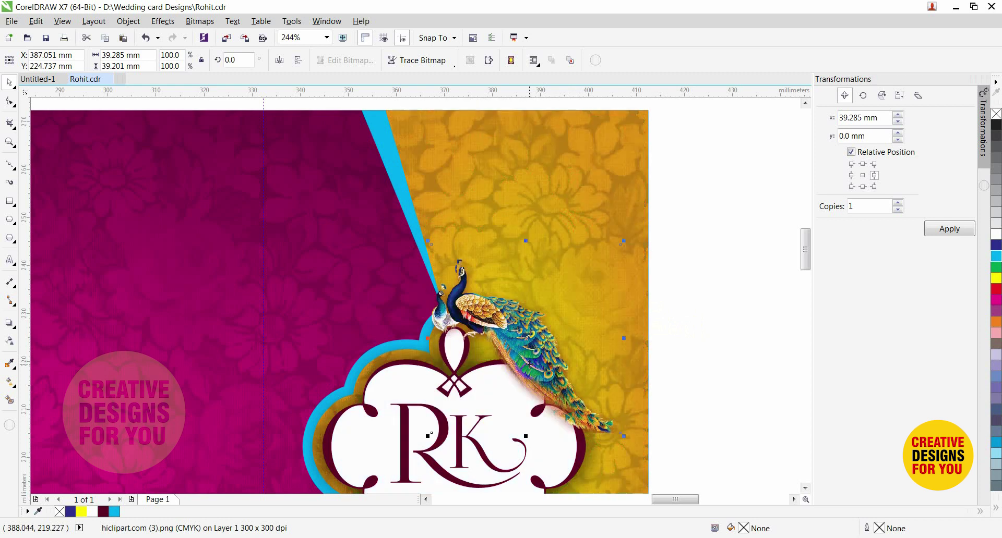
drag(624, 436, 615, 438)
mouse_move(562, 395)
mouse_down()
mouse_move(543, 338)
mouse_move(552, 390)
mouse_move(528, 342)
mouse_move(546, 392)
mouse_up()
scroll(593, 402, down, 3)
click(655, 384)
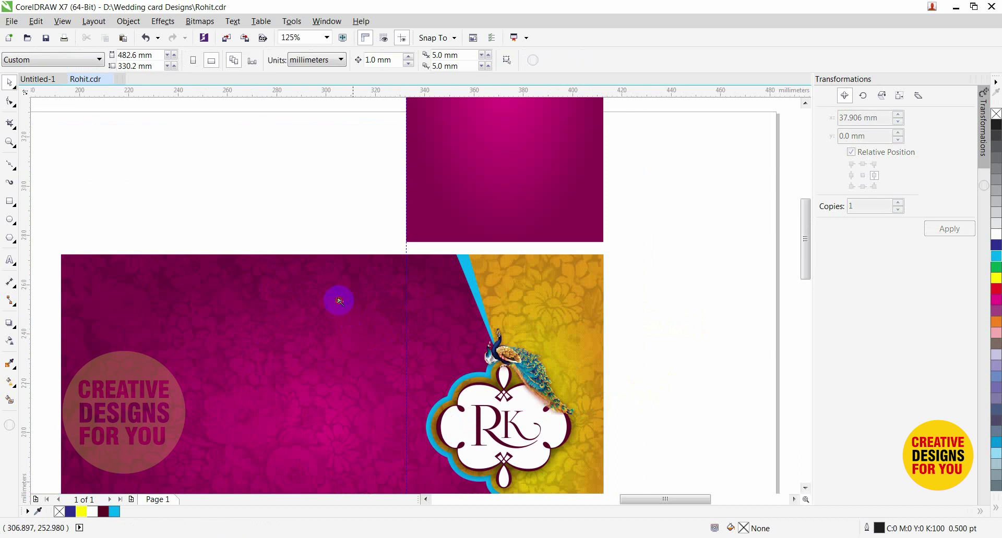
Make a horizontally mirrored copy of the peacock image to the left of the original.
scroll(592, 436, up, 3)
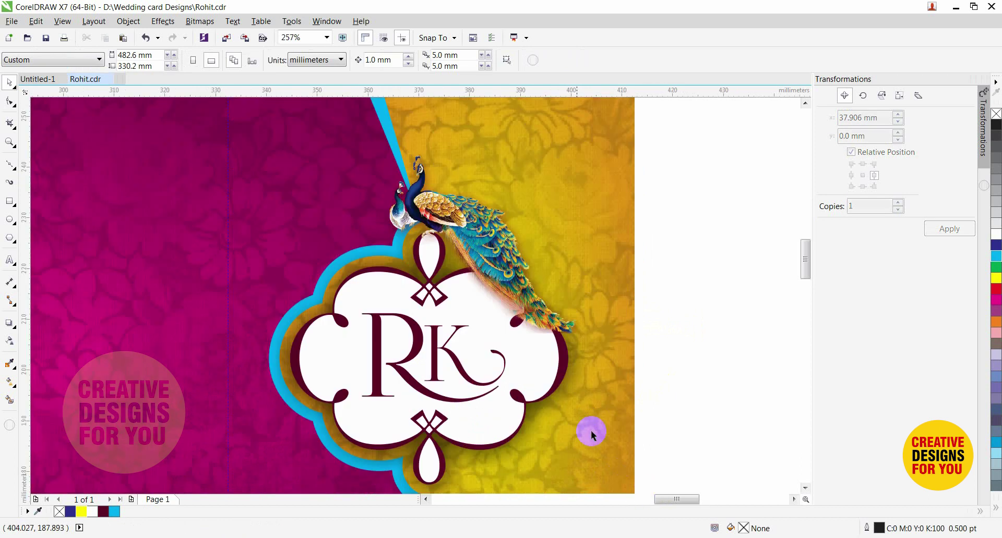
click(520, 296)
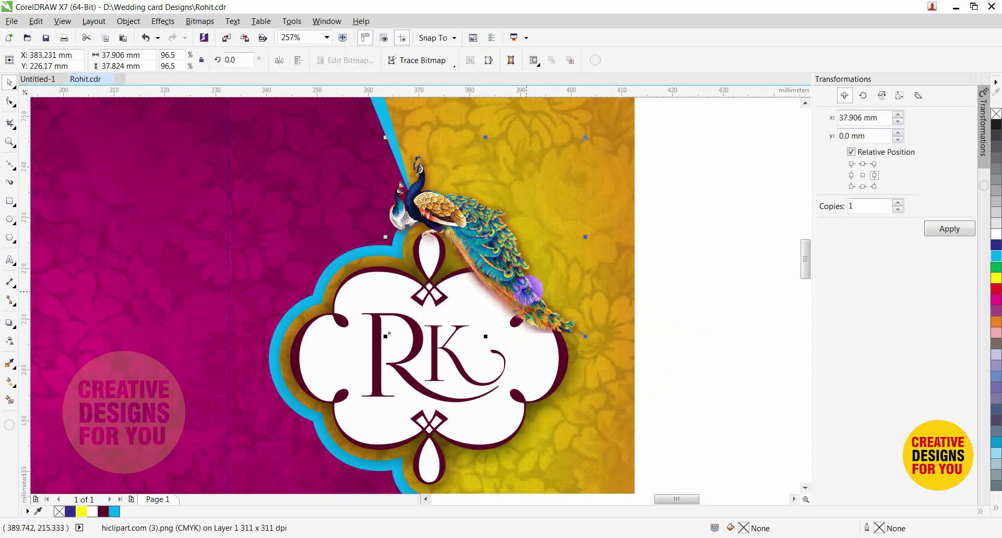
drag(589, 238, 546, 285)
click(463, 210)
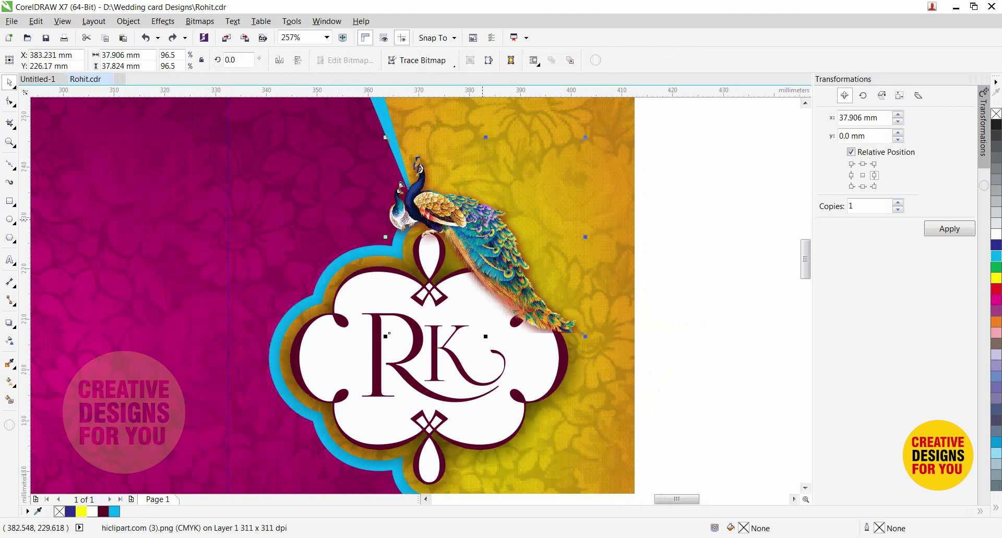
drag(485, 226, 431, 227)
drag(533, 236, 261, 240)
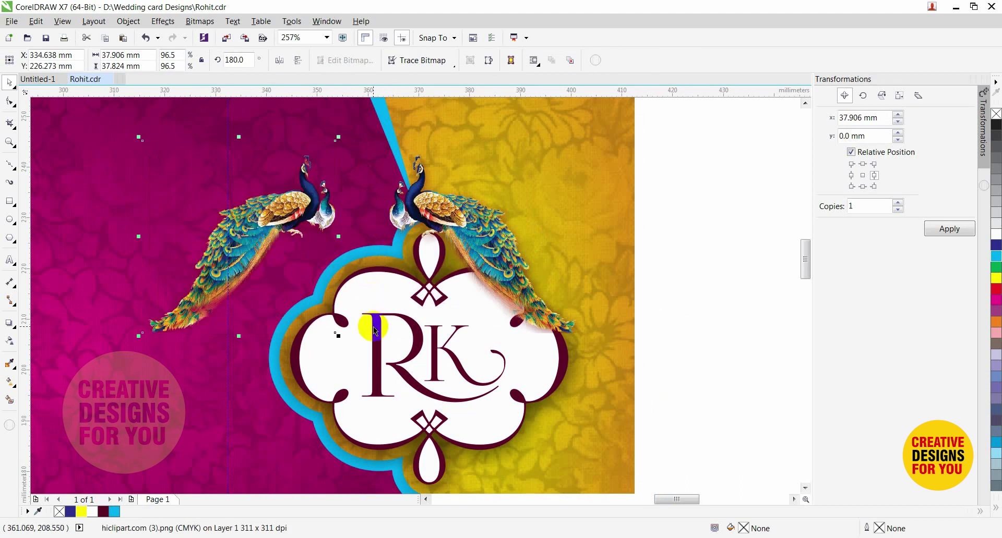
Scale the mirrored peacock down to about 29.2 mm wide and set it on the frame's upper left shoulder.
drag(338, 139, 319, 160)
drag(264, 235, 348, 254)
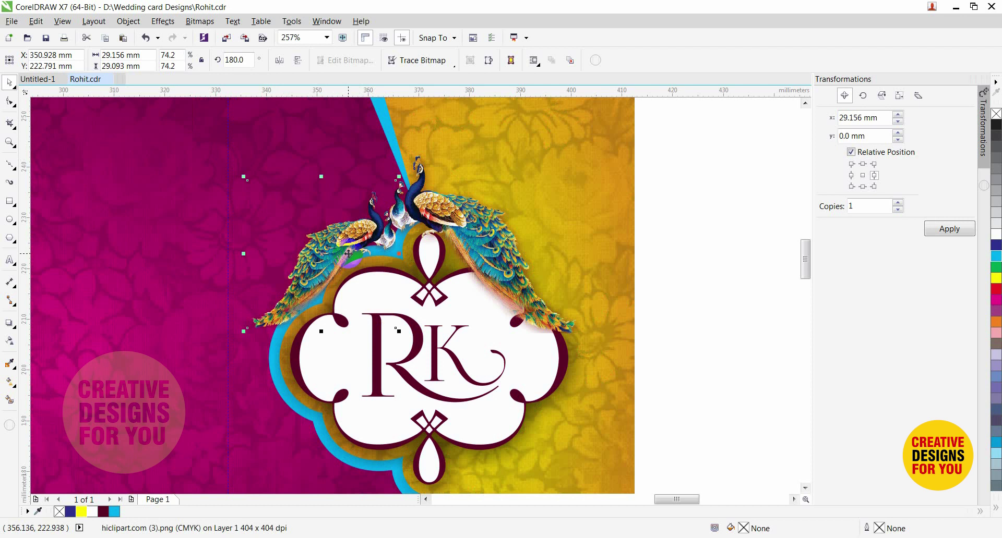
scroll(395, 261, down, 4)
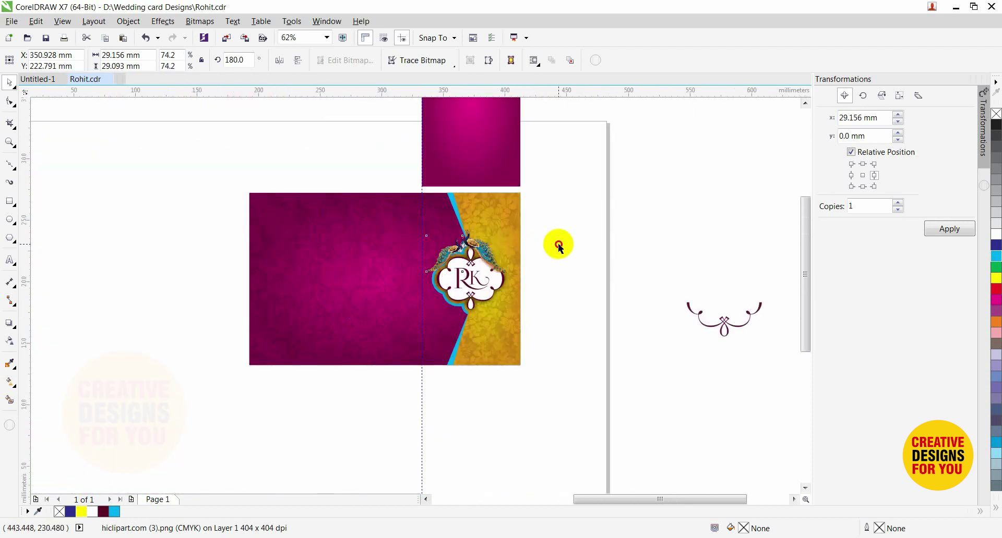
drag(246, 183, 585, 381)
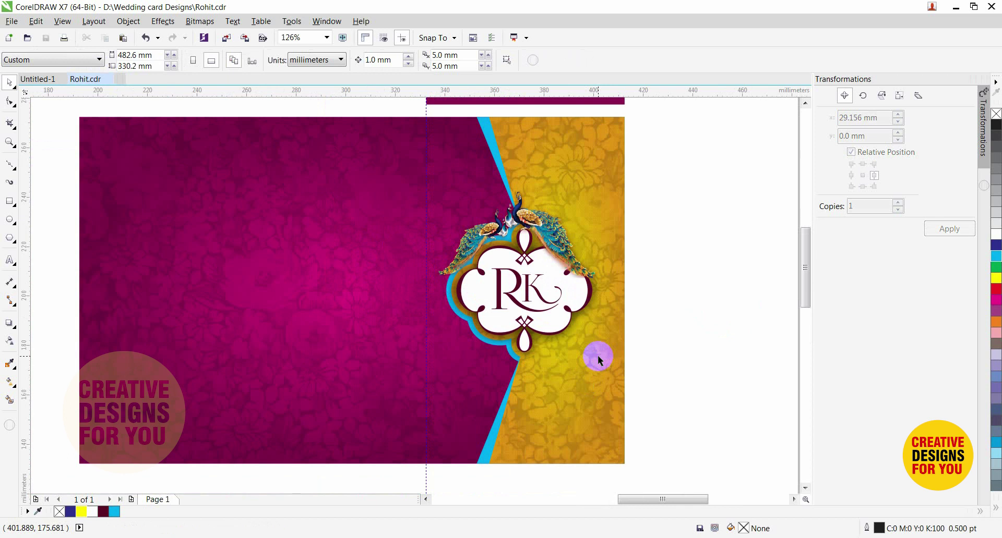
Place the golden elephant border strip across the lower part of the magenta card.
scroll(597, 356, down, 2)
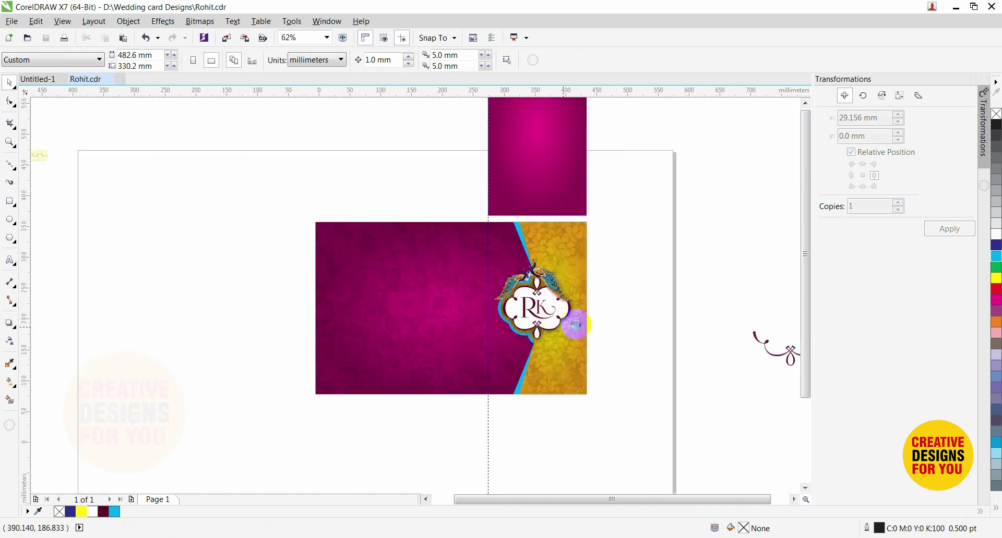
drag(300, 241, 538, 353)
scroll(587, 390, up, 2)
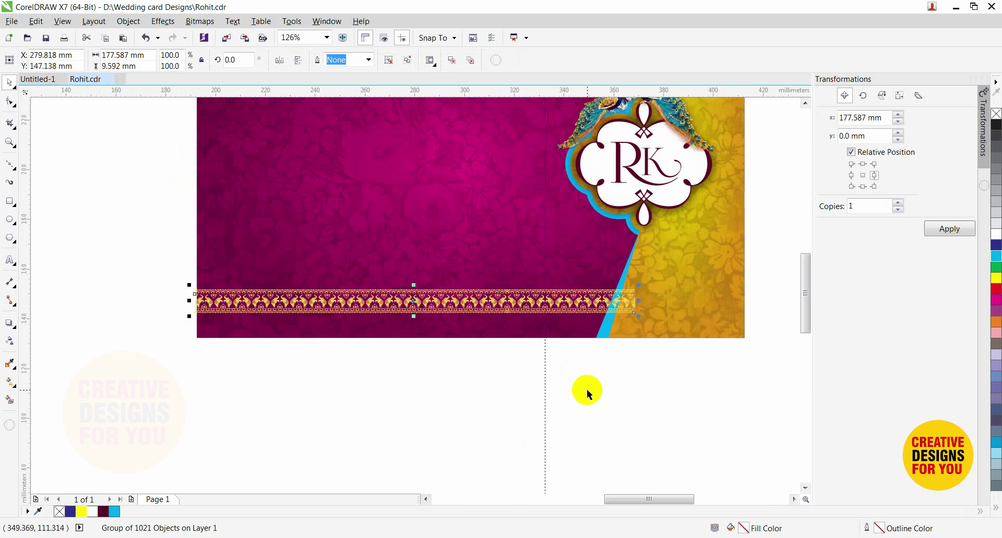
Align the elephant border's left edge with the left edge of the magenta background.
key(F2)
drag(167, 258, 440, 389)
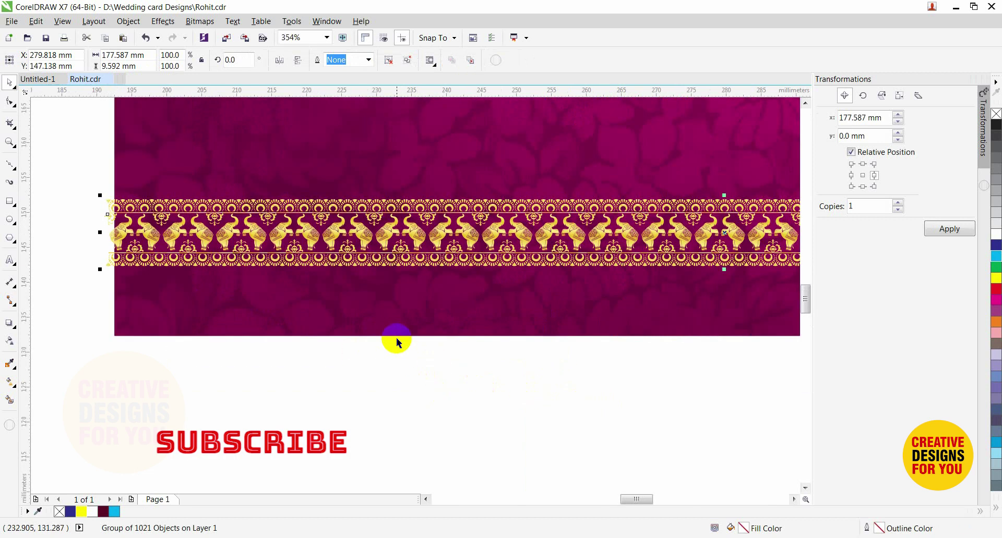
shift+click(413, 306)
key(l)
click(409, 293)
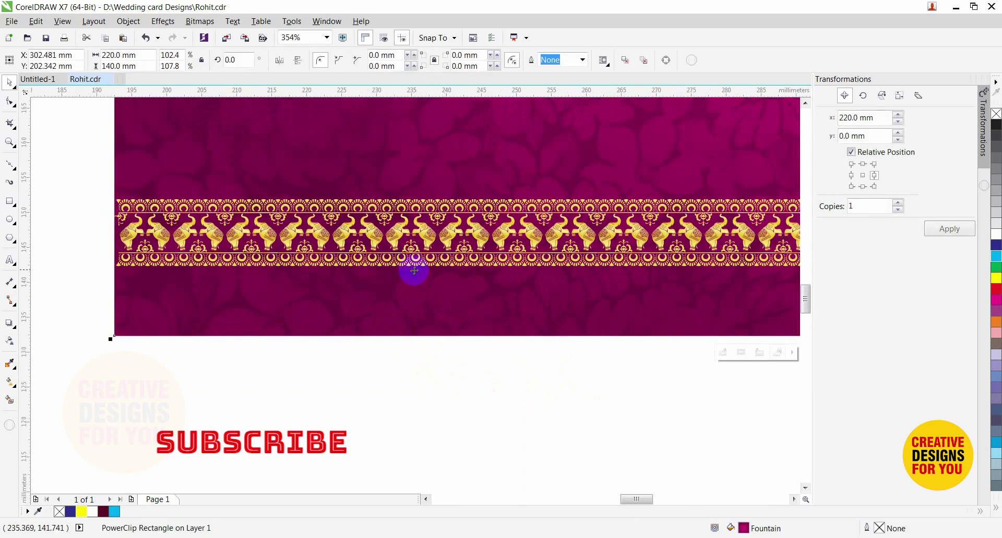
Flip the elephant border strip horizontally and align its left edge with the left edge of the magenta background.
scroll(432, 362, down, 3)
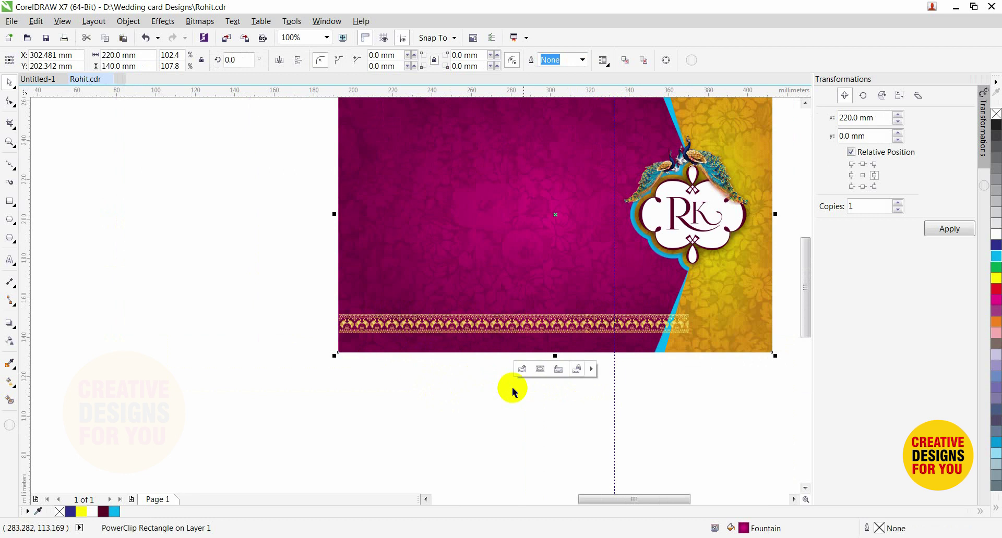
click(572, 363)
click(601, 327)
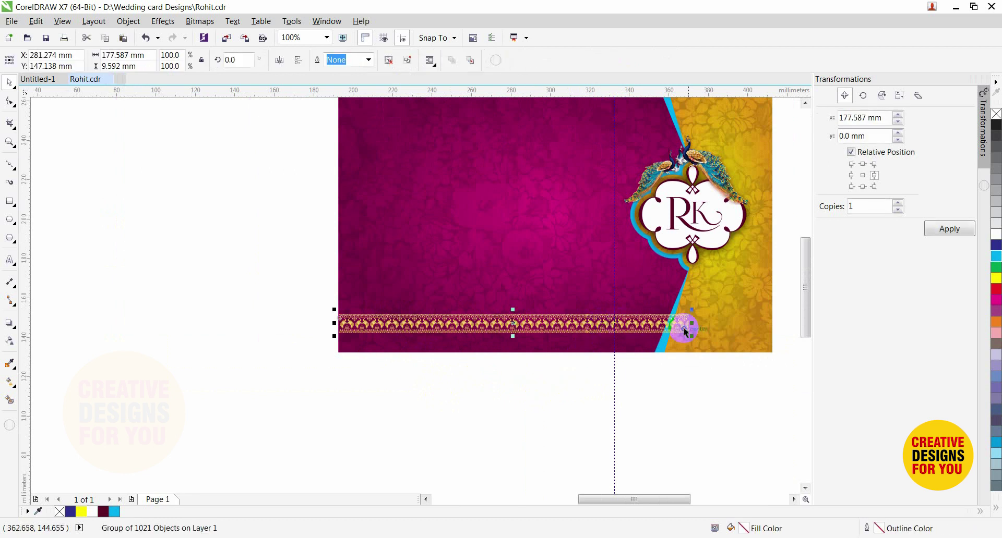
drag(694, 323, 389, 323)
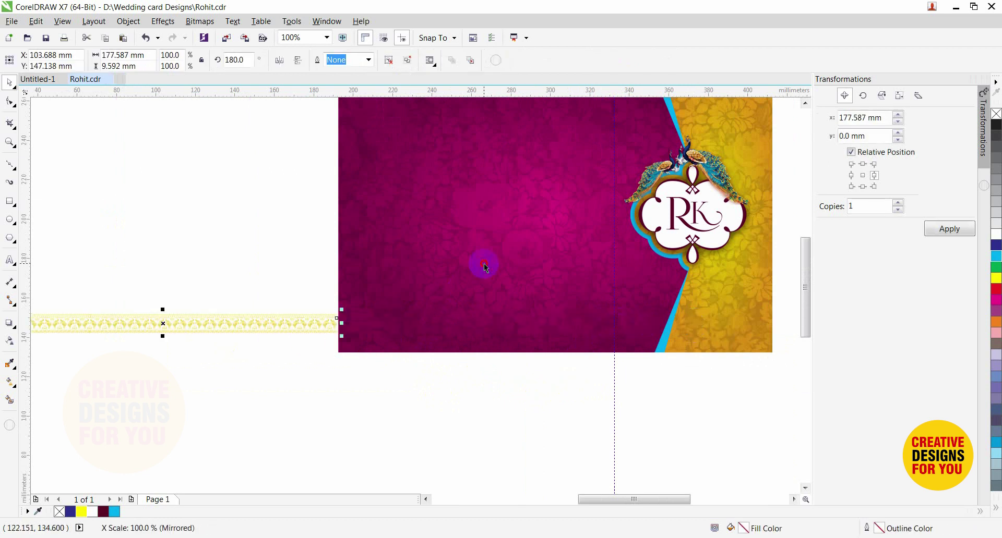
shift+click(477, 262)
key(l)
click(450, 395)
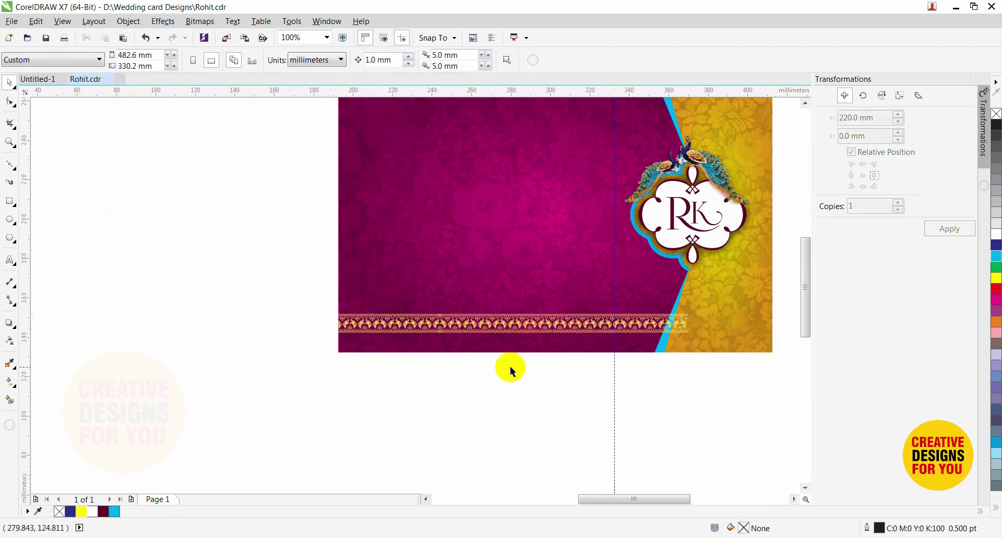
Arrange the stacking order so the elephant border runs behind the gold floral panel and its cyan edge.
click(633, 324)
scroll(646, 336, down, 2)
drag(588, 190, 724, 374)
click(727, 377)
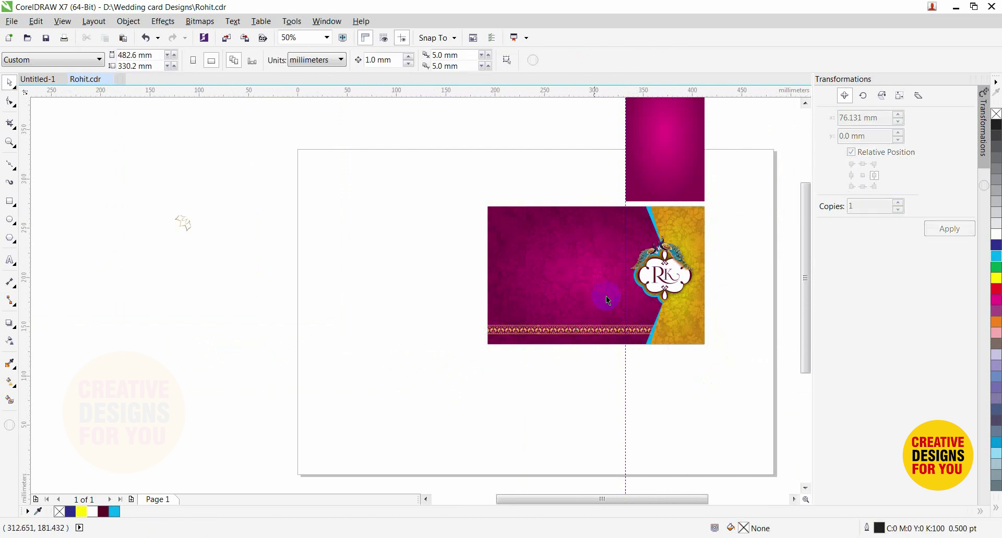
drag(403, 186, 716, 381)
scroll(723, 365, up, 2)
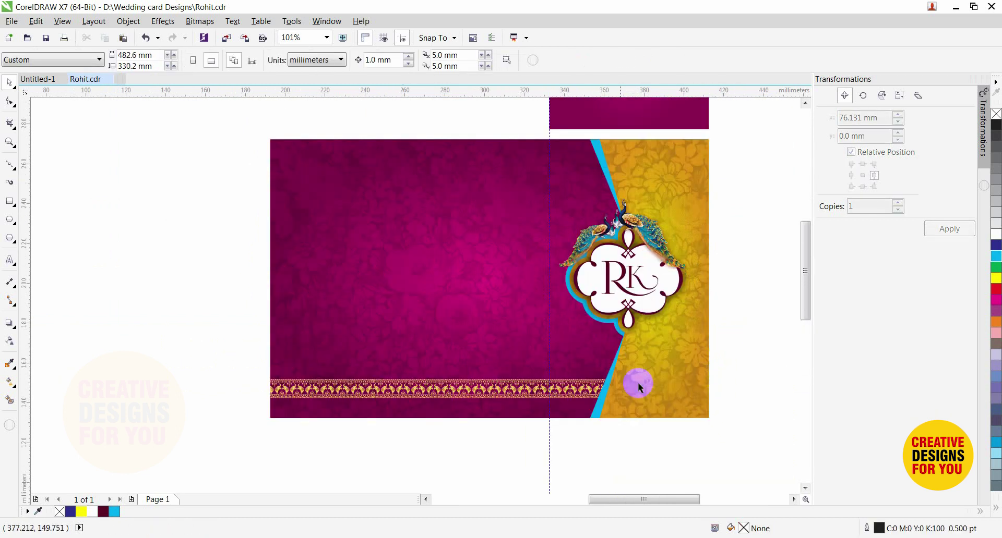
Shift the elephant border slightly down, closer to the card's lower edge.
click(547, 394)
drag(570, 397, 570, 403)
click(590, 433)
scroll(516, 354, down, 2)
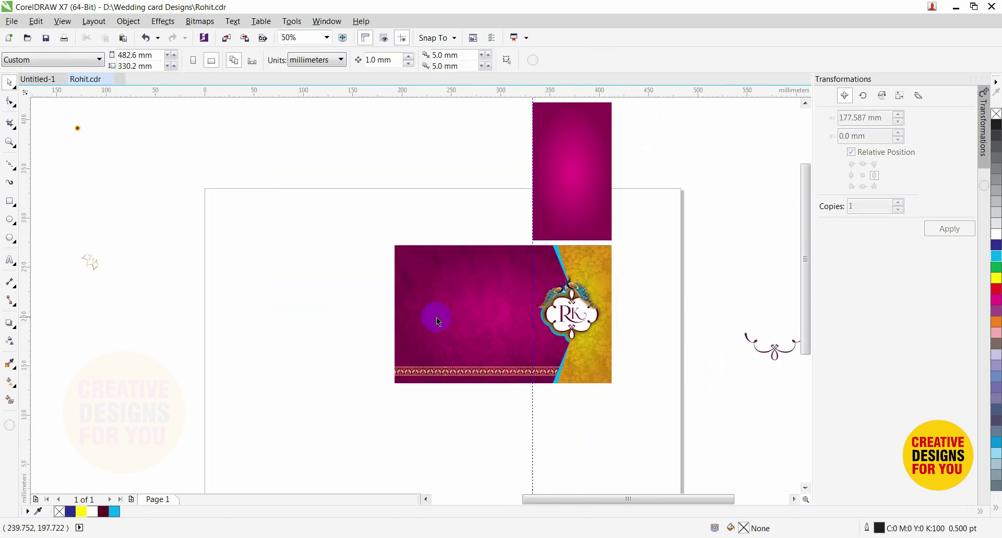
Move the six-piece blue ornamental frame from the spare artwork onto the magenta area of the card and group its pieces.
key(F2)
drag(199, 157, 267, 189)
click(224, 168)
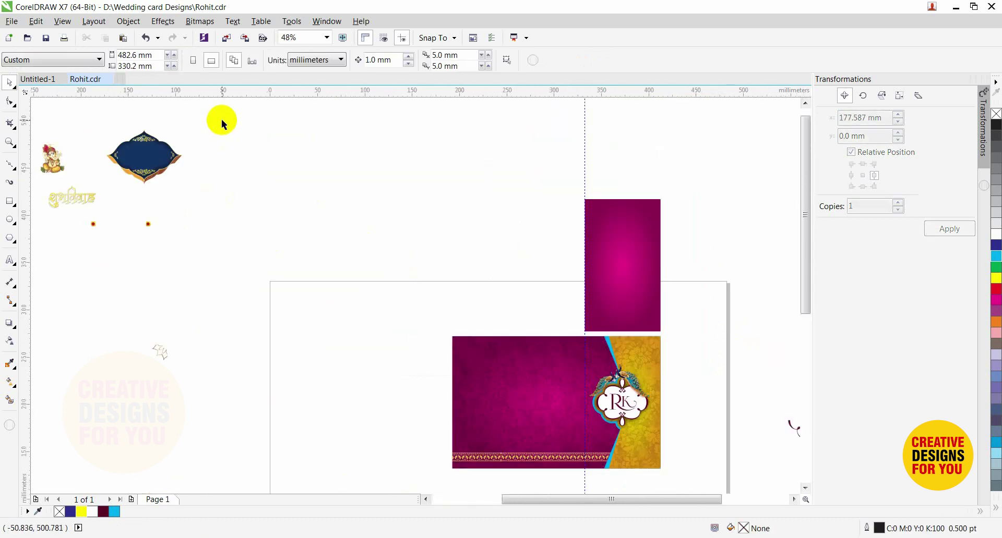
drag(222, 120, 102, 200)
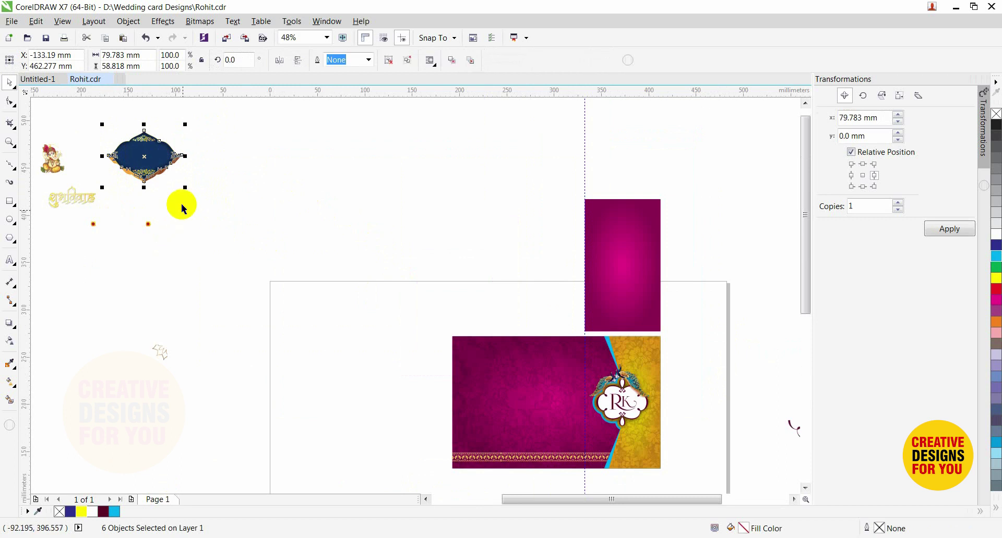
drag(161, 166, 545, 403)
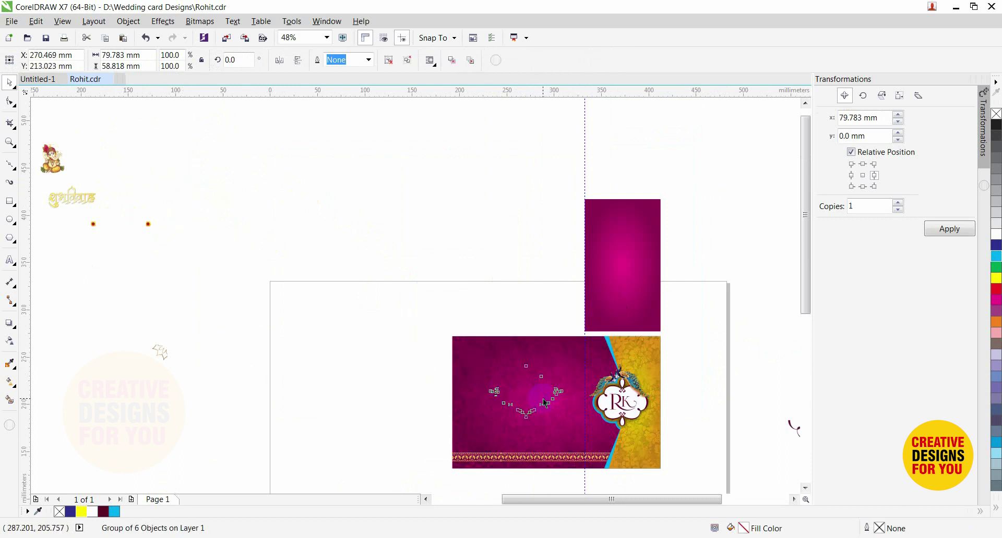
drag(393, 318, 662, 501)
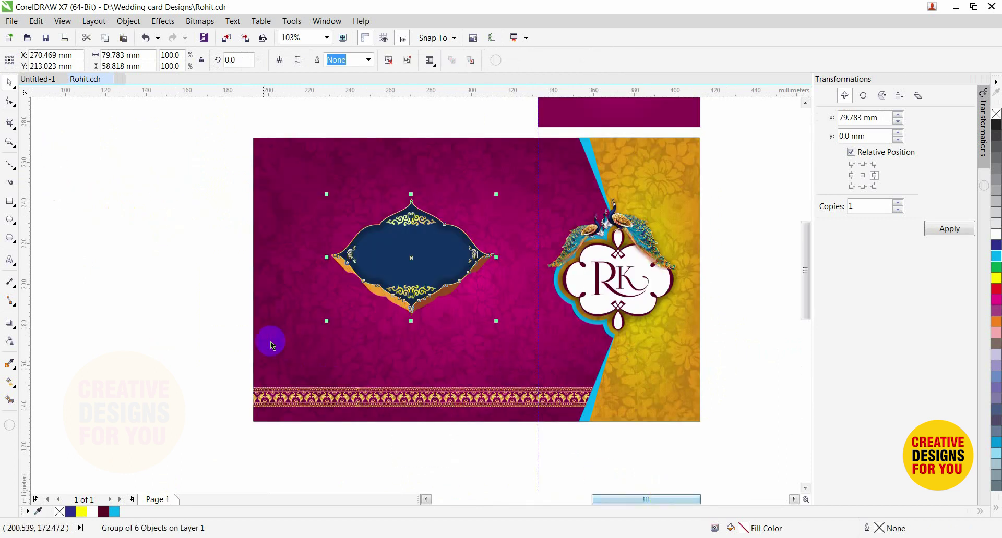
Draw a helper rectangle about 140.1 × 13.9 mm above the card, spanning from its left edge to the vertical guideline.
click(197, 295)
key(F6)
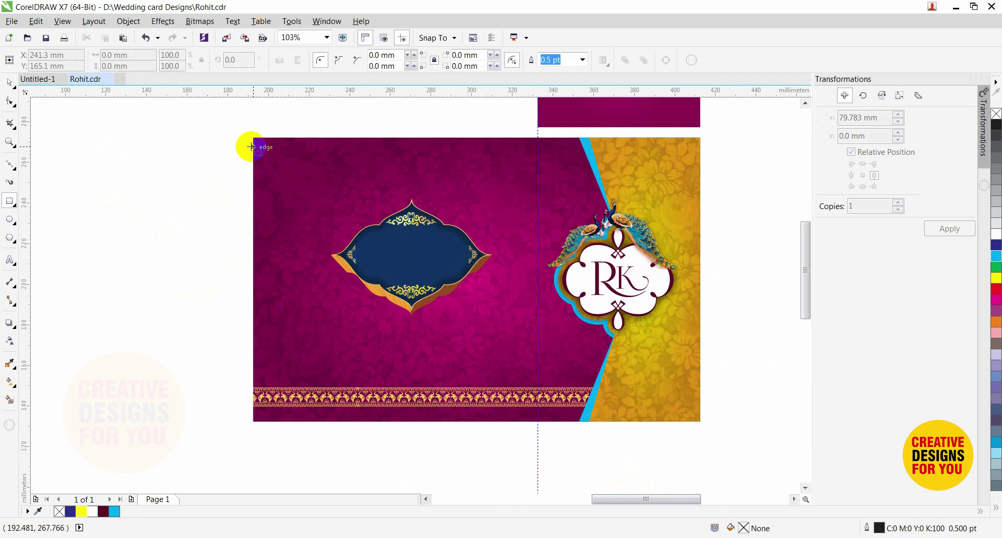
drag(253, 147, 506, 128)
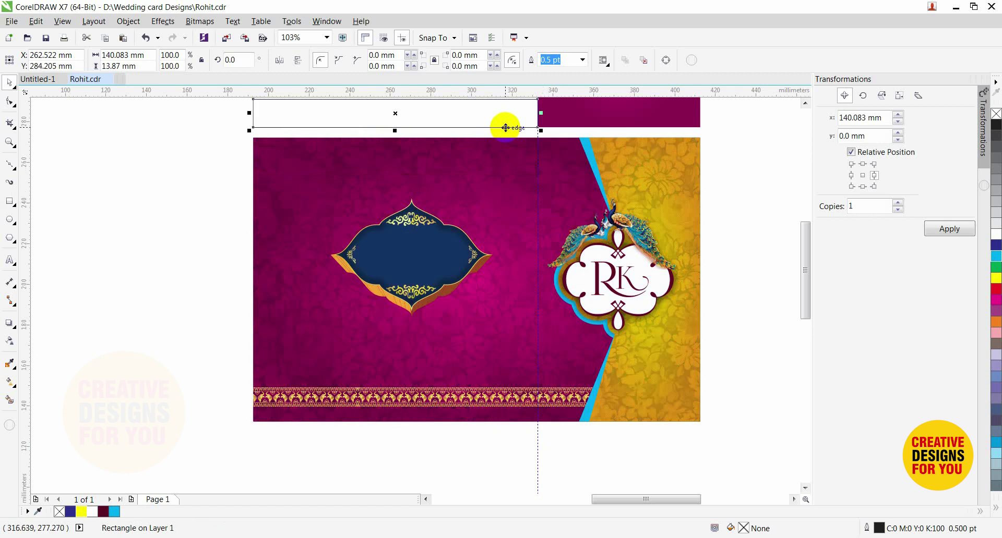
Centre the blue frame horizontally on the helper rectangle and raise it to about Y 220.5 mm.
click(422, 244)
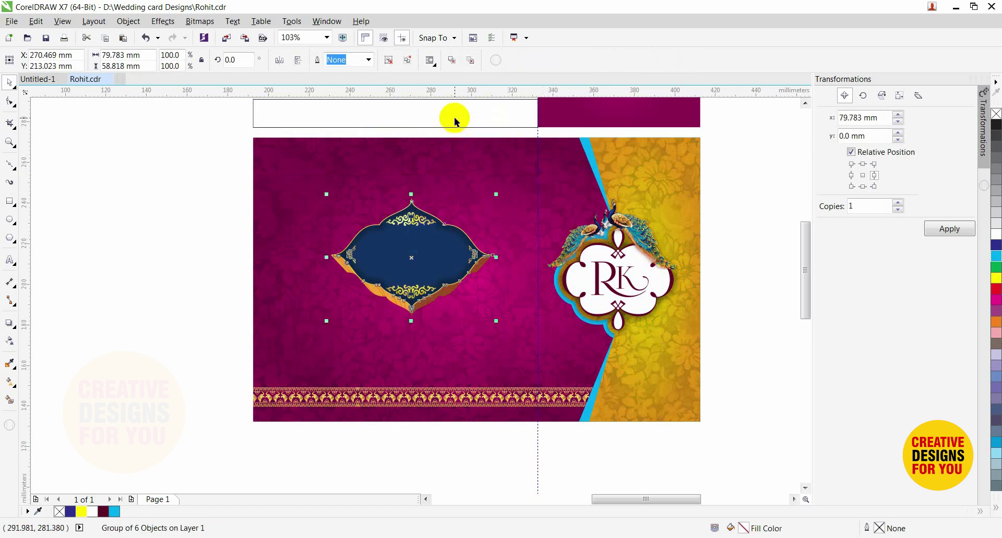
shift+click(457, 127)
key(c)
click(244, 175)
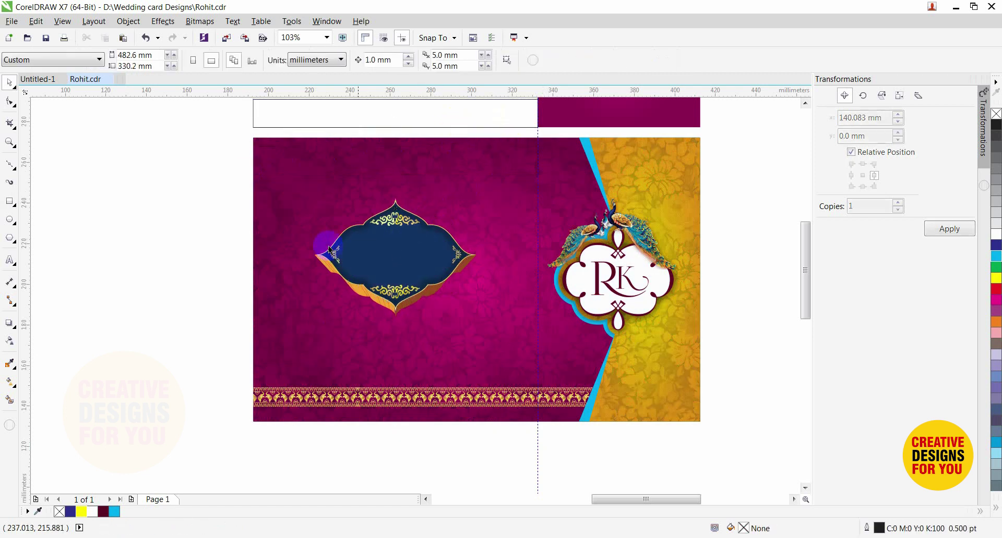
click(388, 261)
drag(389, 263, 389, 249)
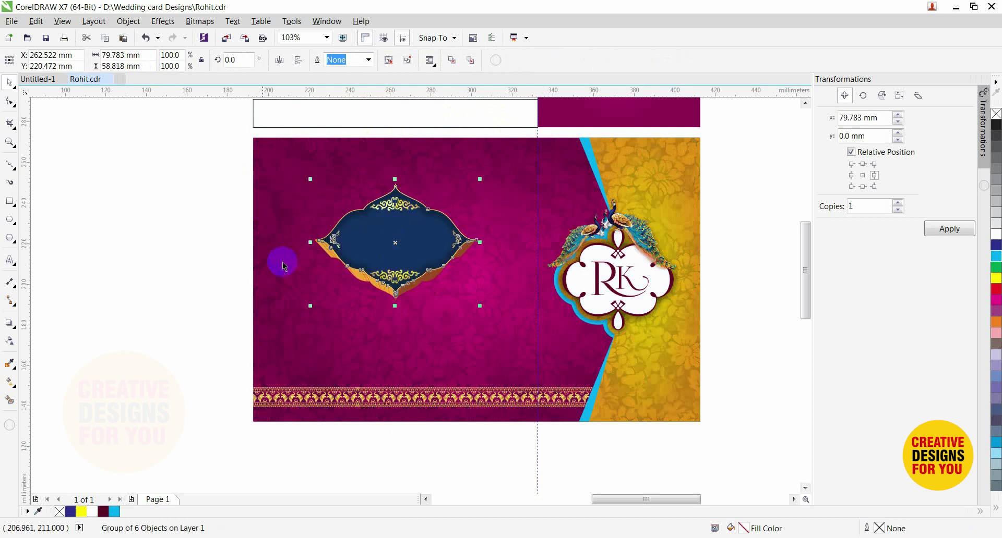
Add a drop shadow below the blue frame with a vertical offset of about -3.4 mm, opacity 61 and feathering 15.
click(210, 264)
click(386, 263)
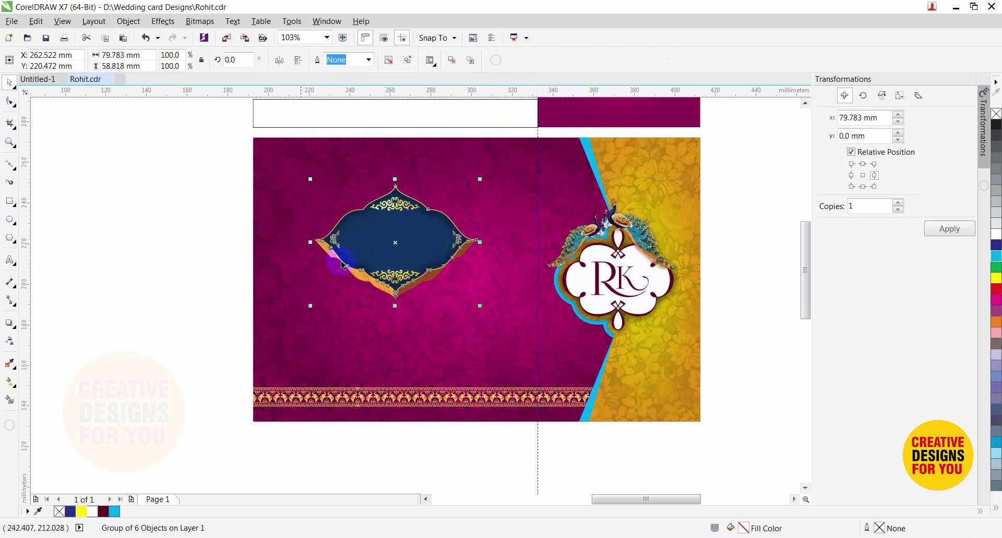
click(10, 323)
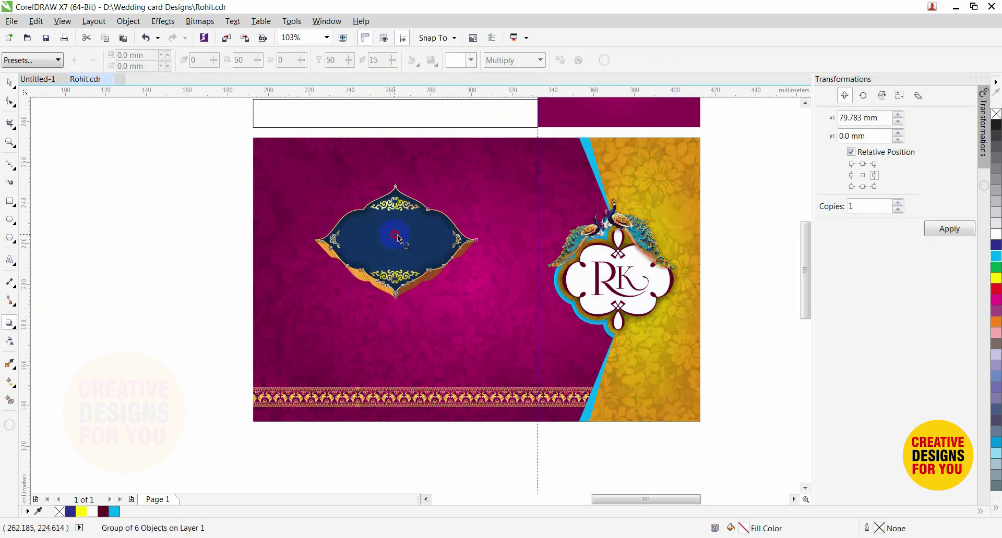
drag(396, 308, 395, 309)
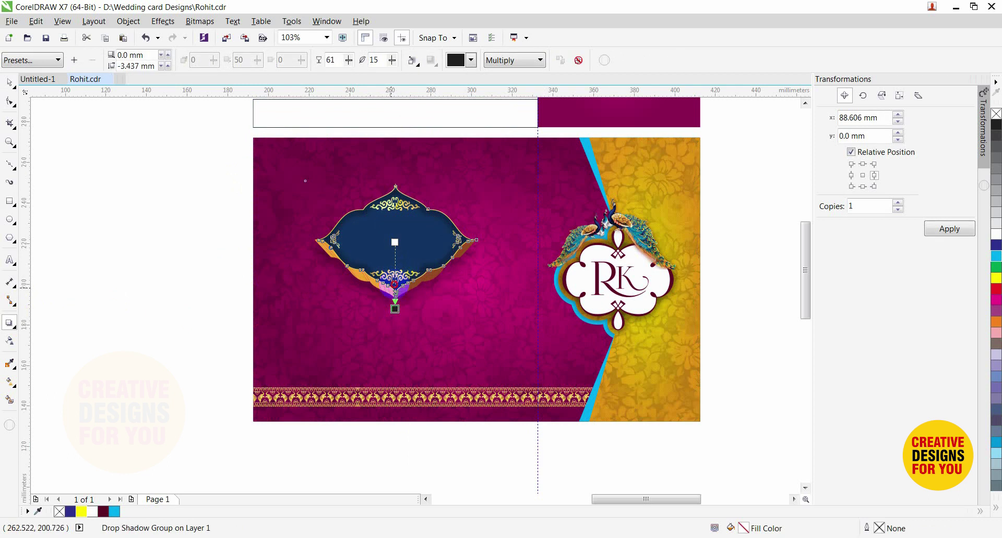
key(space)
click(161, 258)
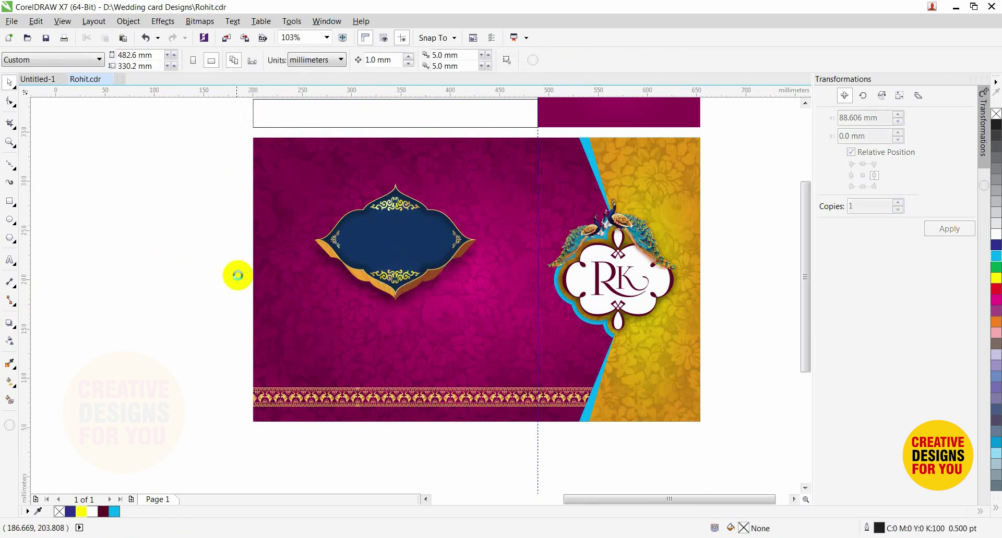
Place the Ganesha artwork in front of the blue frame's upper tip, scaled to about 24.9 mm wide.
scroll(233, 265, down, 2)
drag(72, 167, 523, 250)
click(179, 230)
scroll(222, 249, up, 4)
key(shift+Page_Up)
key(F2)
drag(352, 187, 623, 319)
drag(535, 319, 542, 287)
scroll(541, 301, down, 2)
scroll(541, 301, down, 4)
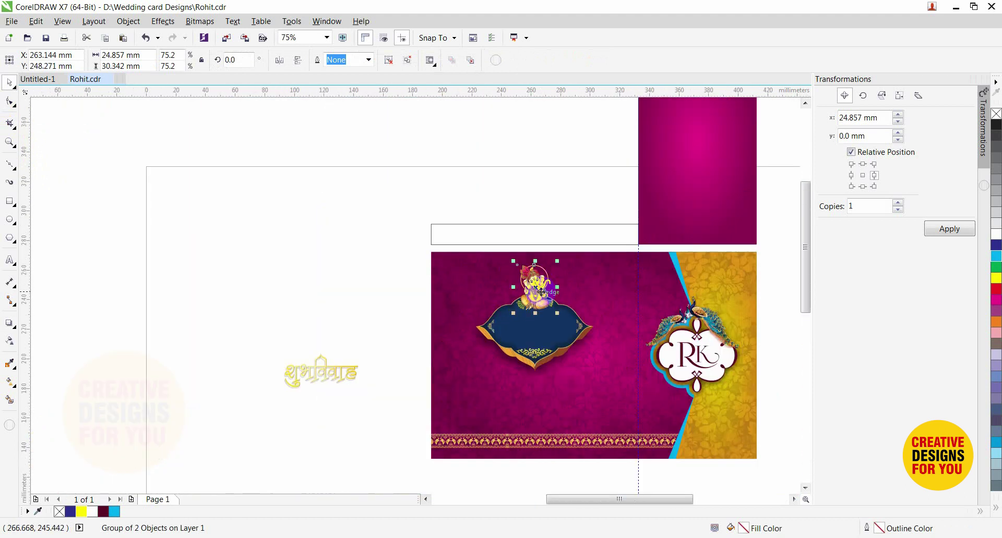
Move the golden शुभविवाह lettering into the blue frame and scale it down to fit centrally below the Ganesha.
scroll(467, 441, up, 1)
drag(234, 298, 57, 400)
drag(201, 349, 540, 296)
scroll(610, 358, up, 3)
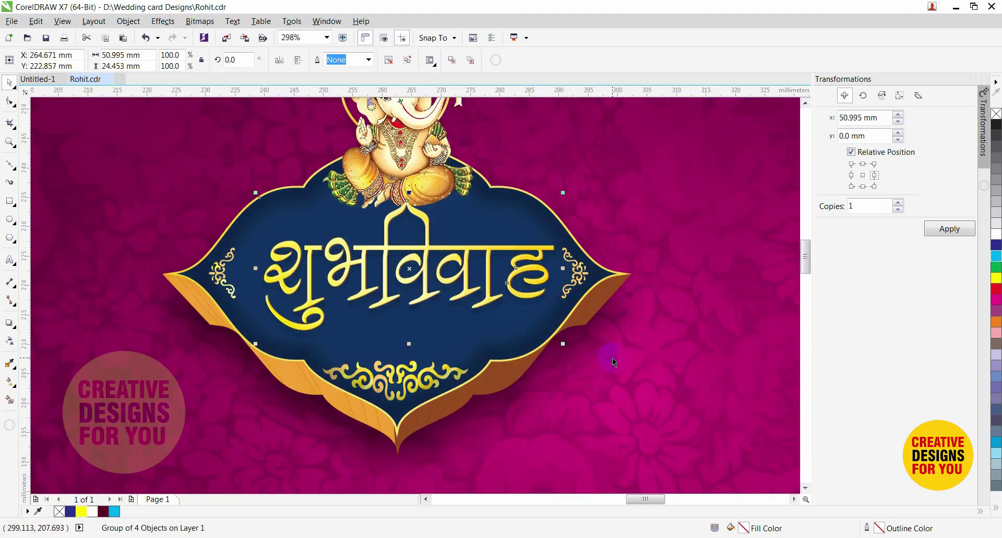
drag(537, 298, 533, 299)
drag(559, 345, 505, 299)
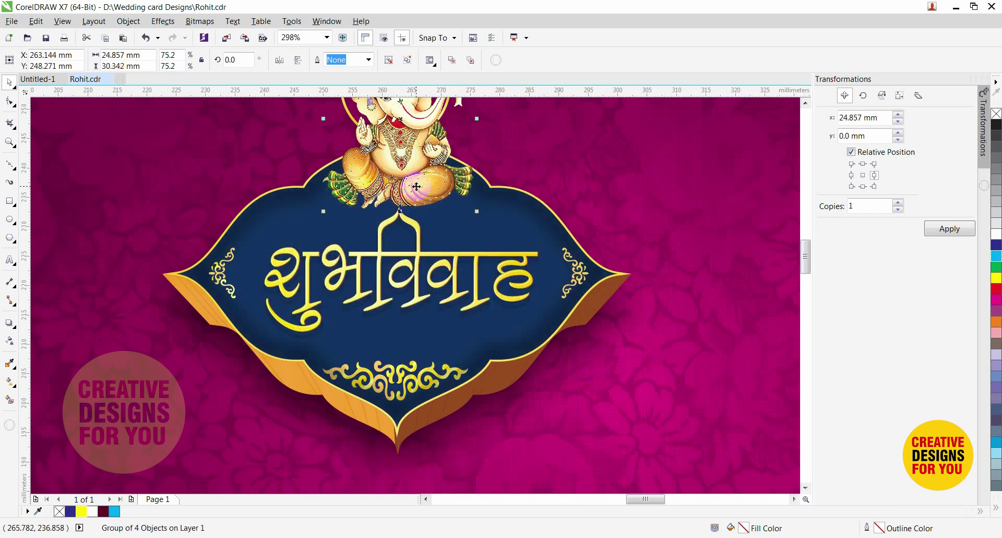
Scale the Ganesha down to about 22.5 mm wide and group it with the lettering and the blue frame.
drag(477, 213, 472, 209)
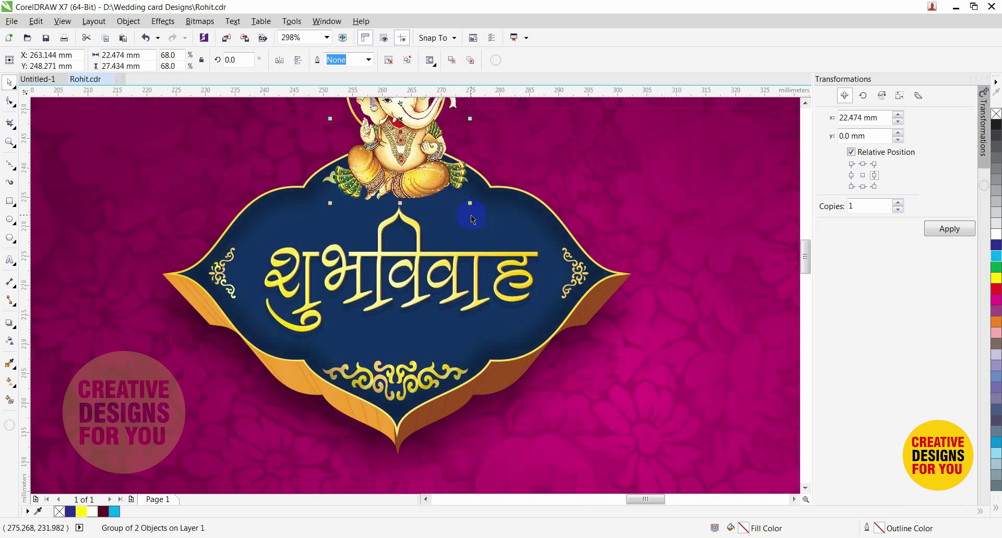
scroll(472, 209, down, 2)
drag(287, 139, 534, 299)
key(ctrl+g)
click(297, 270)
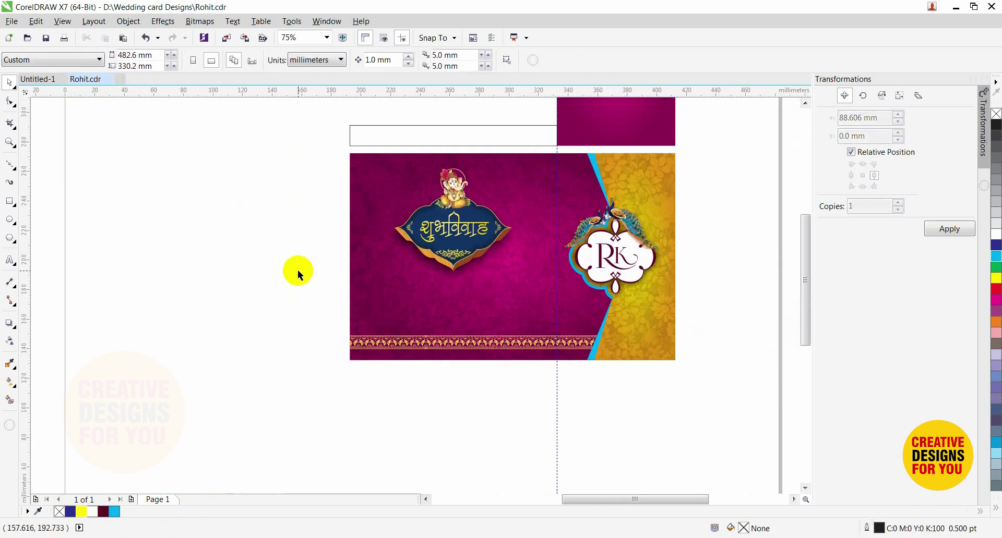
Place the two-line Sanskrit verse with its orange side ornaments beneath the blue frame, centred horizontally on it.
scroll(293, 274, down, 1)
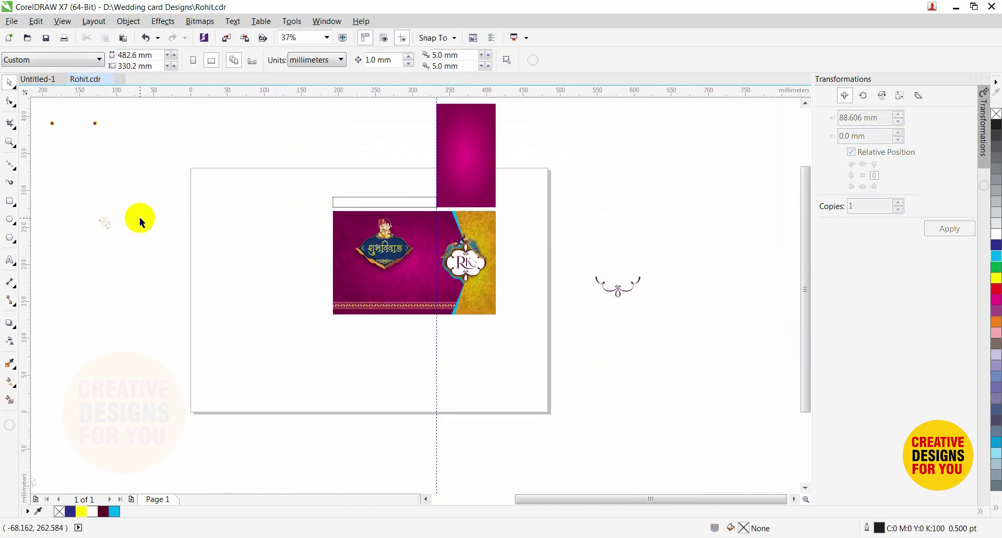
click(89, 124)
drag(89, 125, 398, 278)
shift+click(404, 258)
click(411, 350)
drag(279, 252, 431, 308)
key(F2)
drag(319, 199, 527, 330)
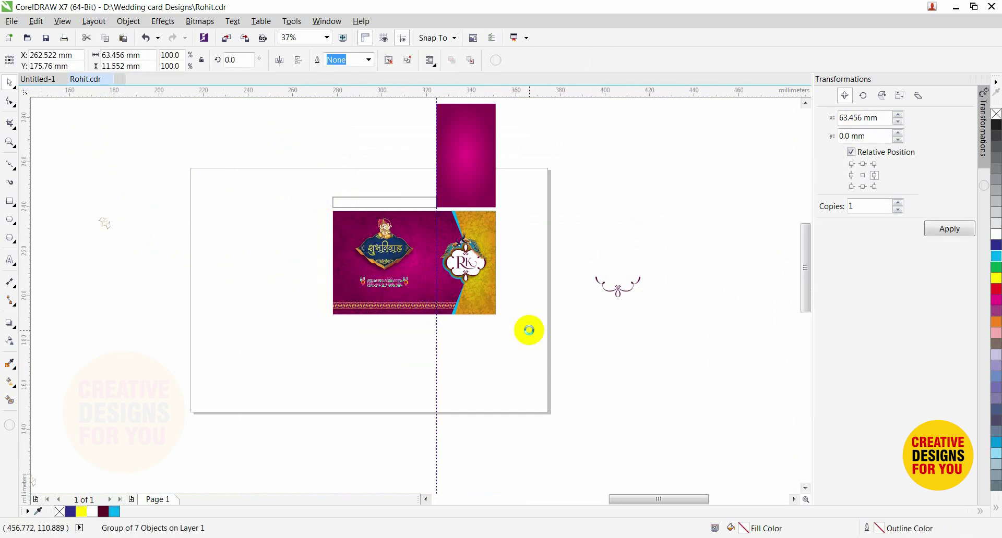
click(92, 334)
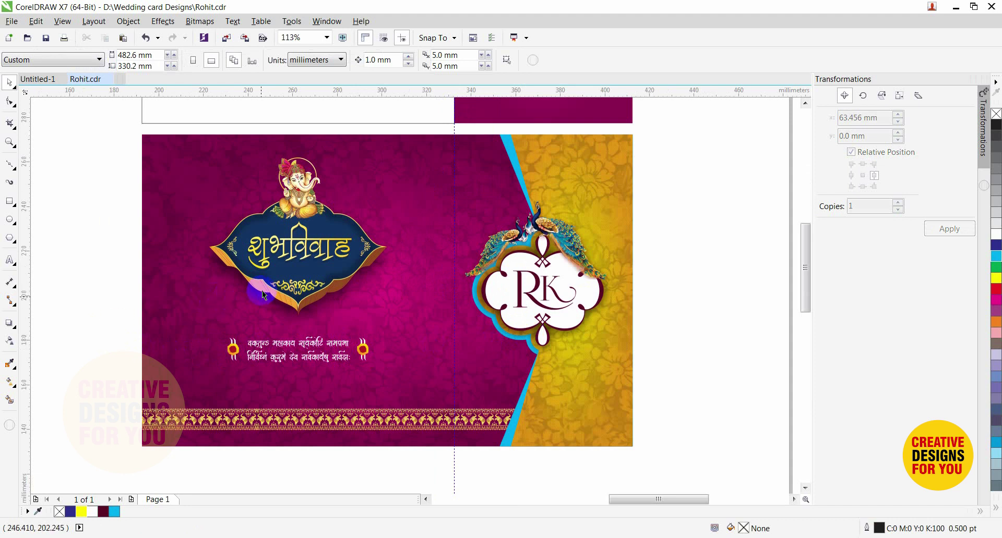
Delete the helper rectangle above the card.
scroll(264, 296, down, 4)
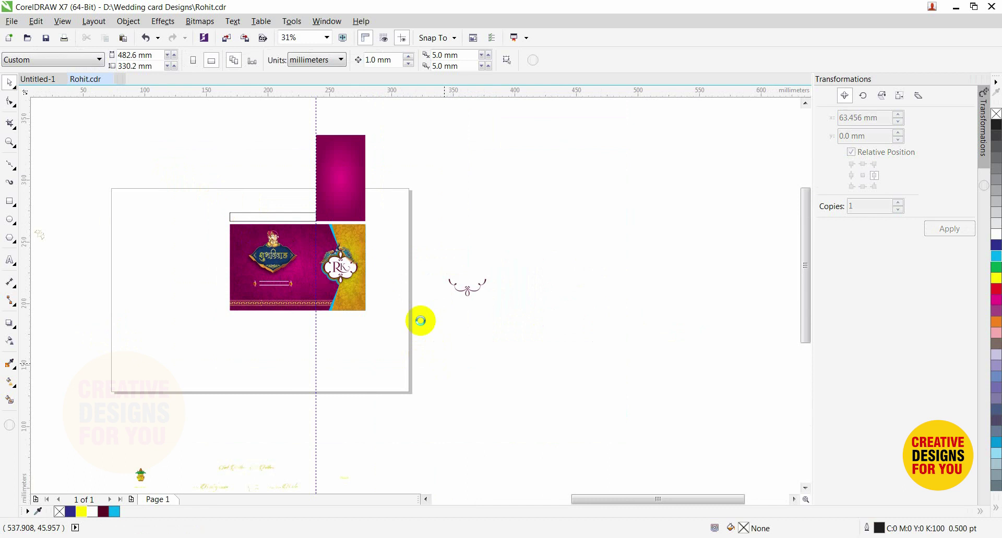
scroll(388, 215, up, 2)
click(394, 209)
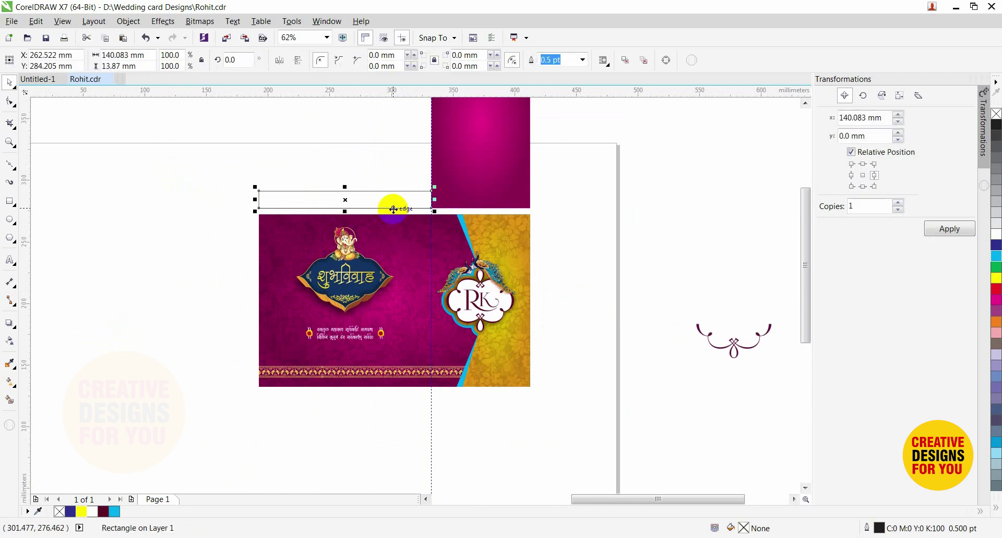
key(Delete)
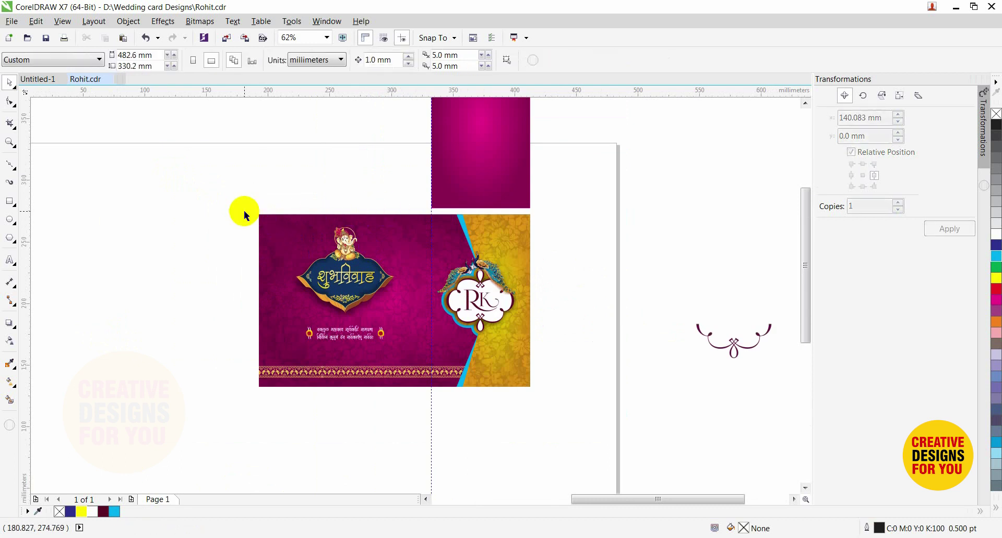
Copy the magenta textured background to the empty area below the card and delete the vertical guideline.
click(383, 215)
scroll(383, 215, down, 2)
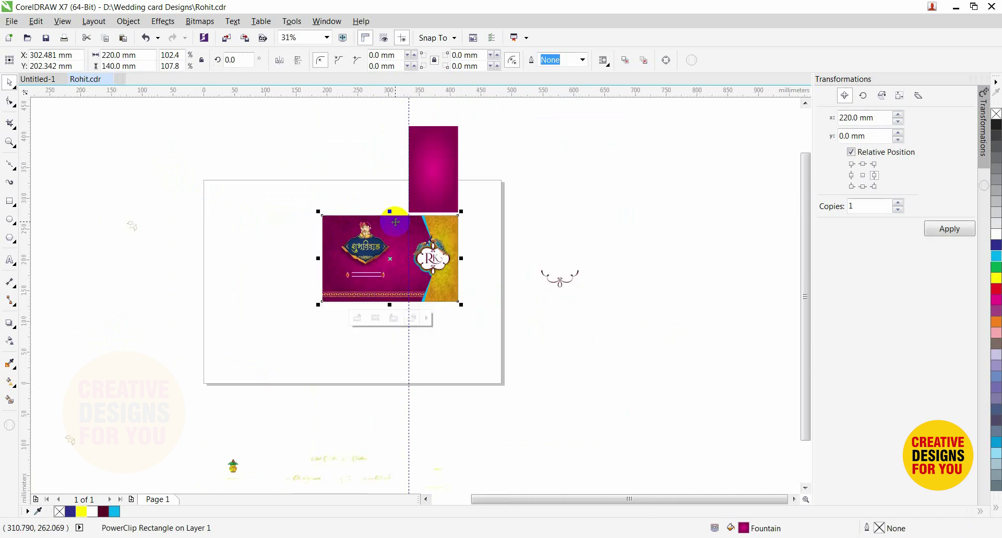
drag(396, 222, 388, 316)
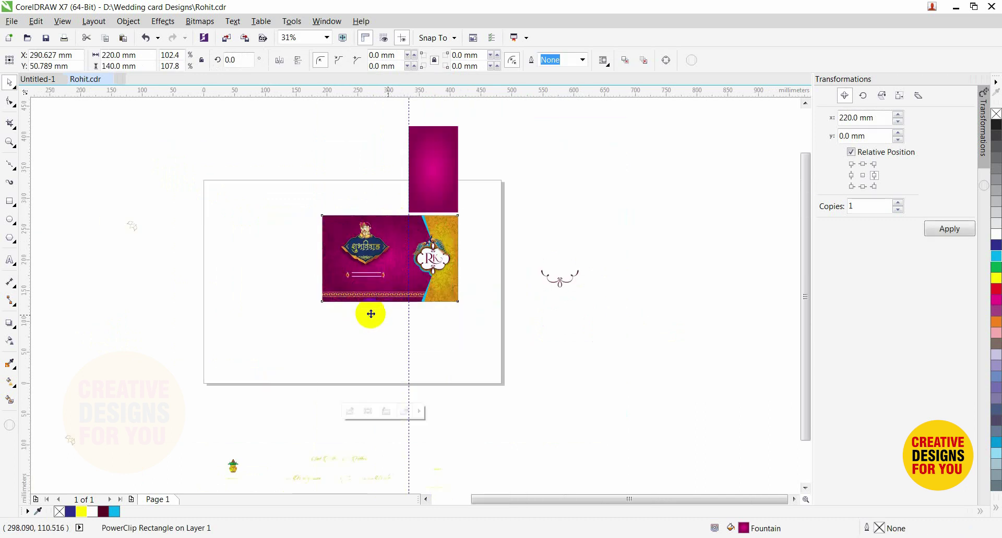
click(271, 285)
scroll(363, 250, up, 2)
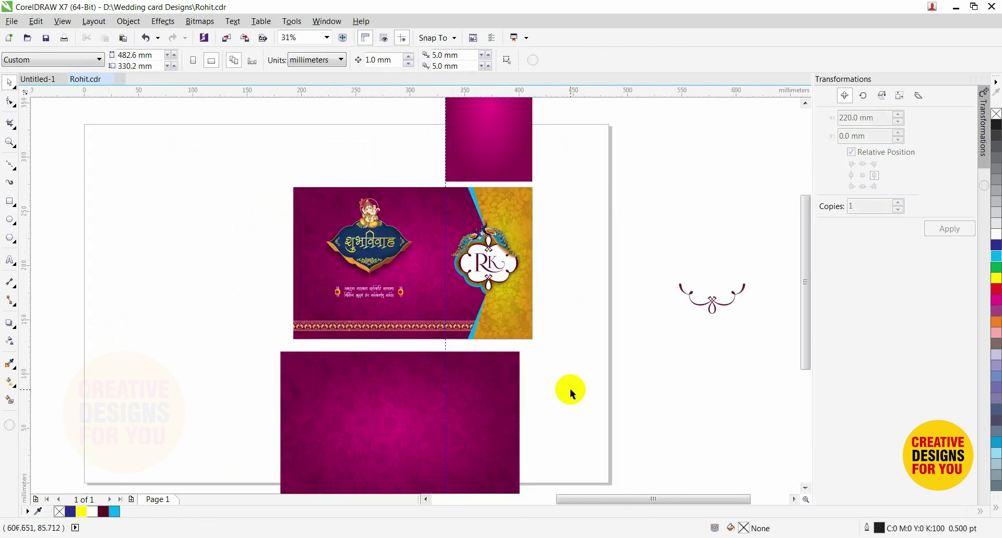
click(445, 348)
key(Delete)
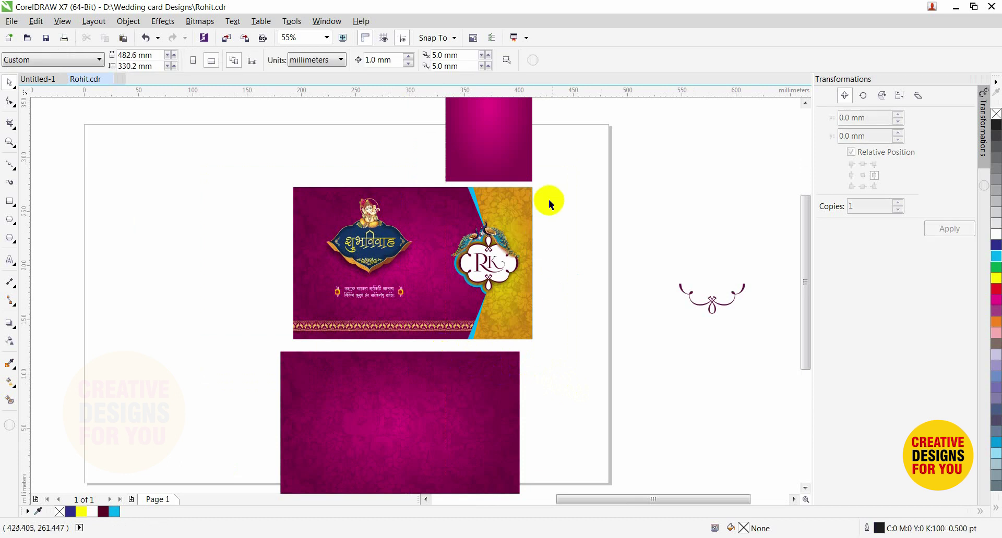
Group the finished card's artwork and align the 80 mm wide gradient rectangle with its vertical centre over the gold side.
drag(412, 283, 277, 342)
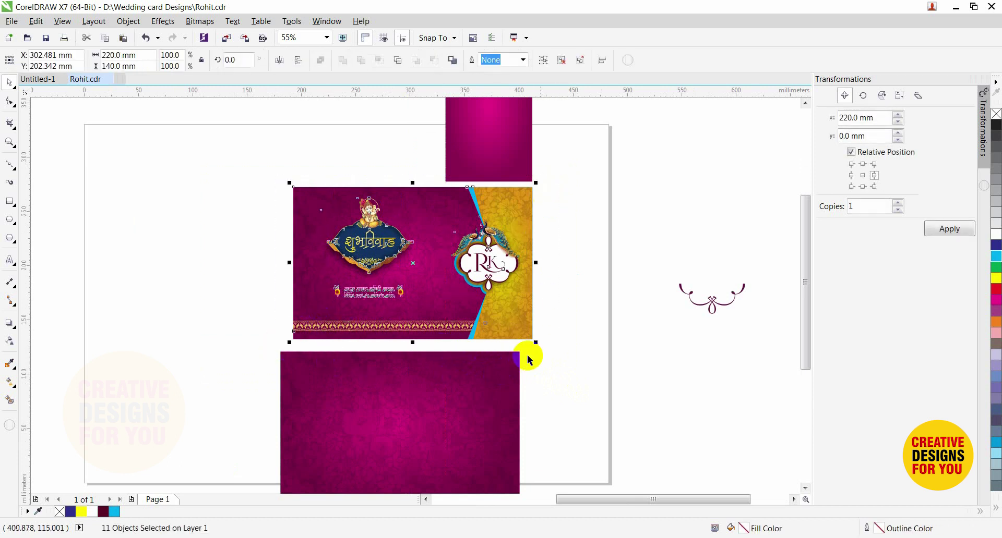
click(583, 271)
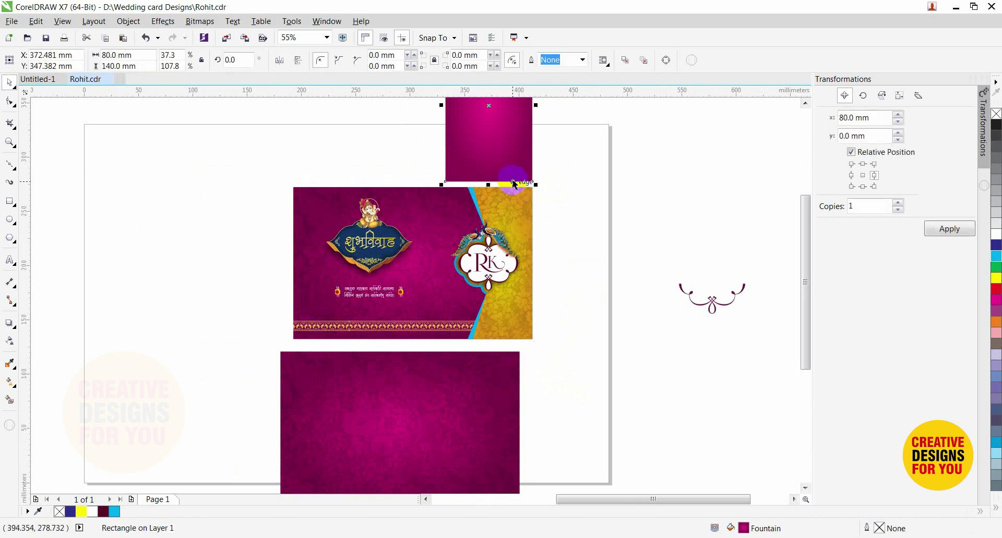
shift+click(513, 212)
key(e)
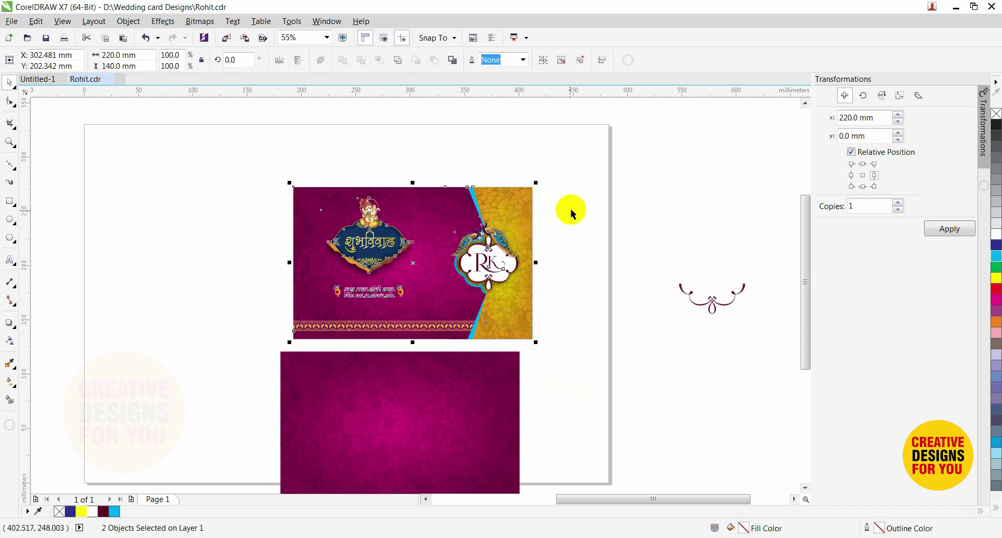
Bring the gradient rectangle to the front and mirror a 140 mm wide copy of it across the card's remaining area.
drag(582, 154, 414, 352)
key(shift+Page_Up)
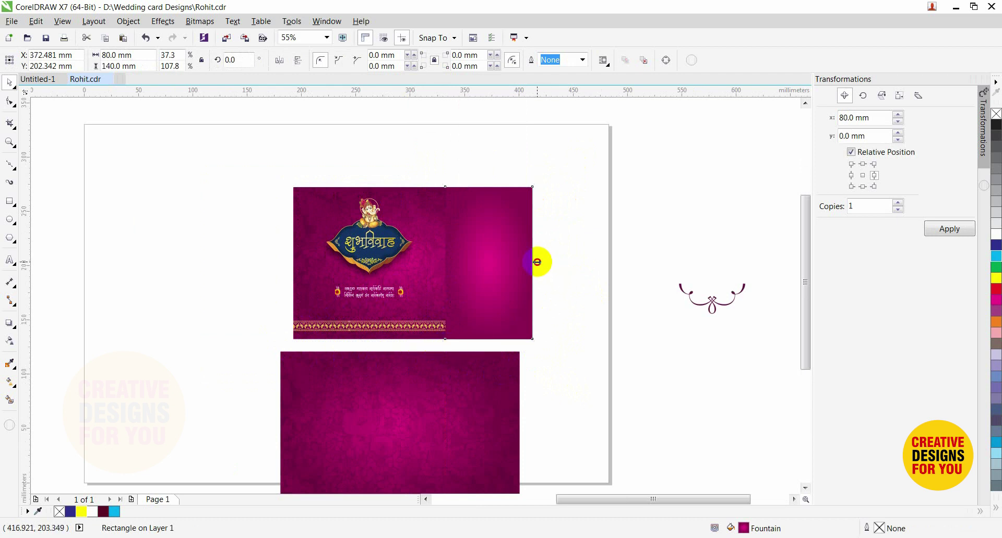
drag(537, 262, 303, 263)
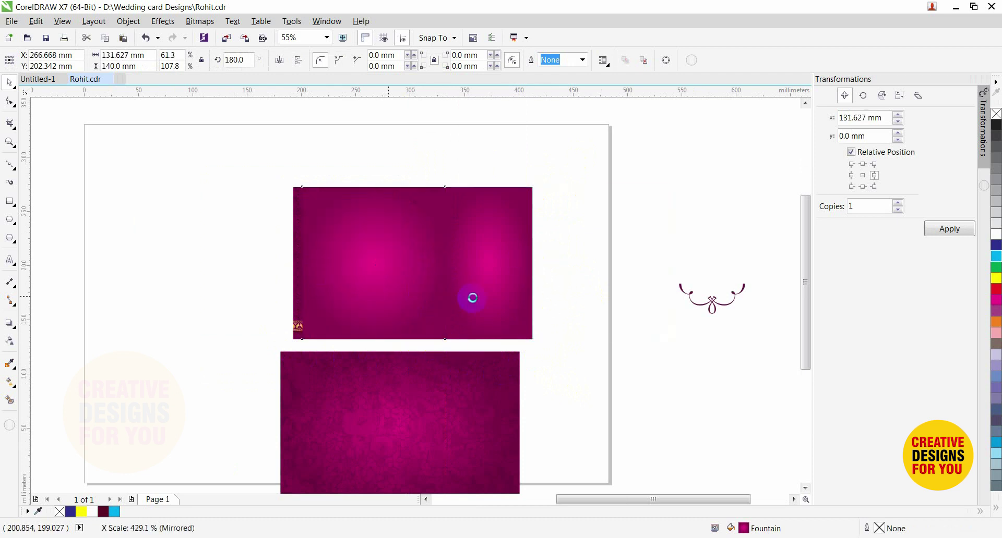
key(ctrl+z)
drag(537, 264, 296, 264)
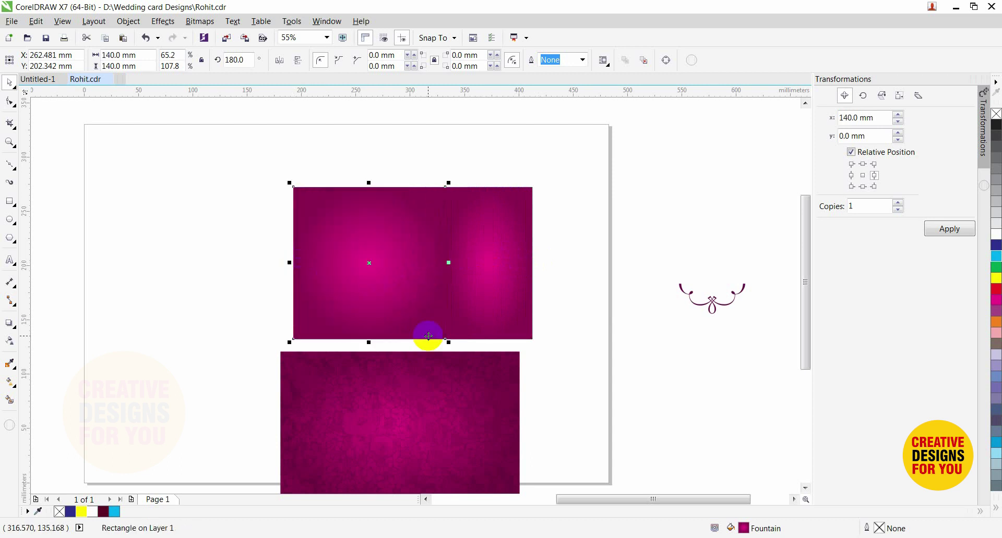
Send both gradient rectangles behind the card artwork.
click(604, 290)
click(492, 253)
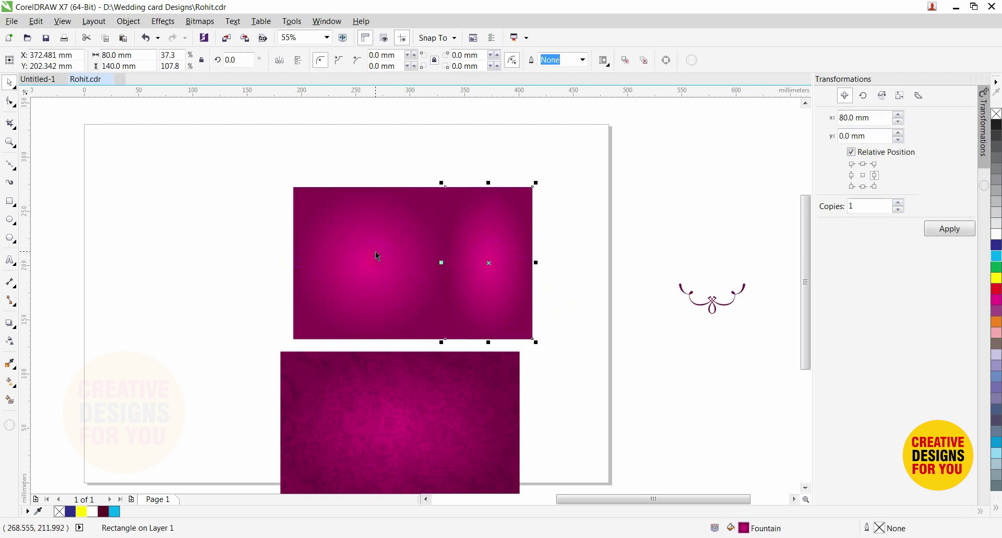
shift+click(376, 253)
key(shift+Page_Down)
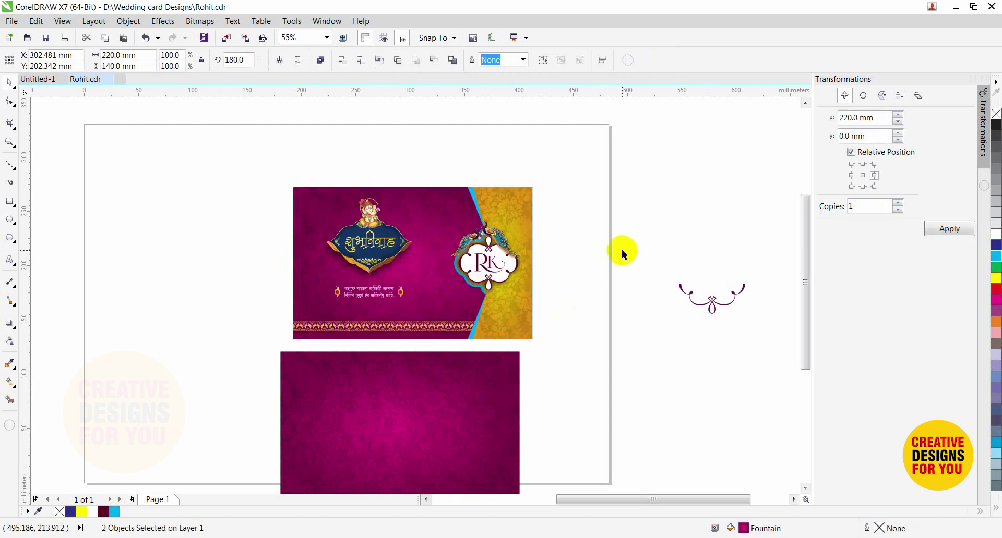
PowerClip the grouped card artwork into the 80 mm gradient rectangle on the monogram side.
click(622, 250)
click(391, 208)
key(F2)
drag(258, 157, 642, 374)
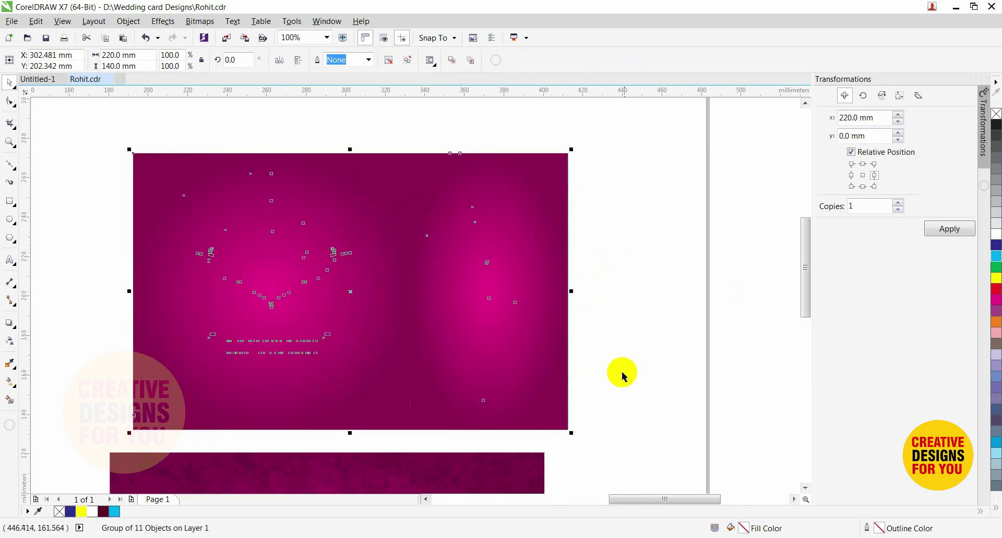
click(528, 298)
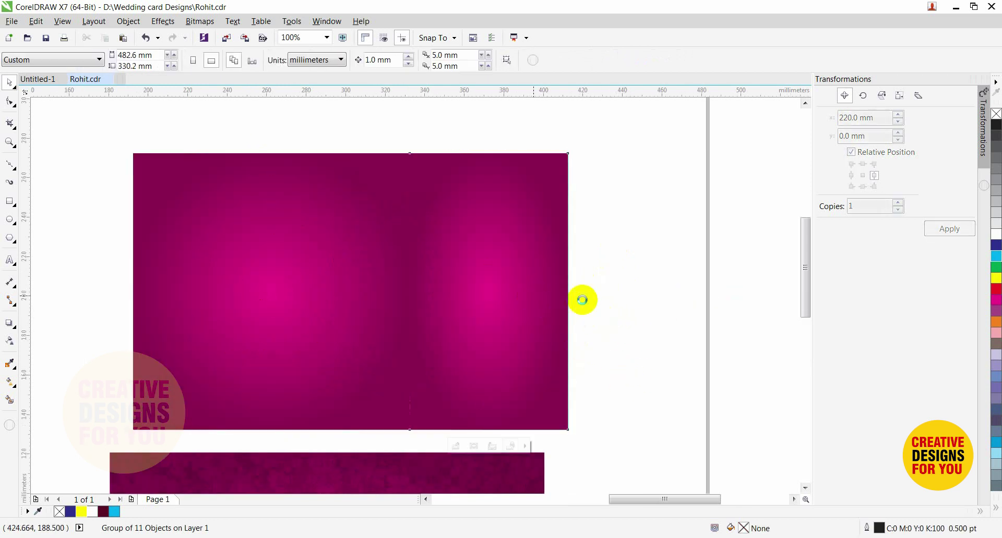
click(611, 272)
click(523, 232)
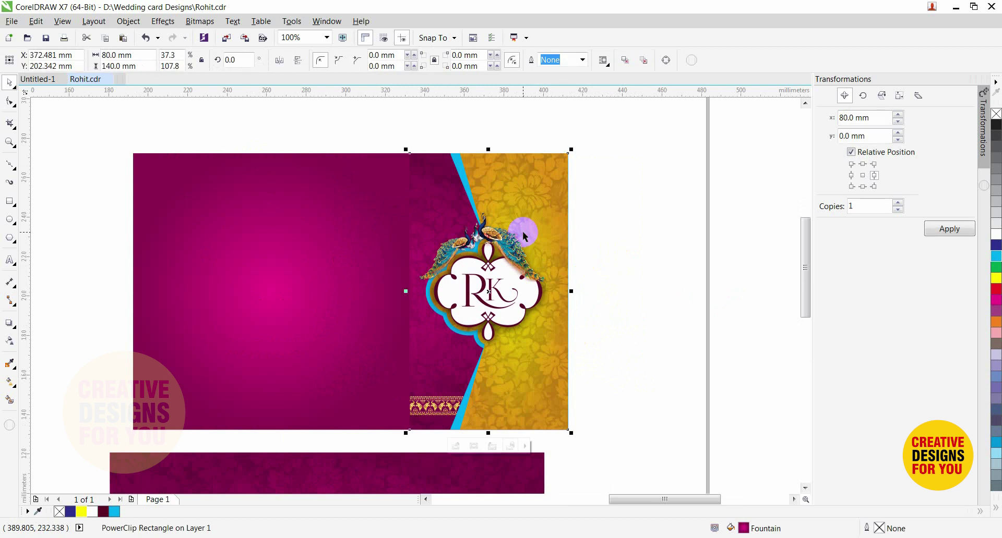
PowerClip the second copy of the grouped artwork into the 140 mm gradient rectangle on the Ganesha side.
click(521, 250)
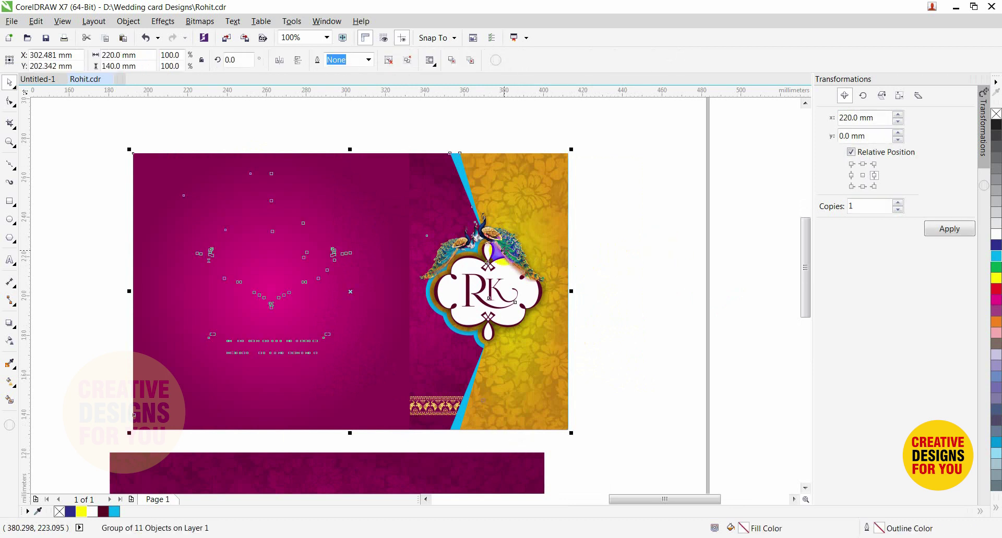
click(295, 241)
click(613, 246)
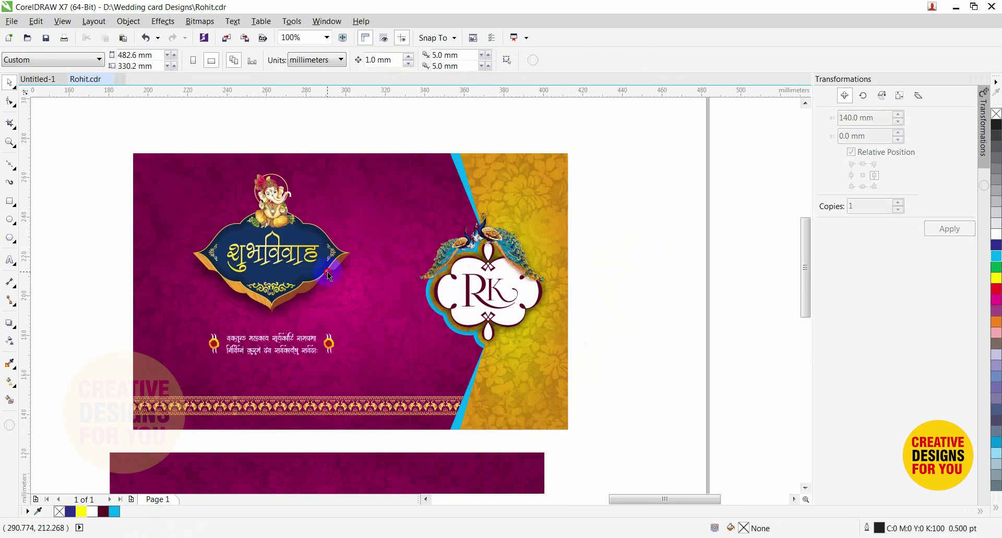
click(474, 321)
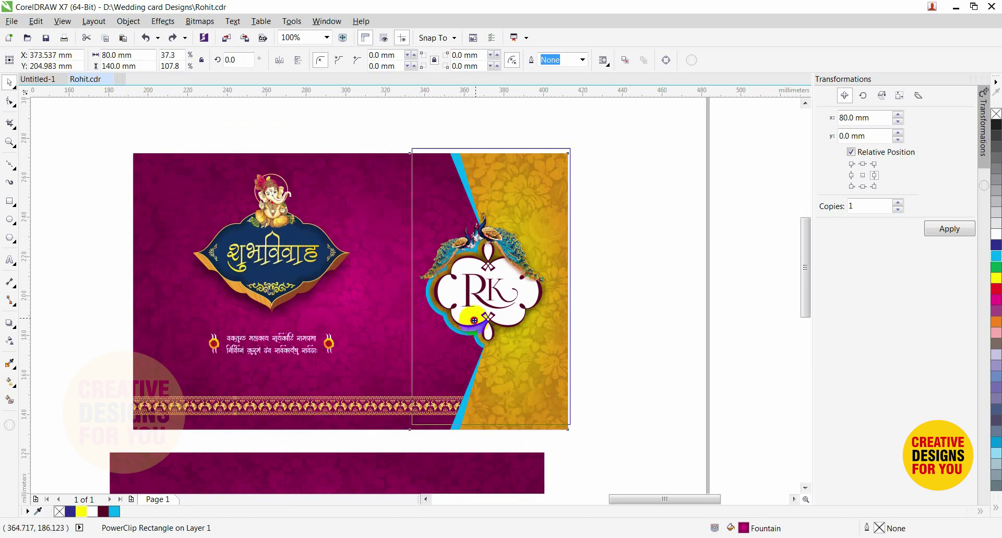
drag(474, 320, 505, 301)
key(ctrl+z)
click(620, 270)
Attach the monogram panel to the left edge of the plain textured background and the Ganesha panel to its right edge, top corners aligned.
scroll(620, 270, down, 1)
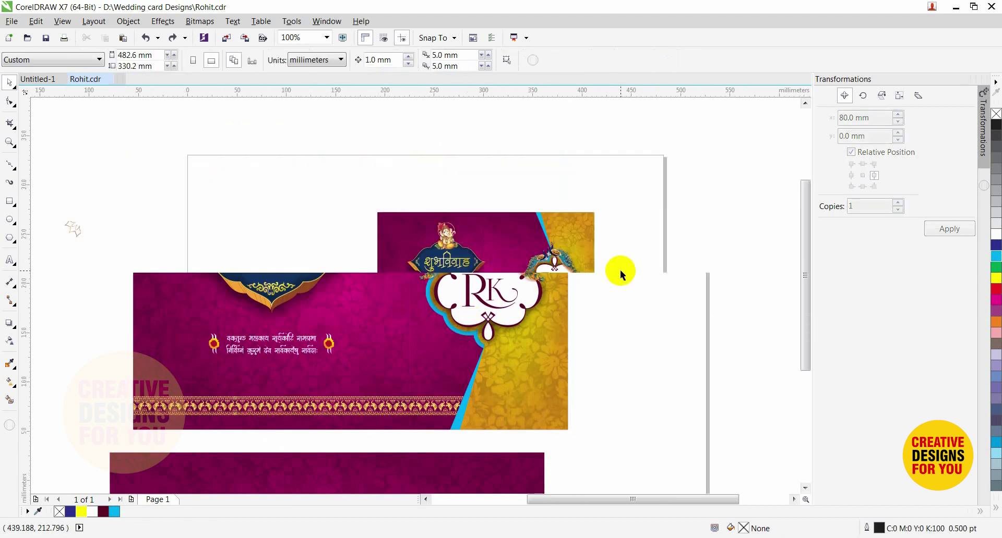
scroll(570, 324, up, 1)
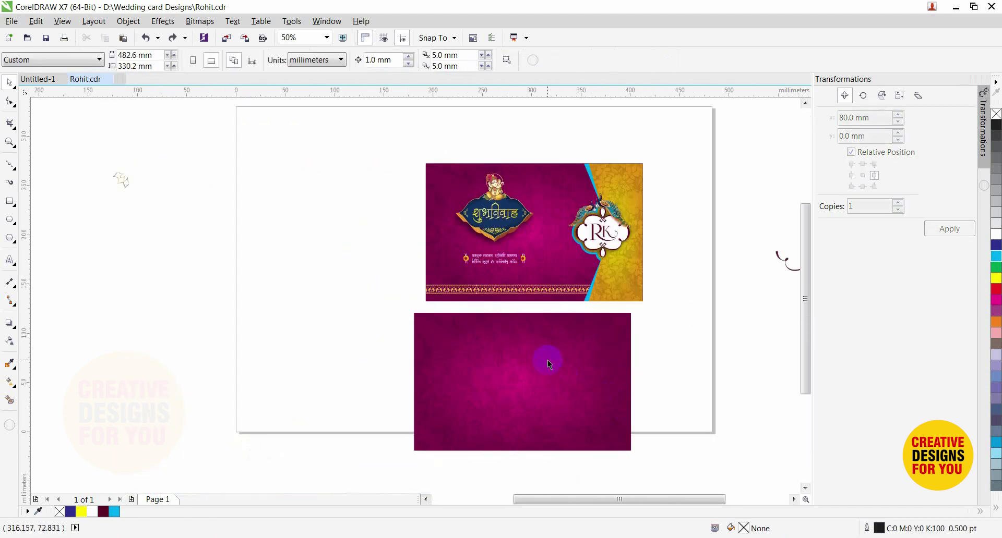
click(610, 230)
drag(609, 231, 375, 369)
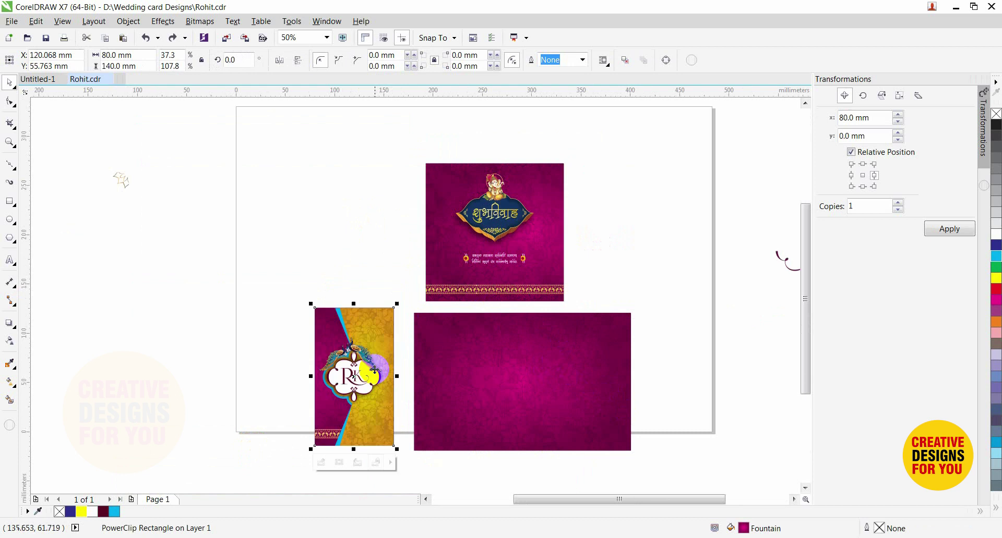
click(392, 319)
drag(394, 308, 423, 321)
click(431, 170)
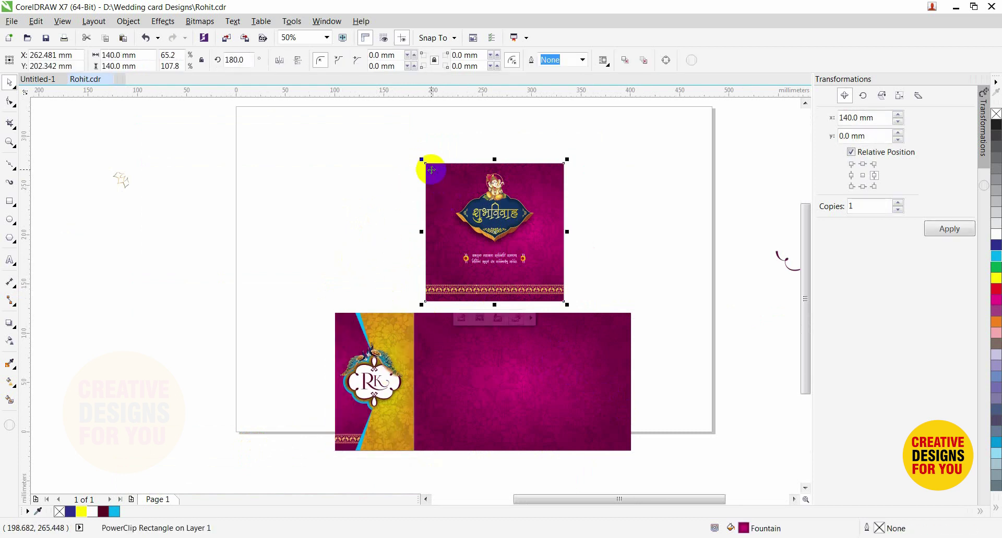
drag(427, 163, 631, 313)
Group the three joined panels, centre the strip on the page and move it up to the page's upper half.
drag(287, 296, 789, 465)
key(ctrl+g)
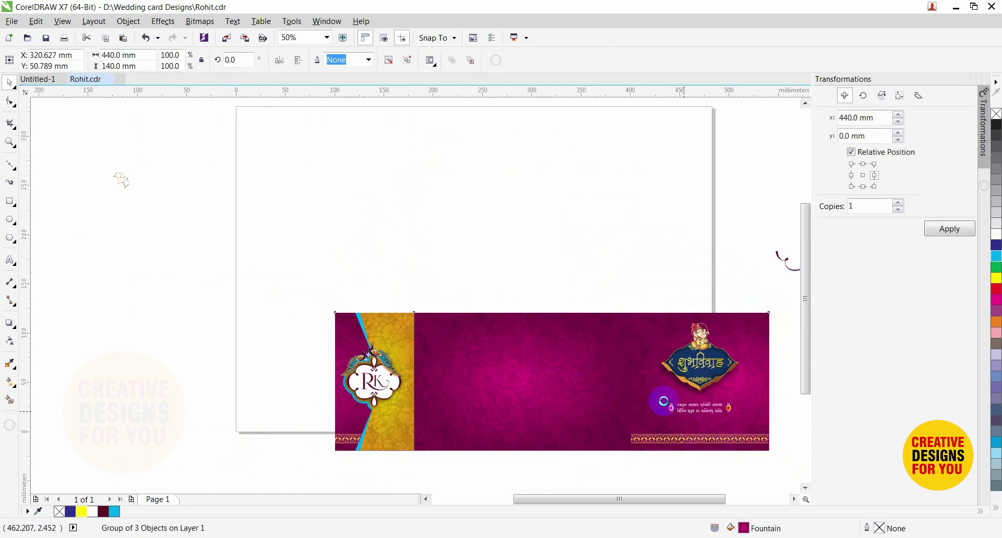
key(p)
drag(535, 283, 537, 209)
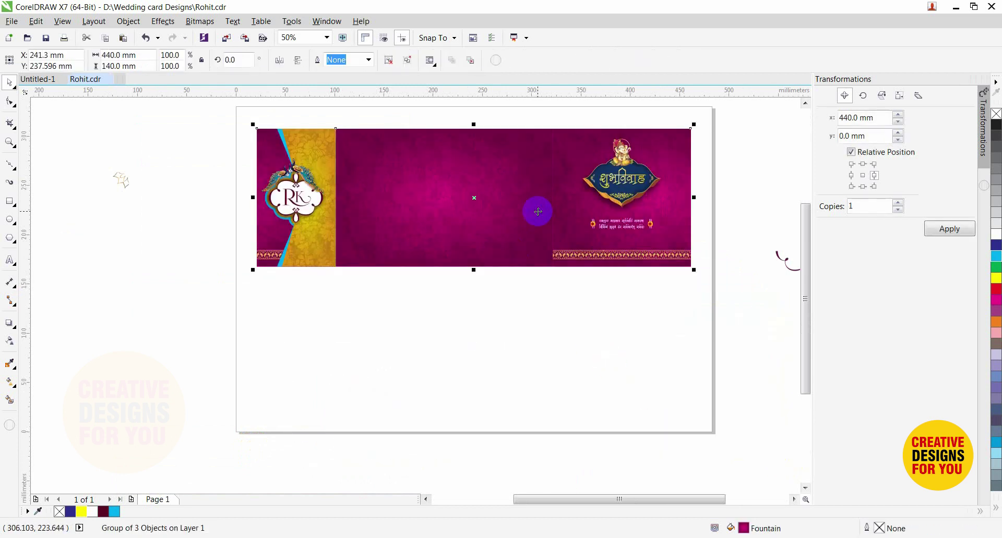
Copy the strip's middle textured panel straight down to the empty lower half of the page.
ctrl+click(509, 216)
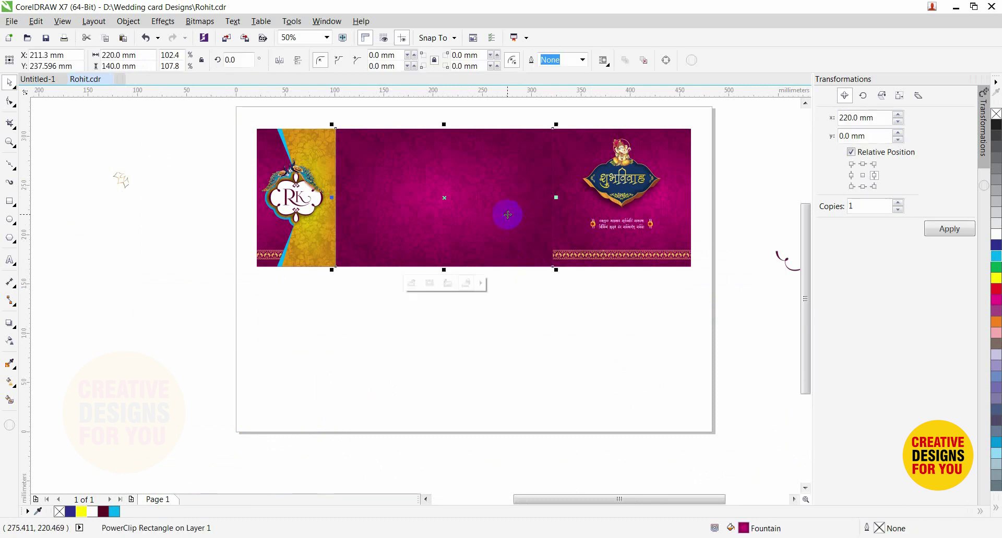
drag(505, 183, 505, 332)
key(F2)
drag(264, 250, 600, 429)
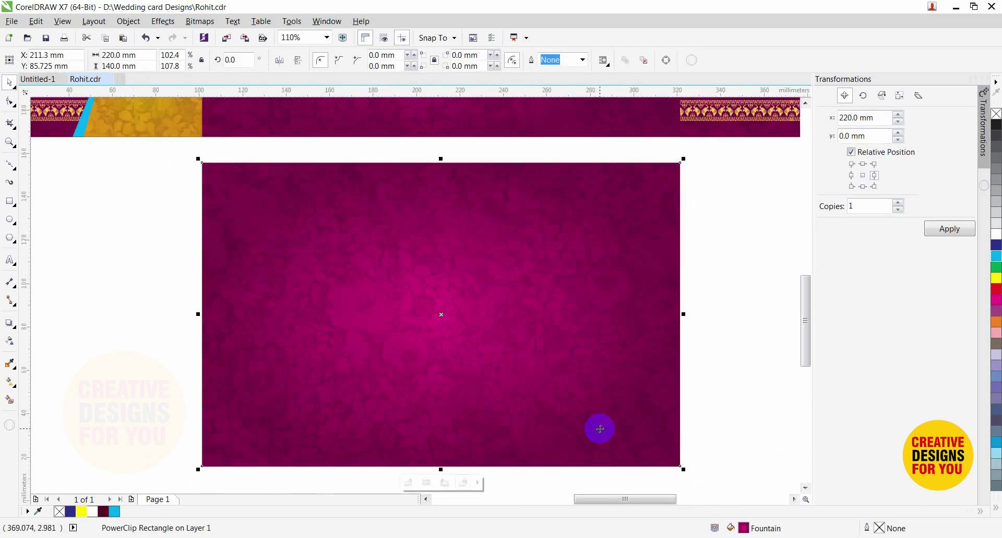
key(F11)
click(485, 418)
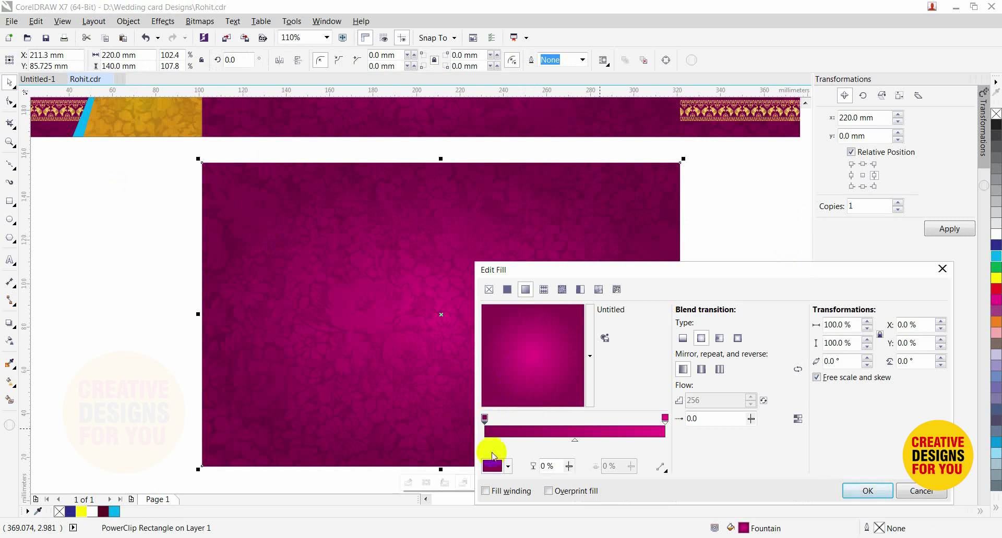
click(493, 466)
click(579, 387)
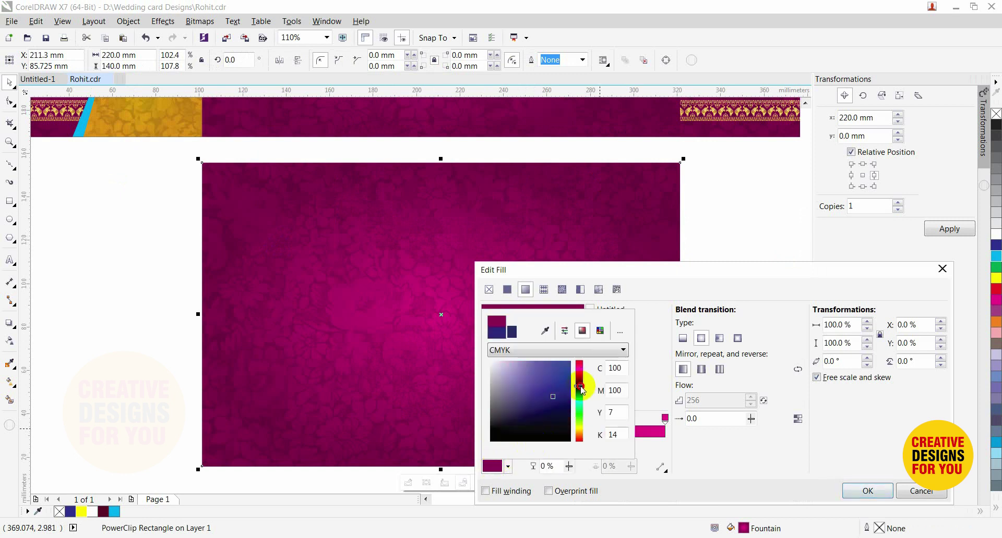
click(552, 411)
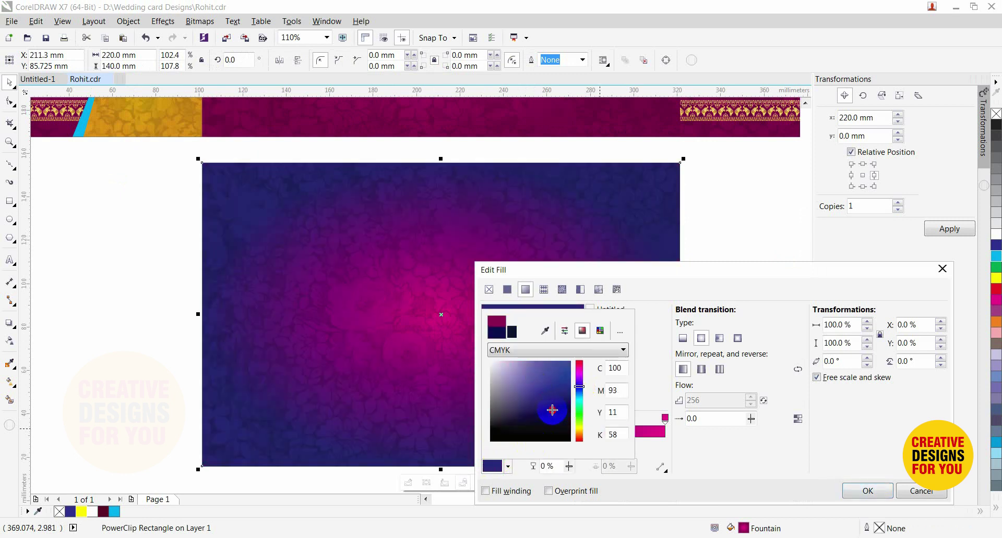
drag(553, 407, 553, 399)
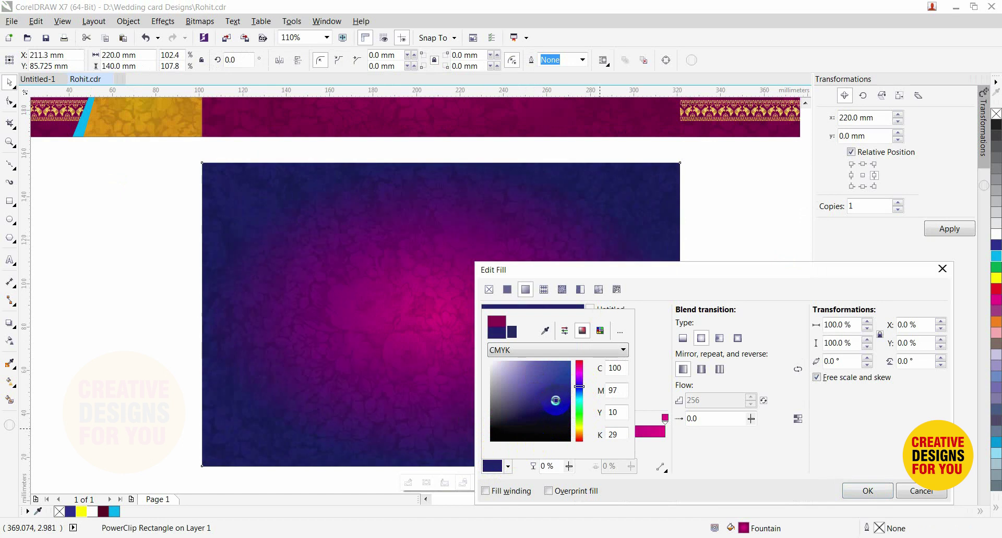
click(720, 465)
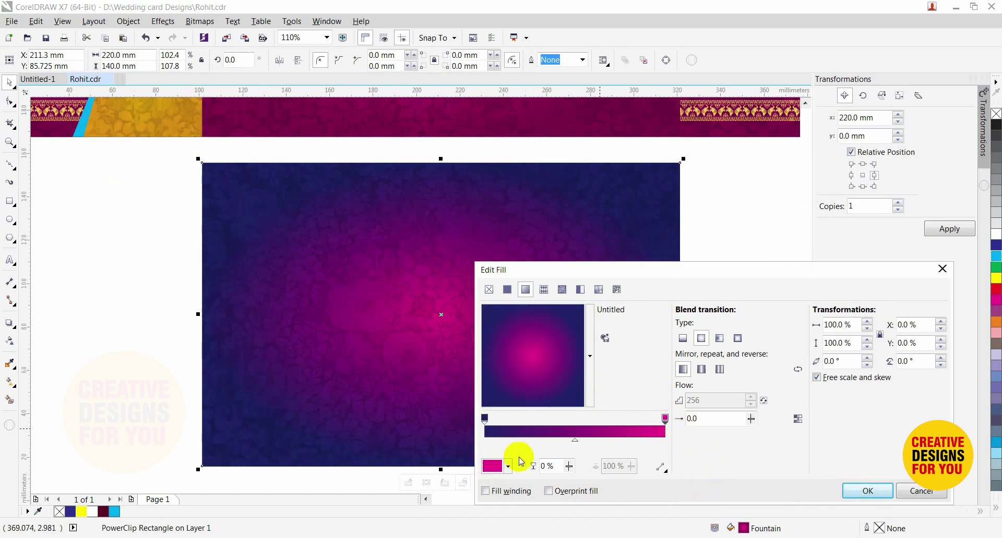
click(493, 466)
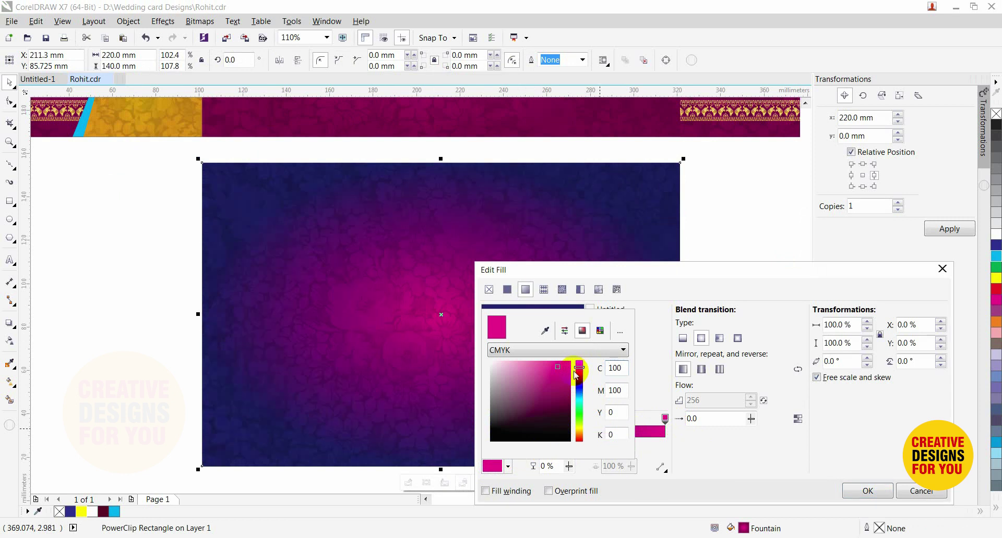
click(617, 413)
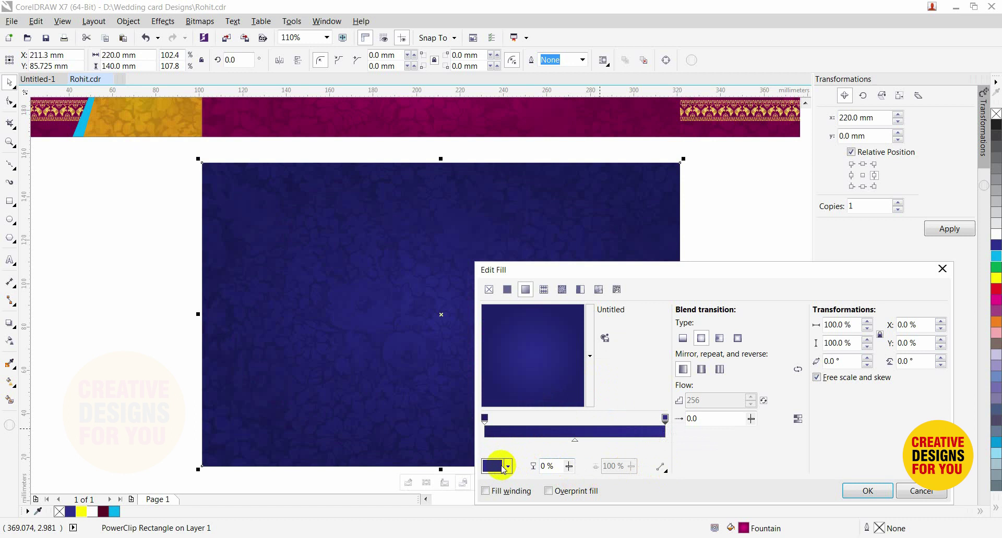
click(500, 466)
key(Escape)
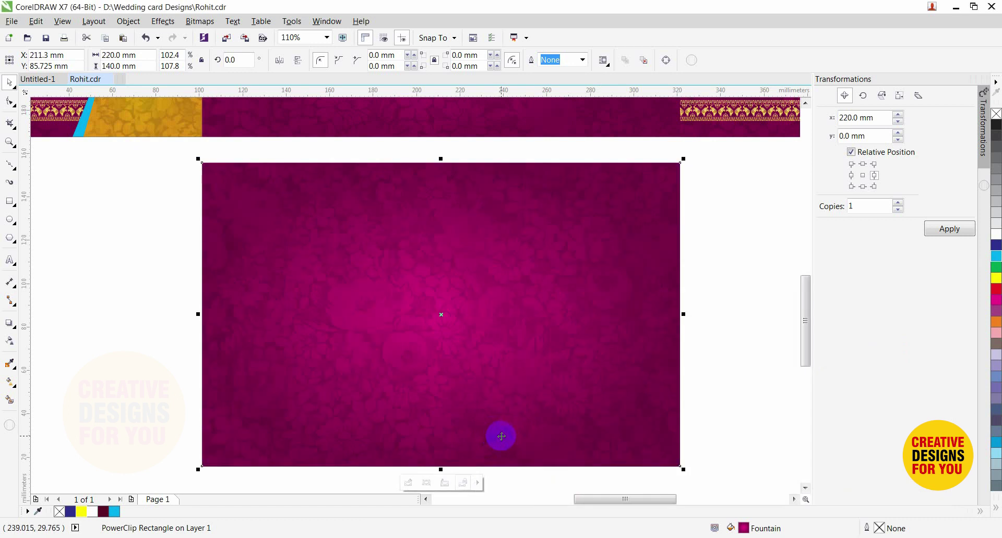
key(F11)
key(Escape)
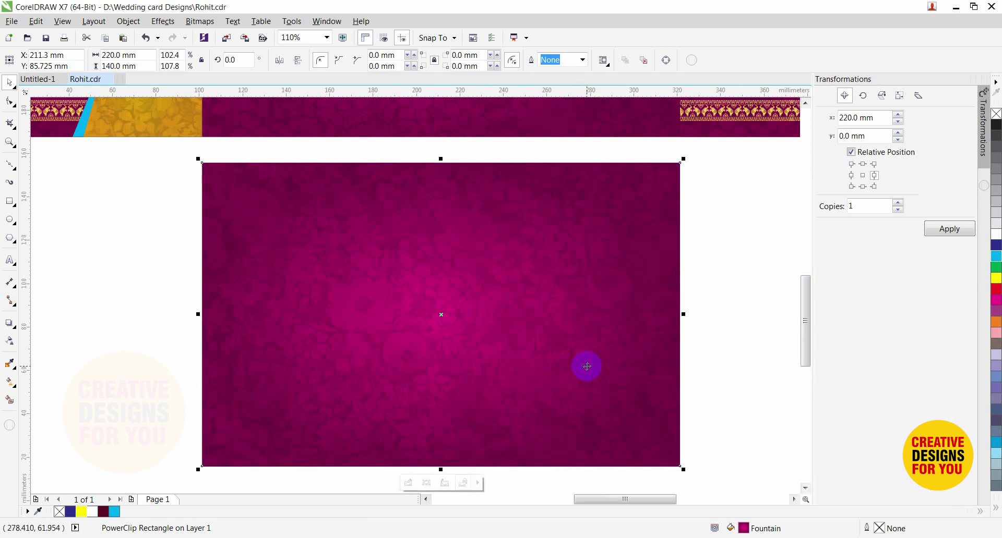
Colour the lower textured panel blue and set its fountain fill's centre colour to C100 M100 Y0 K0.
click(998, 246)
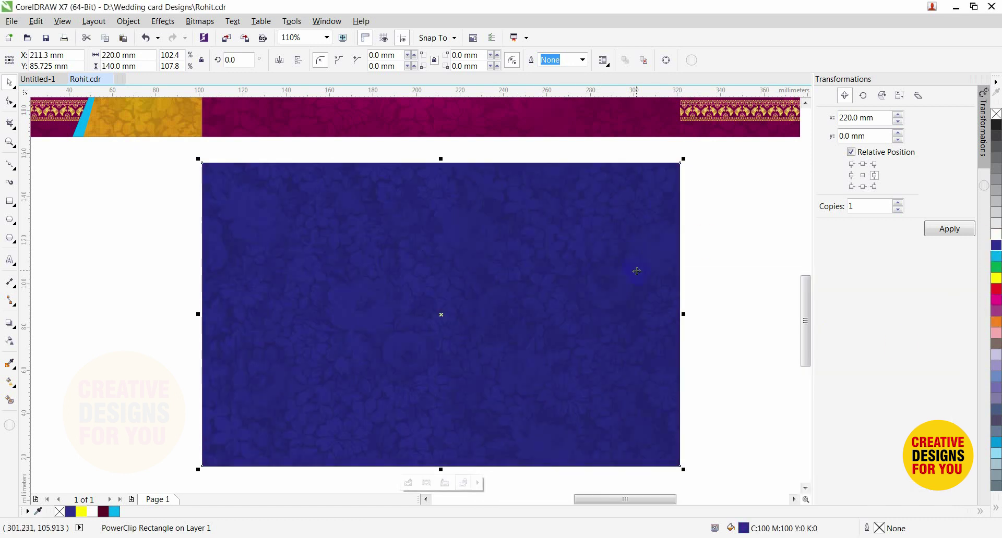
key(F11)
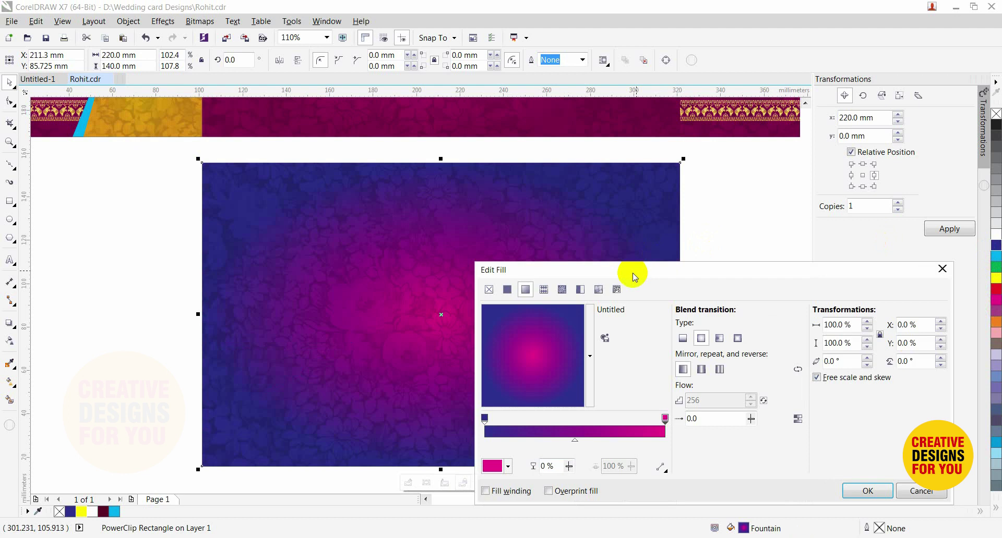
click(499, 468)
click(604, 369)
text(10)
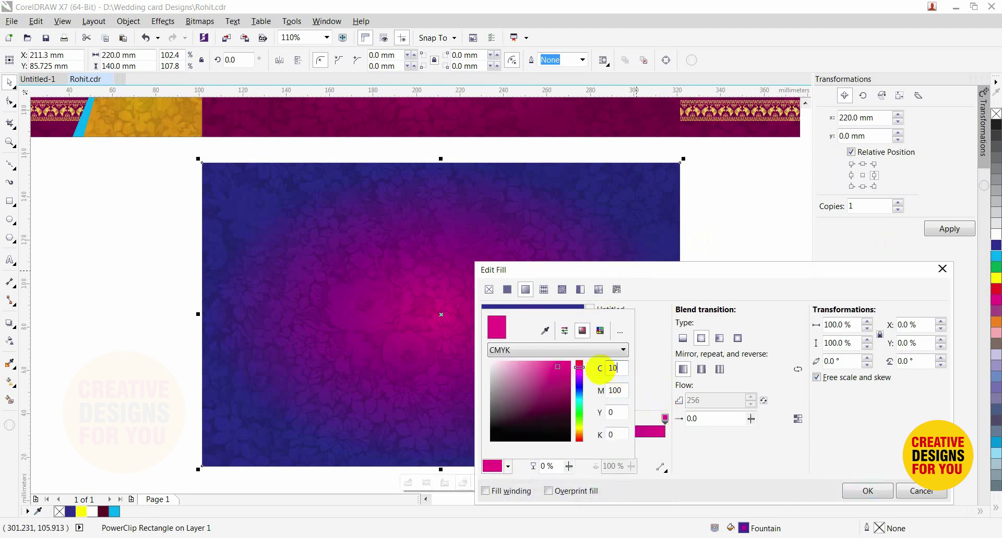
text(0)
key(Tab)
click(708, 468)
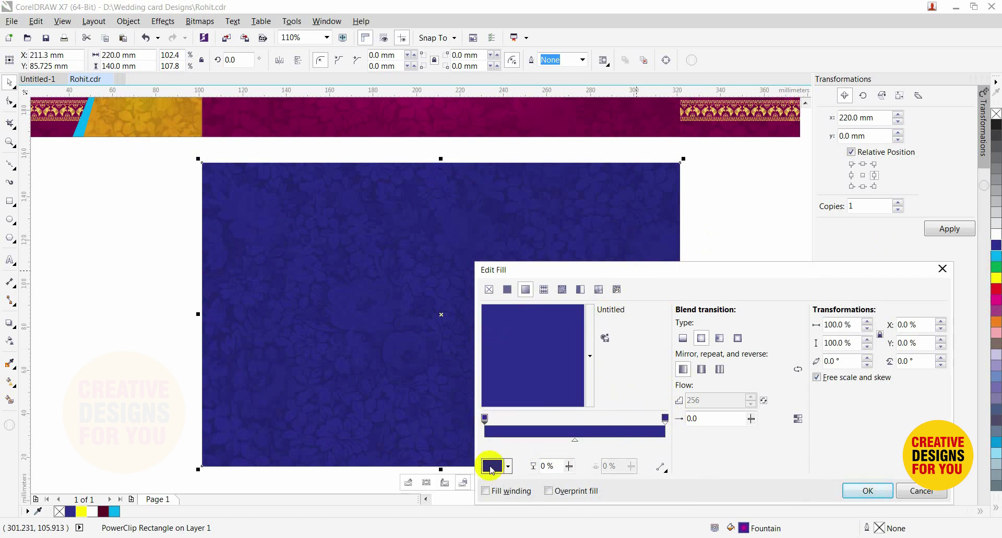
Darken the outer colour of the lower panel's fountain fill to C100 M93 Y7 K35 and apply the fill.
click(491, 466)
click(567, 394)
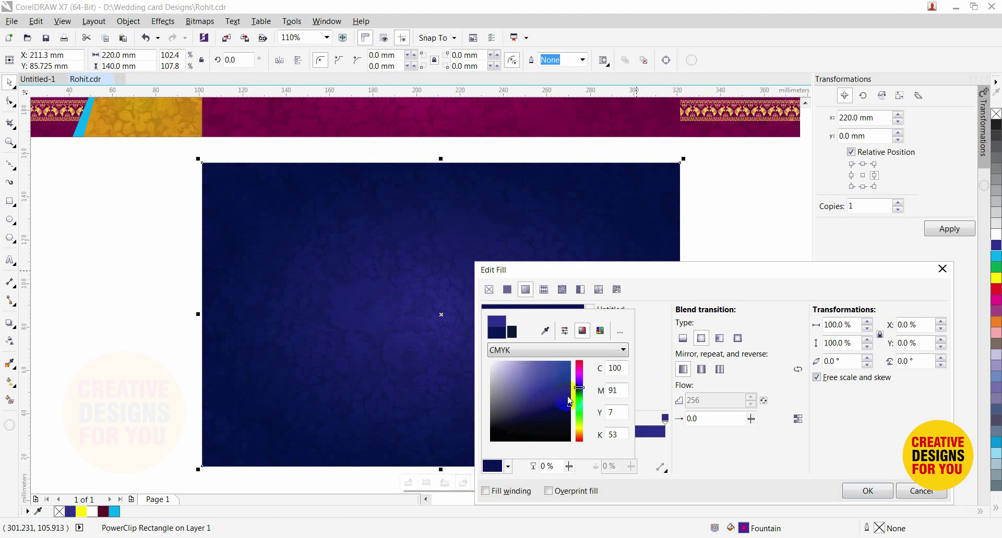
click(568, 399)
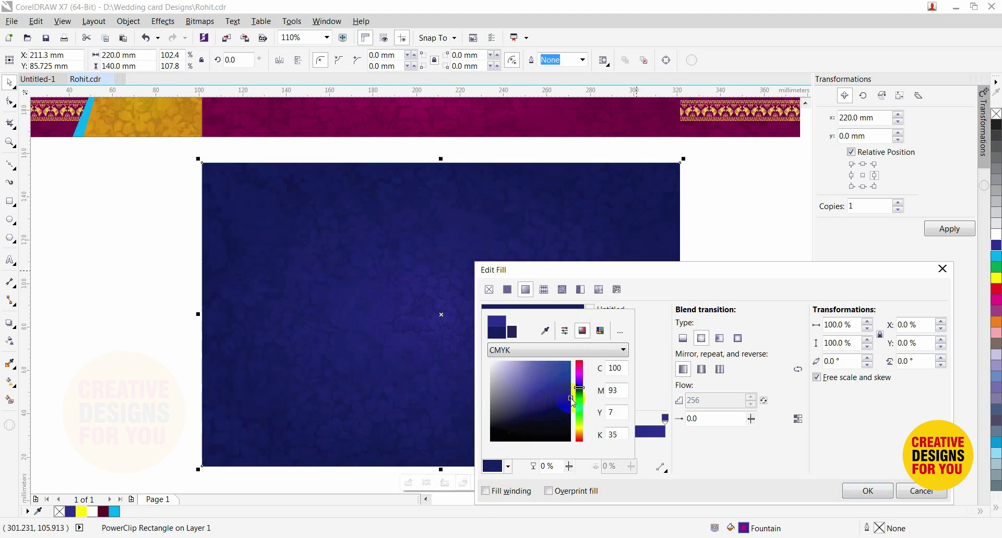
click(864, 492)
click(865, 492)
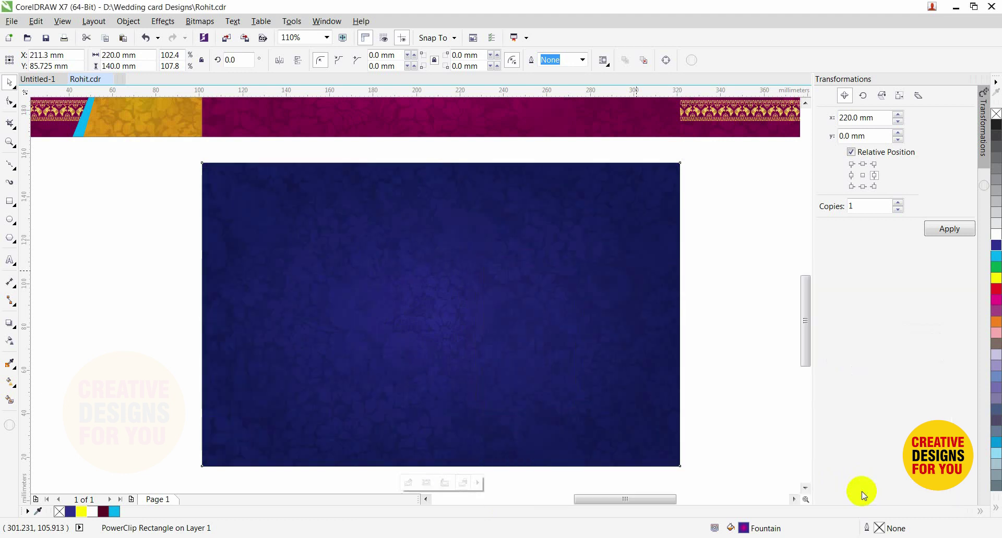
click(749, 336)
Bring the golden corner ornament from beside the page onto the lower blue panel and align it to the panel's top-right corner.
scroll(749, 336, down, 2)
scroll(690, 316, down, 1)
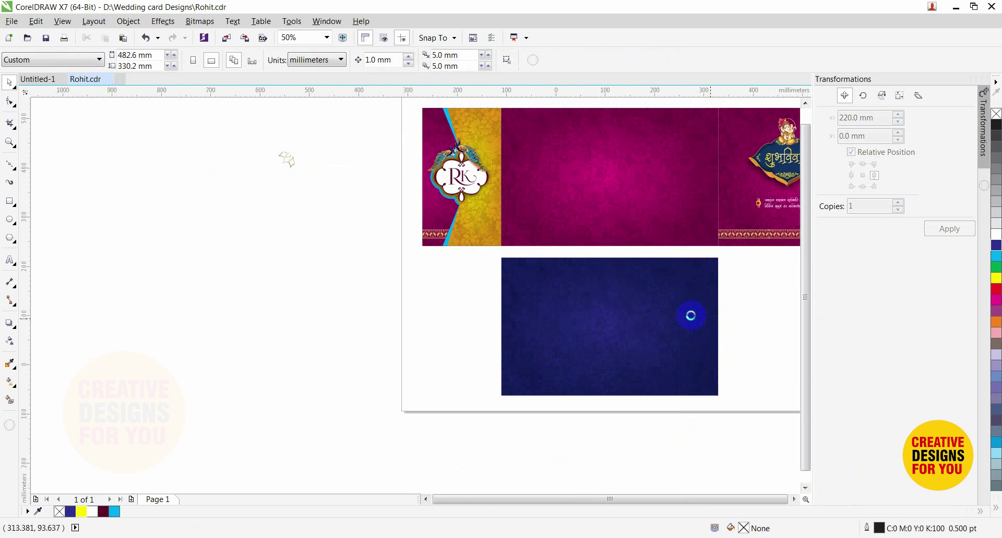
key(F2)
drag(502, 201, 798, 378)
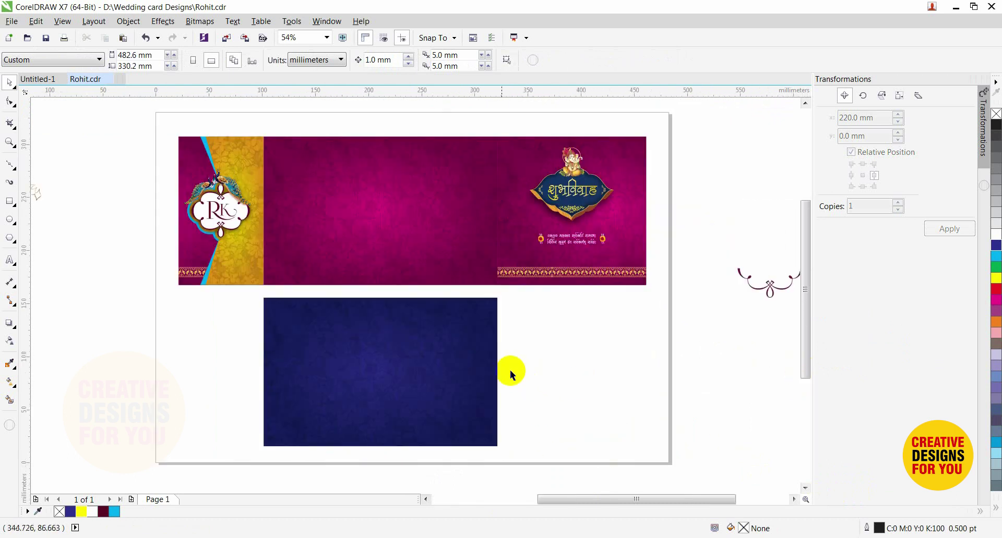
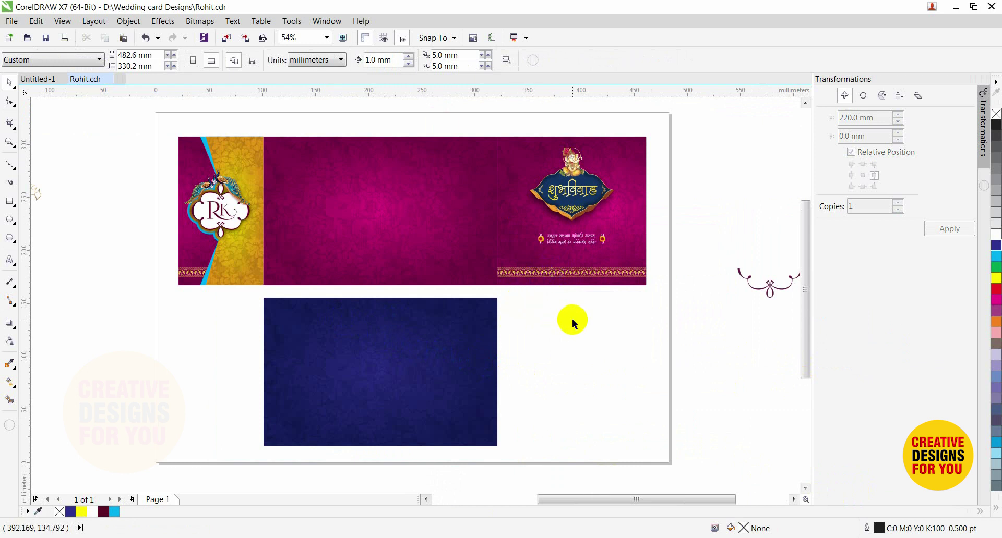
scroll(543, 307, down, 1)
key(F2)
drag(263, 204, 643, 420)
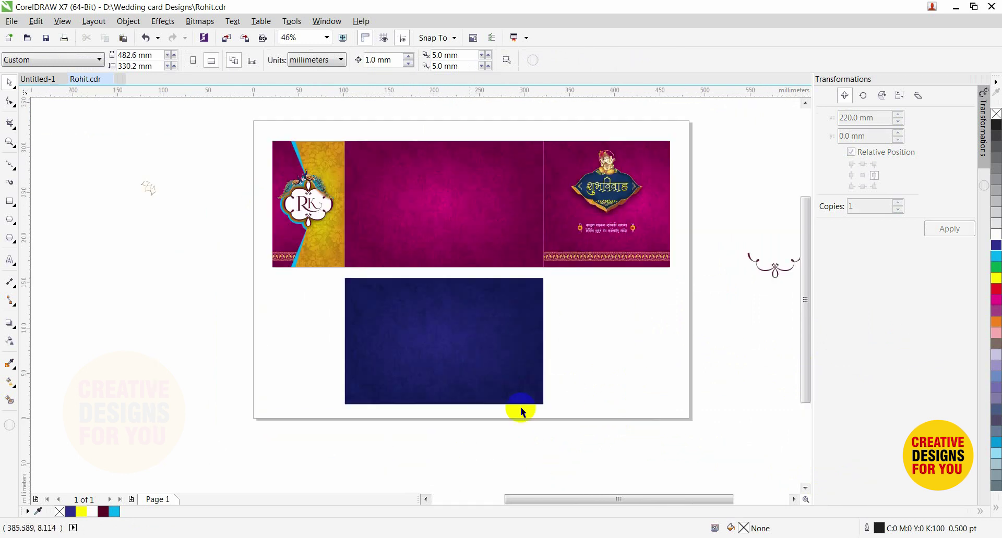
drag(150, 190, 479, 315)
scroll(548, 334, up, 3)
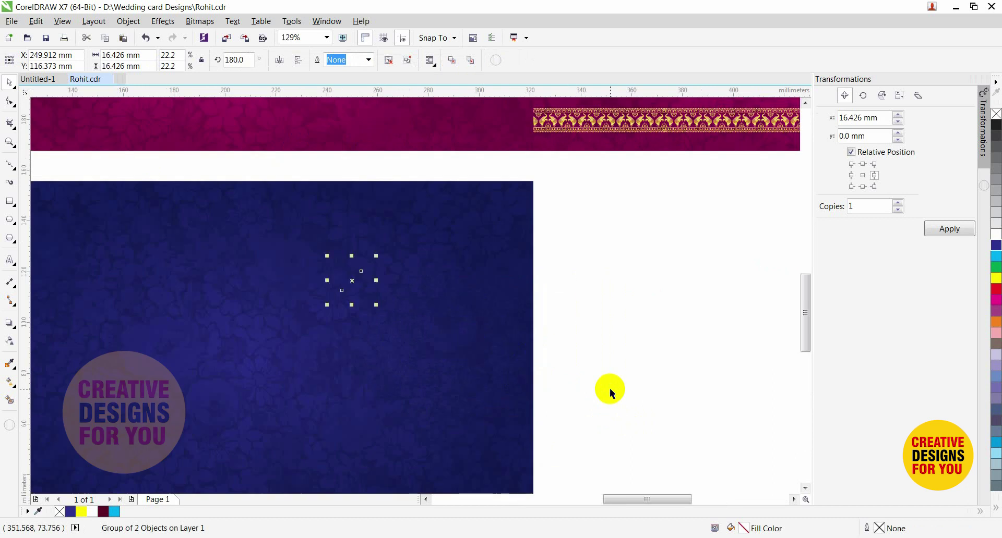
shift+click(525, 306)
key(r)
key(t)
click(574, 269)
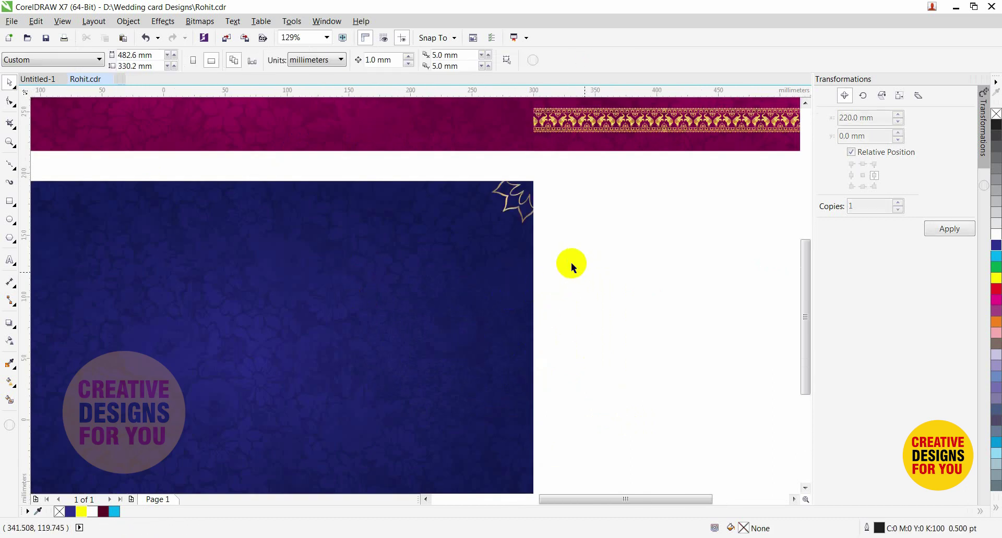
Make a horizontally mirrored copy of the corner ornament and align it to the left edge of the lower blue panel.
scroll(571, 266, down, 3)
click(560, 241)
scroll(642, 413, up, 3)
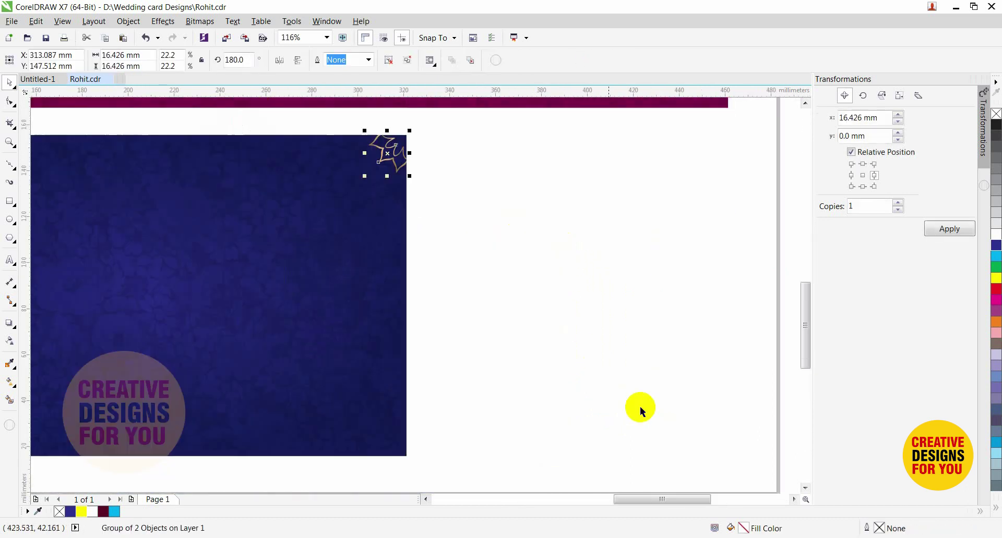
click(387, 130)
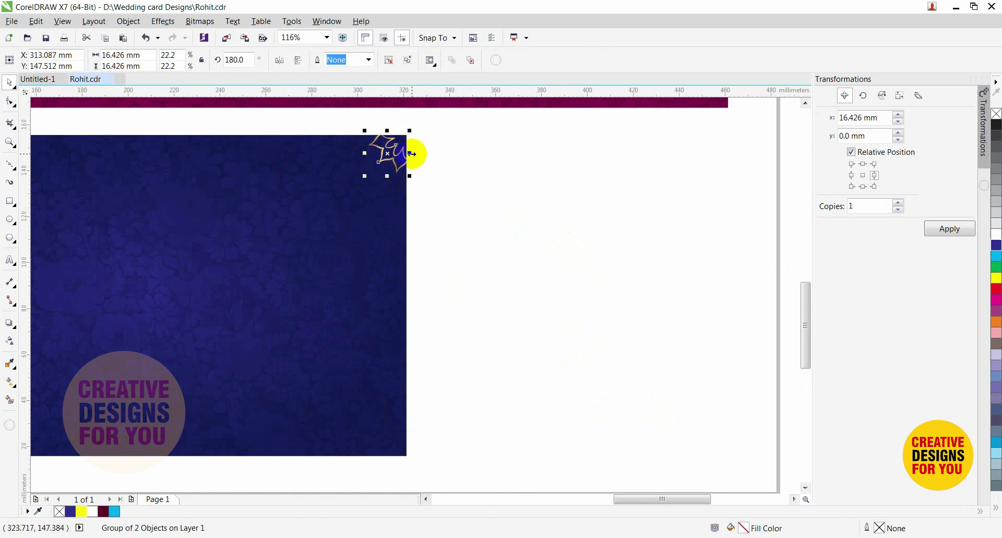
drag(412, 154, 371, 157)
shift+click(374, 190)
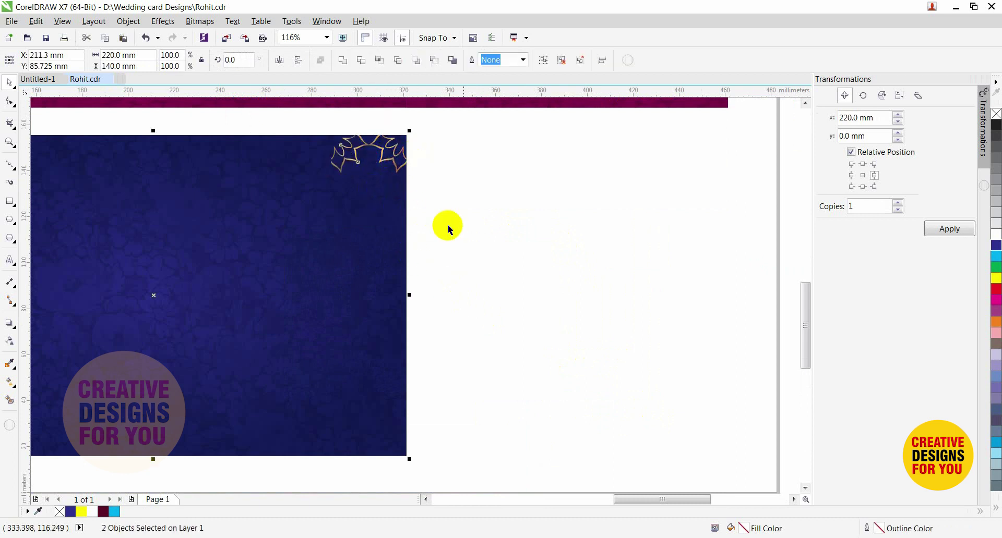
key(l)
click(502, 239)
Copy the lower panel's blue fountain fill onto the strip's middle textured panel.
scroll(497, 233, down, 4)
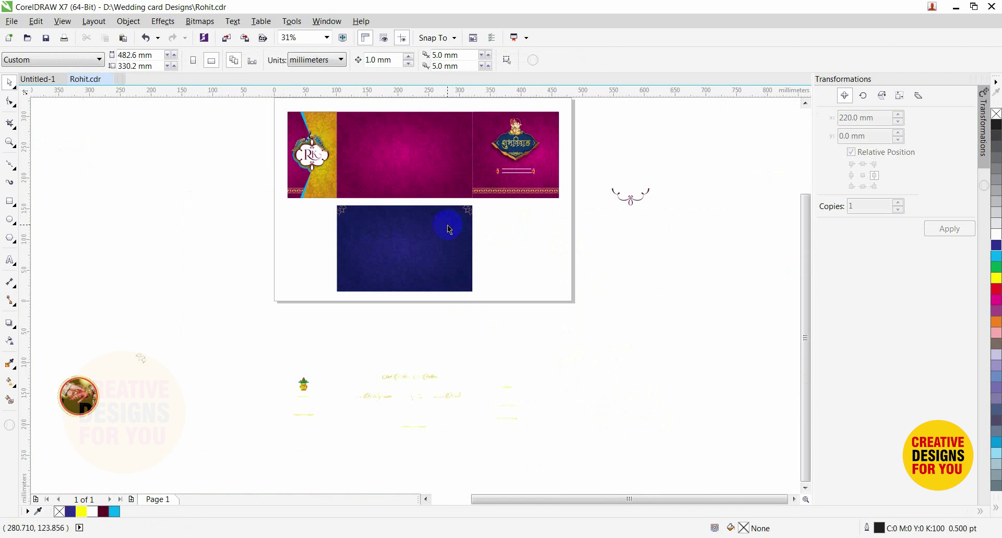
click(447, 177)
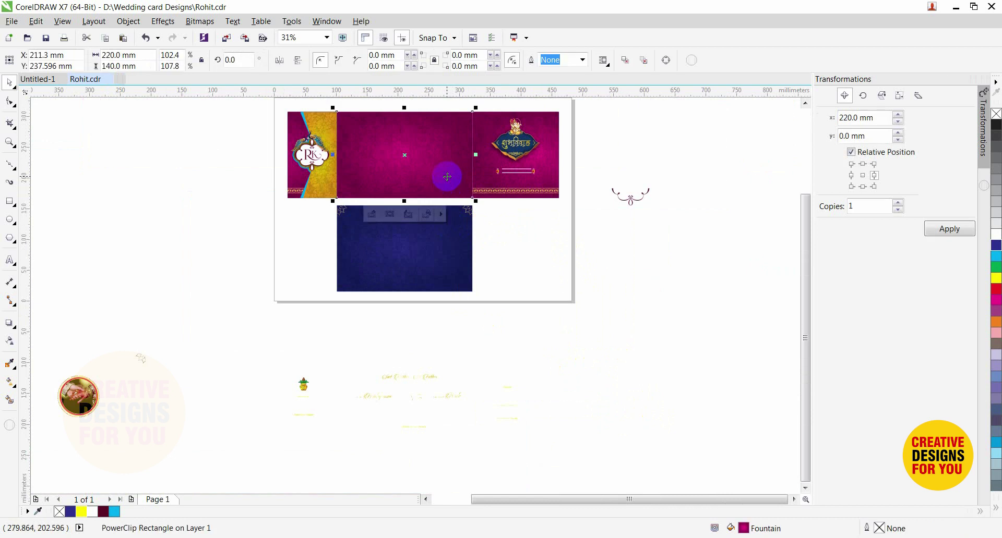
click(524, 237)
scroll(531, 284, up, 3)
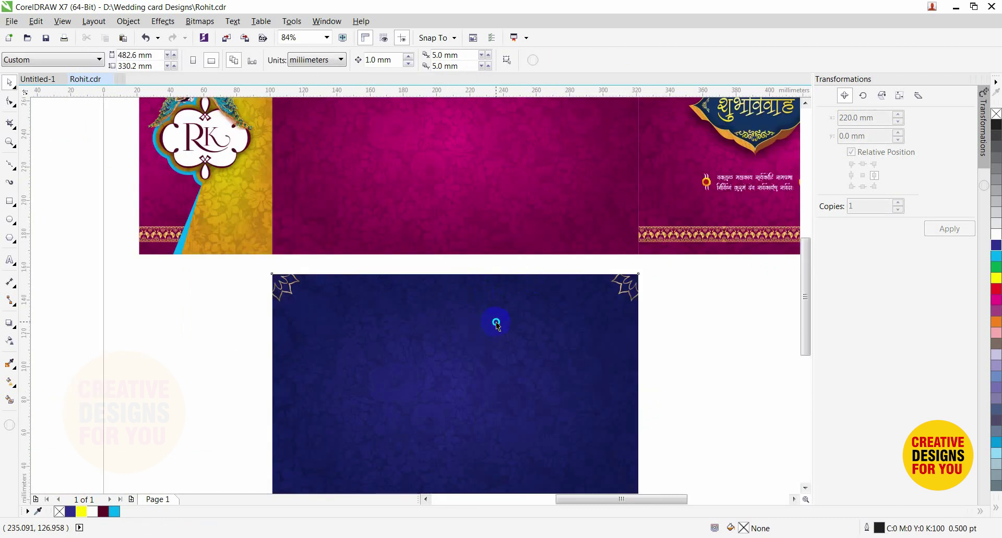
drag(497, 324, 489, 230)
click(526, 264)
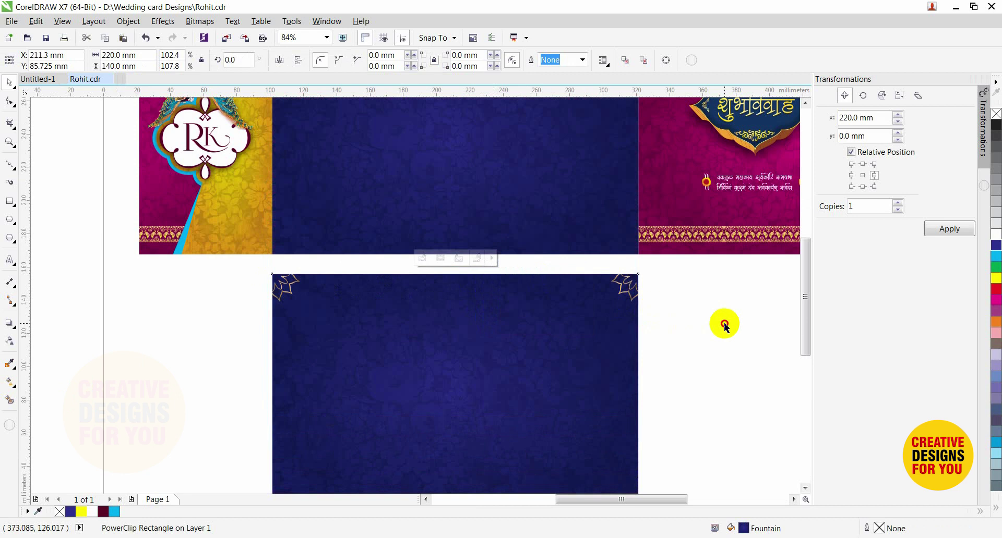
Group the two corner ornaments and align the group to the top edge of the strip's middle panel.
click(626, 291)
shift+click(290, 298)
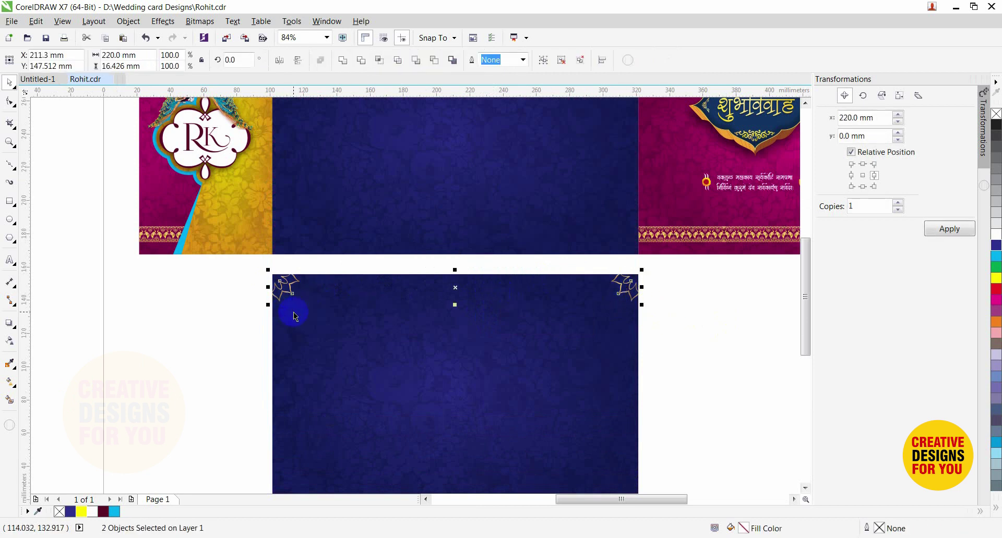
key(ctrl+g)
shift+click(385, 205)
key(t)
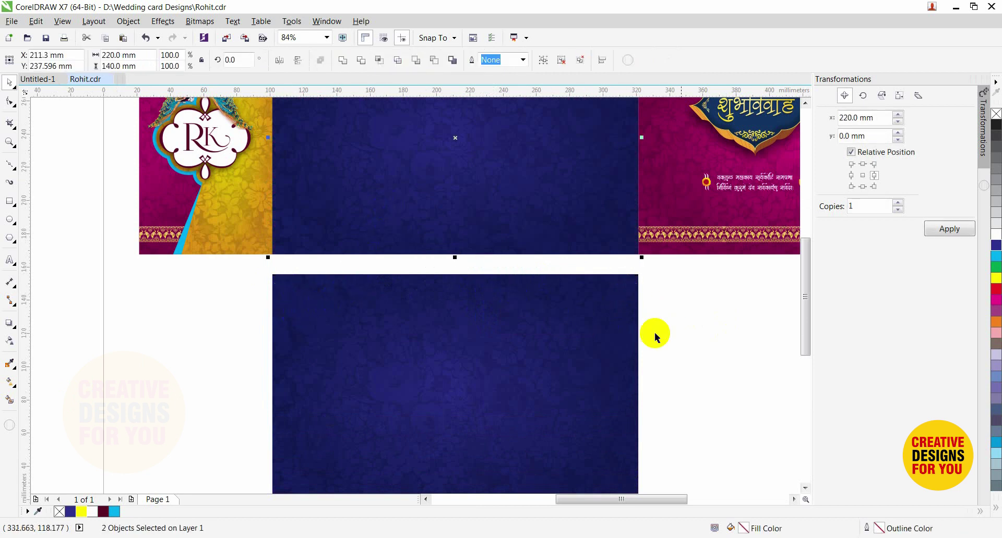
Make a vertically mirrored copy of the ornament group and align it to the bottom edge of the strip's middle panel.
click(698, 348)
scroll(698, 348, down, 2)
scroll(580, 296, down, 3)
scroll(737, 235, up, 3)
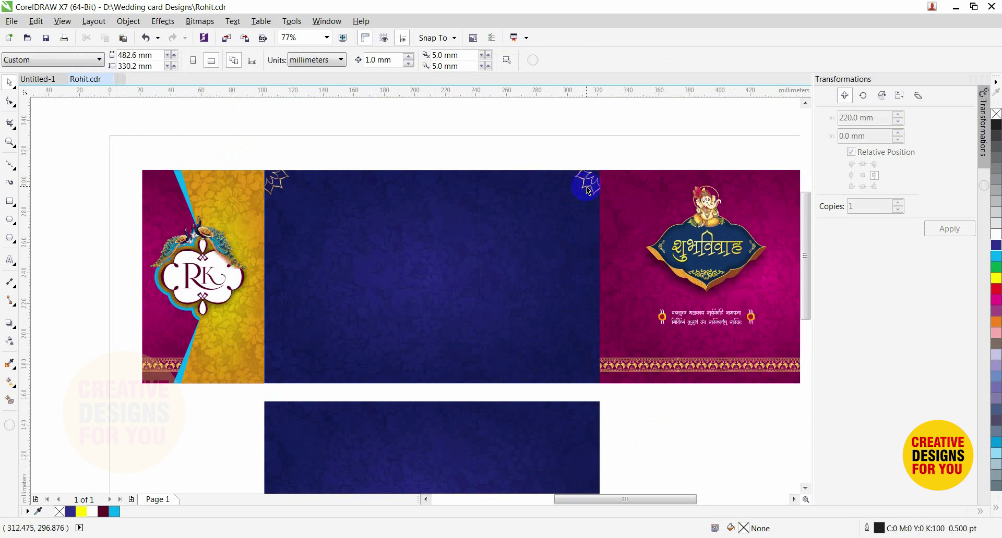
click(586, 185)
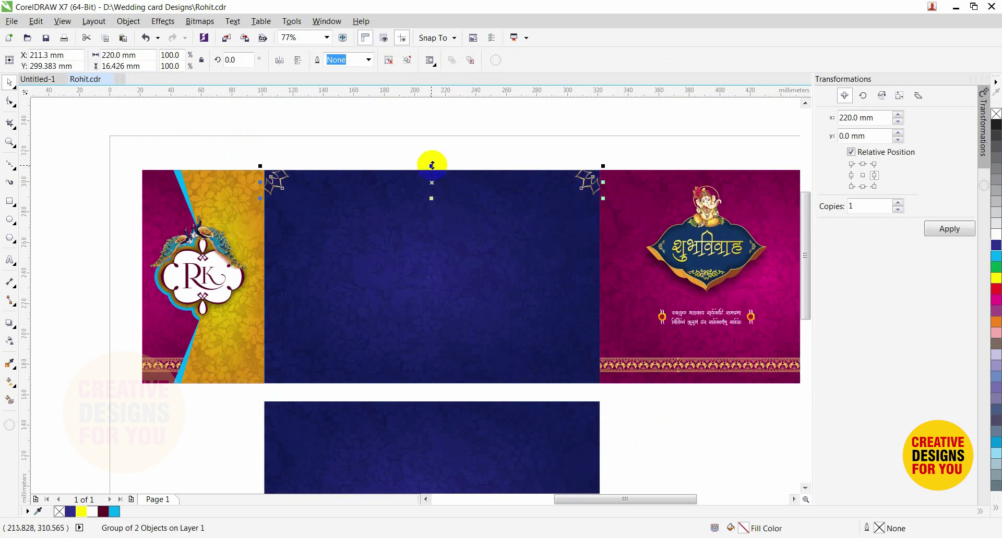
drag(431, 166, 432, 220)
shift+click(458, 265)
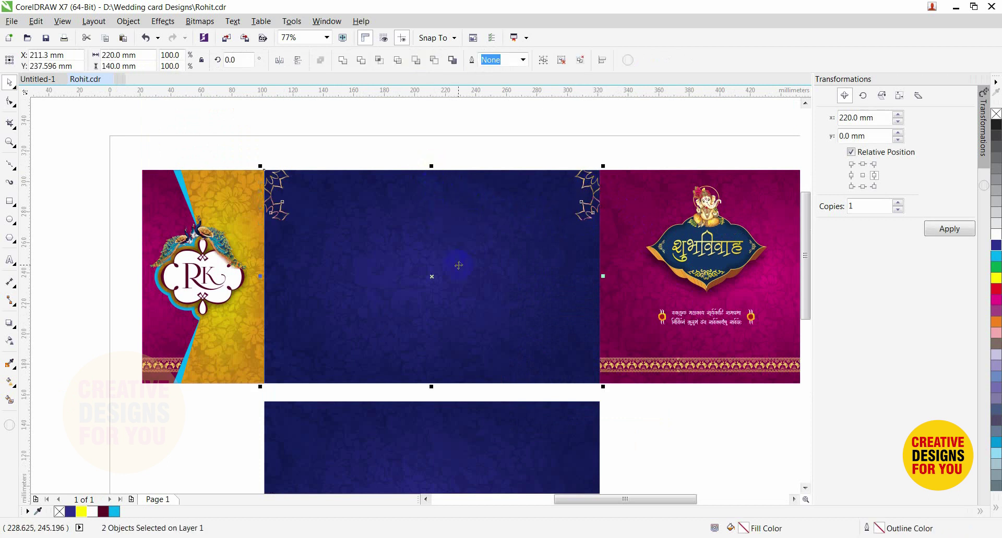
click(446, 143)
Centre the round framed photo of the couple's hands horizontally and vertically on the strip's middle blue panel.
scroll(431, 184, down, 3)
drag(239, 154, 698, 410)
scroll(527, 332, down, 4)
click(355, 394)
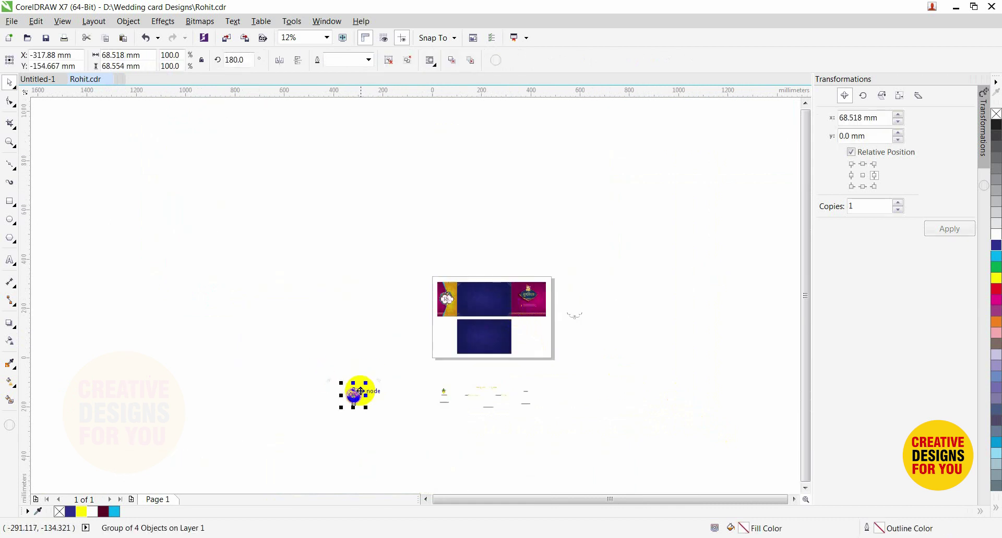
shift+click(490, 300)
key(e)
key(c)
click(577, 364)
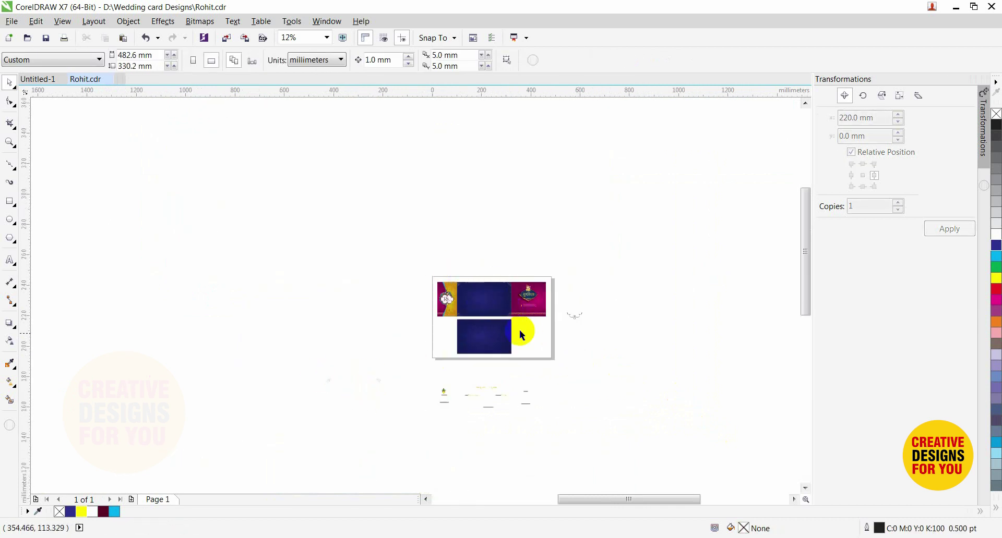
scroll(498, 301, up, 6)
click(391, 272)
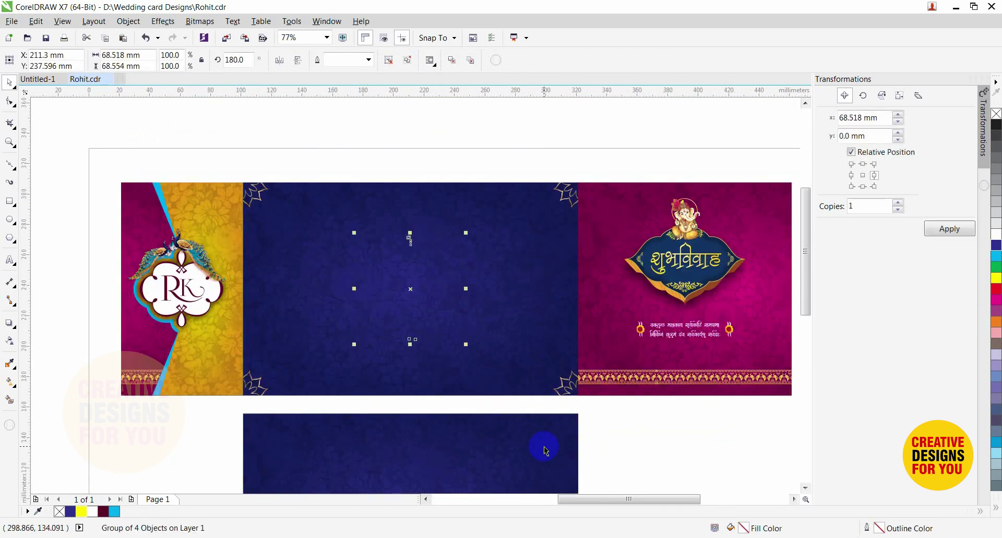
click(628, 443)
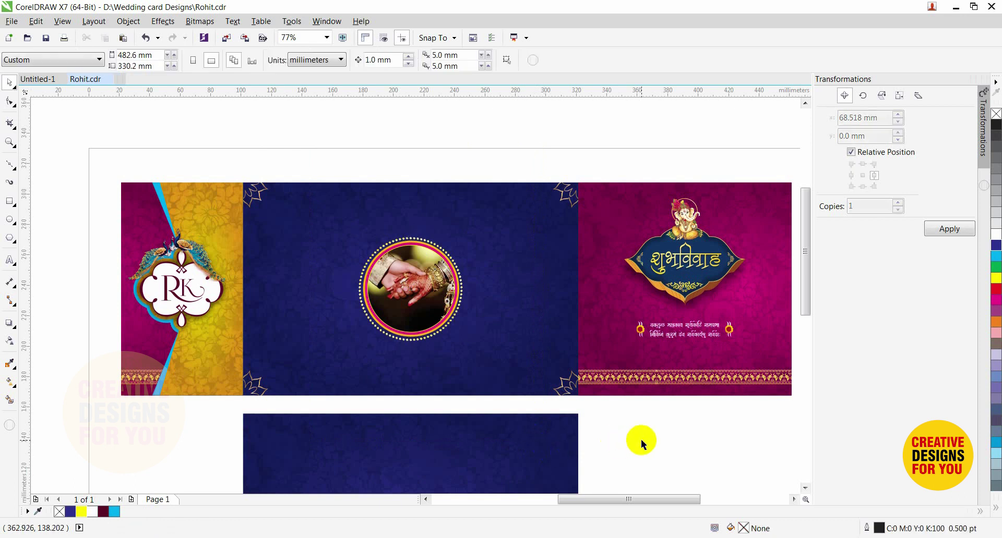
Copy the strip's monogram panel to the right of the lower blue panel and extract the copy's PowerClip contents.
scroll(546, 405, down, 2)
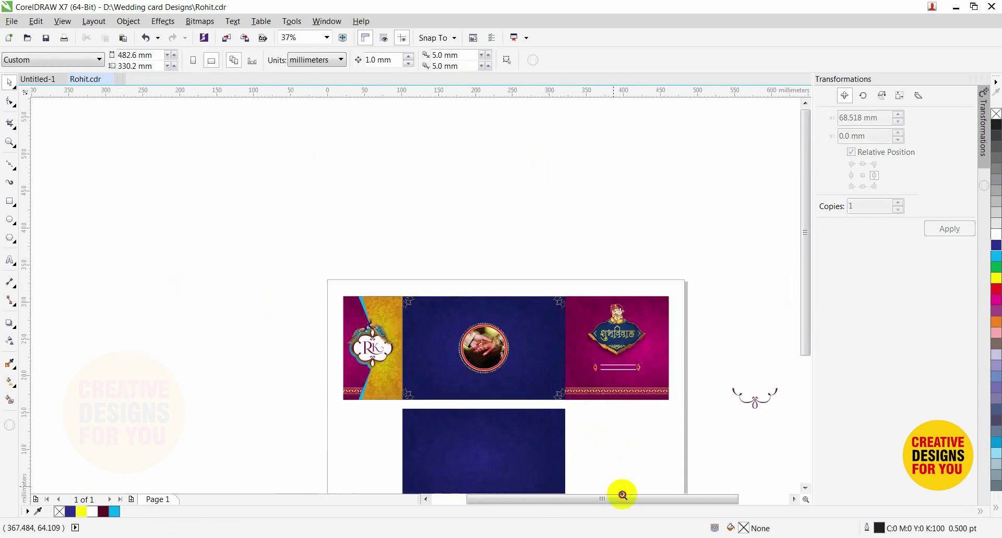
scroll(652, 509, up, 2)
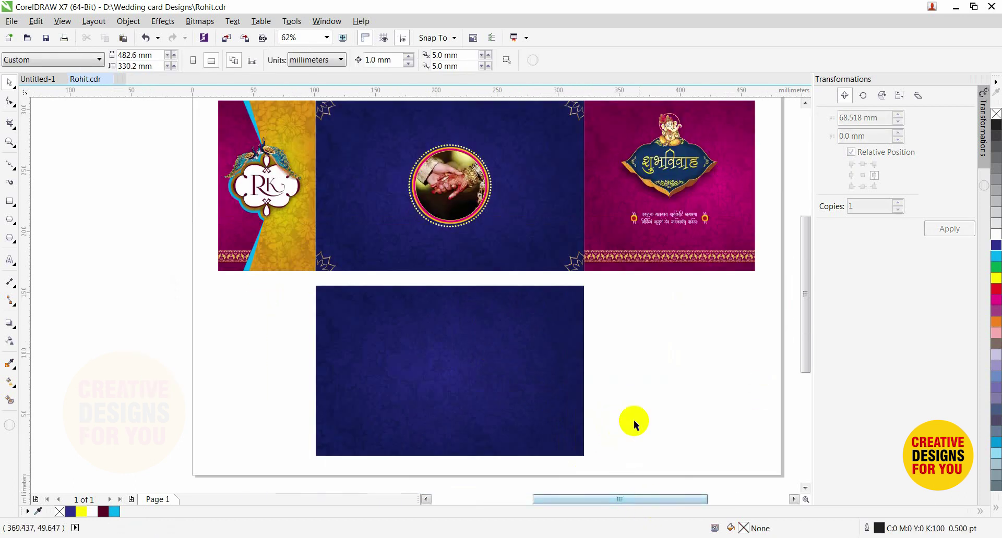
click(245, 250)
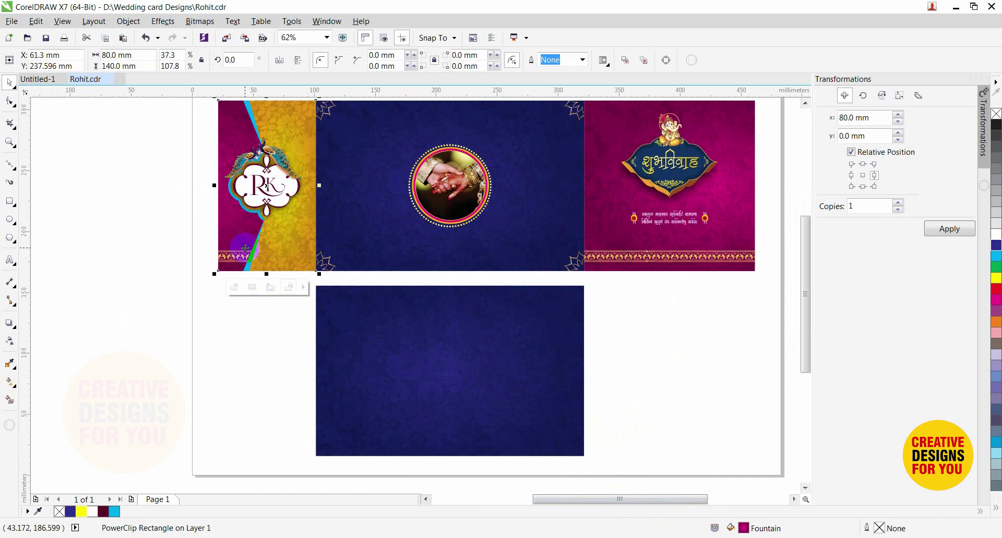
drag(240, 240, 608, 425)
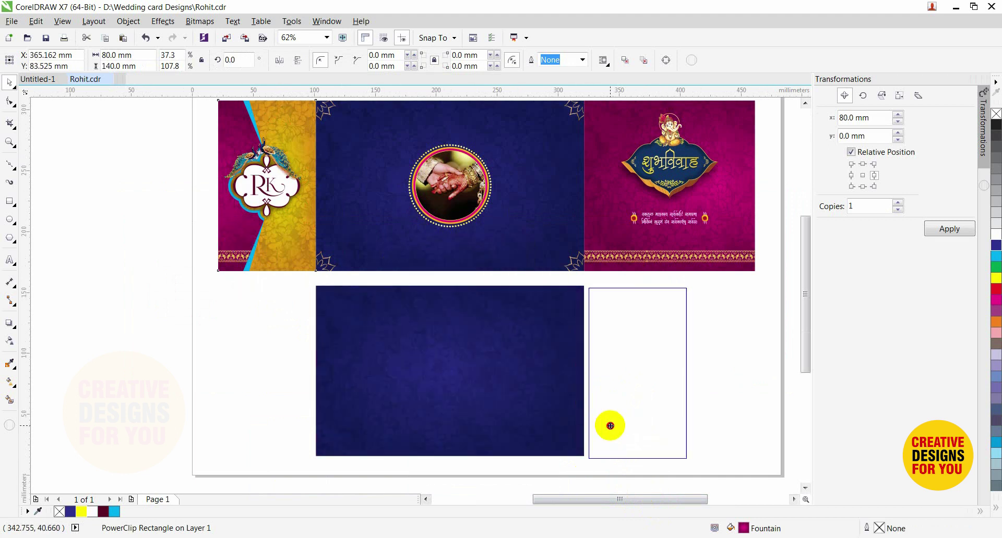
right_click(610, 426)
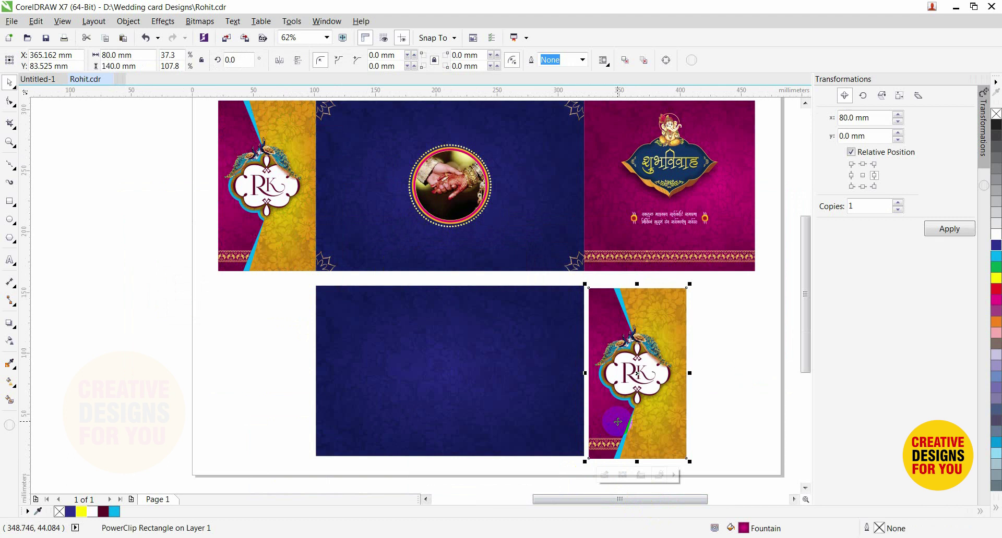
right_click(618, 422)
key(x)
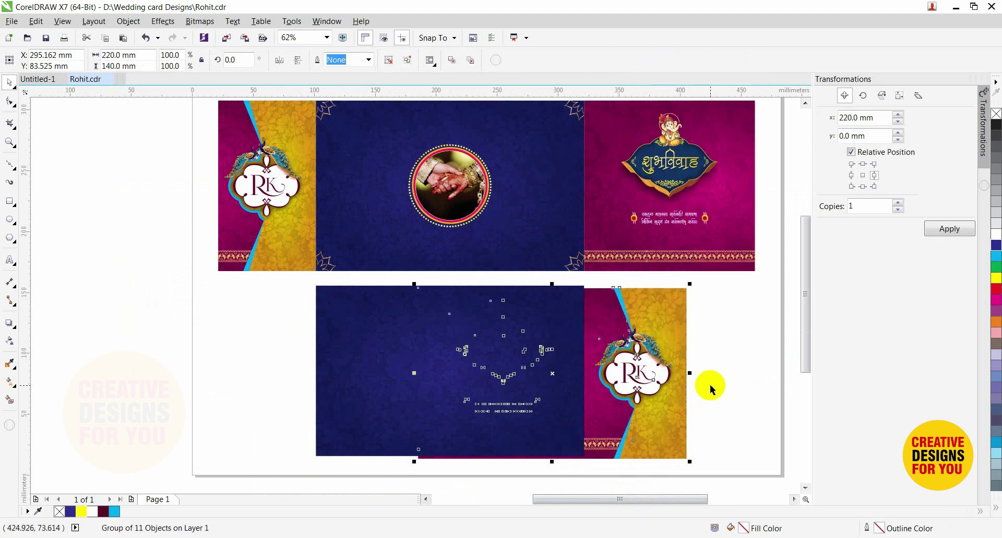
Move the extracted artwork group off the empty frame to the left of the blue panel and ungroup it.
click(710, 332)
drag(723, 283, 605, 468)
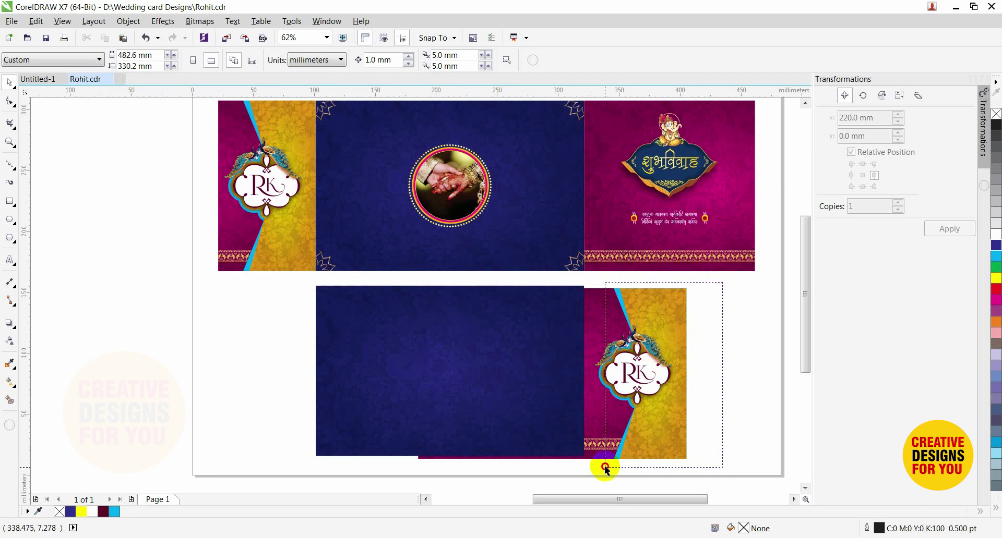
click(634, 443)
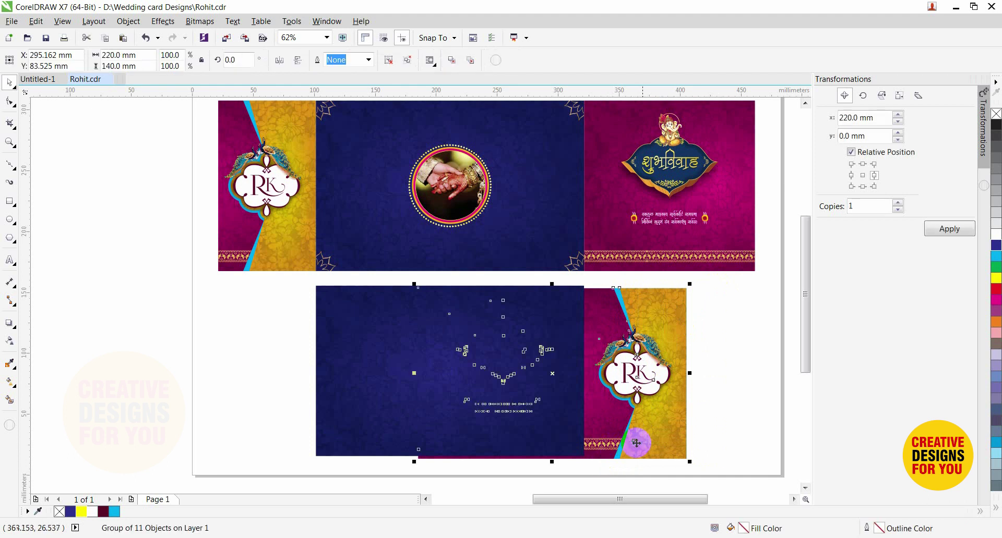
scroll(647, 407, down, 1)
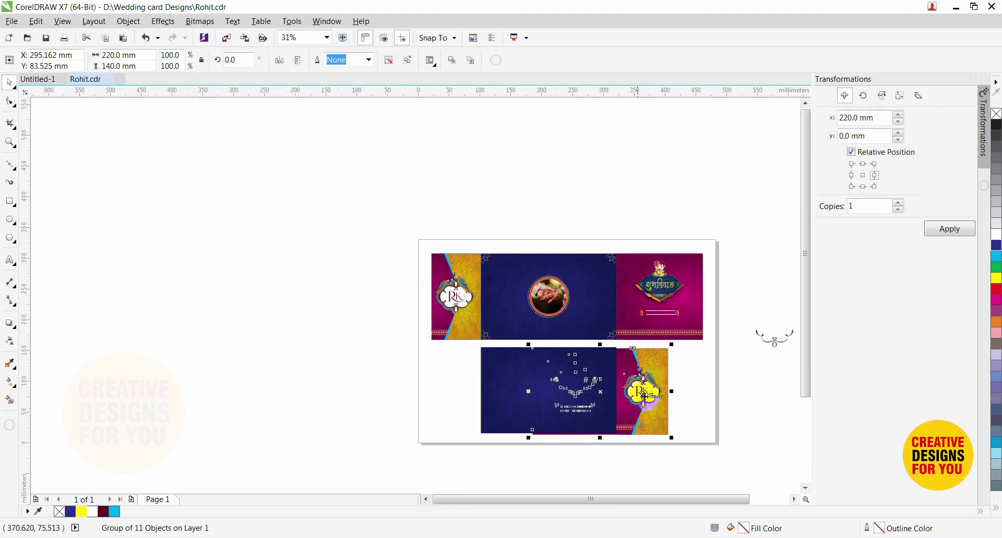
drag(435, 395, 438, 397)
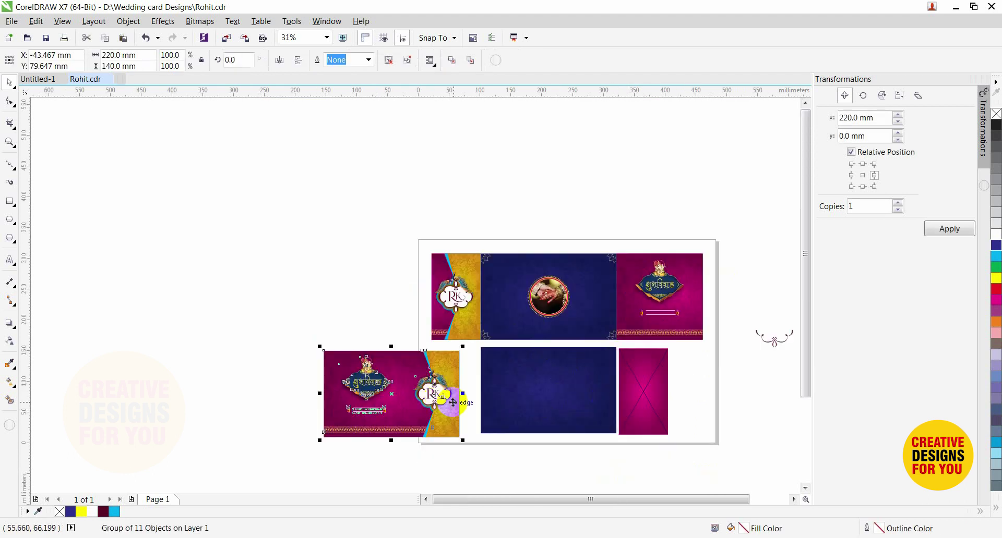
key(ctrl+u)
click(284, 356)
key(F2)
drag(226, 293, 567, 454)
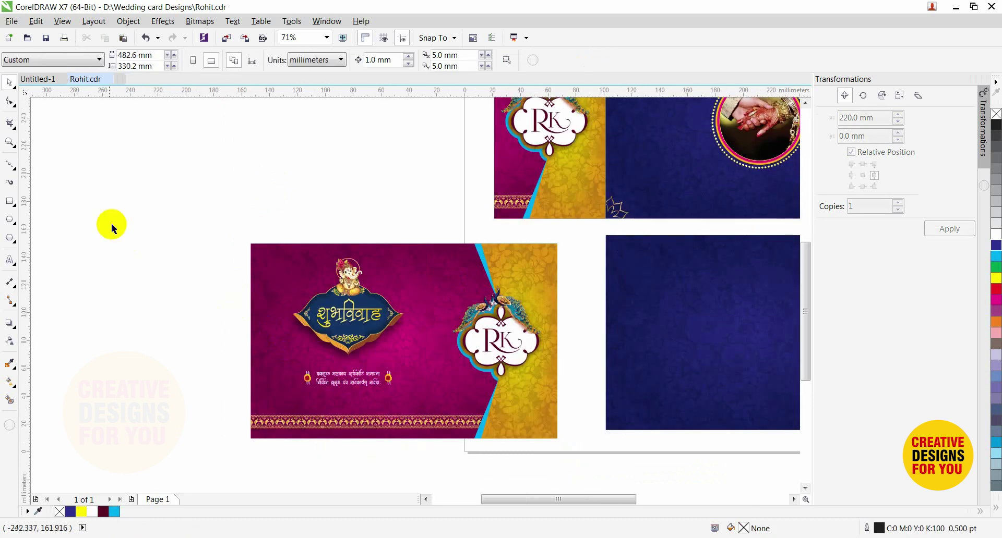
Delete the Ganesha title with its verse and the monogram with its yellow and light-blue shapes from the ungrouped copy.
drag(128, 214, 427, 426)
key(Delete)
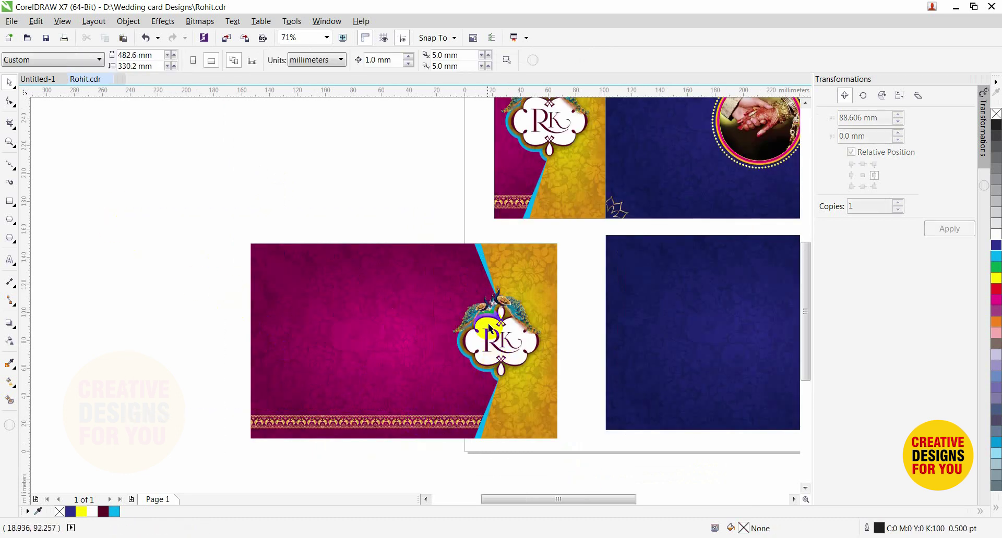
drag(385, 223, 580, 450)
key(Delete)
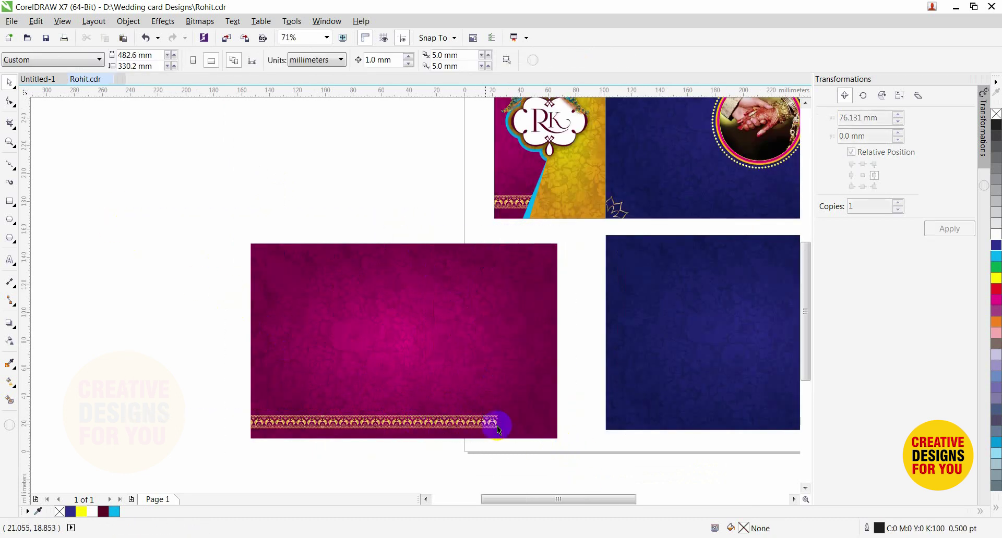
Move the gold elephant border from the copied magenta panel to the empty area below the page.
click(497, 425)
scroll(509, 422, down, 2)
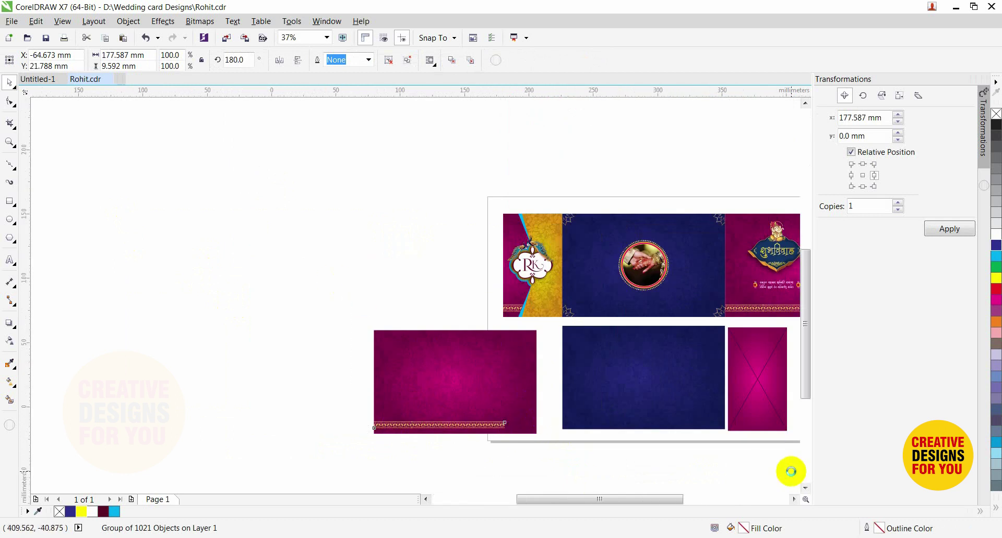
scroll(791, 471, up, 2)
drag(261, 378, 552, 416)
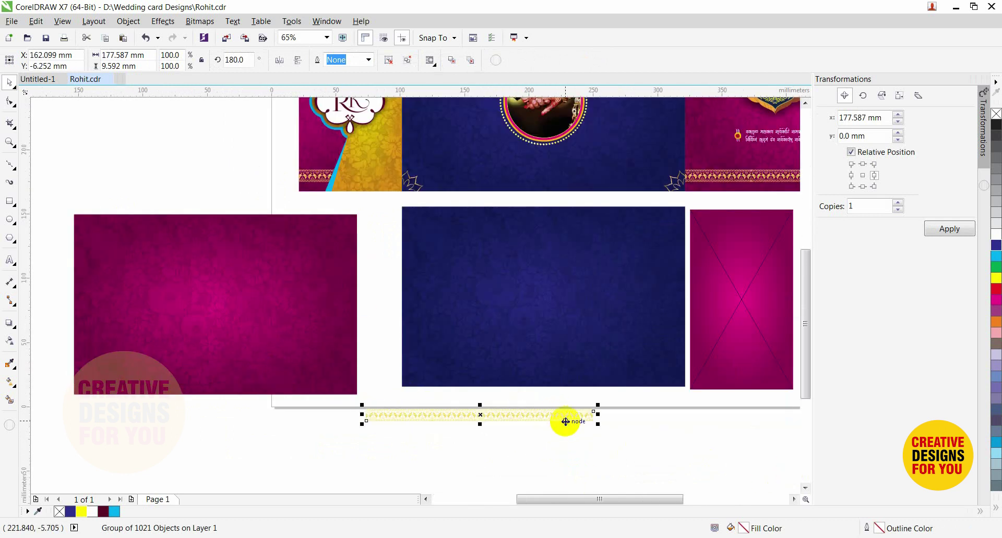
Snap the copied magenta panel against the blue panel's left edge and narrow it to 80 mm by moving its left nodes.
click(445, 398)
drag(305, 321, 334, 313)
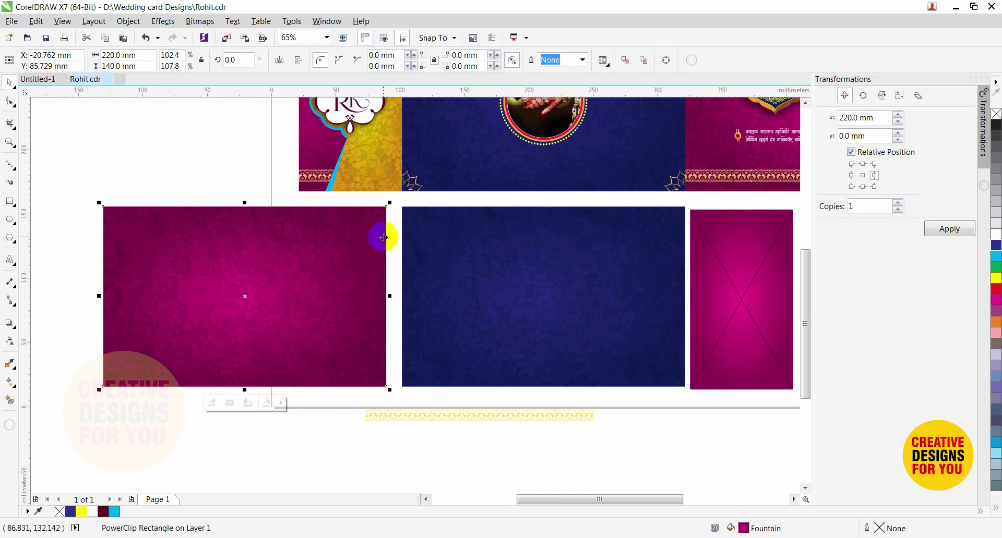
drag(385, 236, 394, 175)
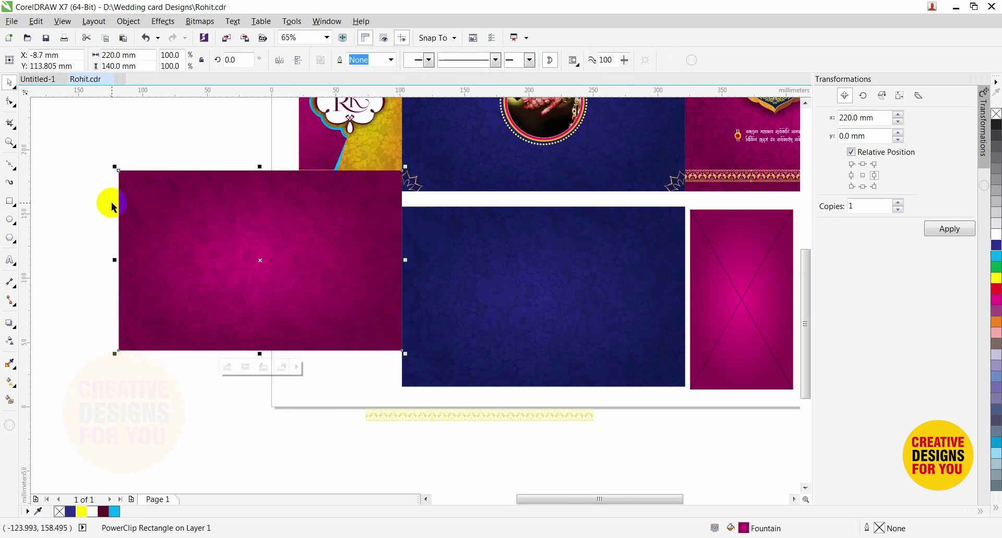
key(F10)
drag(91, 144, 156, 362)
drag(118, 171, 299, 172)
key(space)
scroll(371, 252, down, 2)
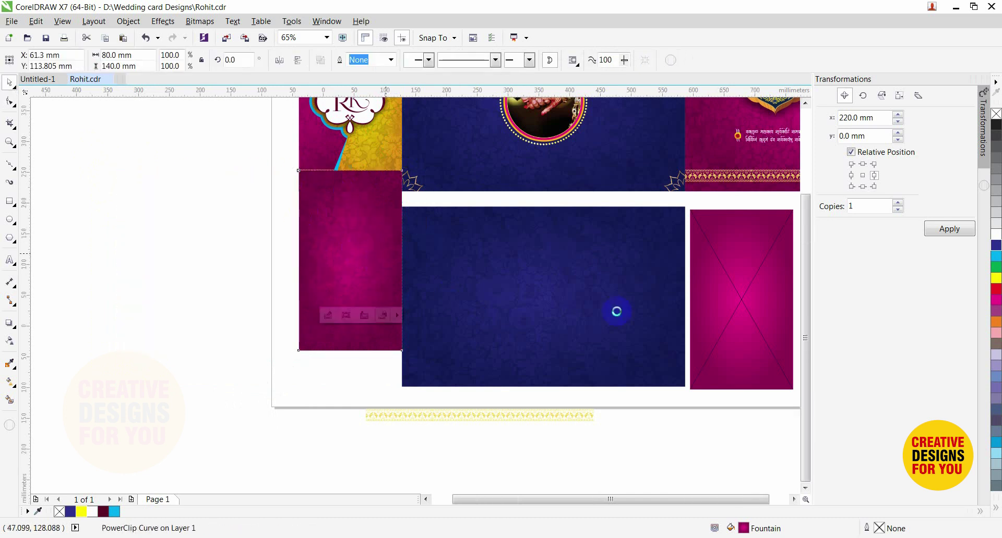
Delete the empty PowerClip frame and place the 80 mm magenta panel flush against the lower blue panel's right edge.
click(567, 275)
key(Delete)
click(552, 271)
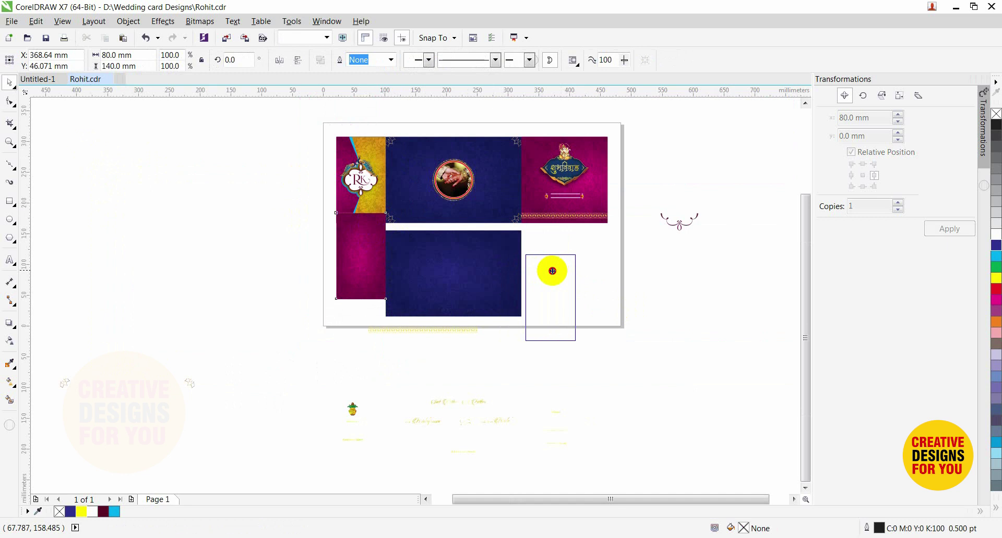
key(F2)
drag(369, 192, 608, 328)
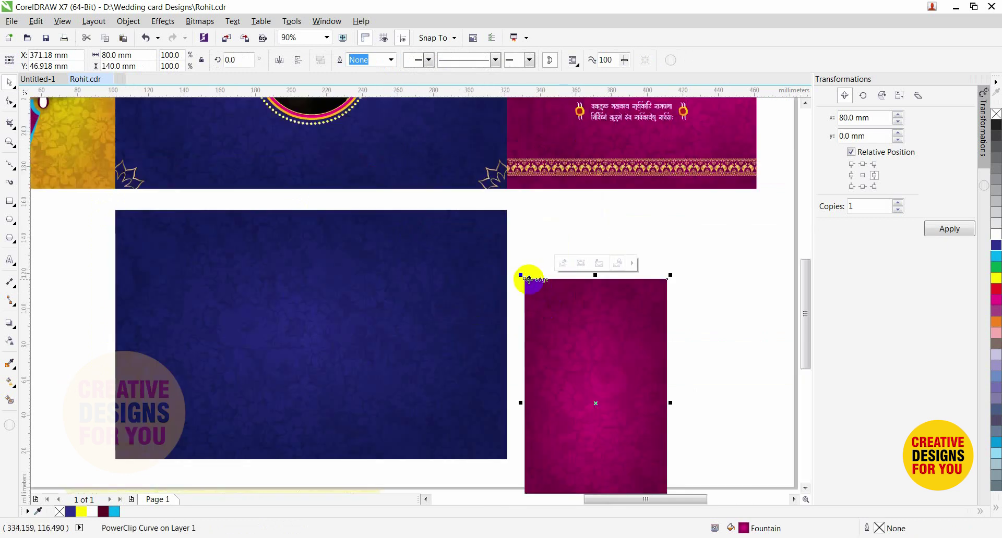
drag(527, 280, 509, 210)
key(Escape)
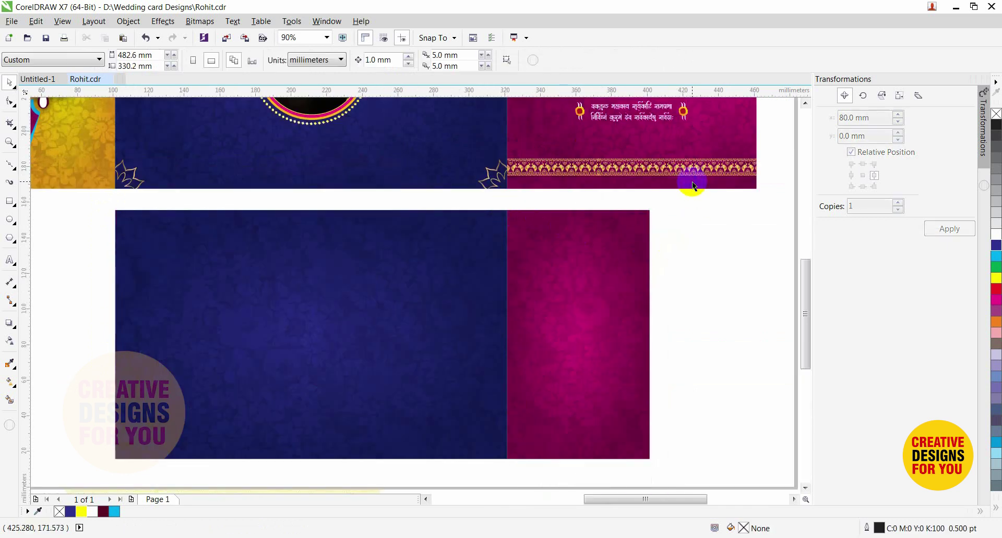
Copy the 80 mm magenta panel up to the outer strip's bottom edge and widen the copy to 140 mm.
click(694, 186)
click(617, 303)
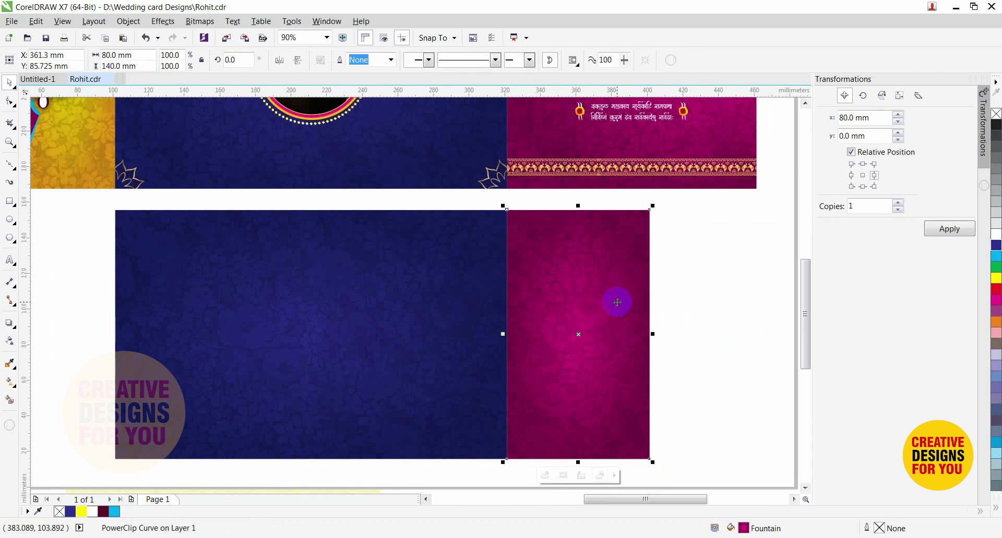
drag(509, 210, 507, 189)
key(F10)
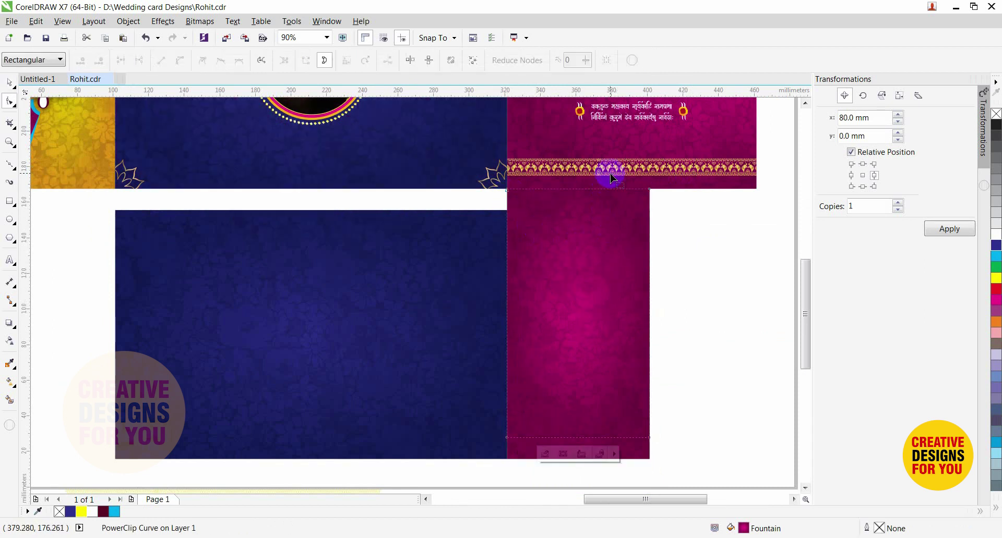
drag(608, 176, 677, 458)
drag(649, 190, 756, 196)
key(space)
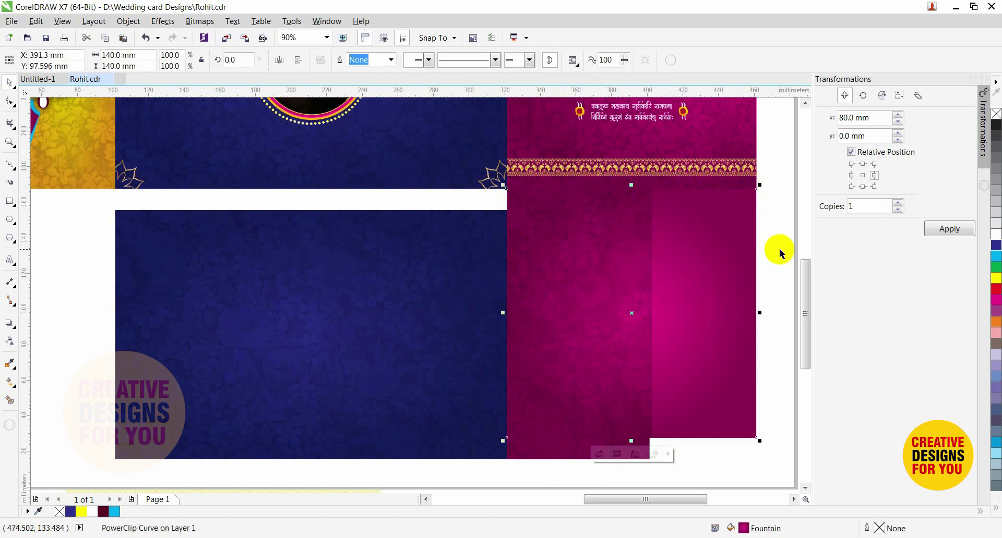
Move the floral bitmap inside the 140 mm magenta panel's PowerClip to cover its full width and finish editing the contents.
click(781, 254)
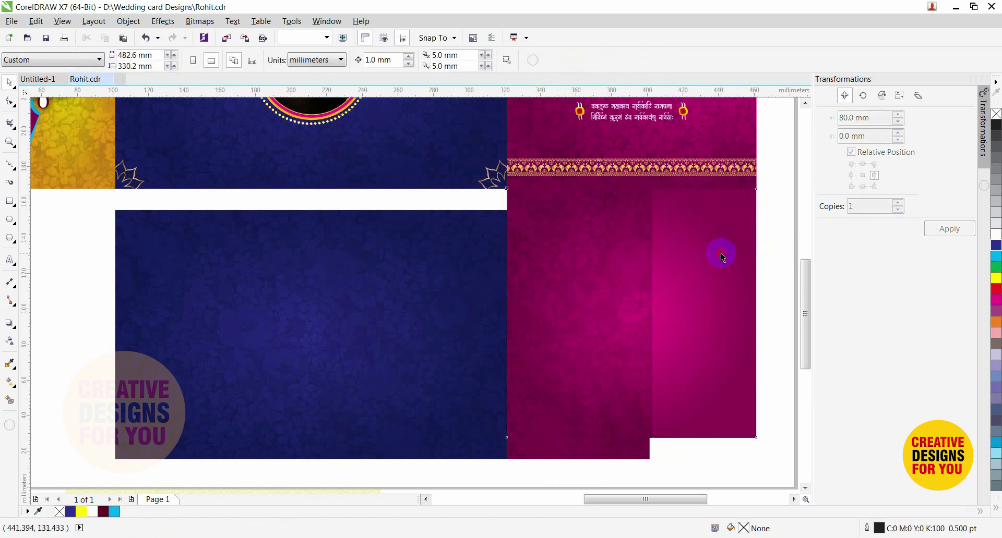
click(721, 252)
double_click(552, 296)
click(358, 289)
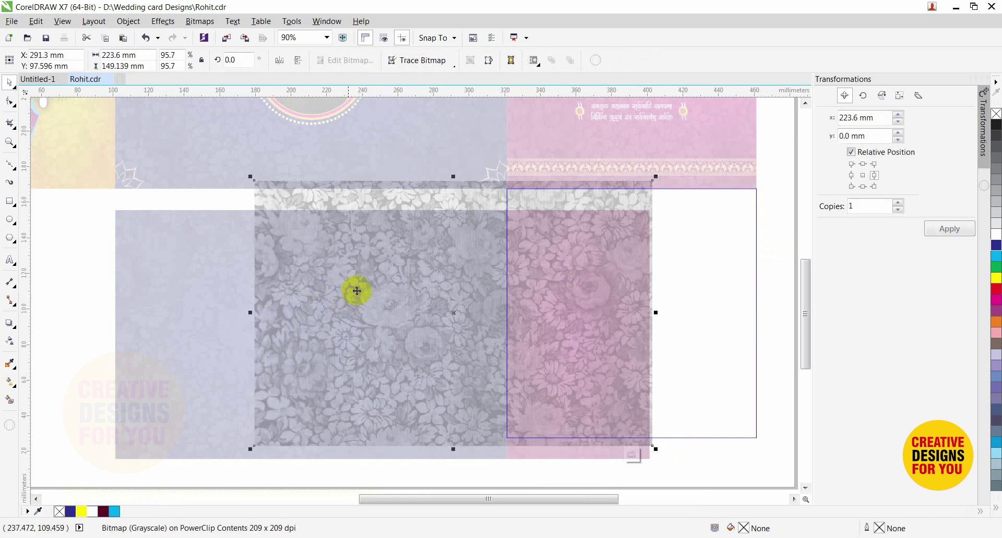
drag(358, 289, 490, 280)
right_click(696, 260)
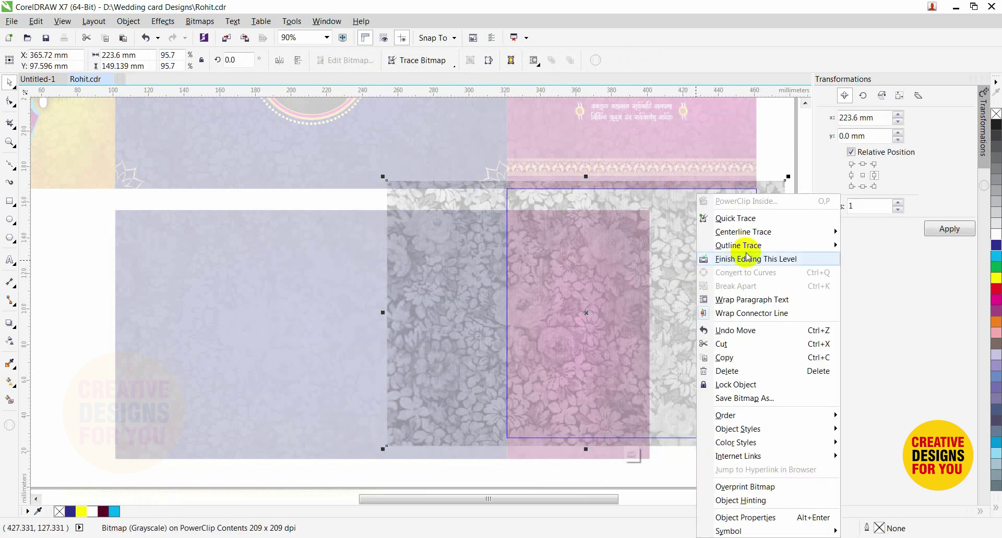
click(723, 258)
Place the 140 mm magenta panel against the blue panel's left edge and align the three grouped panels to the outer strip's right edge.
drag(734, 258, 177, 308)
drag(201, 243, 117, 213)
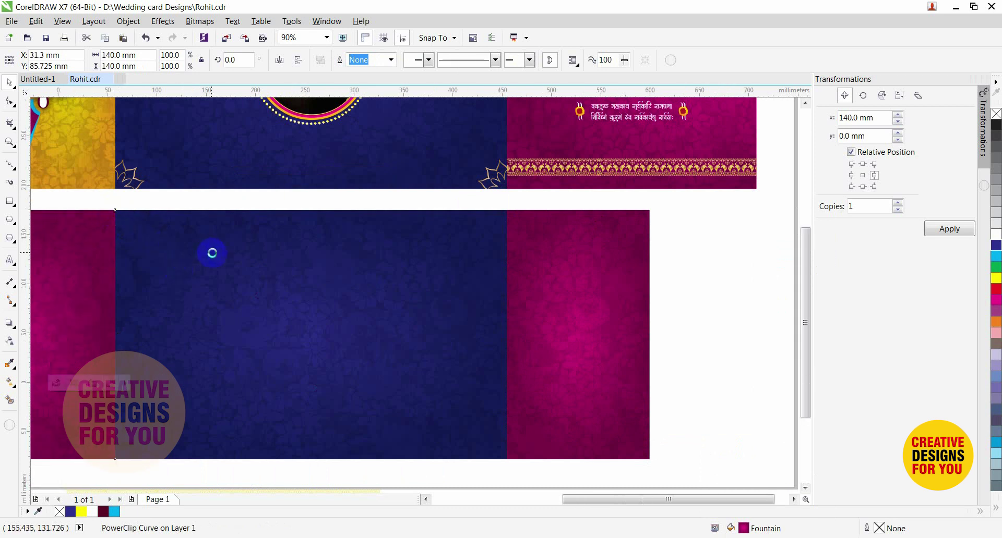
scroll(211, 254, down, 2)
shift+click(225, 277)
shift+click(433, 305)
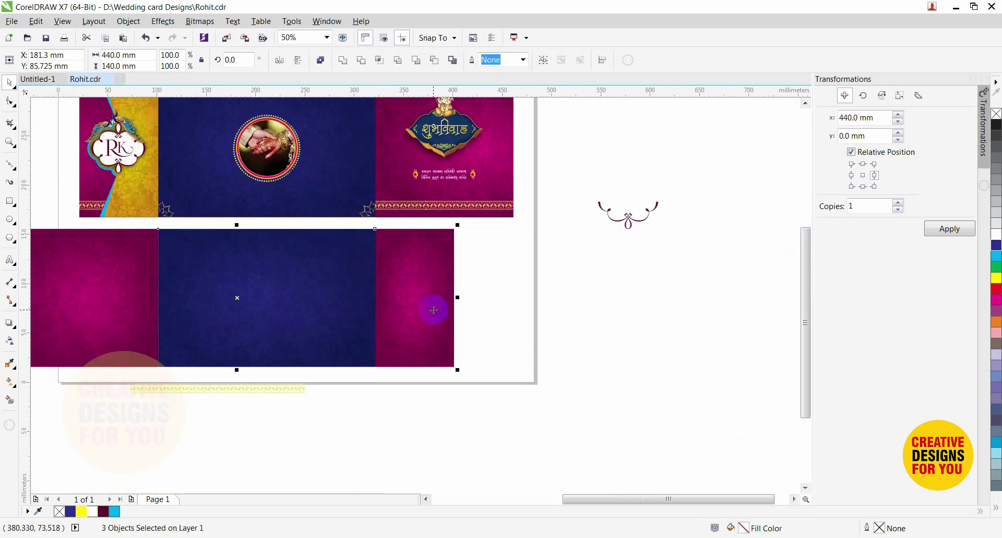
key(ctrl+g)
shift+click(513, 217)
key(r)
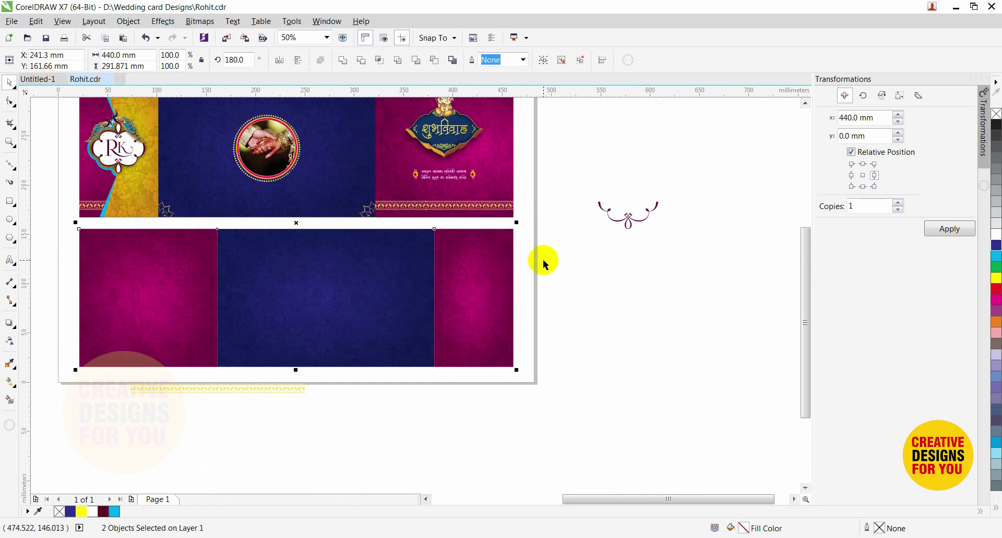
click(464, 272)
click(555, 264)
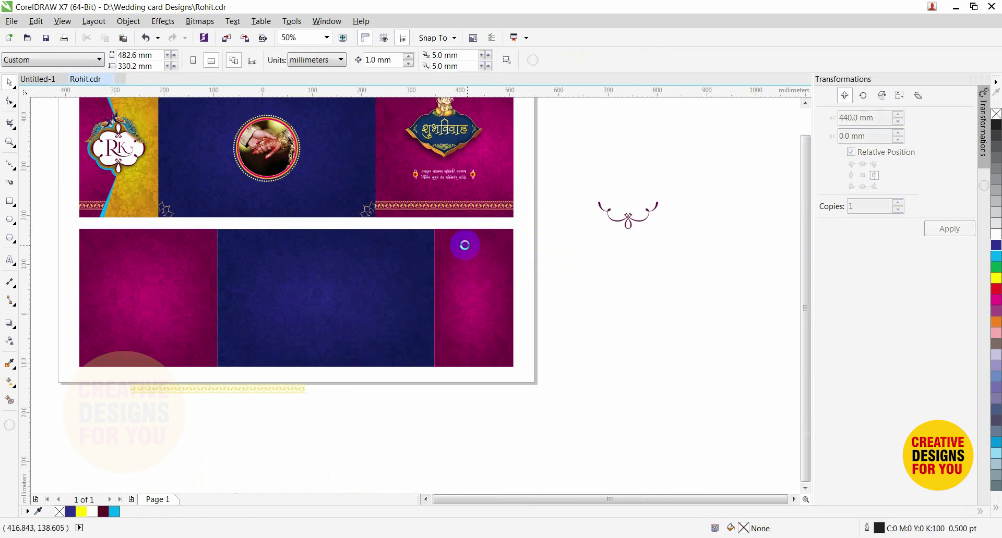
Copy the outer strip's top corner ornaments onto the inner blue panel, centring them horizontally and aligning them to its top edge.
scroll(463, 243, down, 2)
drag(238, 149, 450, 254)
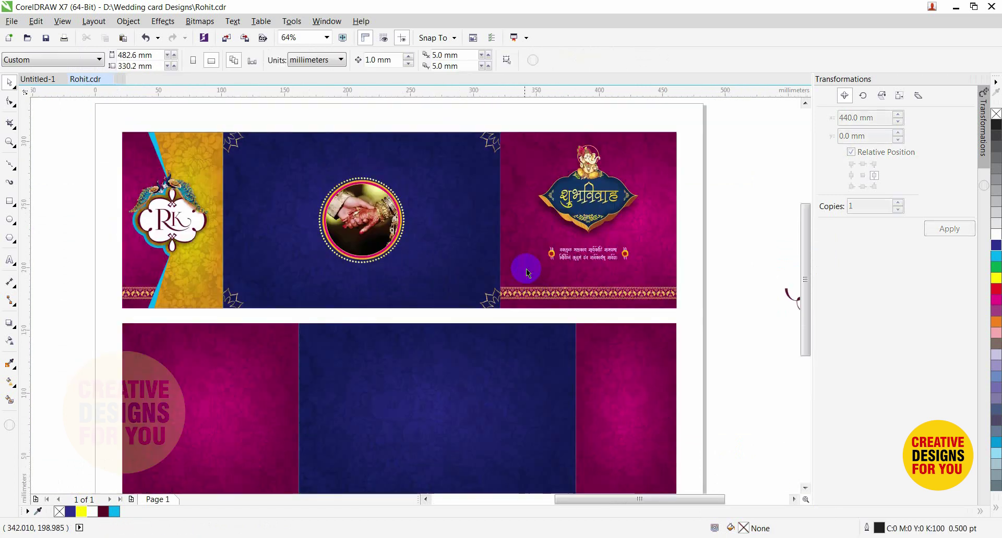
click(498, 154)
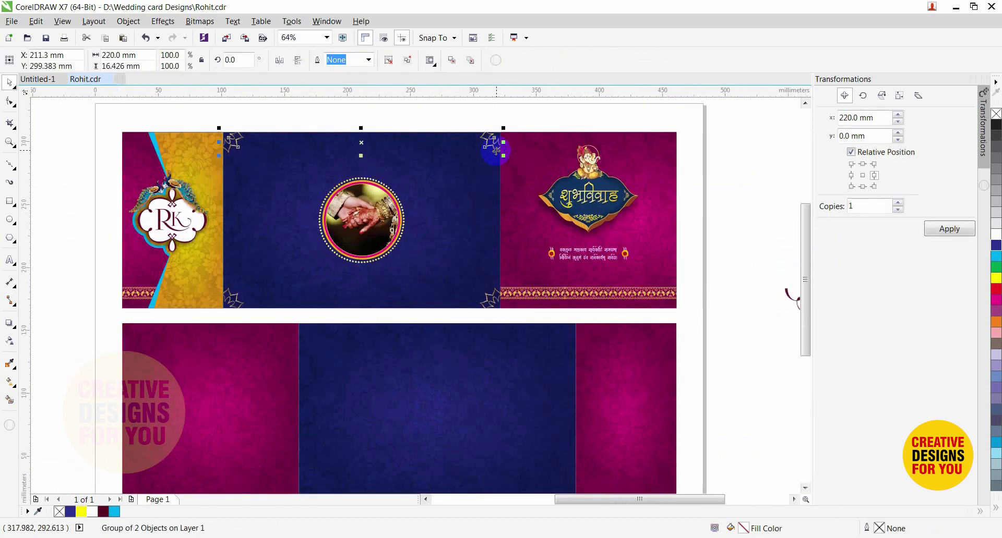
drag(495, 152, 528, 350)
shift+click(556, 354)
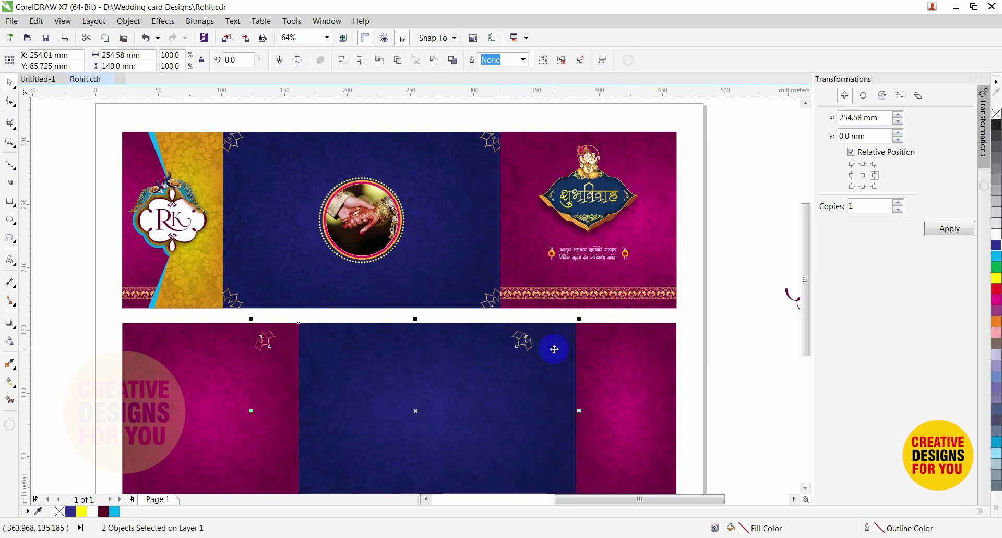
key(c)
key(t)
click(714, 351)
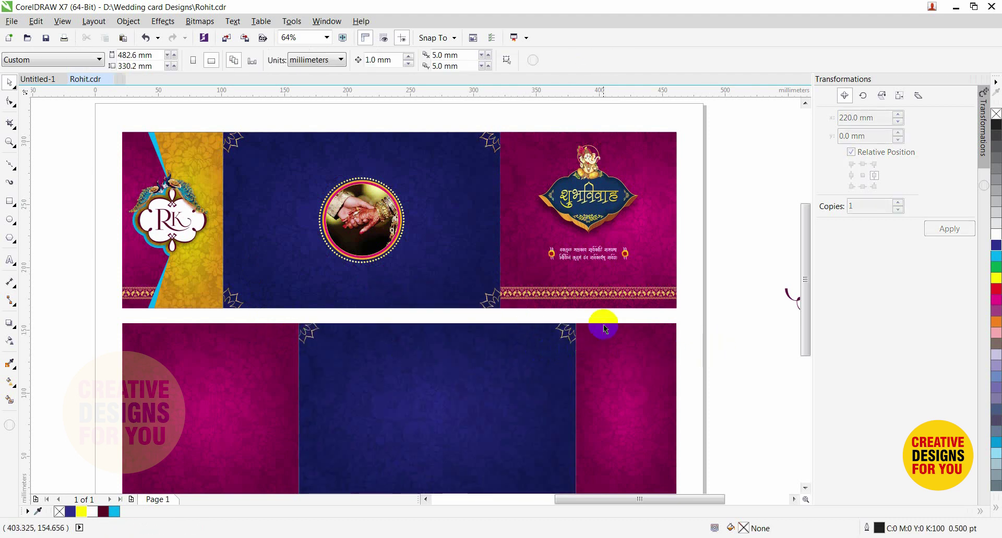
Duplicate the inner blue panel's top-right ornament and align the copy to the right edge of the 80 mm magenta panel.
scroll(723, 387, up, 3)
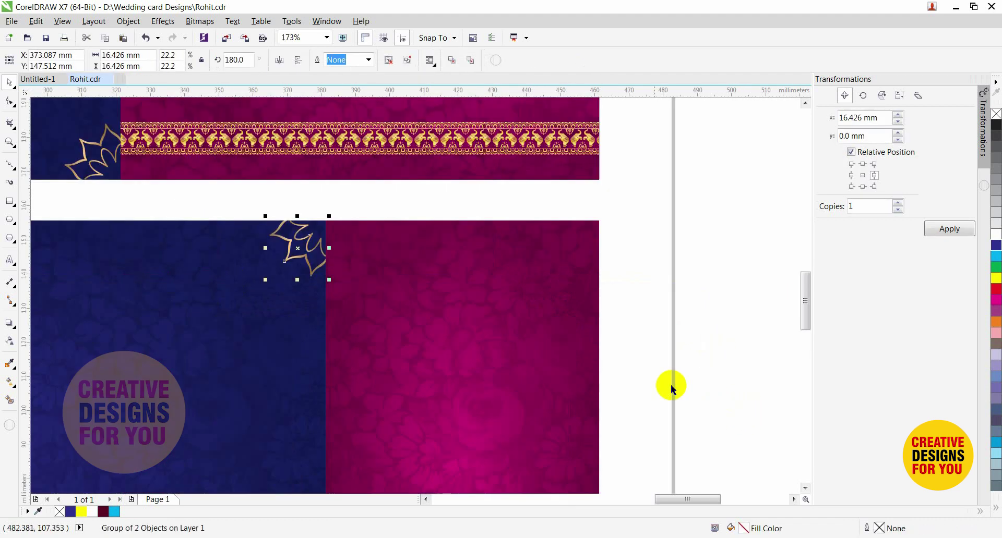
key(ctrl+d)
shift+click(516, 301)
key(r)
drag(671, 205, 540, 284)
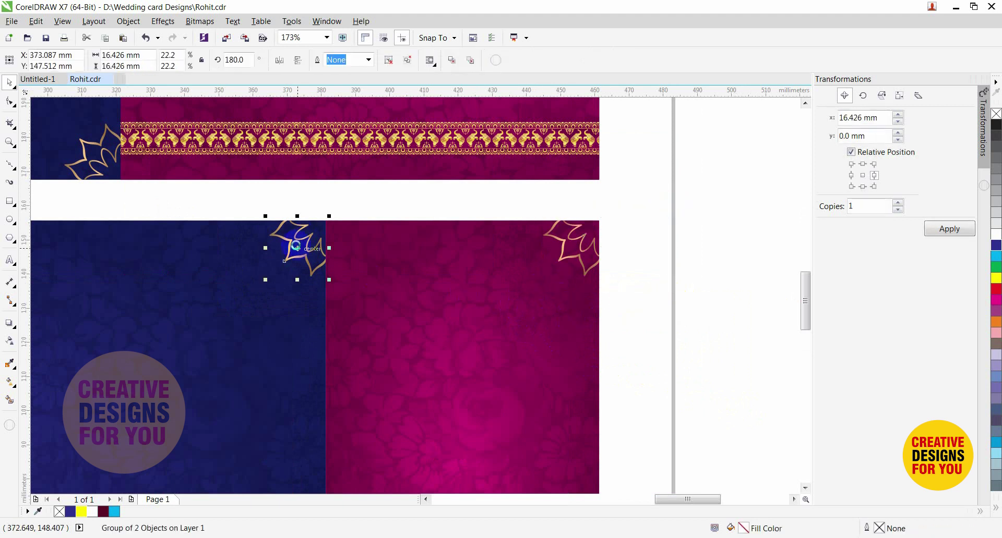
Make a horizontally mirrored copy of the blue panel's top-right ornament in the 80 mm magenta panel's top-left corner.
drag(312, 248, 352, 248)
right_click(353, 248)
scroll(488, 282, down, 4)
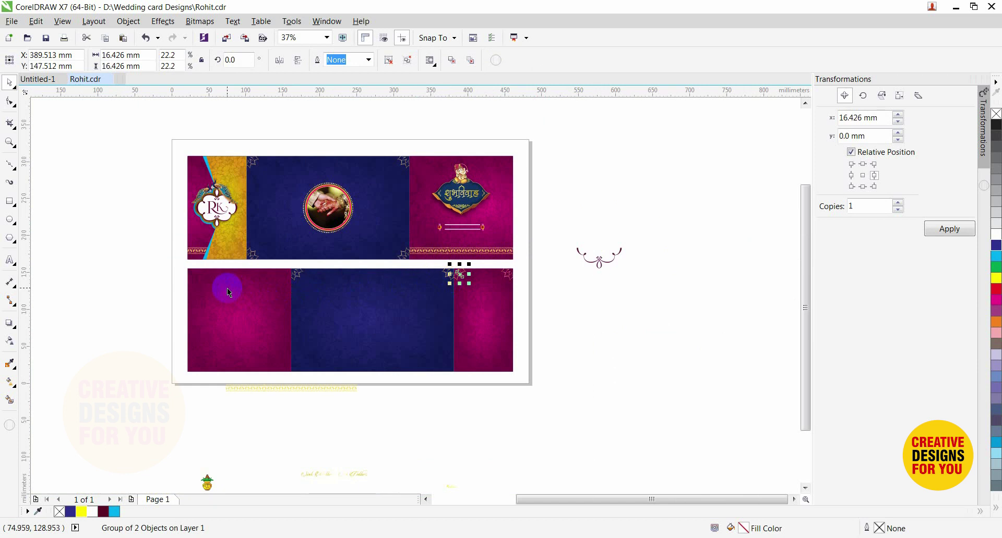
Place a copy of the mirrored ornament in the top-left corner of the 140 mm magenta panel, aligned to its left edge.
shift+click(227, 293)
key(l)
click(153, 287)
key(F2)
mouse_move(130, 234)
mouse_down()
mouse_move(574, 379)
mouse_move(628, 387)
mouse_up()
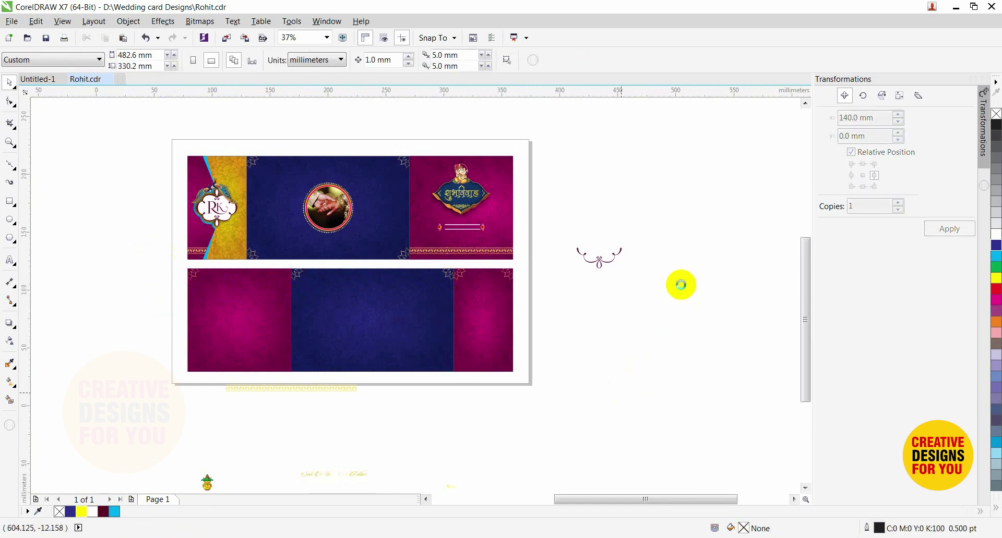
Place a copy of the 80 mm panel's top-right ornament in the top-right corner of the 140 mm magenta panel.
scroll(680, 284, up, 1)
click(626, 240)
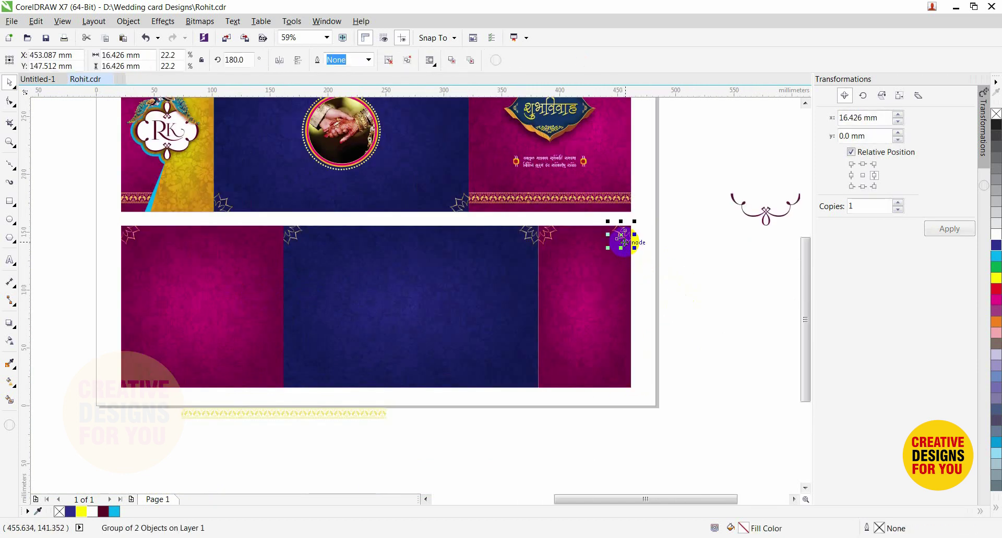
click(256, 259)
drag(86, 217, 668, 407)
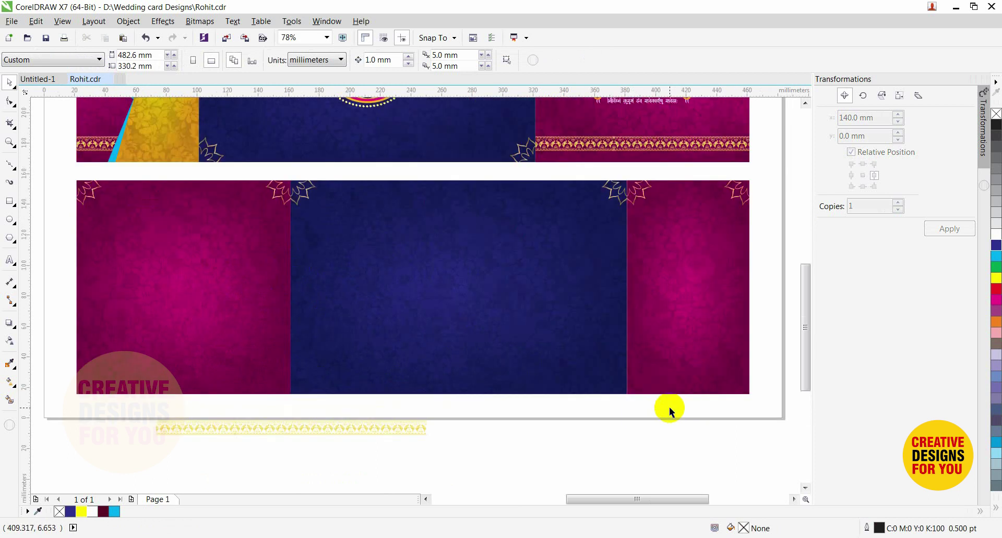
Place the gold elephant border strip near the lower edge of the inner blue panel, close to its left side.
scroll(613, 365, down, 2)
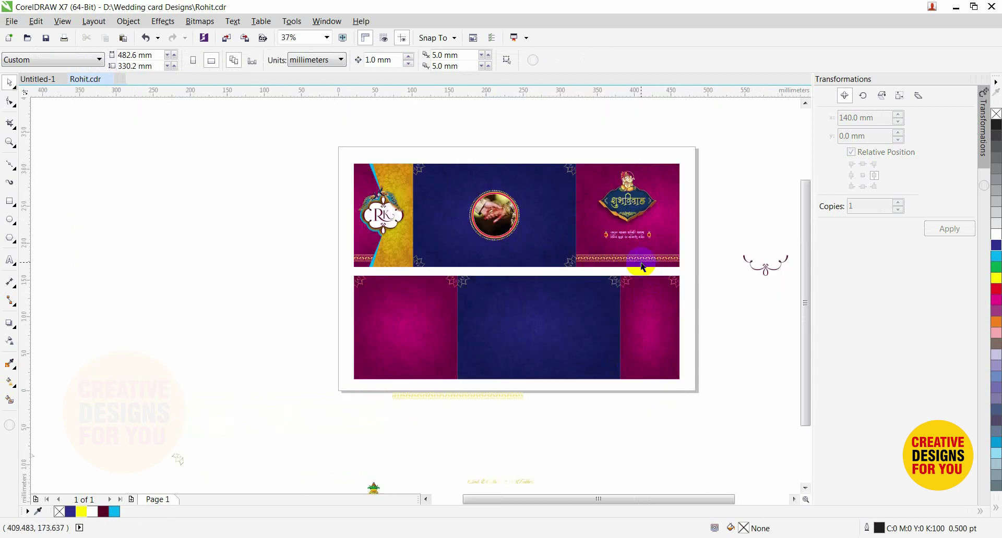
click(496, 399)
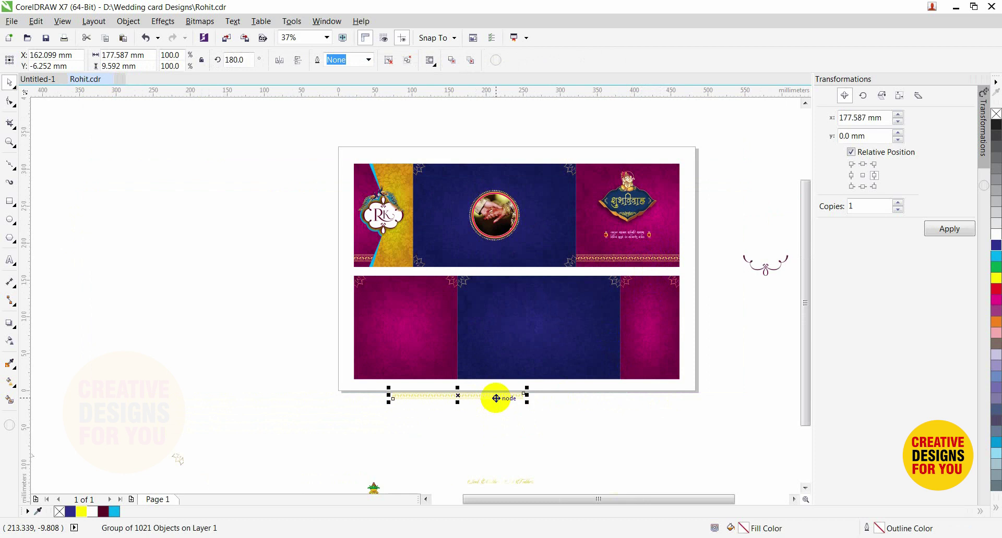
drag(495, 399, 560, 371)
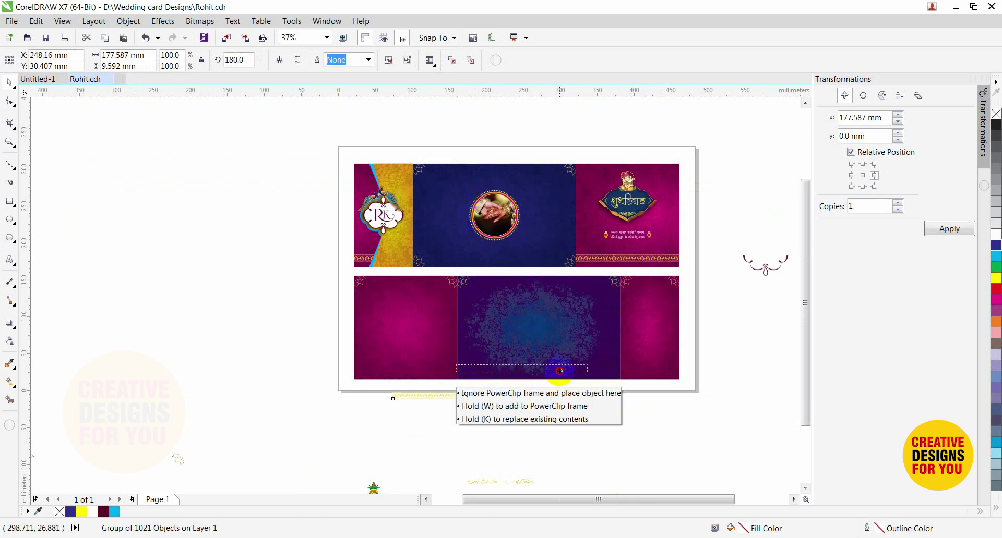
key(F2)
drag(363, 309, 707, 412)
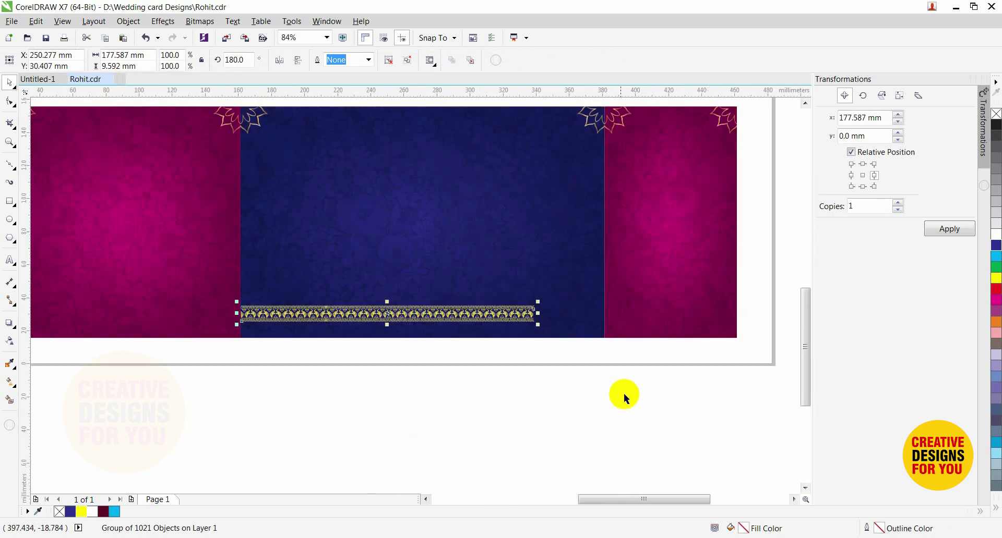
drag(342, 313, 354, 313)
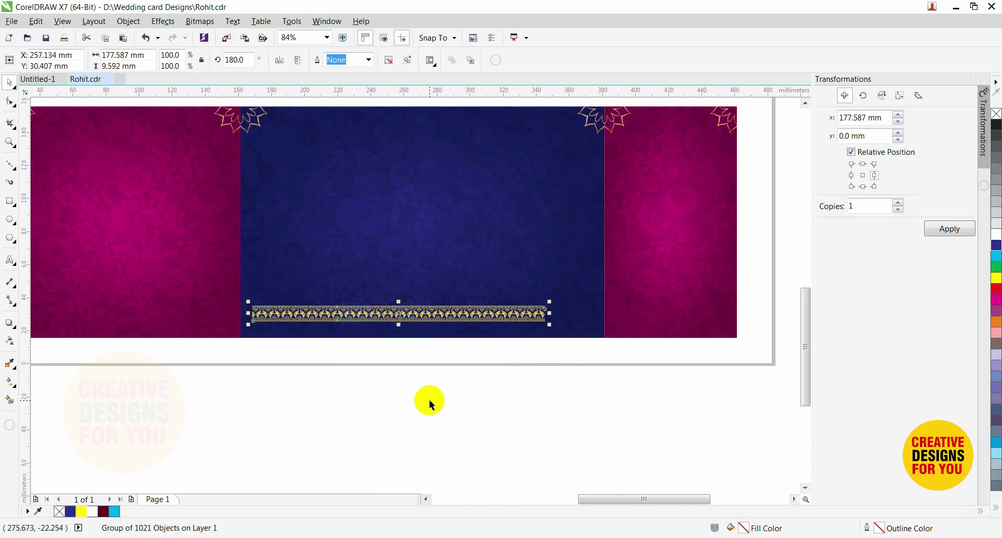
key(alt+F7)
scroll(429, 400, up, 1)
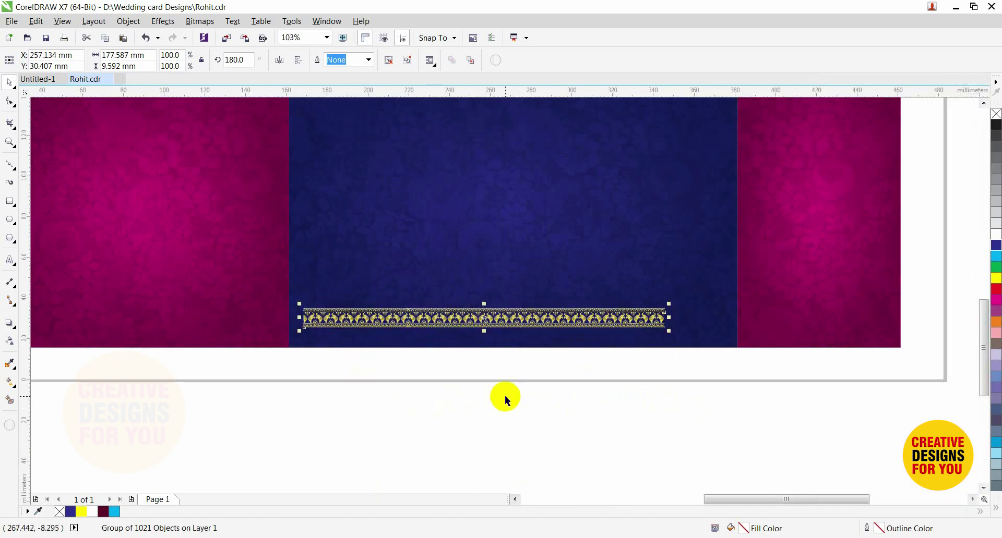
Duplicate the elephant border strip to its right and overlap the ends so the pattern continues seamlessly.
drag(336, 324, 700, 321)
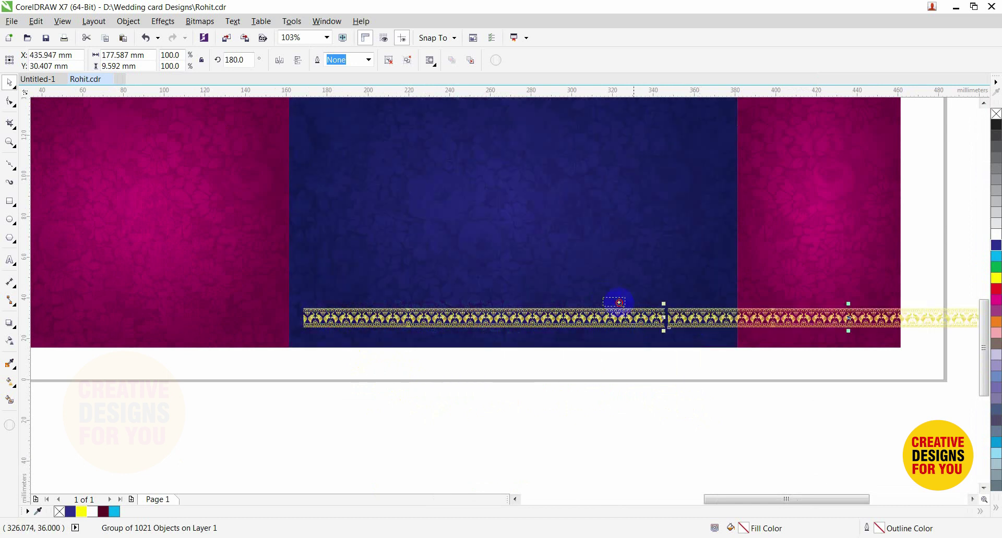
drag(623, 307, 678, 344)
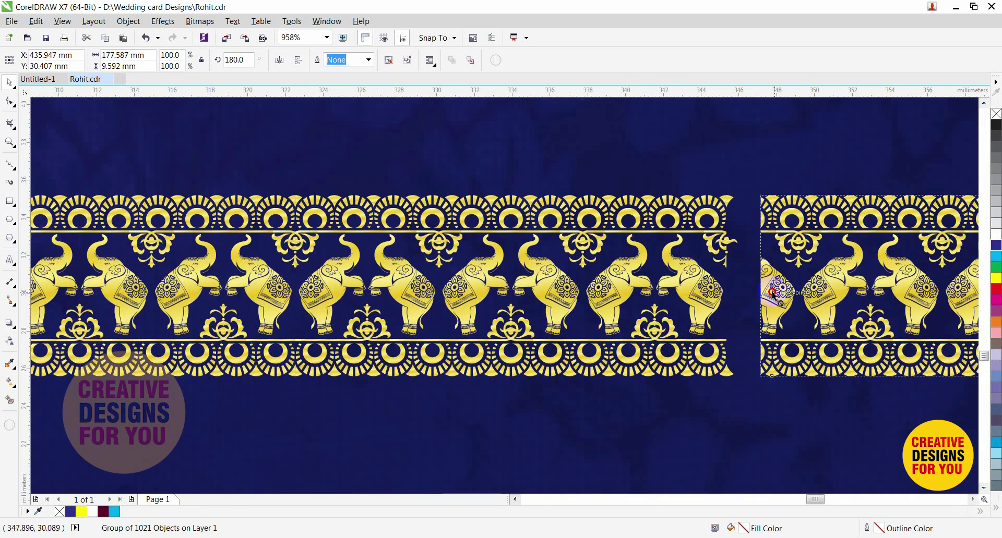
drag(773, 295, 716, 294)
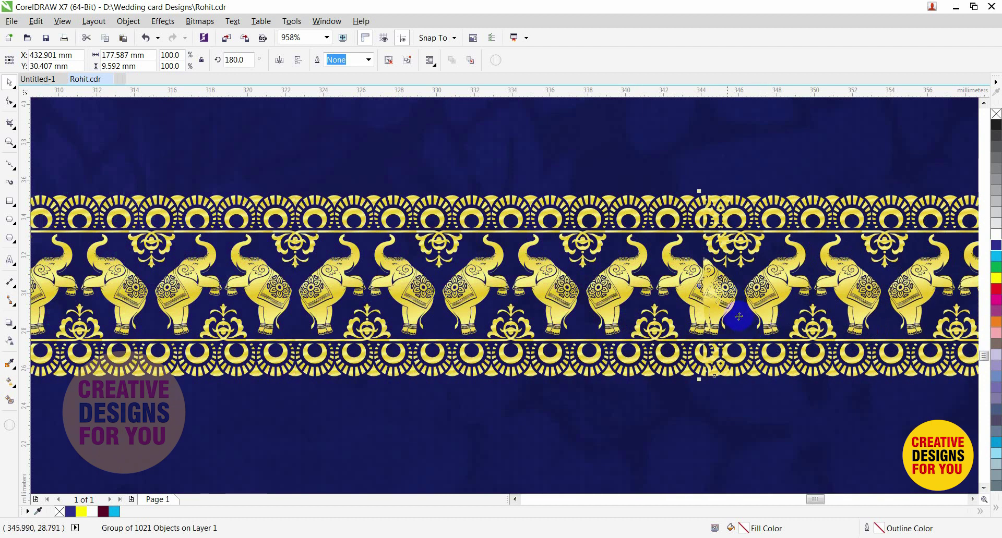
scroll(728, 343, up, 3)
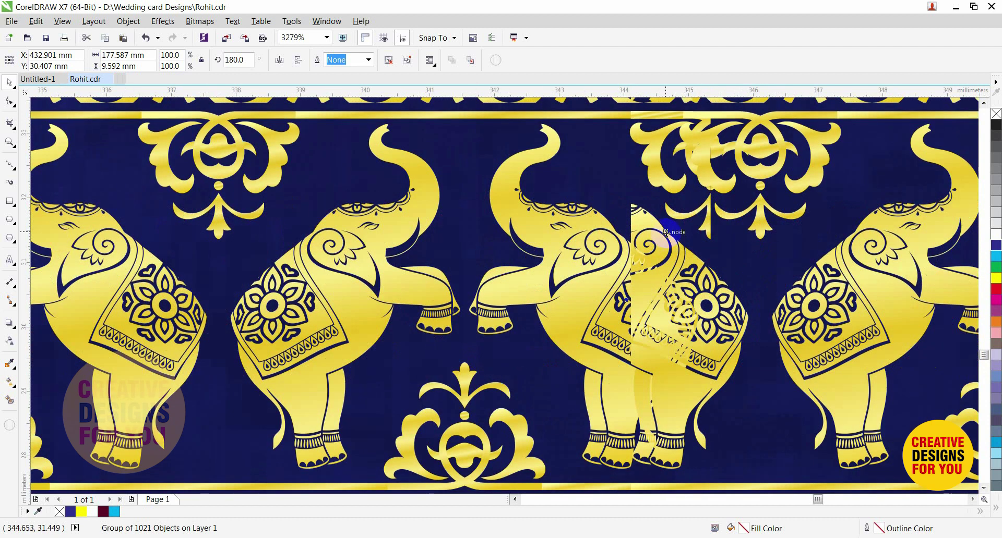
drag(666, 231, 617, 231)
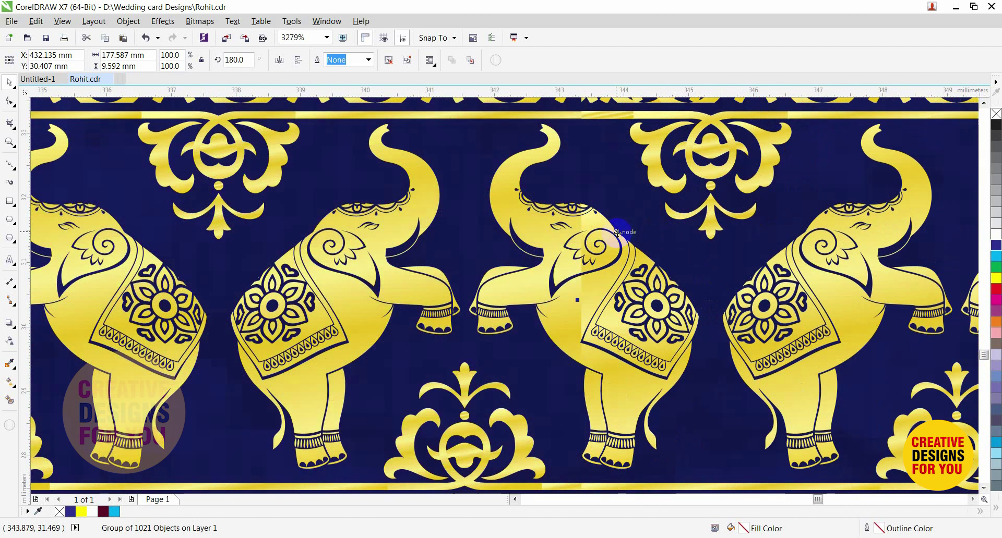
scroll(662, 270, down, 10)
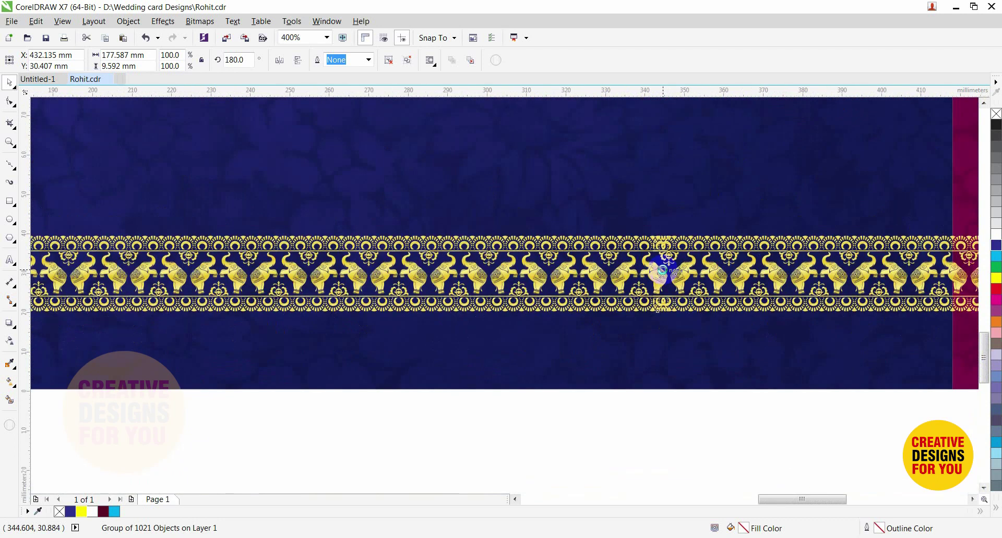
Align both border strips together to the left edge of the inner 140 mm magenta panel.
drag(876, 249, 480, 276)
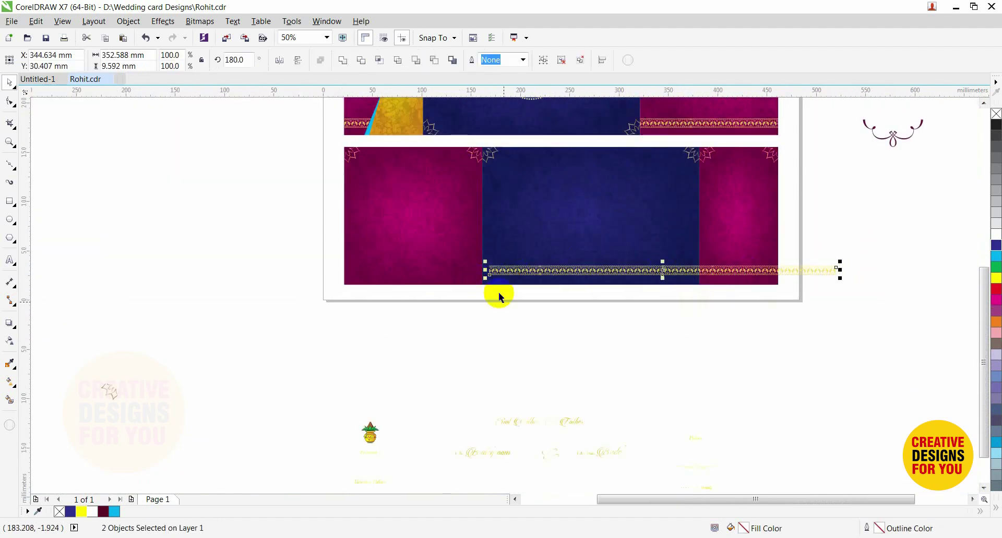
shift+click(440, 273)
key(l)
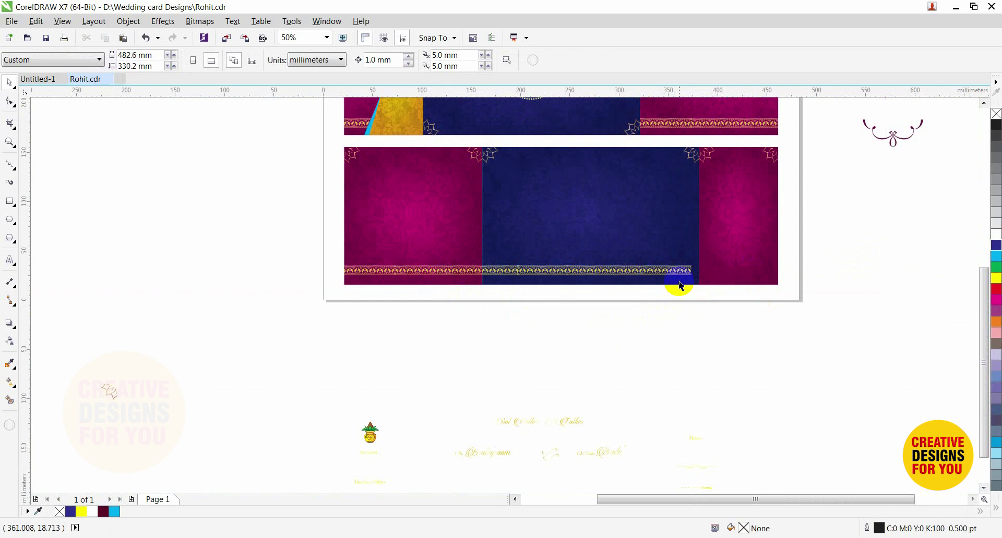
click(665, 271)
click(656, 298)
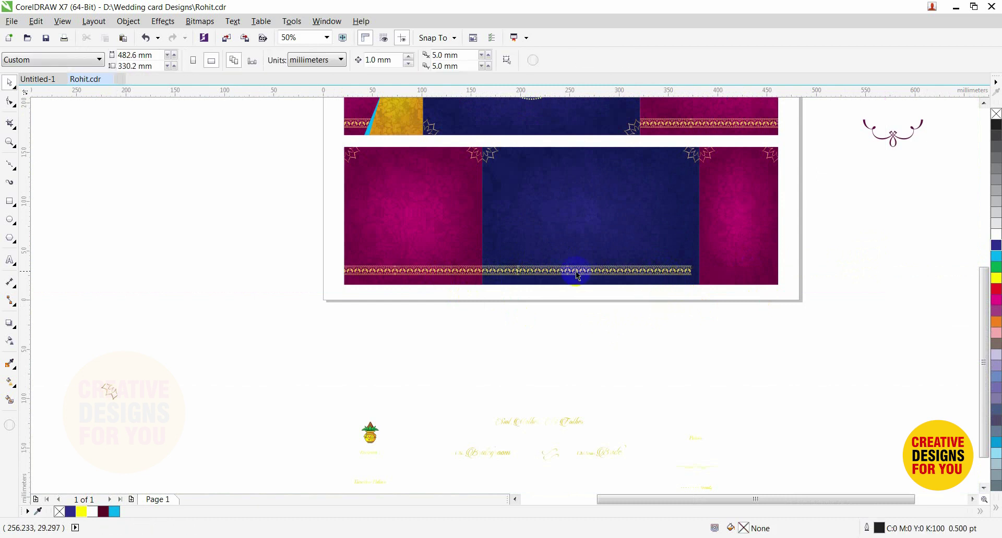
Add a third copy of the border strip at the right end, matching its elephants to the preceding strip.
click(571, 271)
drag(533, 271, 706, 291)
scroll(697, 272, up, 8)
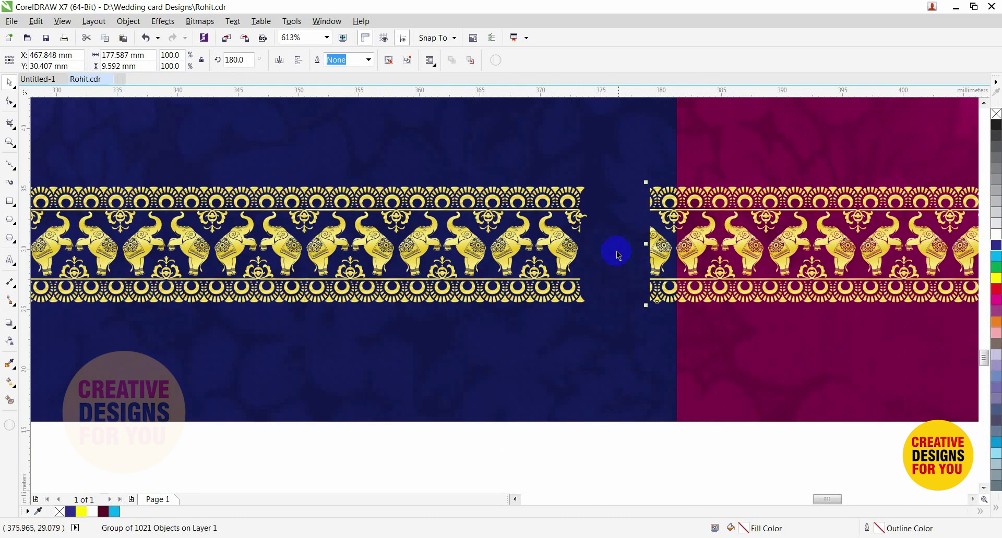
drag(662, 236, 566, 233)
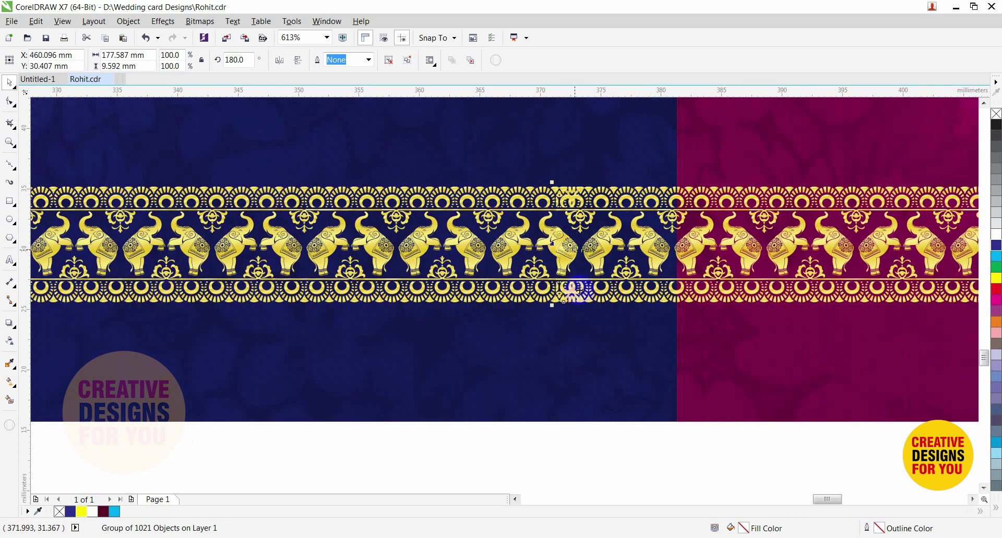
scroll(646, 407, down, 3)
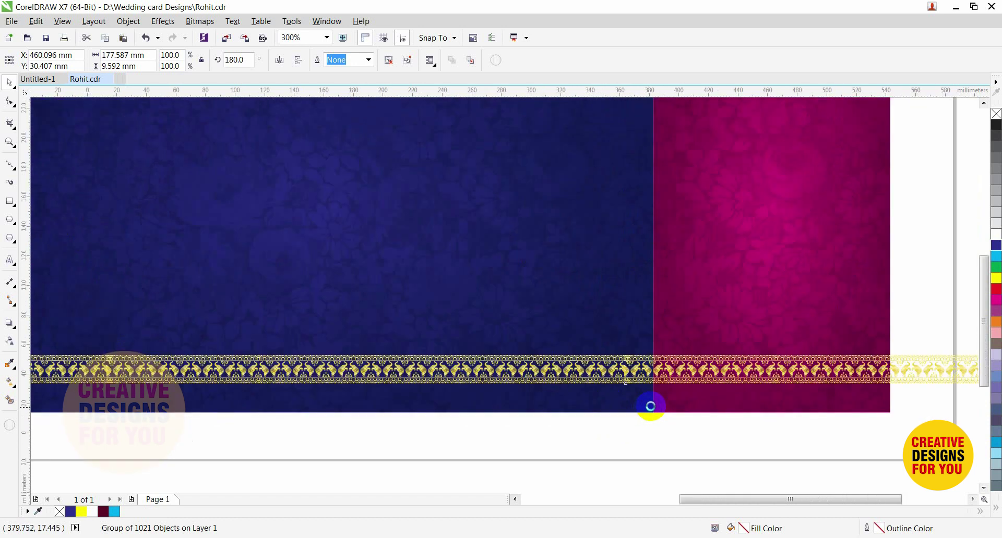
Group the three border strips and shift the group about 17.5 mm left so it overhangs both card edges.
scroll(678, 398, down, 4)
drag(934, 358, 52, 401)
key(ctrl+g)
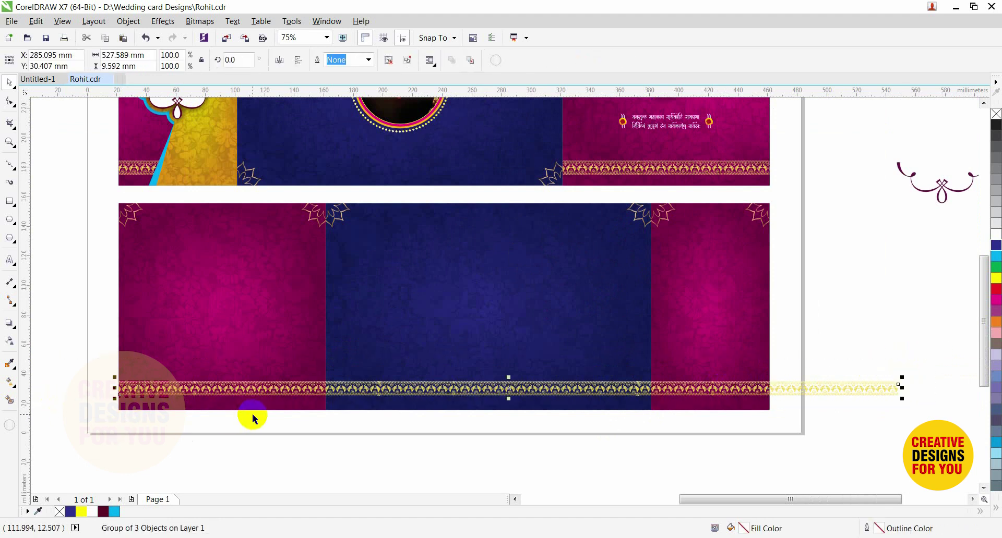
drag(408, 396, 353, 436)
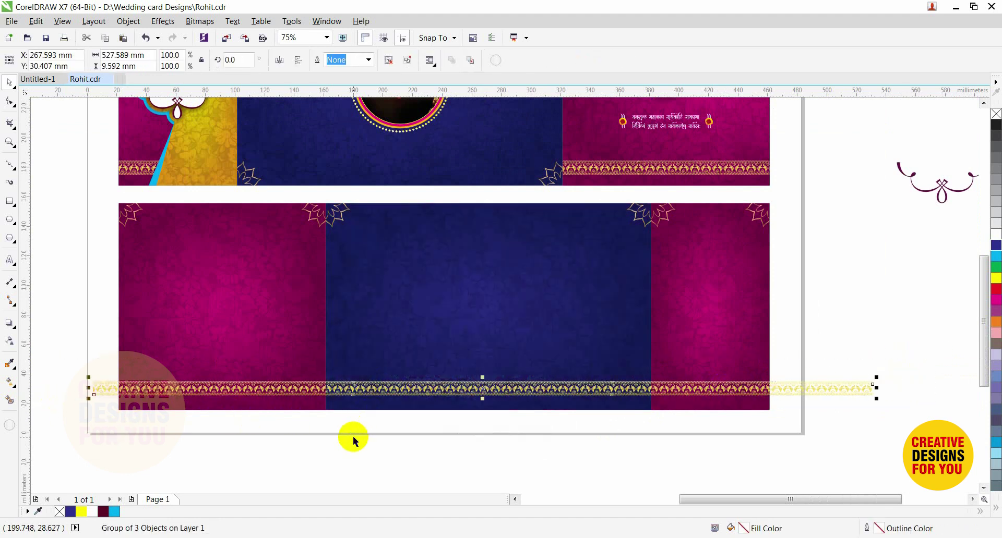
Draw a rectangle about 440 × 17 mm around the border, spanning the full width of the three inner panels.
click(352, 437)
key(F6)
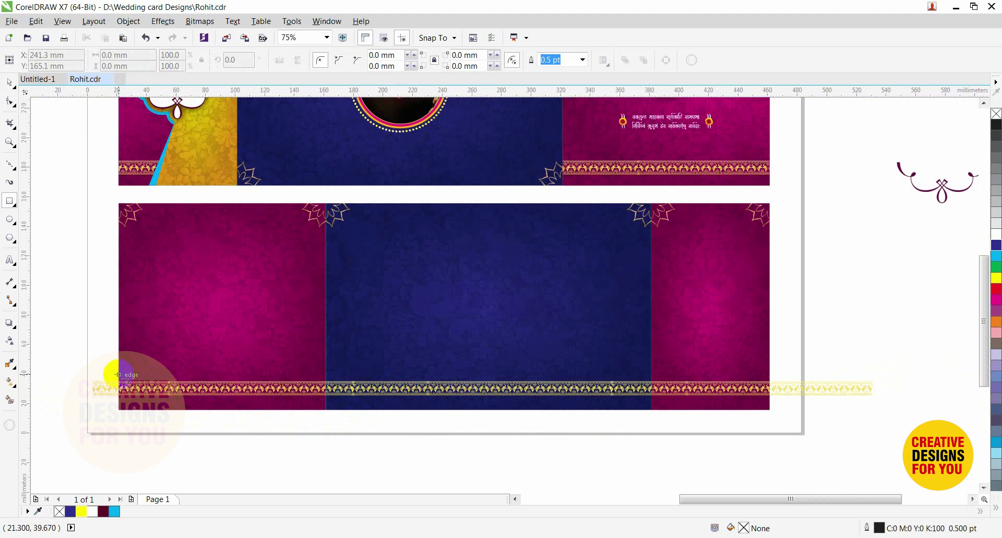
drag(117, 375, 771, 400)
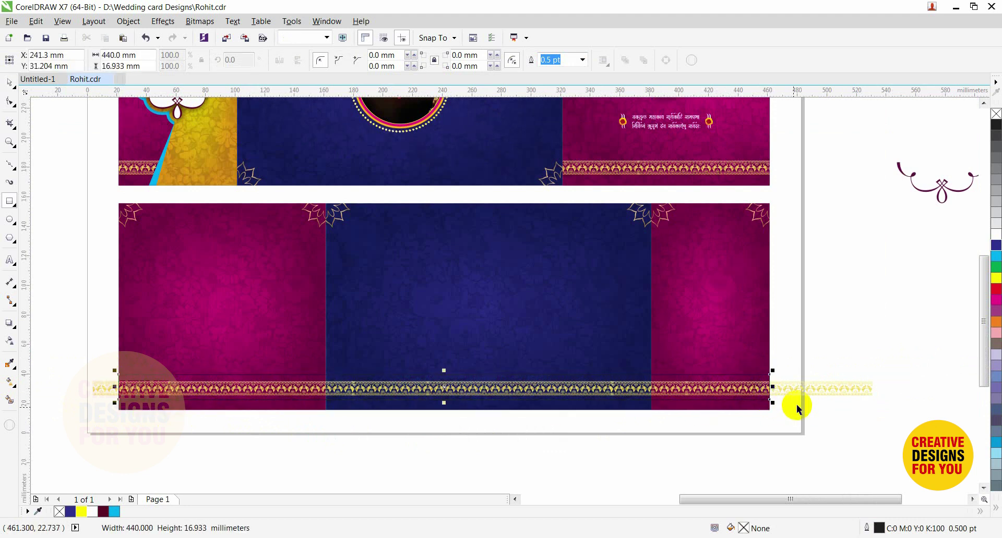
key(space)
PowerClip the grouped border inside the 440 mm rectangle and remove the rectangle's outline.
click(797, 391)
key(ctrl+1)
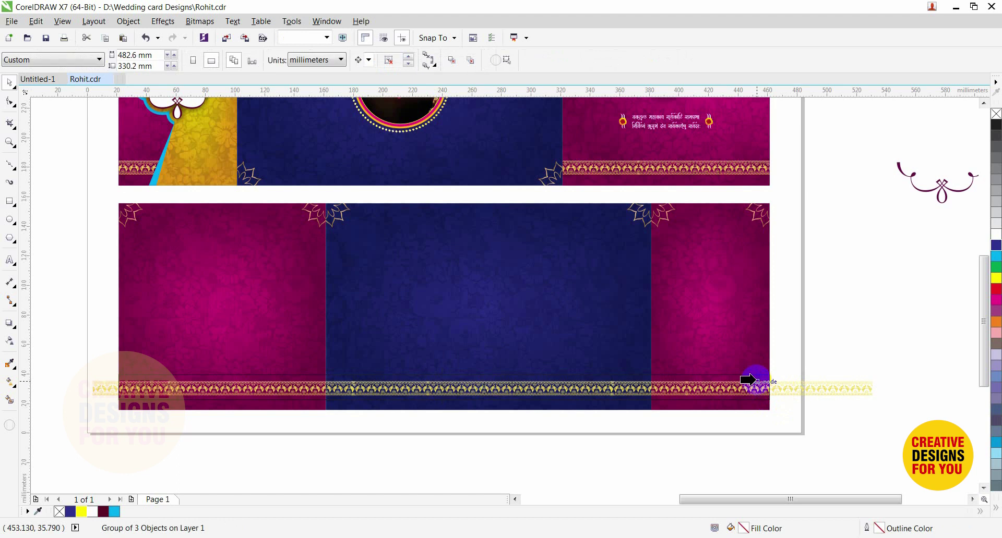
click(752, 374)
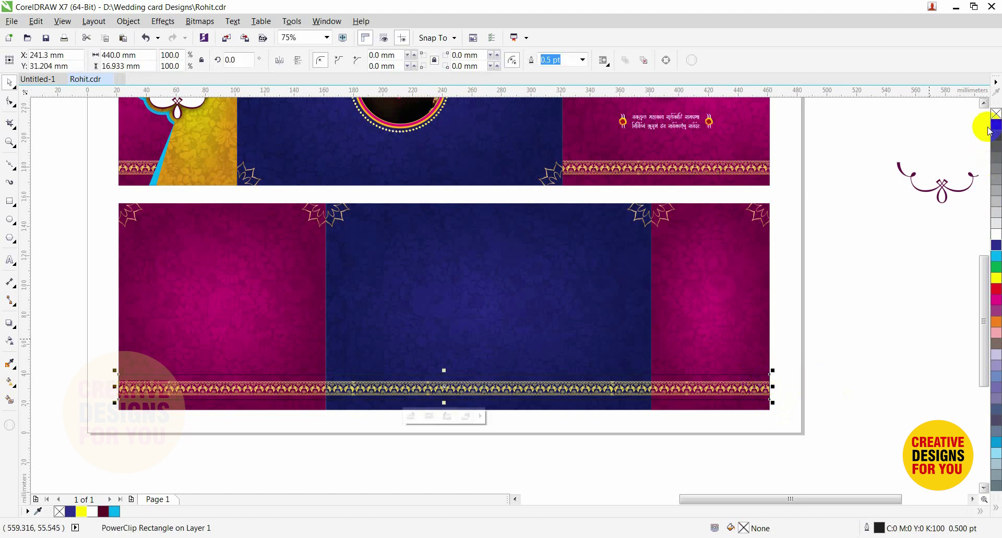
right_click(996, 114)
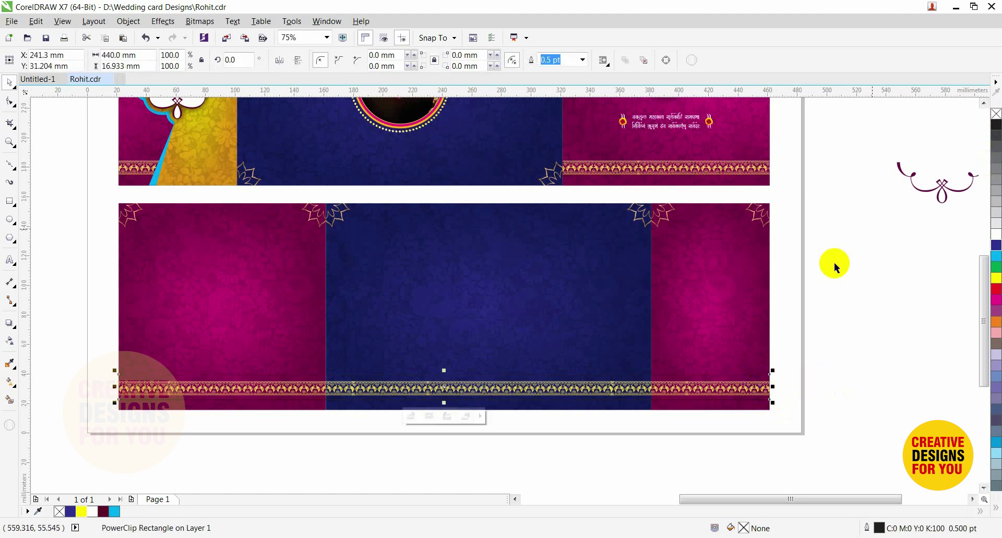
click(823, 289)
scroll(823, 289, down, 2)
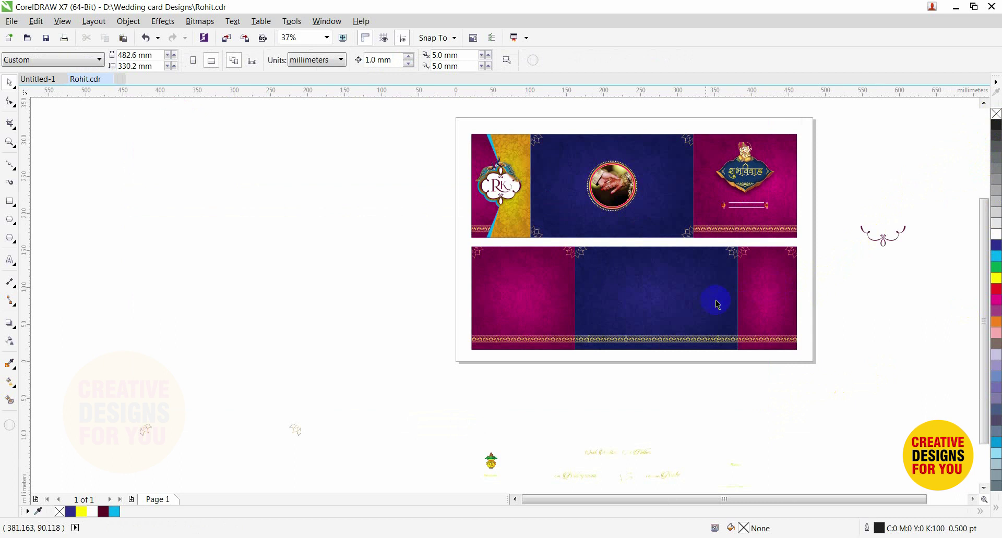
drag(401, 133, 872, 360)
click(719, 251)
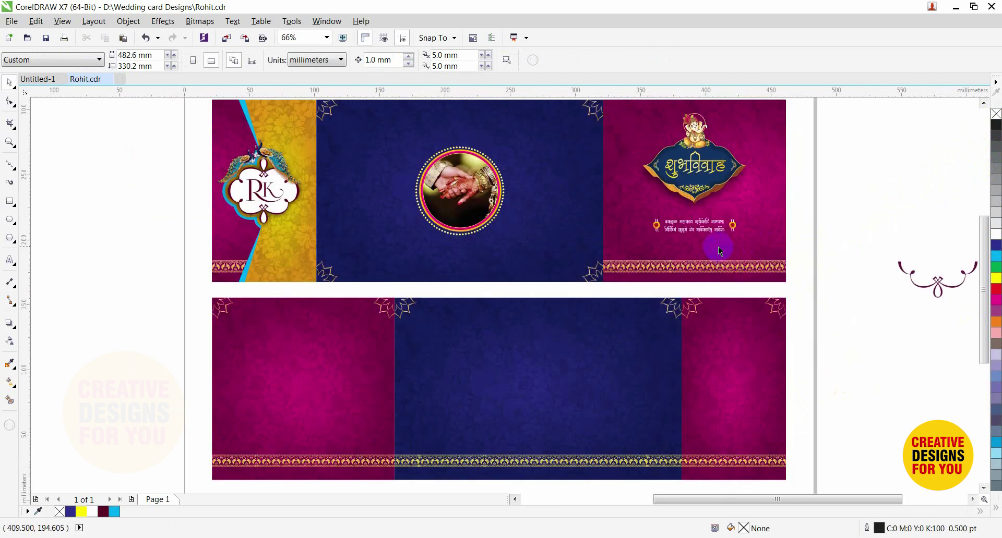
click(698, 179)
scroll(715, 176, down, 2)
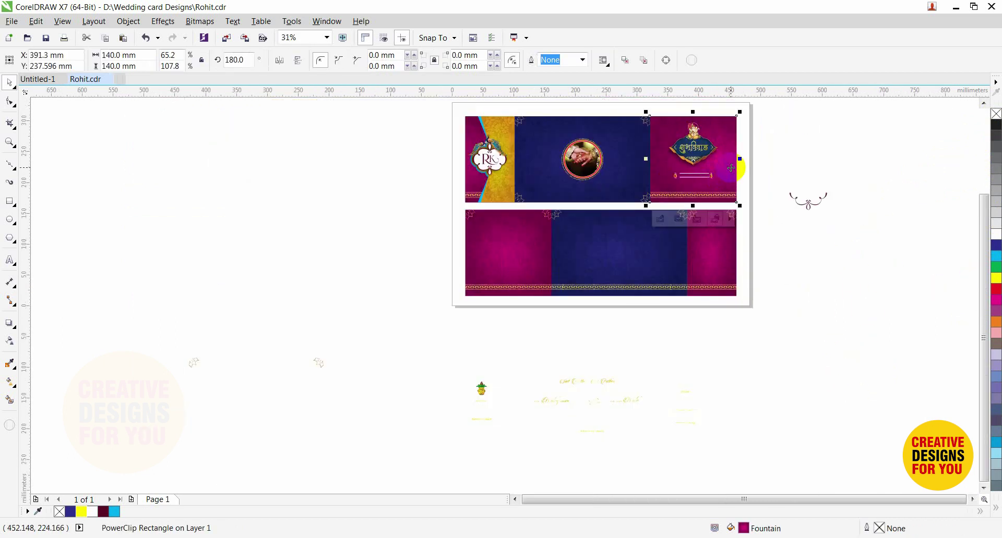
click(772, 147)
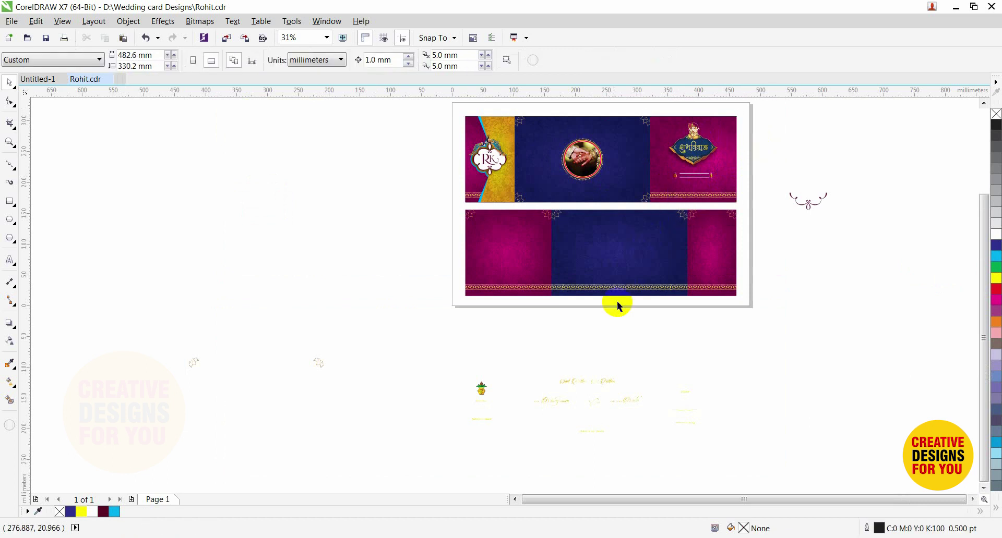
Move the kalash clipart into the upper part of the inner 140 mm magenta panel and centre it horizontally on the panel.
drag(480, 392, 506, 233)
scroll(603, 321, up, 3)
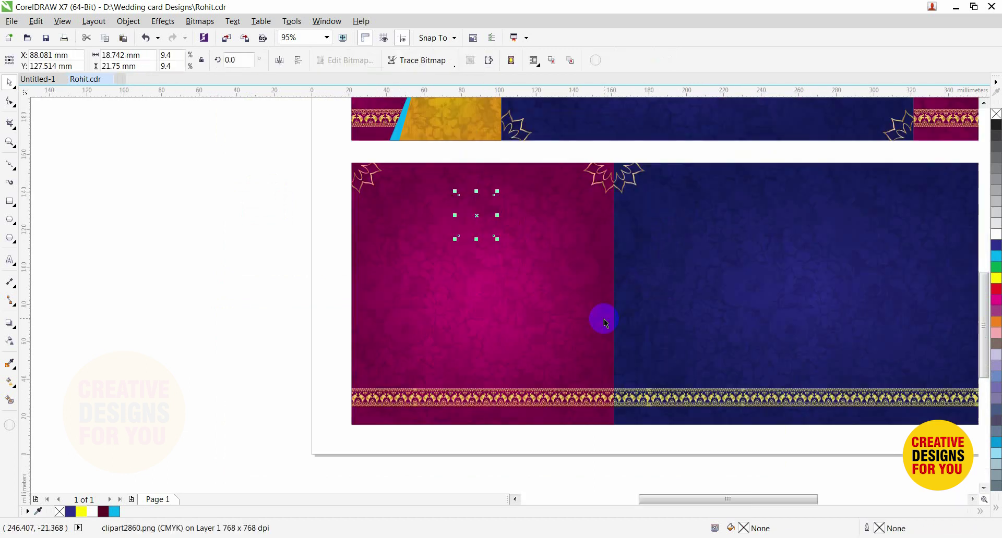
shift+click(581, 303)
click(256, 295)
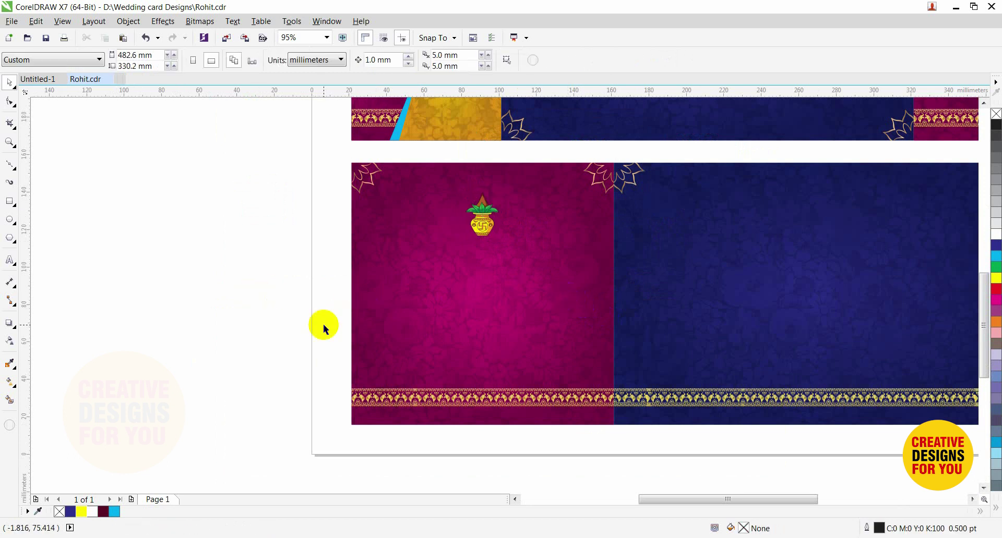
scroll(469, 282, down, 2)
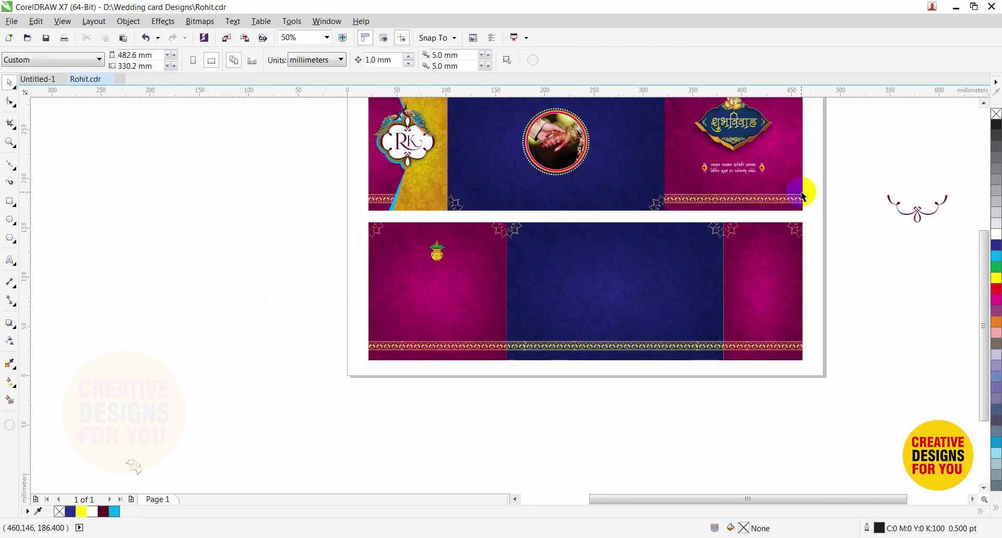
Place a copy of the outer magenta title panel on the empty area beside the page and extract its PowerClip contents.
click(764, 134)
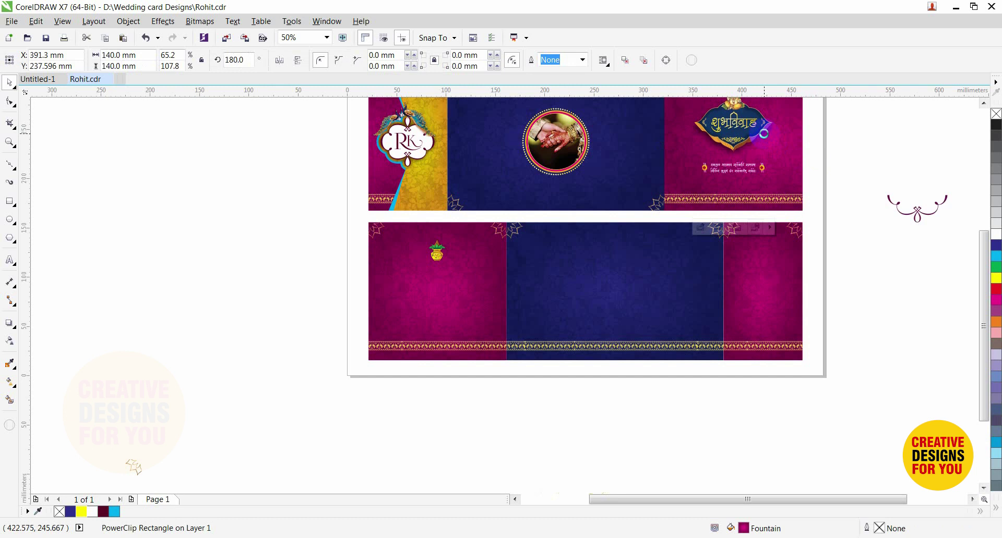
drag(765, 133, 250, 300)
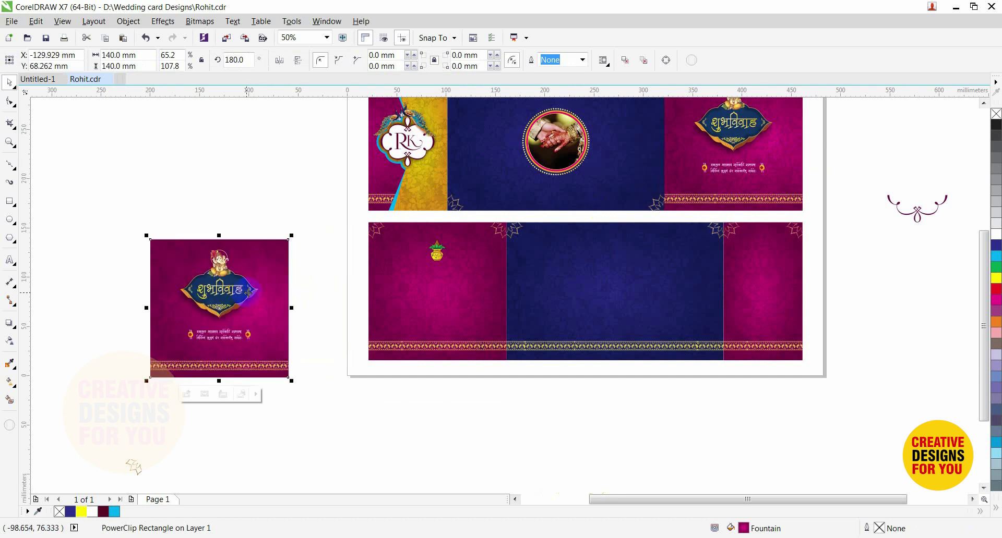
right_click(249, 299)
click(284, 205)
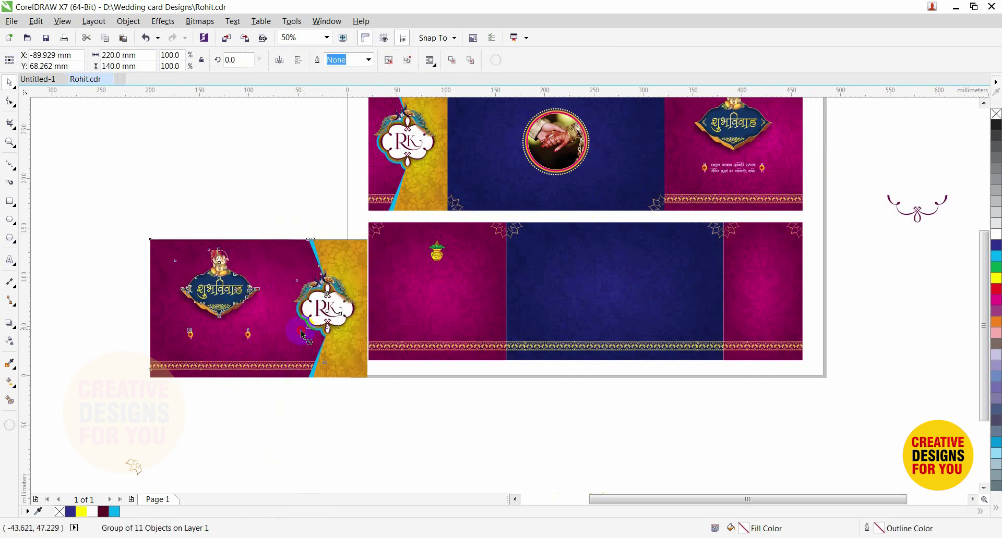
Move the extracted title artwork off its copied panel, ungroup it, and move the Ganesha figure onto the inner blue panel.
drag(303, 335, 219, 354)
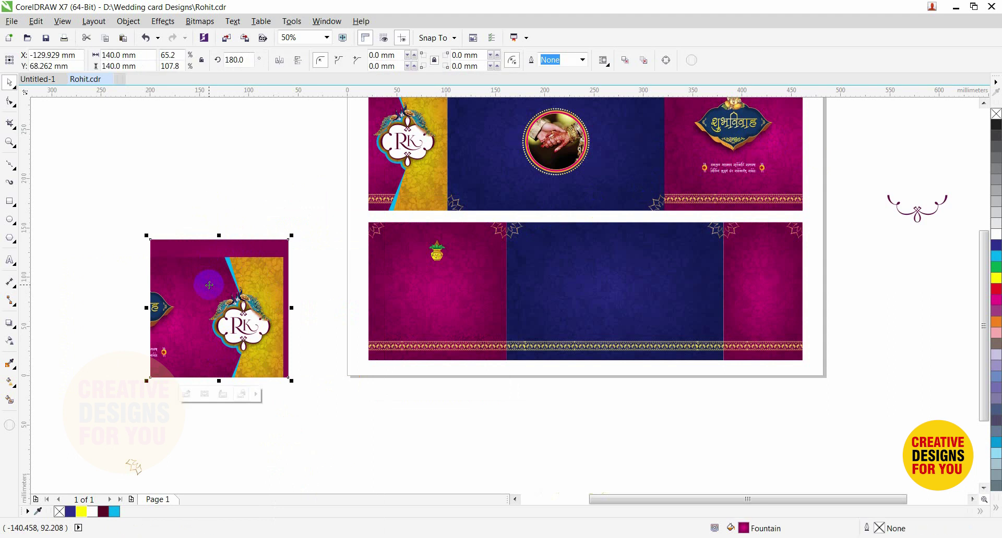
right_click(209, 286)
click(245, 204)
key(ctrl+u)
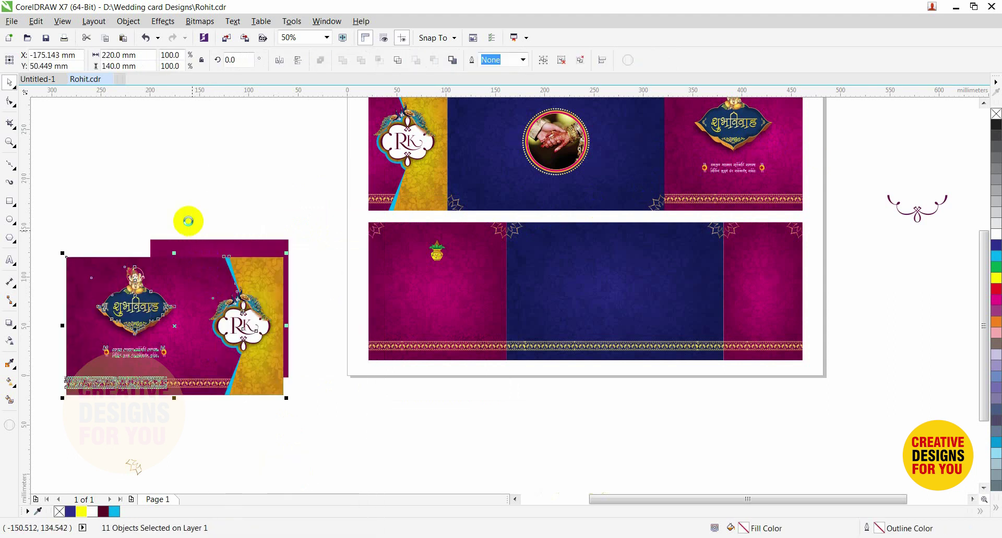
click(187, 221)
drag(134, 282, 539, 247)
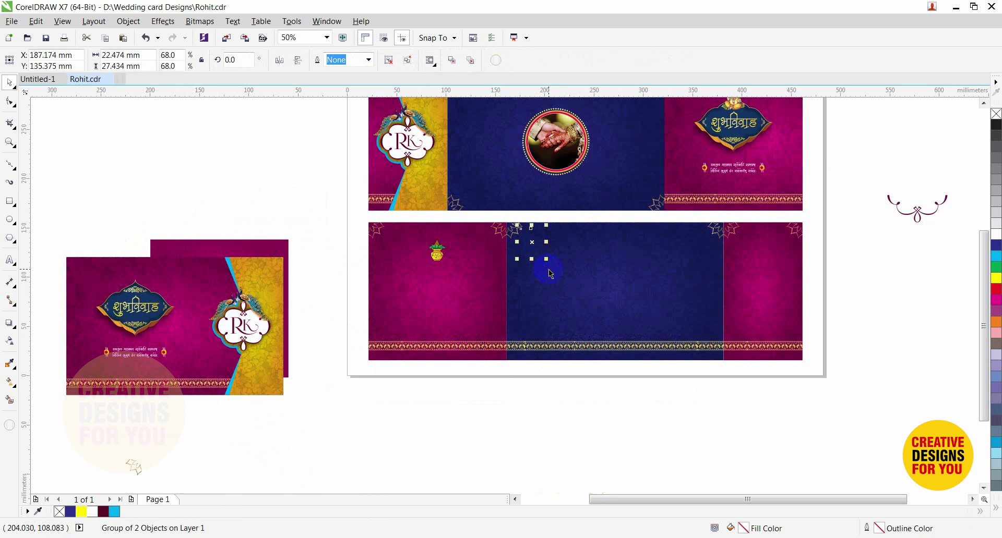
Scale the Ganesha figure to about 18.5 × 22.6 mm and place it beside the upper-left corner ornament of the inner blue panel.
scroll(523, 240, up, 3)
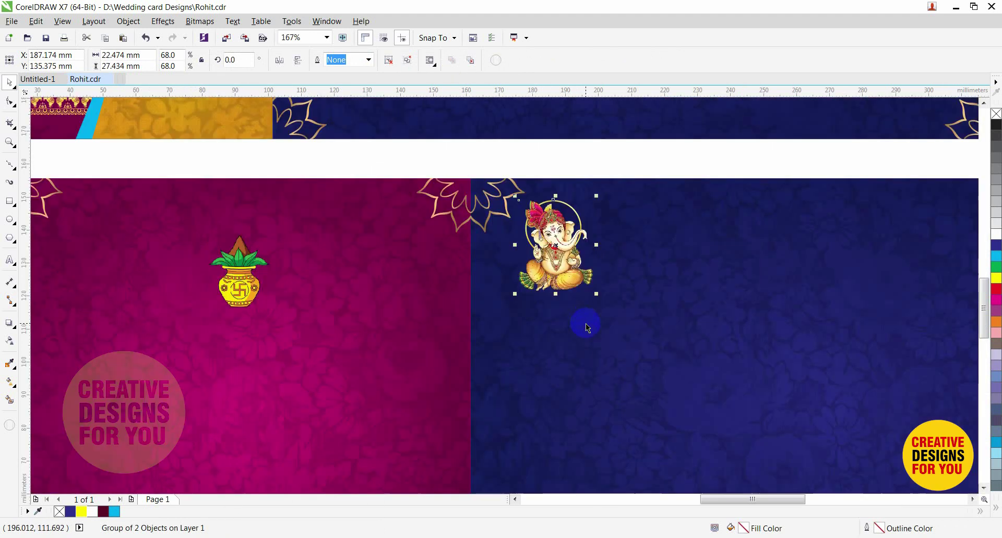
drag(597, 296, 585, 296)
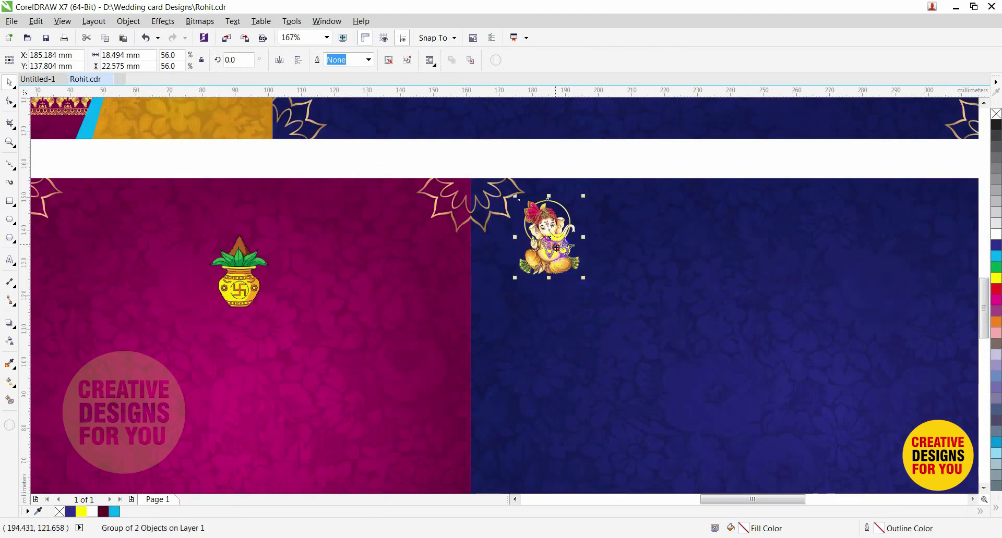
drag(556, 246, 558, 252)
scroll(561, 282, down, 2)
scroll(562, 283, down, 2)
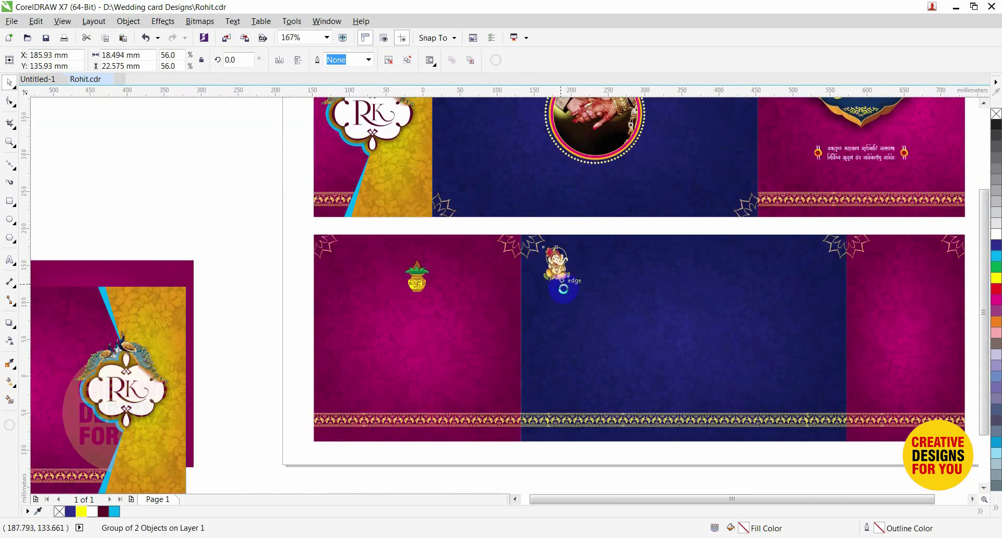
Show the drawing in wireframe, group the main invitation text objects below the page, and restore the enhanced view.
scroll(597, 356, down, 1)
key(alt+v)
key(w)
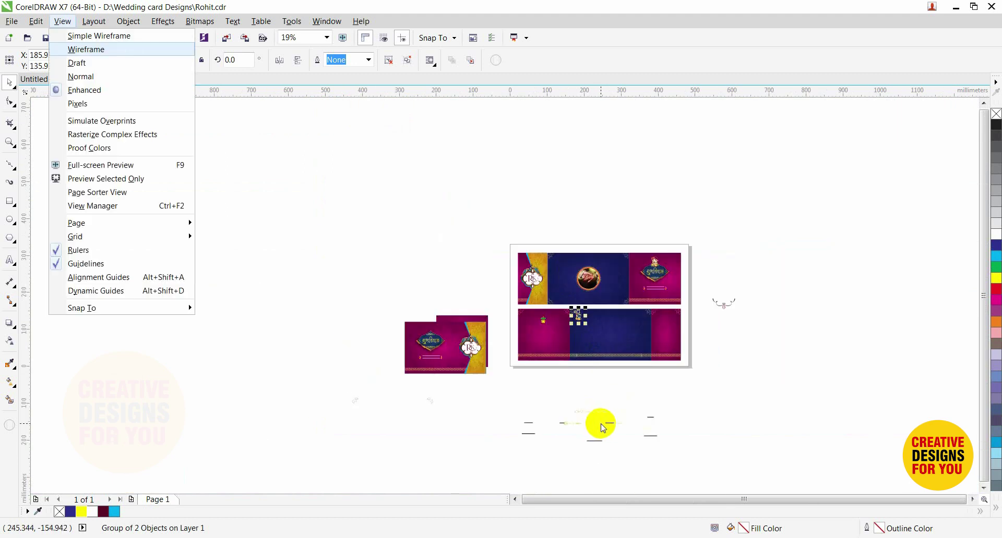
key(Return)
drag(552, 393, 639, 455)
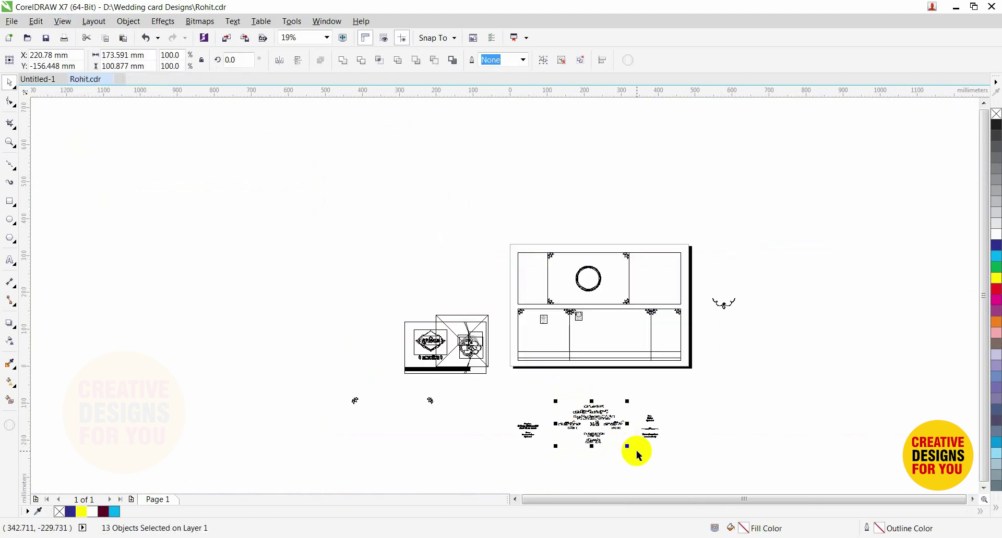
key(ctrl+g)
key(shift+F9)
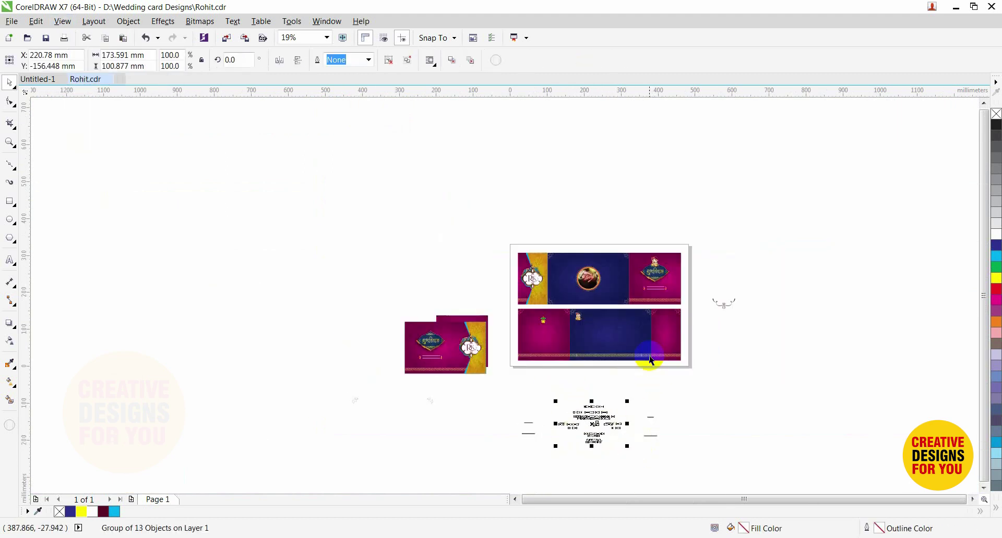
Centre the main invitation text group on the inner blue panel and move it up about 9 mm, clear of the border.
shift+click(643, 342)
key(c)
key(e)
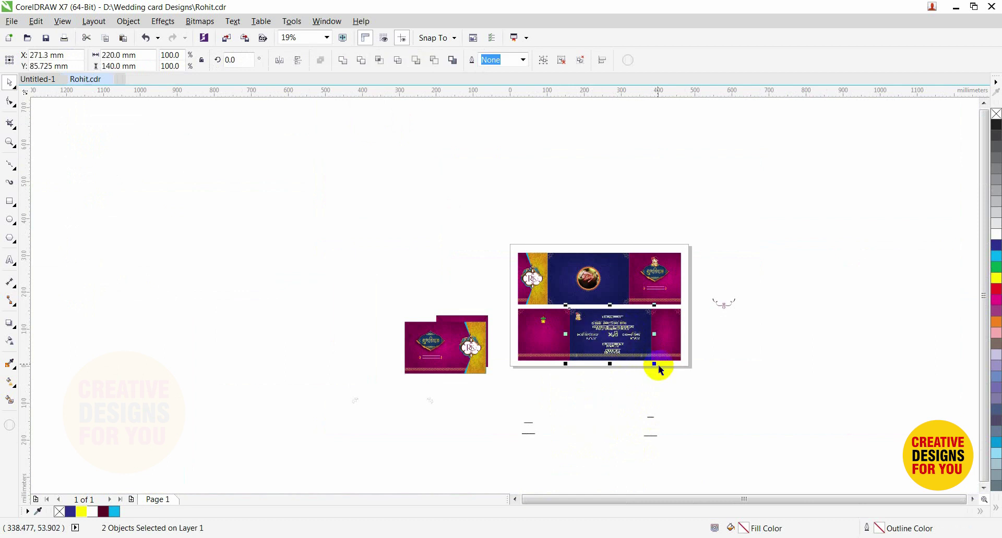
click(688, 407)
scroll(616, 309, up, 3)
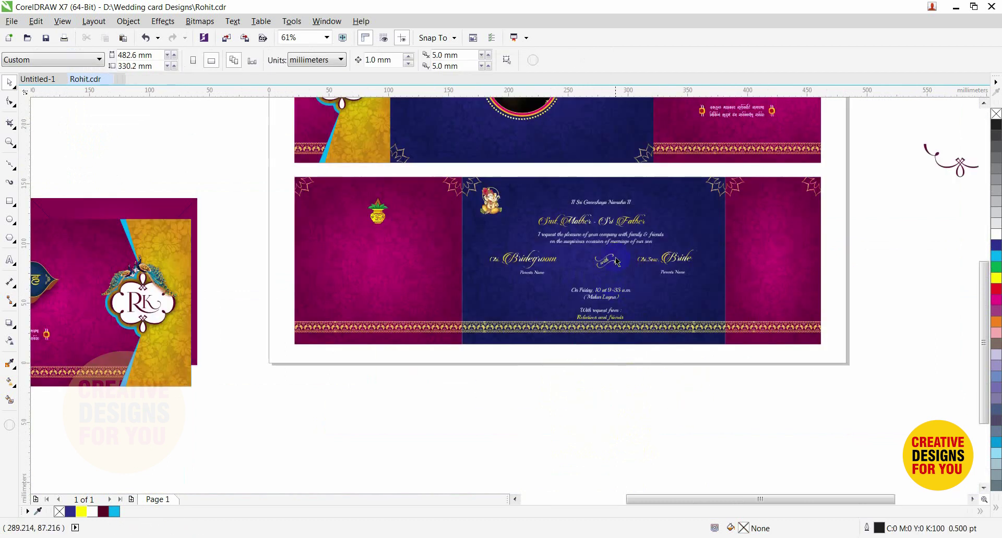
drag(626, 230, 626, 219)
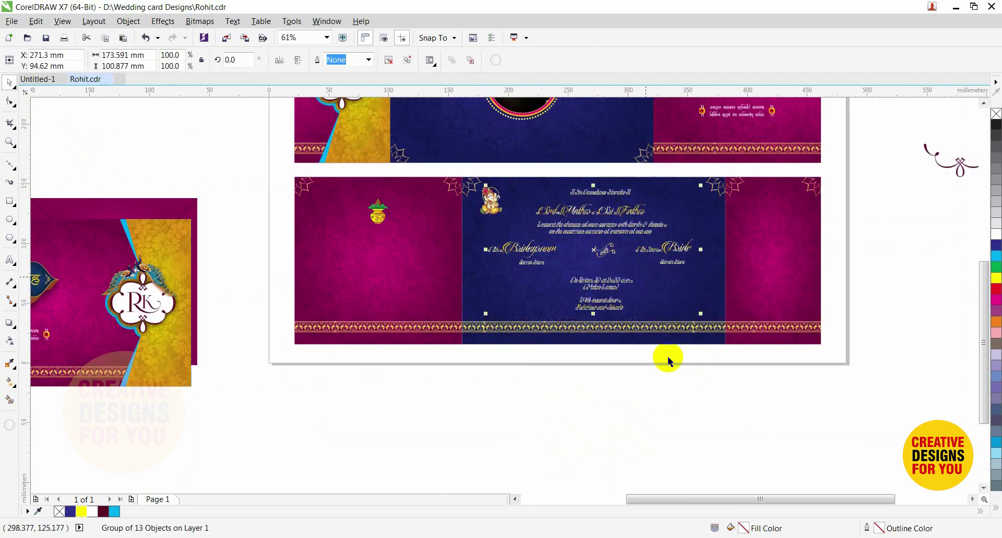
click(709, 431)
Group the venue and compliments text, move it into the narrow inner magenta panel, and centre it horizontally on that panel.
scroll(702, 420, down, 2)
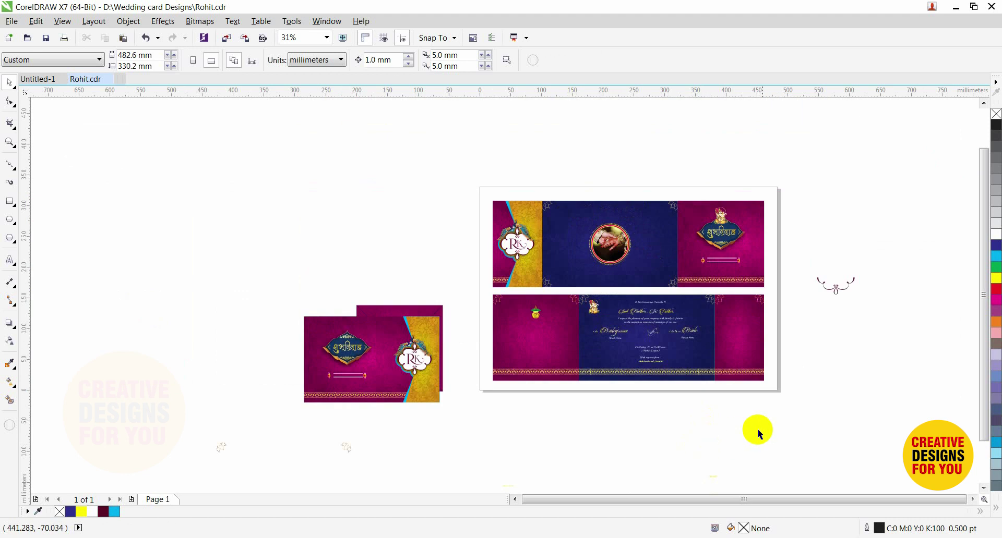
click(710, 480)
key(ctrl+g)
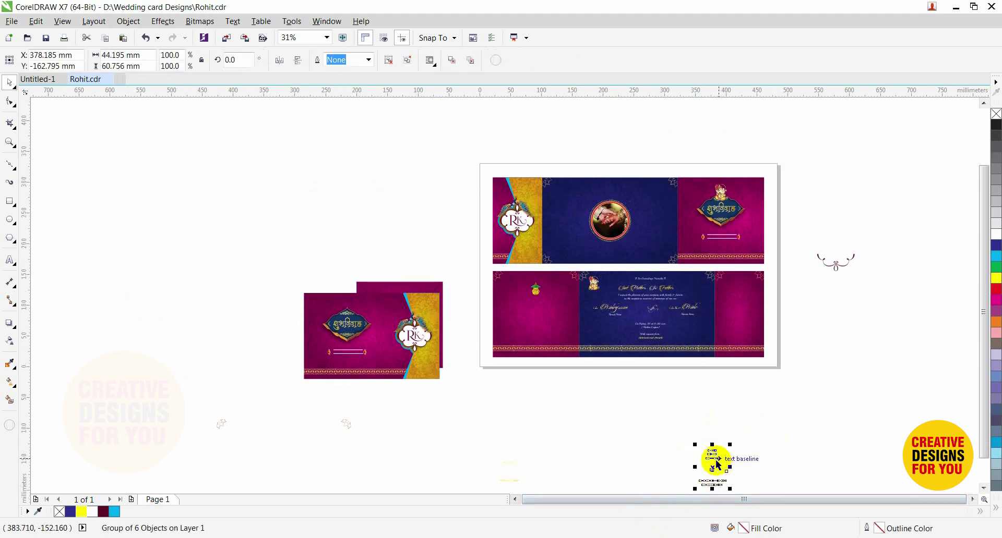
drag(721, 478, 763, 337)
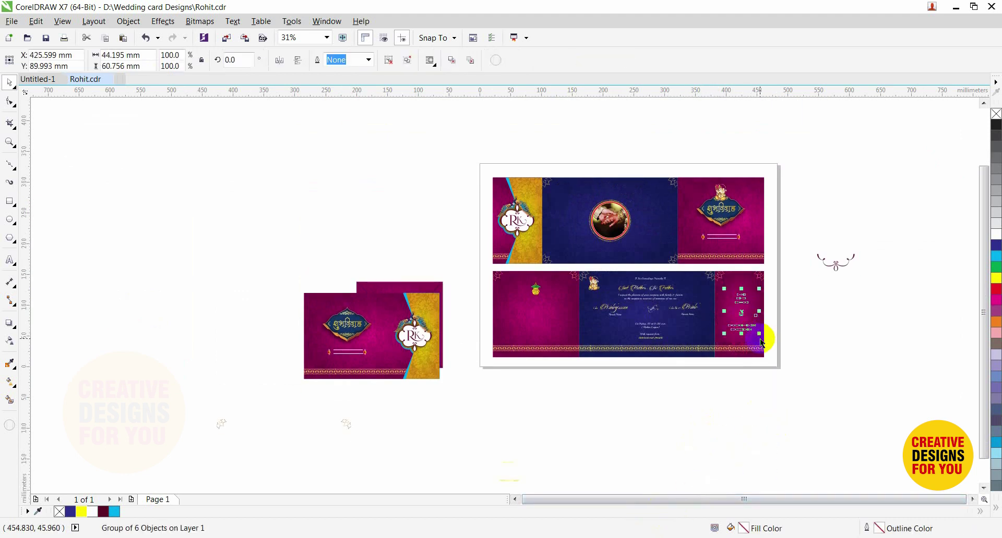
shift+click(760, 301)
key(c)
click(787, 359)
Move the reception text group into the inner 140 mm magenta panel and position it a little below the kalash.
scroll(564, 444, down, 1)
click(499, 466)
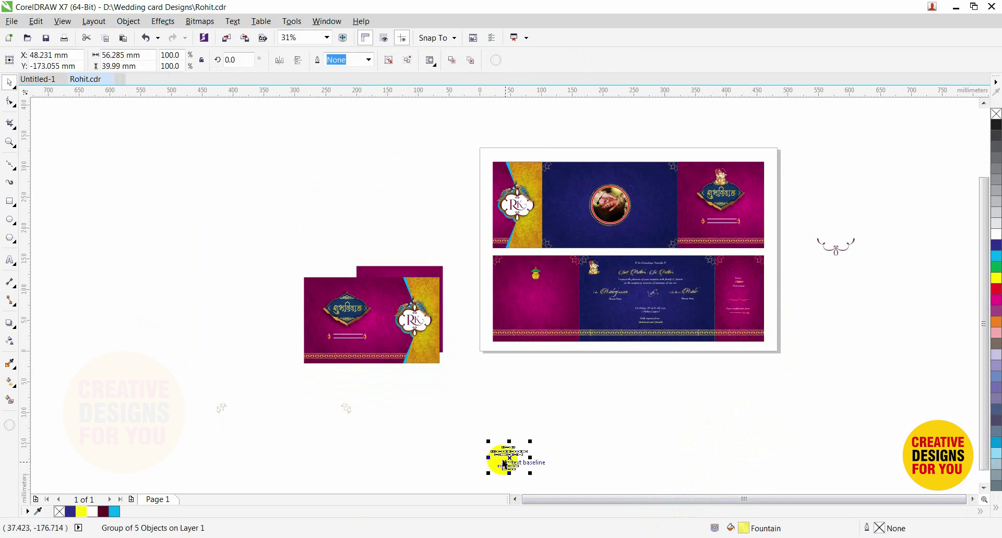
drag(509, 459, 536, 303)
key(F2)
drag(468, 248, 636, 372)
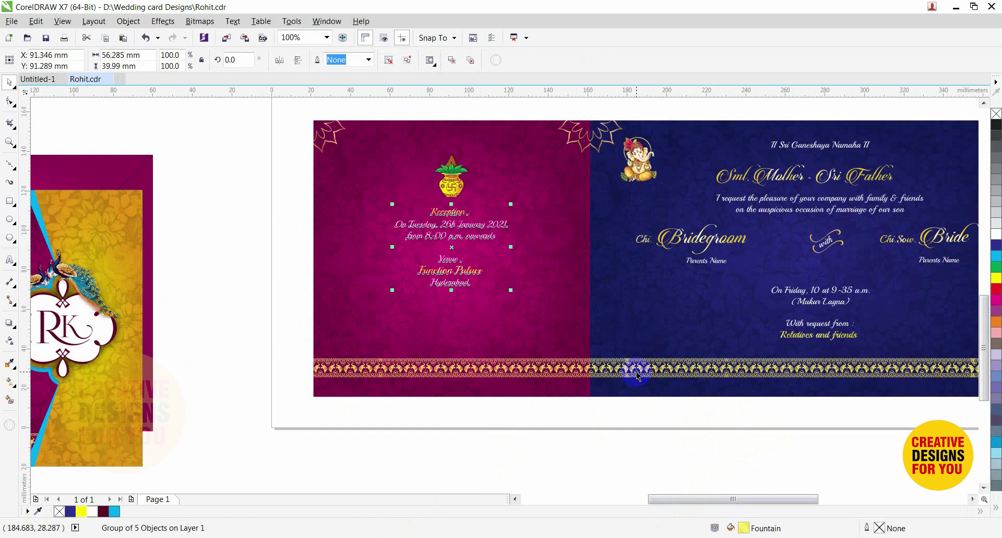
drag(486, 250, 485, 261)
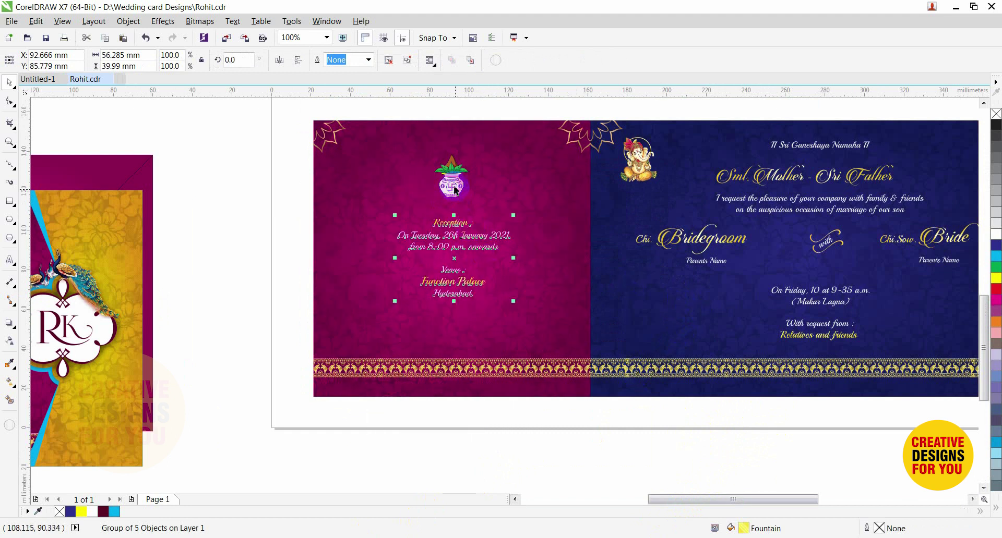
click(503, 197)
click(536, 442)
scroll(536, 442, down, 2)
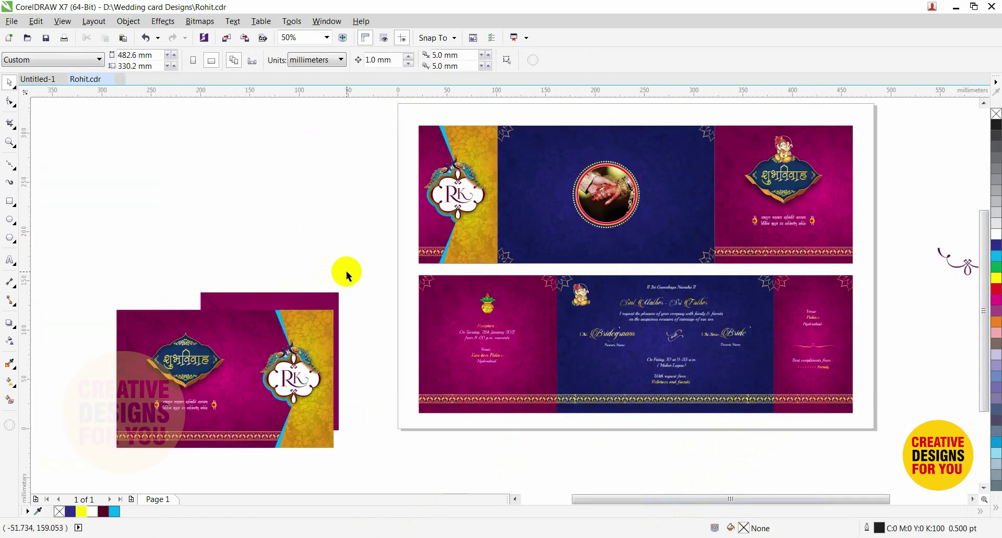
Delete the leftover copied title panel and its extracted artwork beside the page.
click(305, 353)
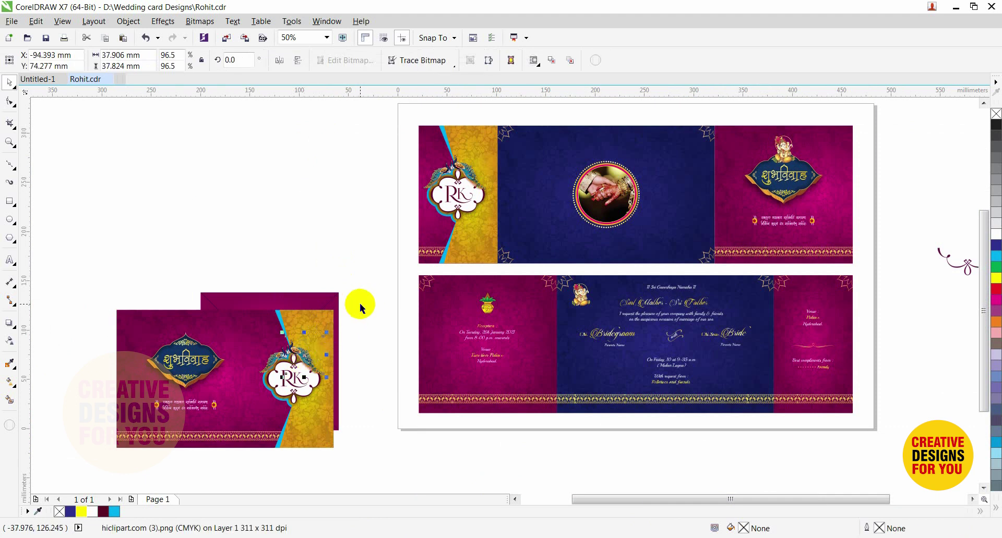
drag(366, 273, 101, 462)
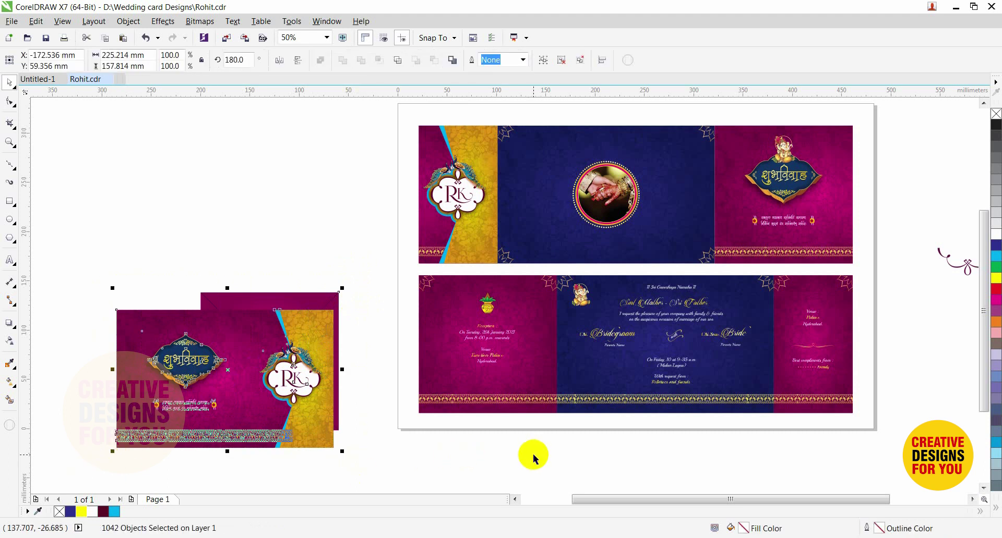
key(Delete)
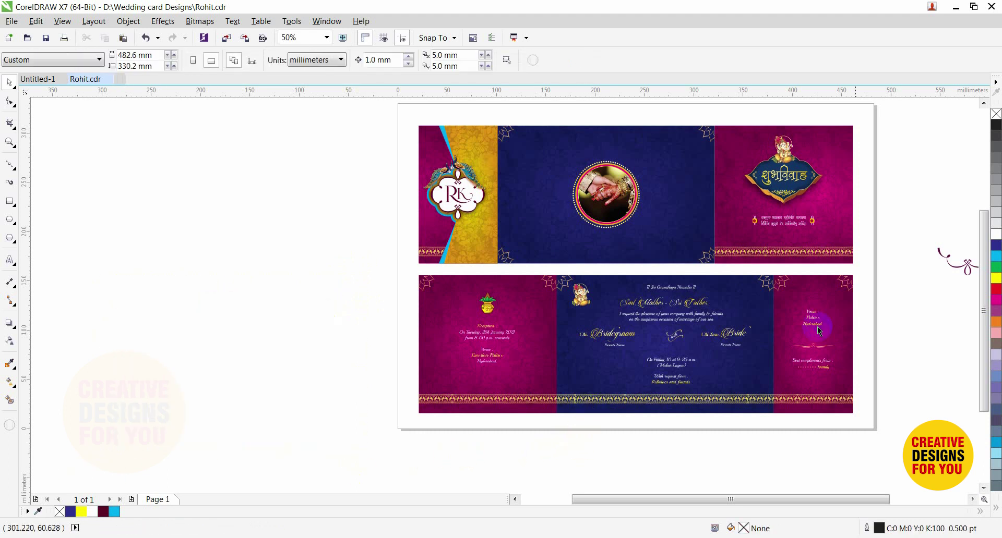
Open the PowerClip contents of the outer magenta title panel for editing and ungroup the artwork.
click(772, 179)
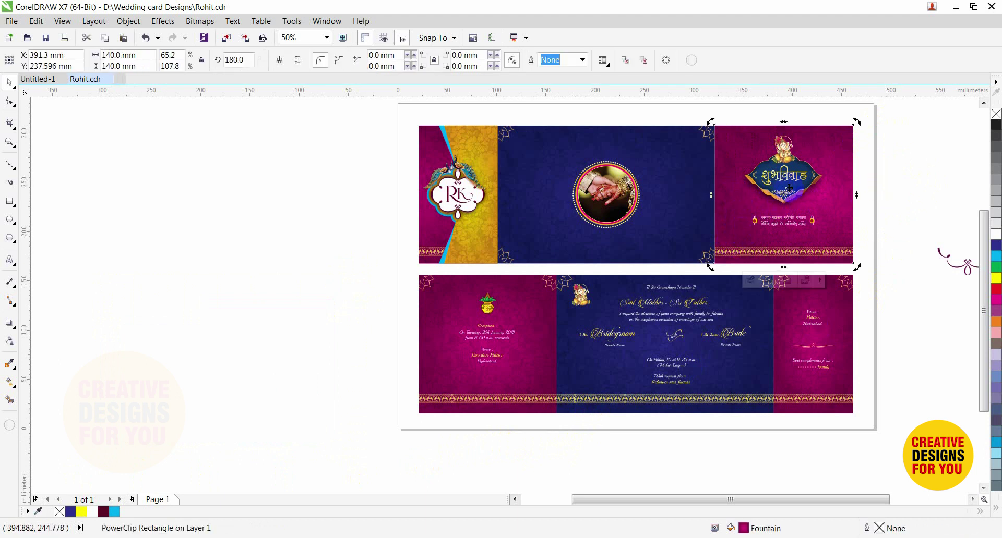
click(836, 193)
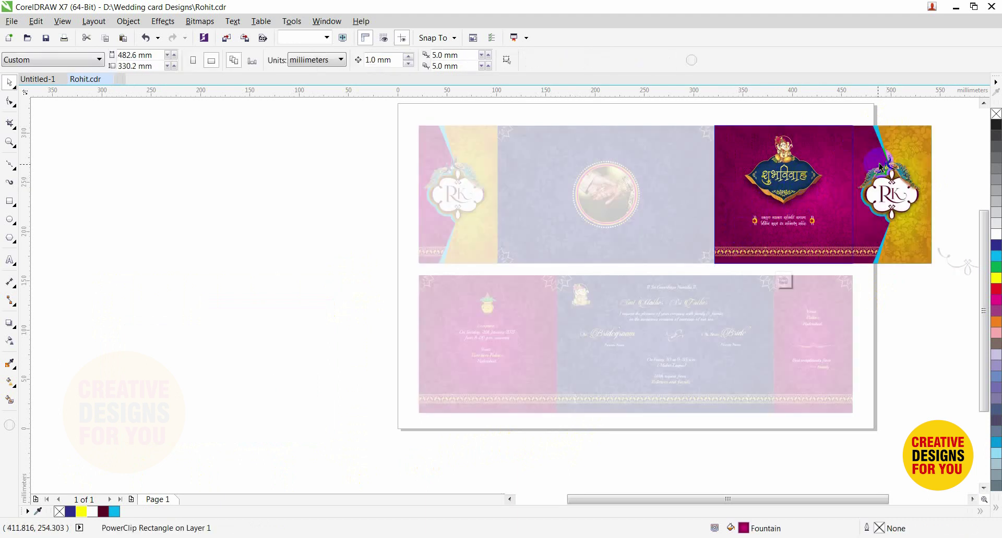
drag(868, 114, 734, 253)
click(797, 181)
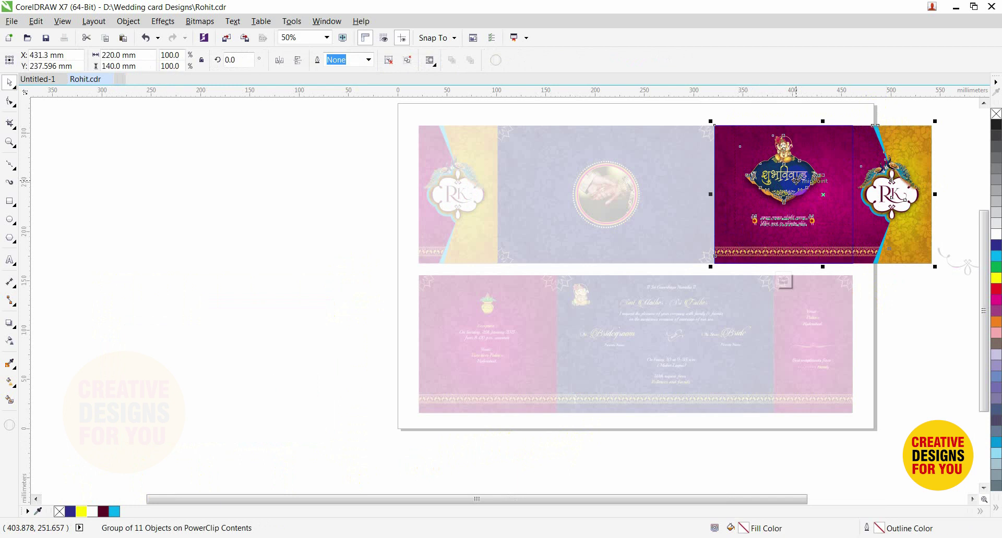
key(ctrl+u)
Move the title emblem and the verse together down about 4.5 mm and finish editing the PowerClip contents.
drag(675, 105, 835, 246)
key(F2)
drag(629, 119, 856, 254)
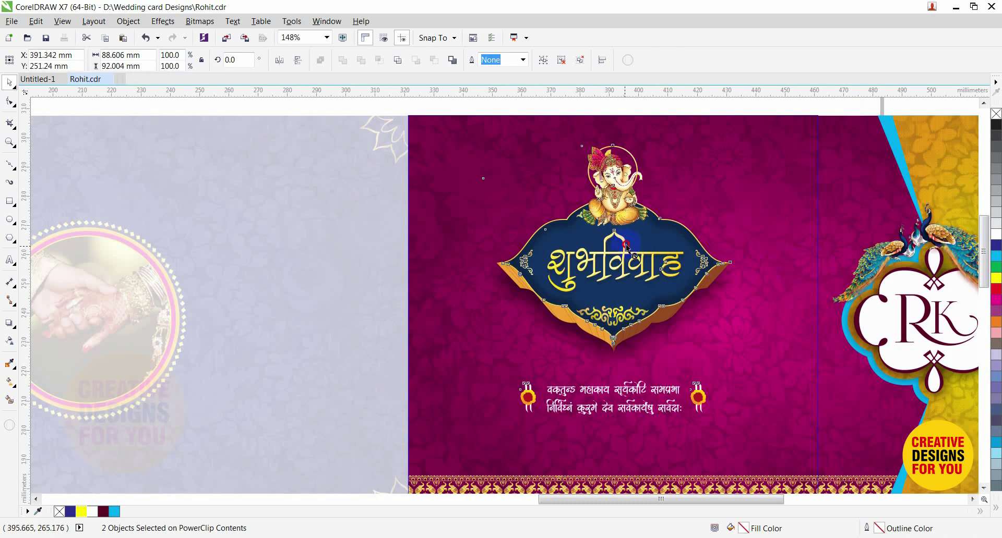
mouse_move(627, 248)
mouse_down()
mouse_move(627, 221)
mouse_move(625, 254)
mouse_up()
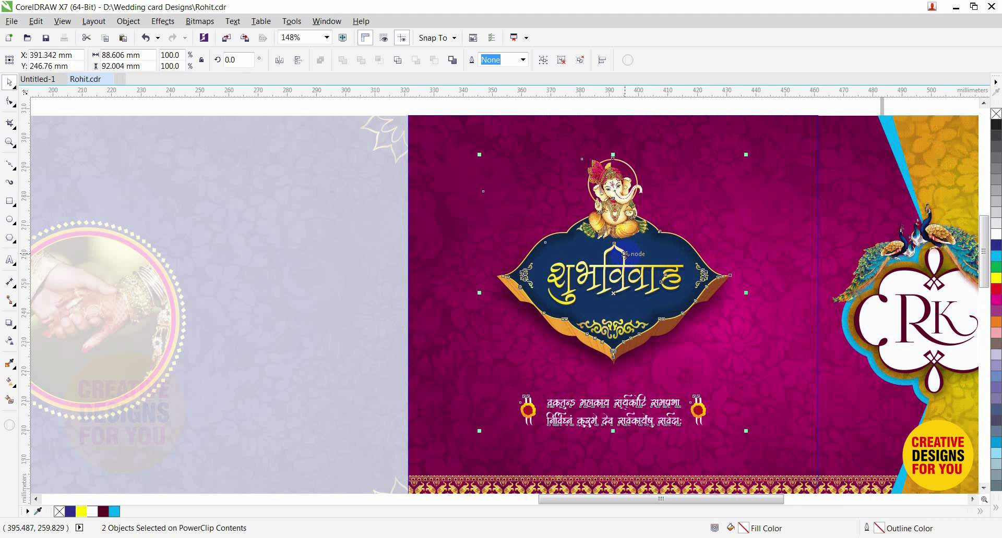
right_click(625, 255)
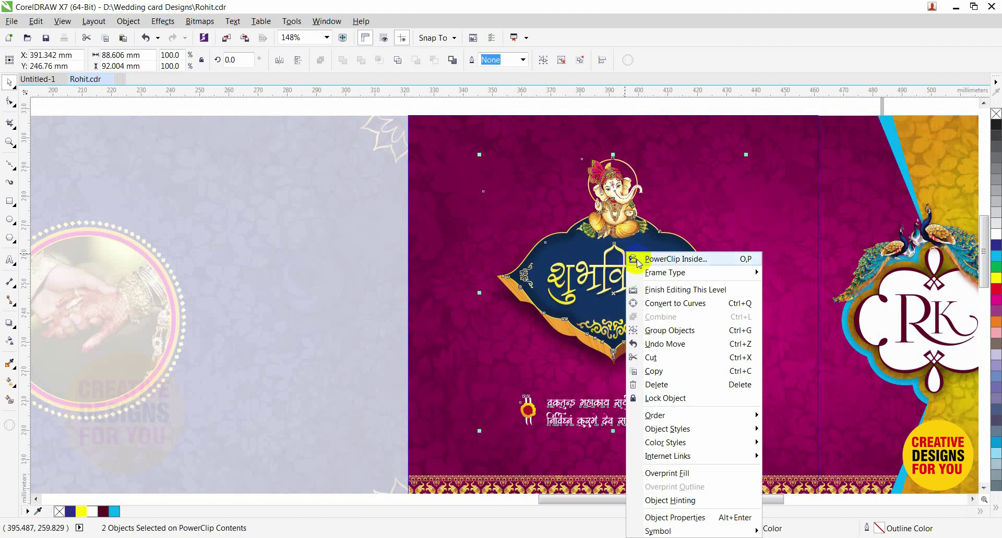
click(669, 290)
scroll(638, 249, down, 2)
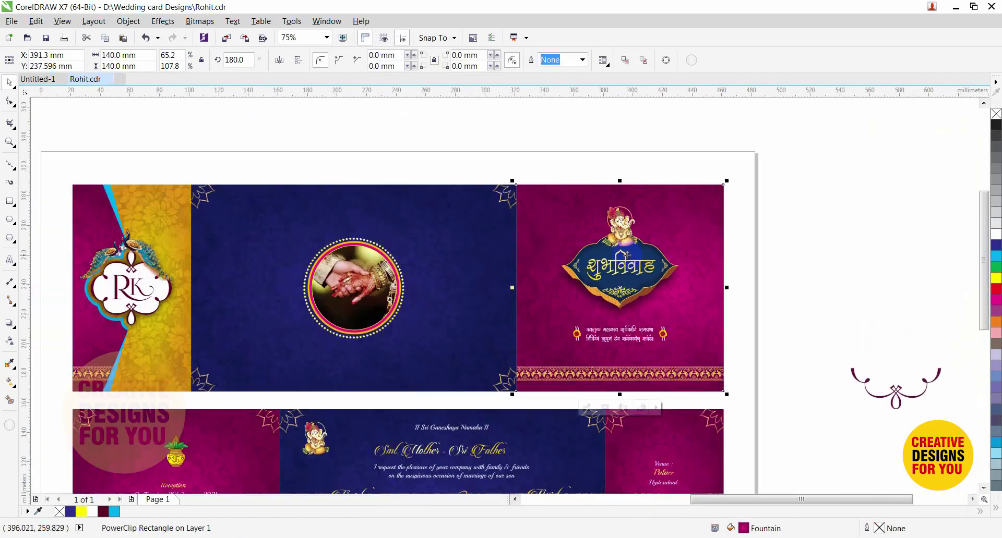
scroll(639, 250, down, 2)
click(557, 204)
Group the inner blue panel with its Ganesha, text and ornaments and place a copy on the empty area beside the page.
scroll(453, 214, down, 2)
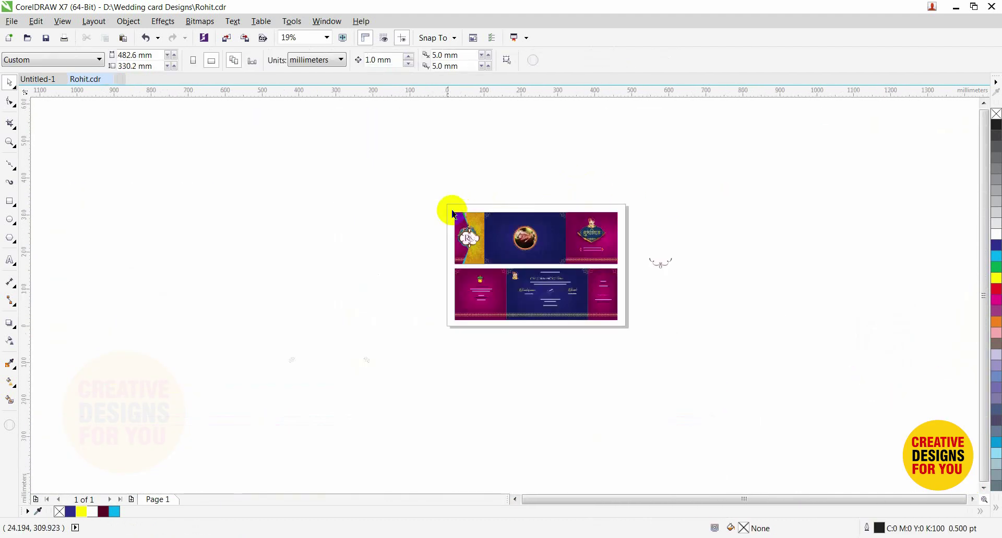
scroll(644, 369, up, 2)
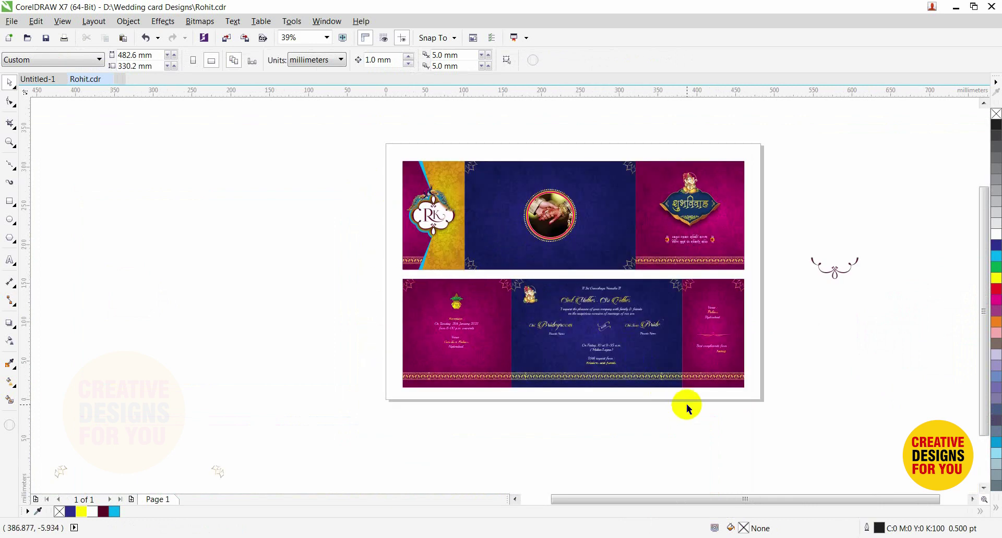
drag(687, 405, 512, 277)
key(ctrl+g)
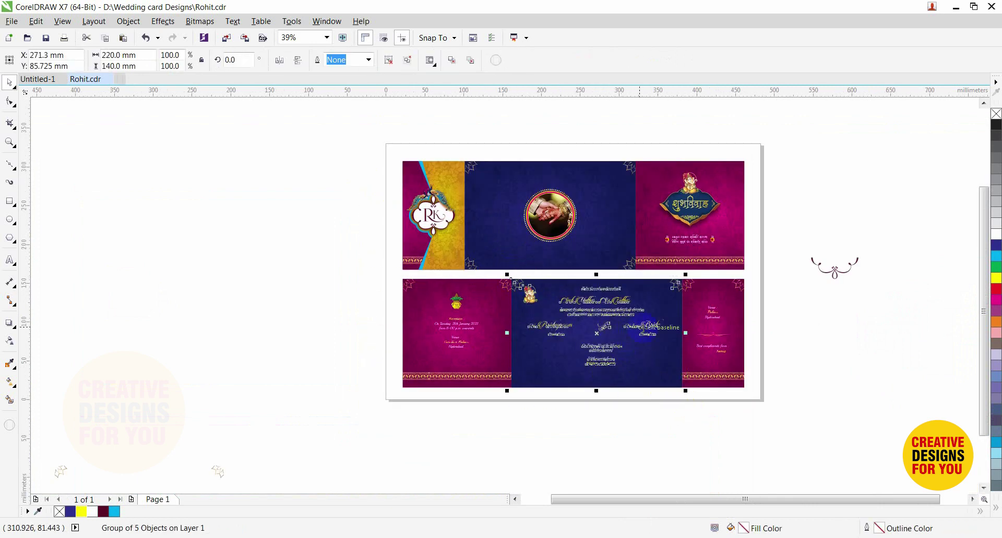
drag(641, 326, 308, 284)
Place a copy of the outer RK panel beside the page, aligned with the right and top edges of the blue panel copy.
drag(379, 132, 469, 275)
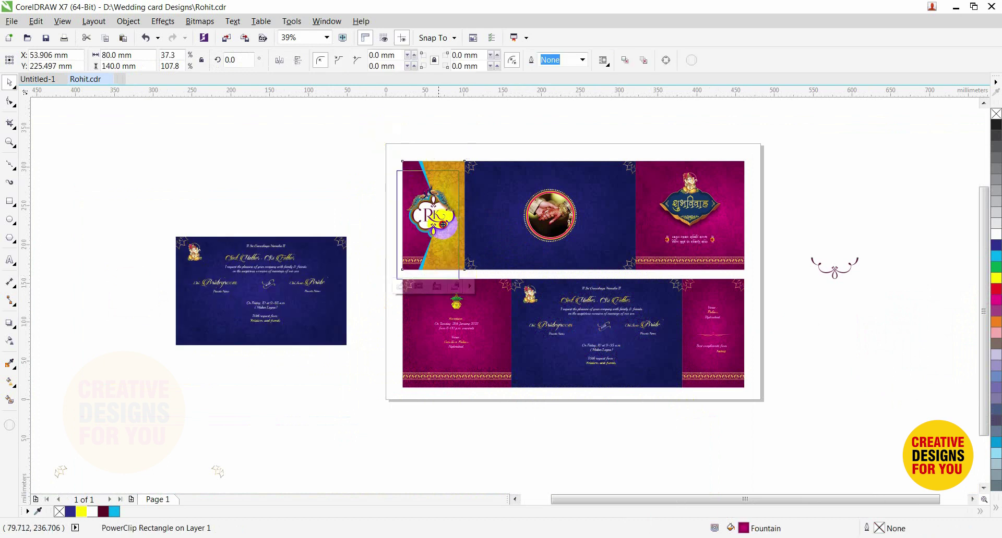
drag(441, 214, 329, 387)
right_click(329, 386)
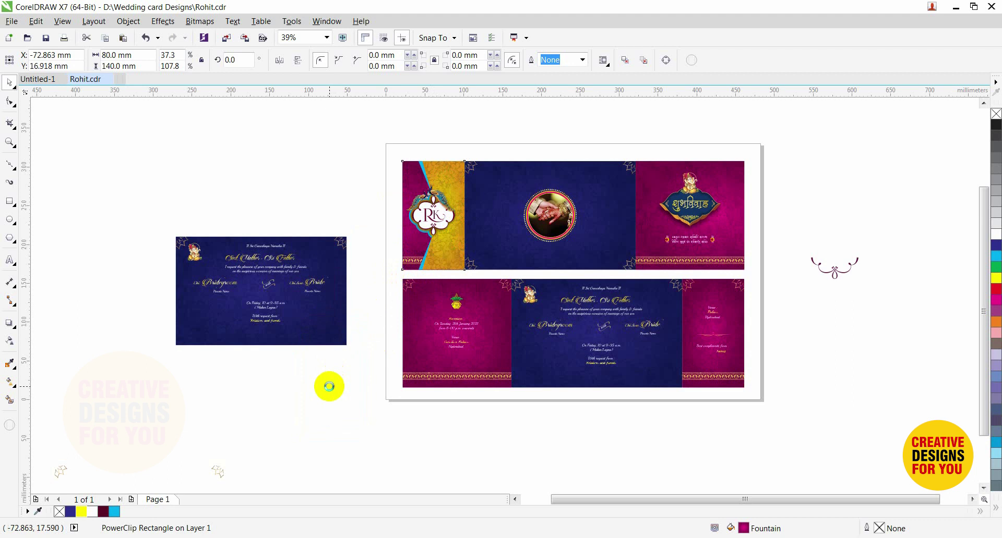
shift+click(333, 280)
key(r)
key(t)
key(ctrl+g)
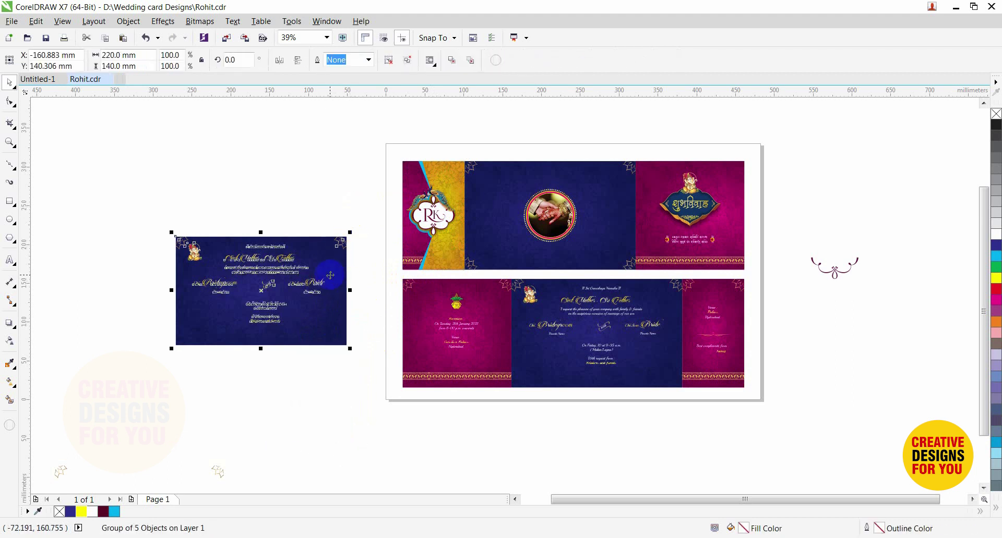
click(358, 384)
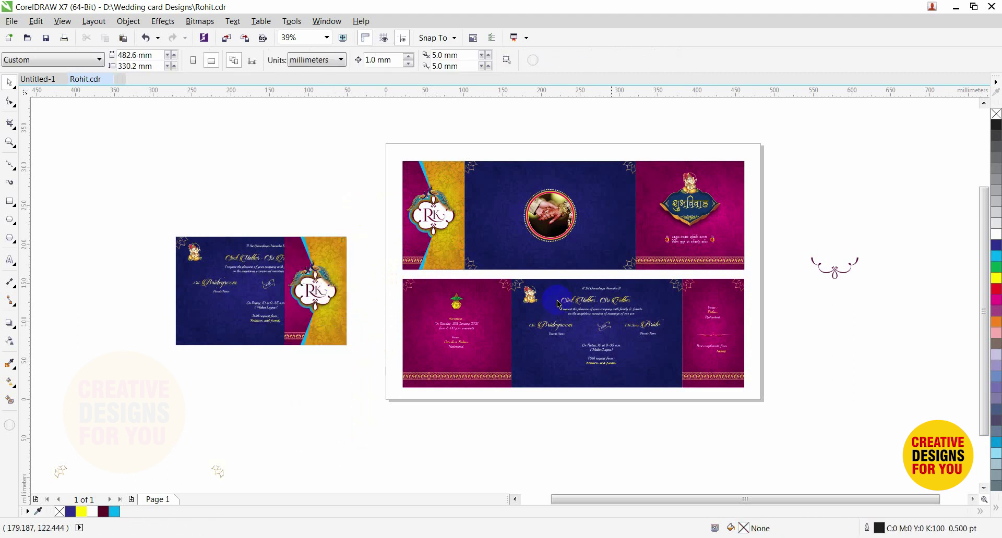
Place a copy of the outer title panel over the blue panel copy, aligned to its left edge and centred vertically.
drag(751, 169, 633, 281)
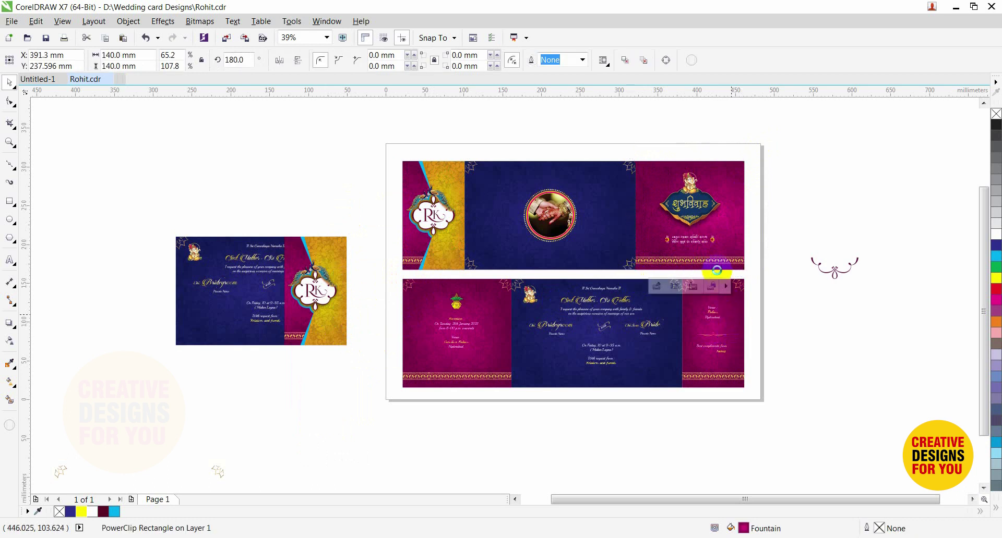
drag(711, 226, 304, 198)
shift+click(237, 284)
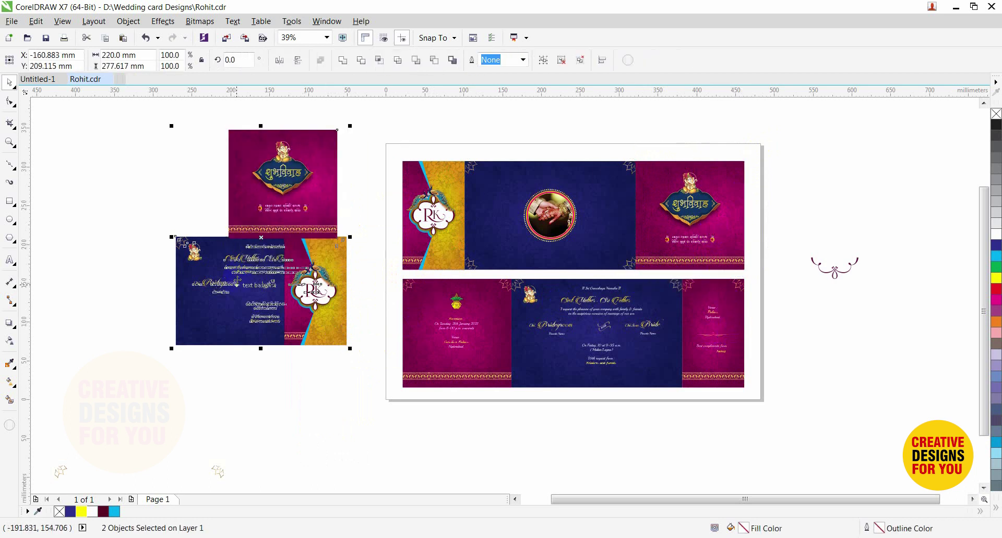
key(e)
key(l)
click(161, 286)
Narrow and skew the copied title and RK panels with their inner edges raised, so they form half-open flaps over the blue panel.
click(233, 278)
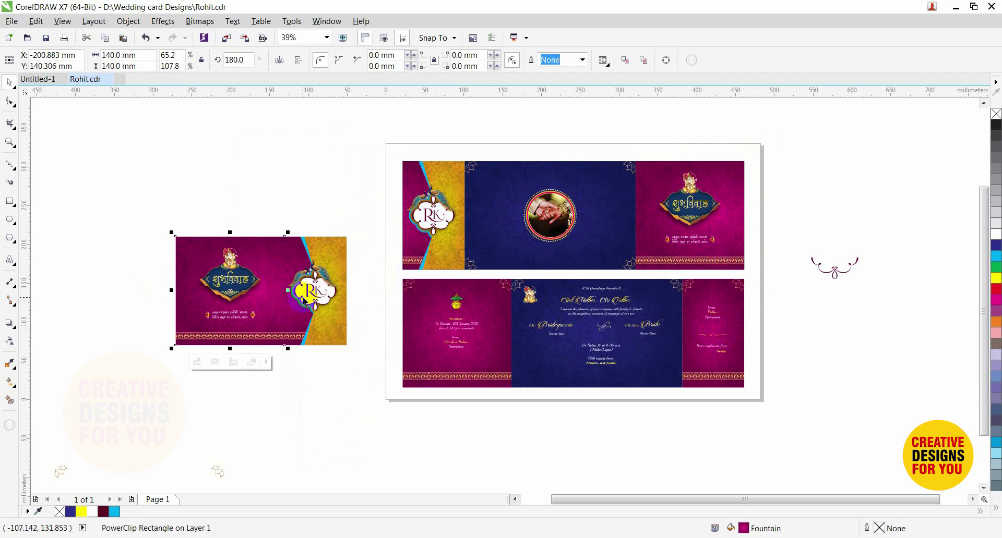
mouse_move(288, 291)
mouse_down()
mouse_move(276, 292)
mouse_move(286, 292)
mouse_move(277, 285)
mouse_move(286, 270)
mouse_up()
click(311, 289)
click(266, 281)
click(302, 292)
click(137, 193)
key(F2)
drag(136, 192, 376, 357)
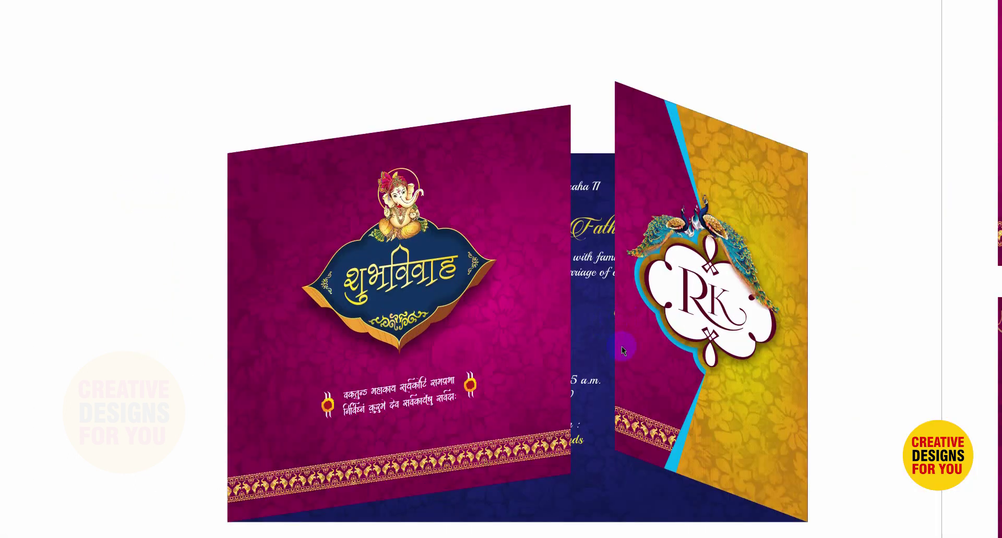